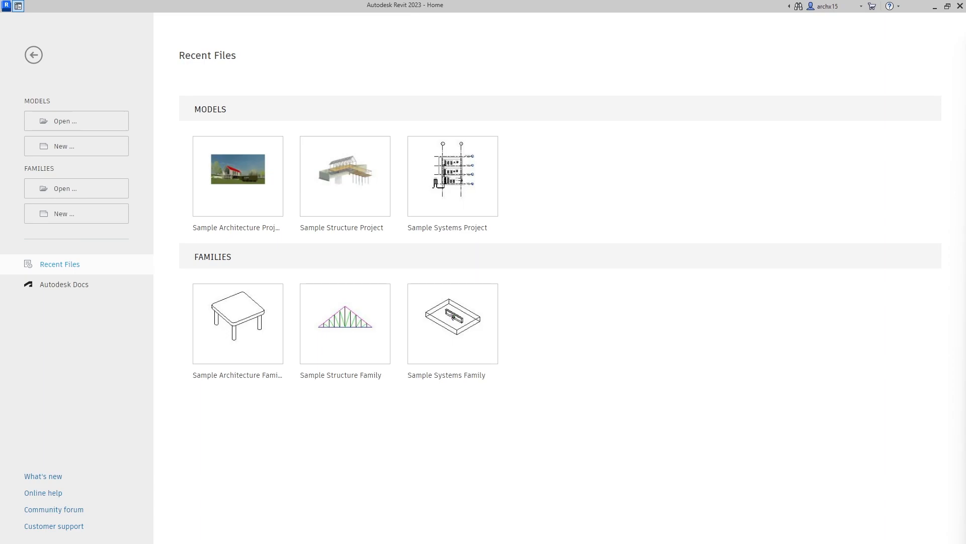
- Switch to the browser's micro house image results, look through the designs and preview the Settler Tiny House image
left_click_drag(965, 54, 505, 59)
double_click(506, 58)
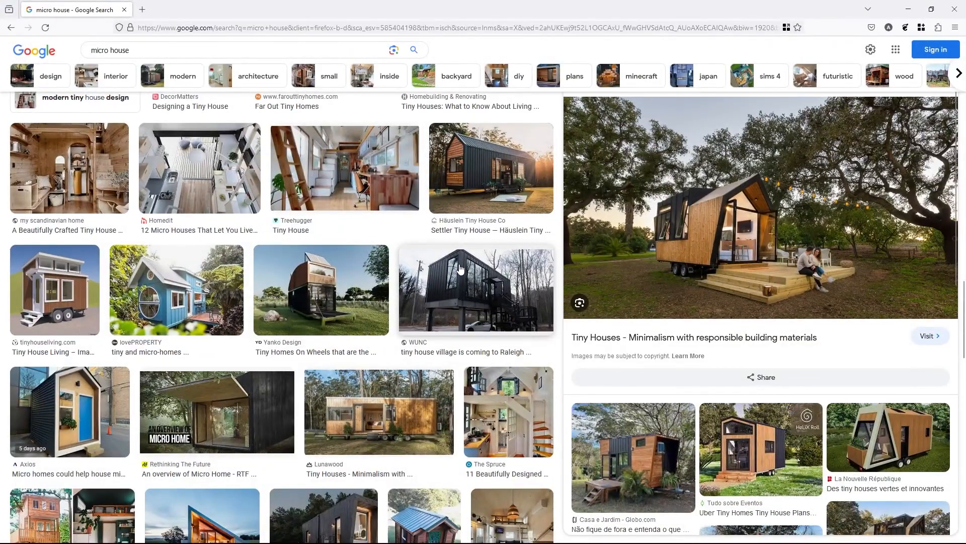
scroll(455, 277, "up", 2)
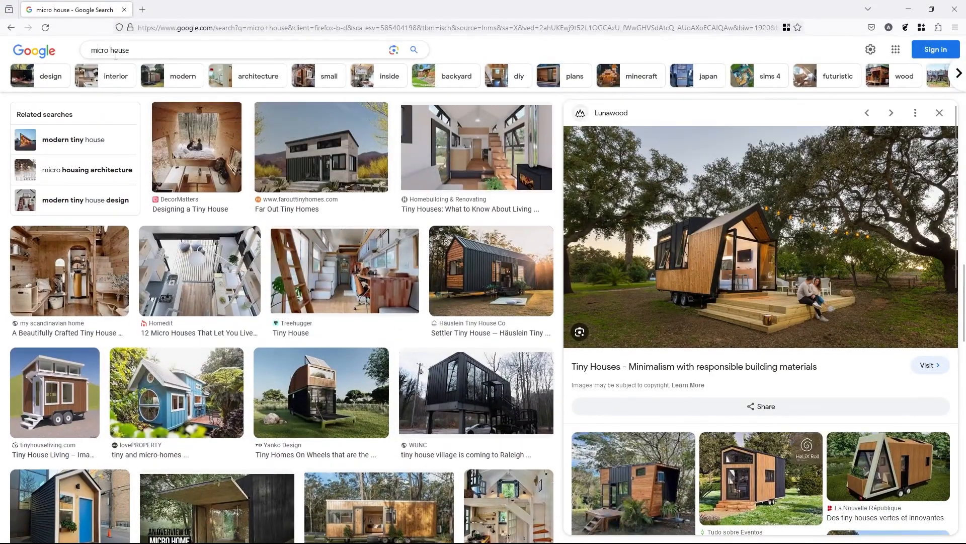
key("ctrl")
scroll(258, 212, "up", 1)
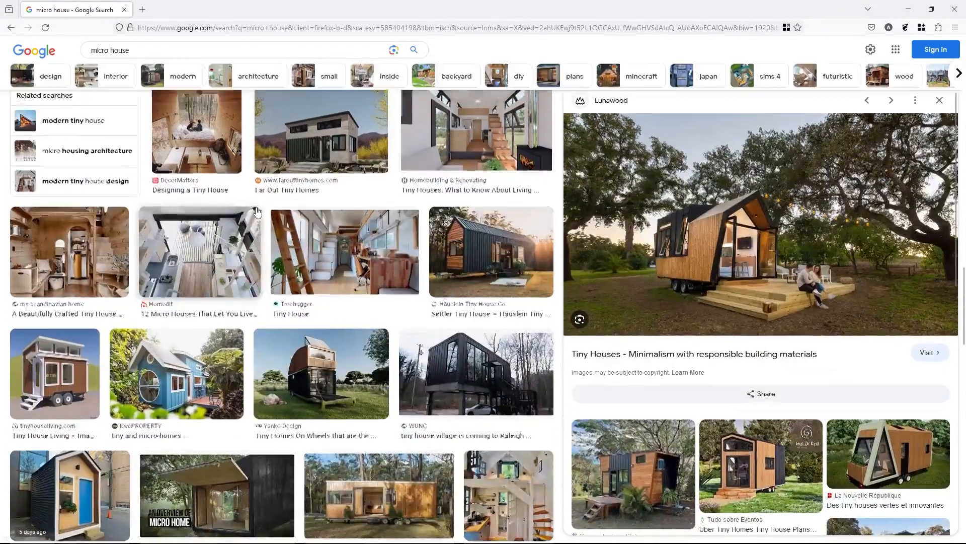
scroll(258, 212, "up", 8)
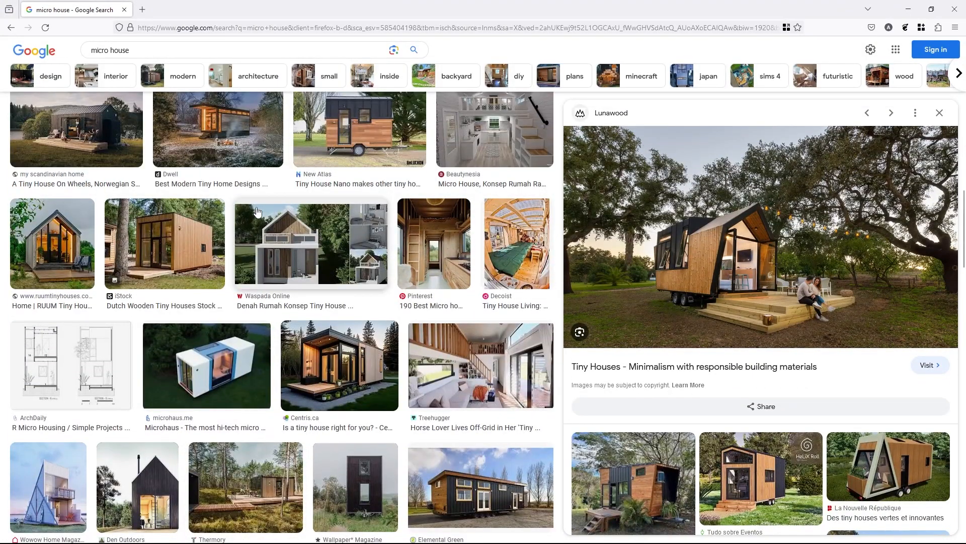
scroll(257, 212, "down", 7)
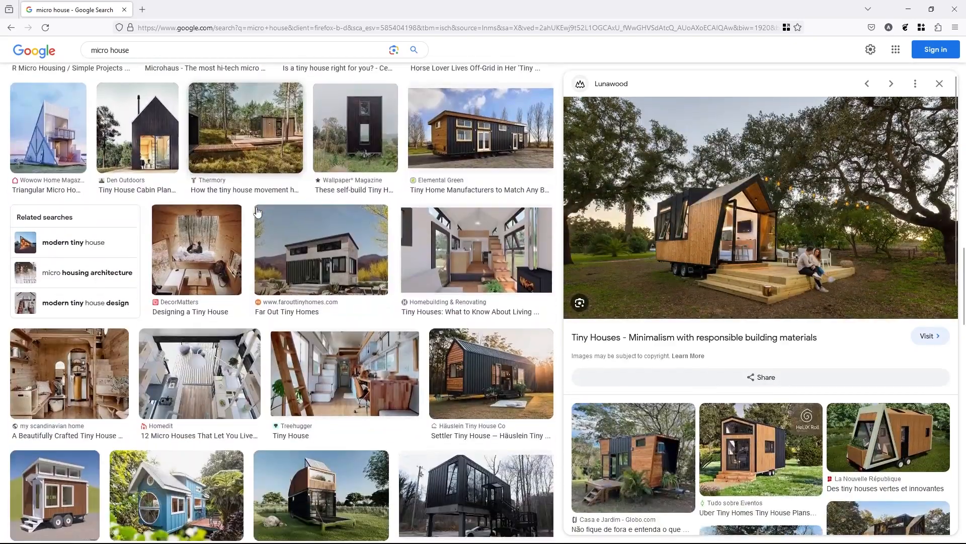
left_click(260, 214)
left_click(477, 374)
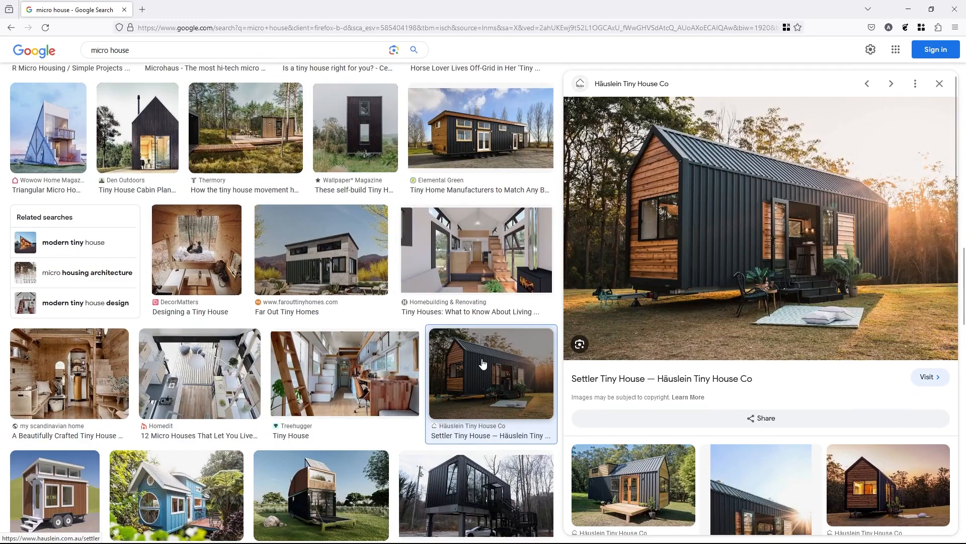
- Preview the Cool Tiny House Design Ideas image and examine more micro house results for design references
scroll(483, 362, "down", 5)
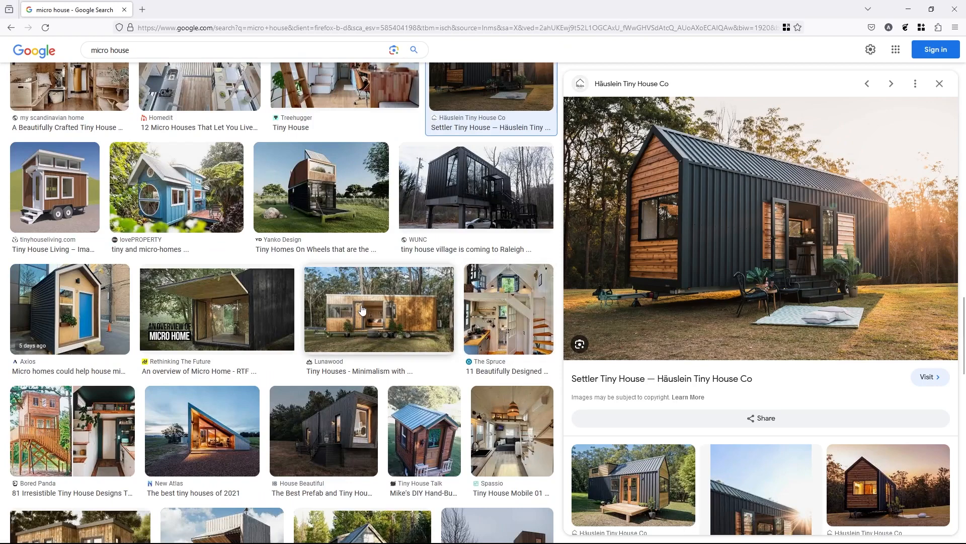
scroll(361, 309, "down", 4)
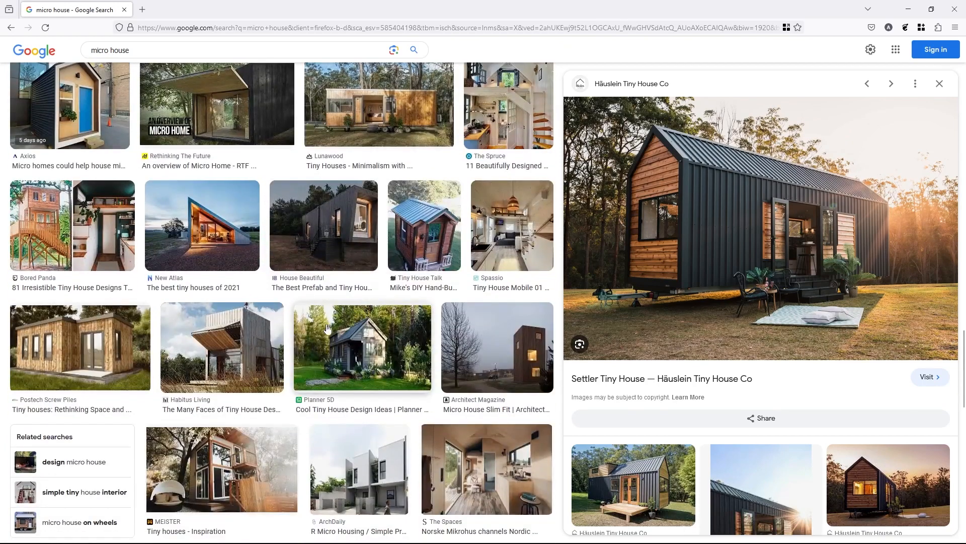
left_click(341, 336)
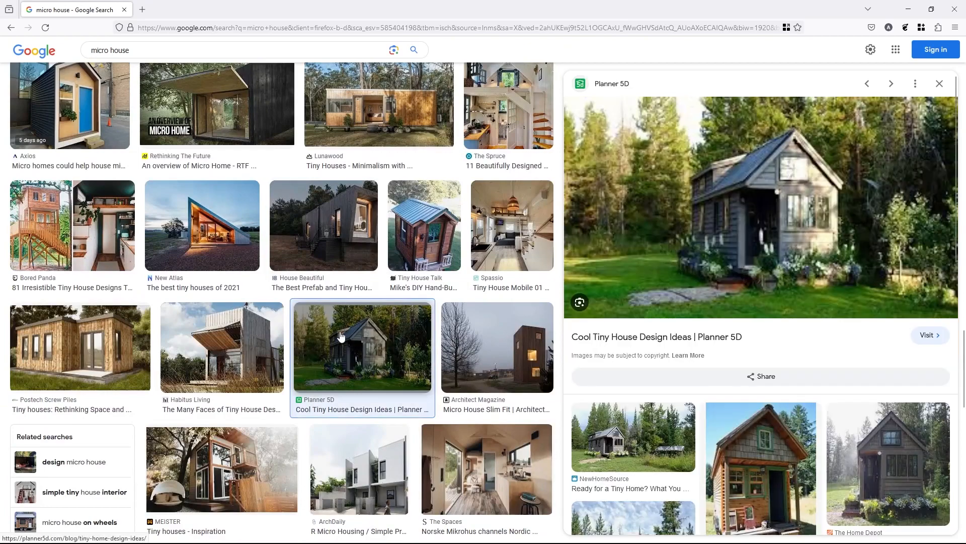
scroll(341, 335, "up", 8)
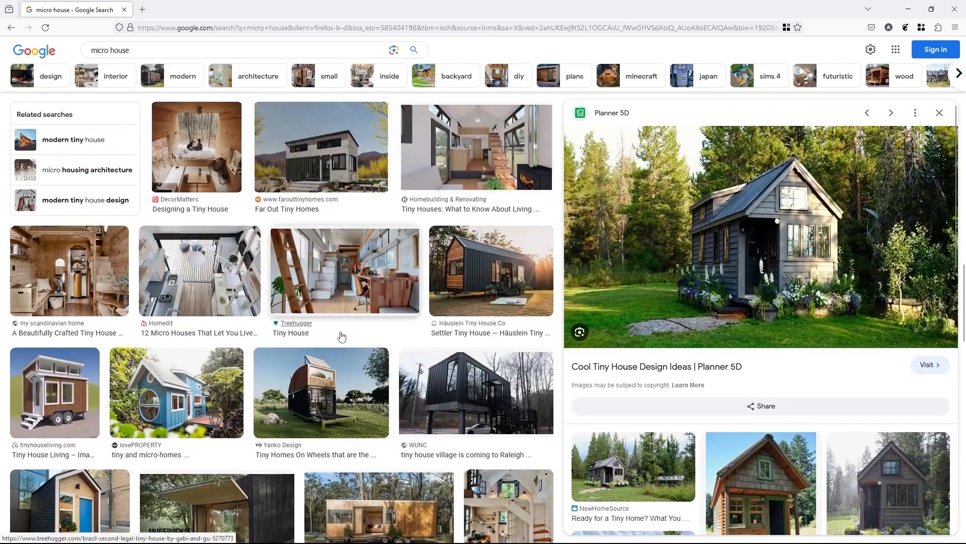
scroll(341, 337, "up", 4)
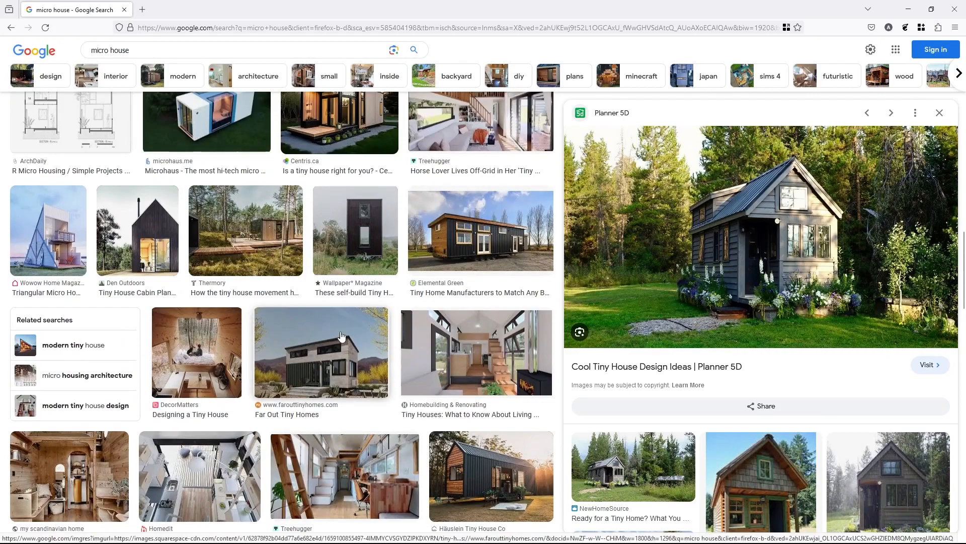
scroll(341, 336, "down", 4)
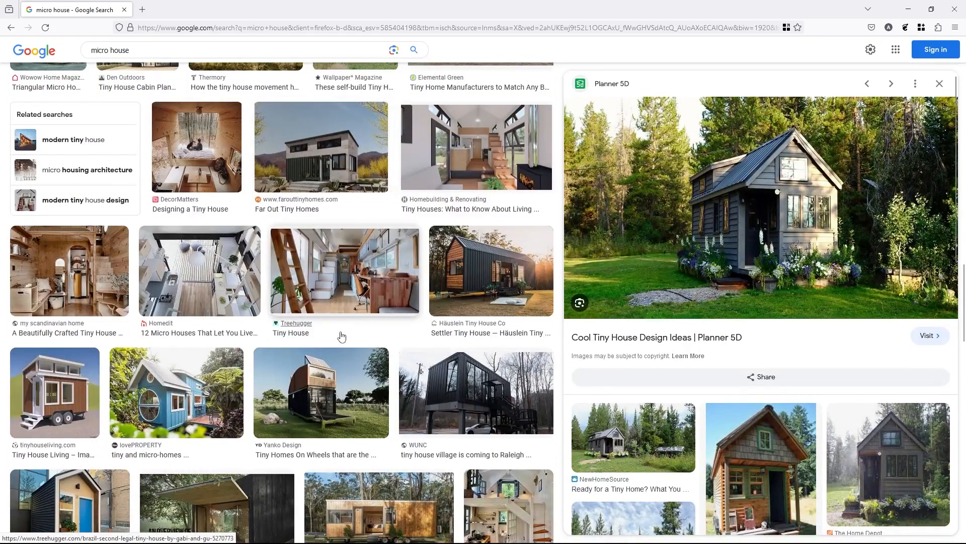
scroll(342, 337, "down", 7)
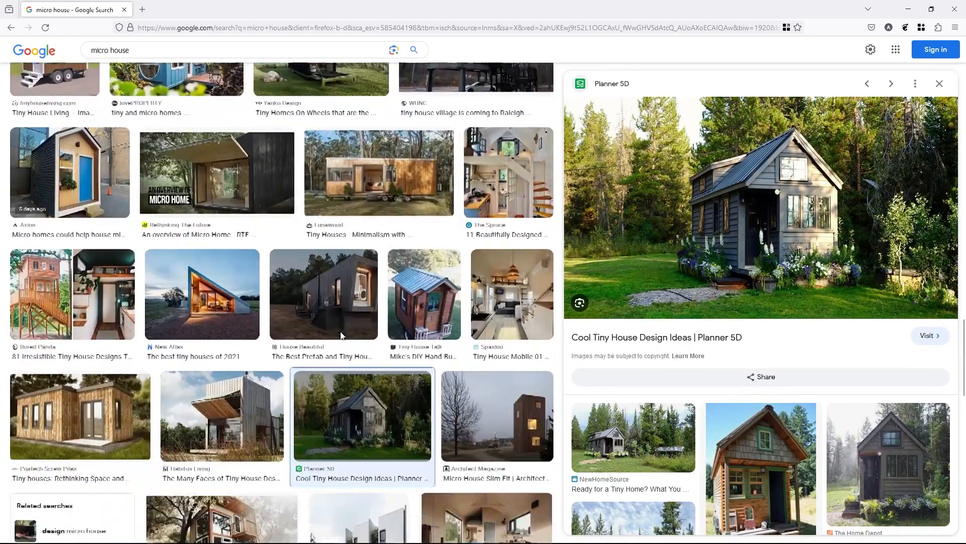
scroll(341, 336, "down", 4)
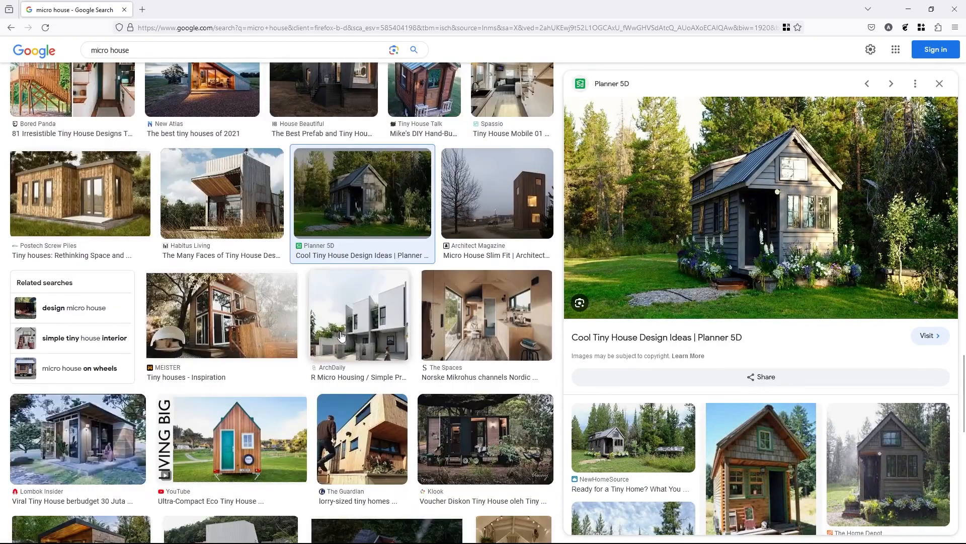
scroll(341, 336, "down", 3)
scroll(341, 335, "down", 3)
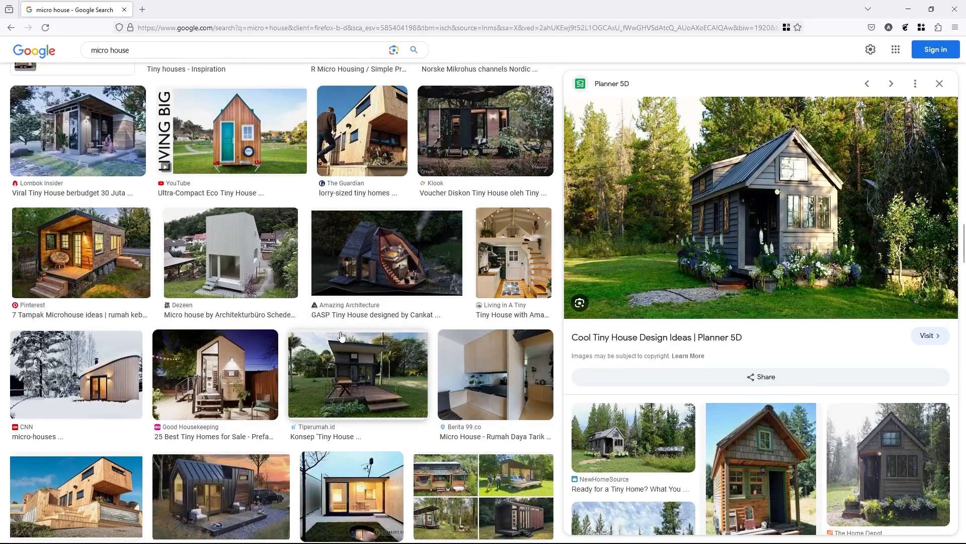
scroll(341, 336, "down", 3)
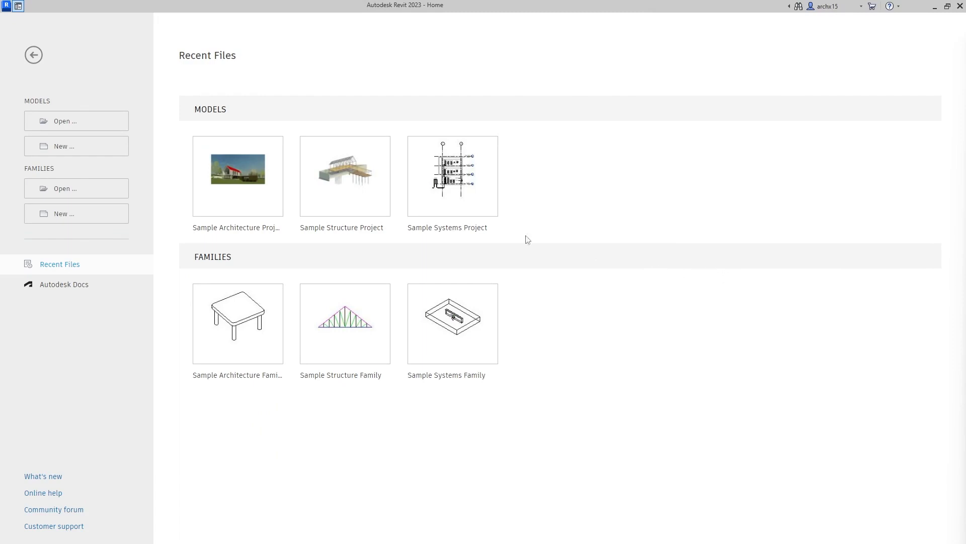
- Switch to Revit and create a new project based on the Architectural Template
left_click(104, 147)
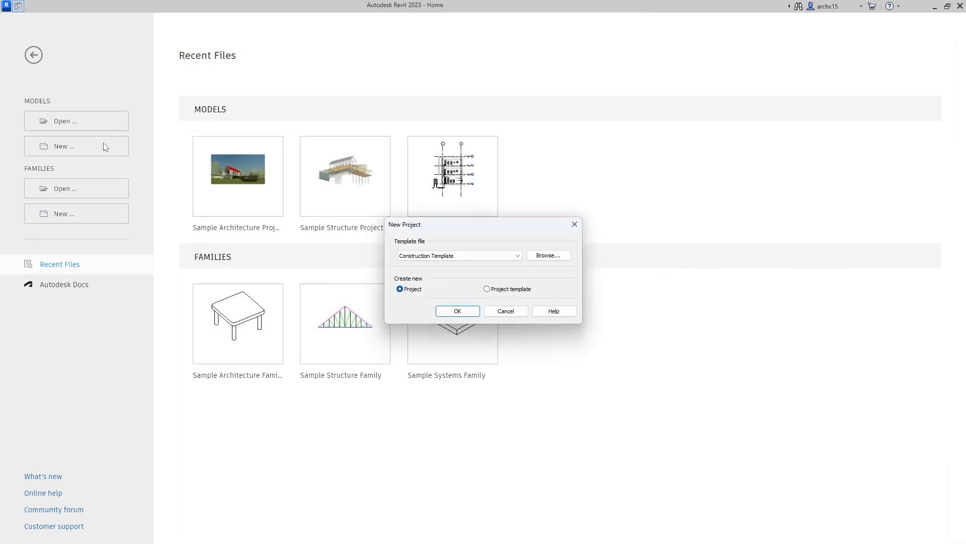
left_click(436, 257)
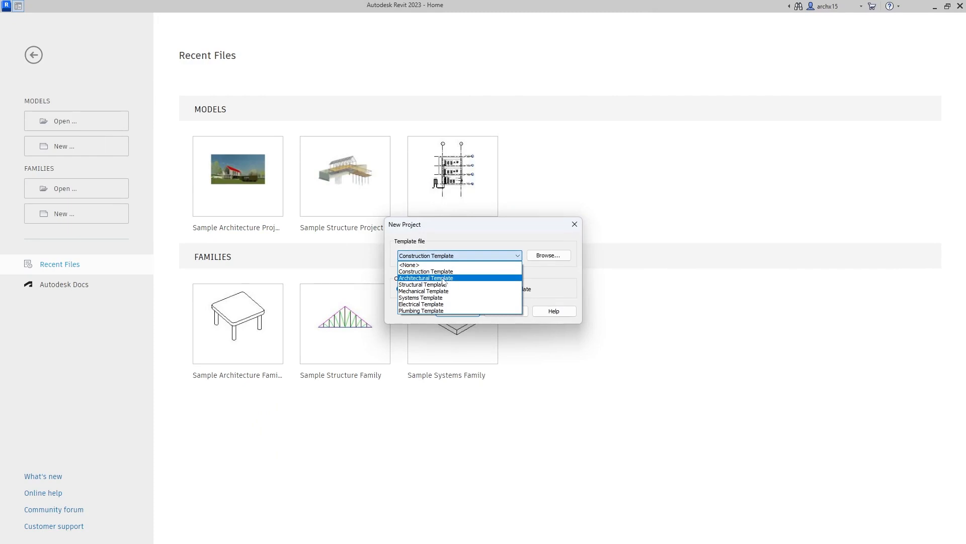
left_click(442, 280)
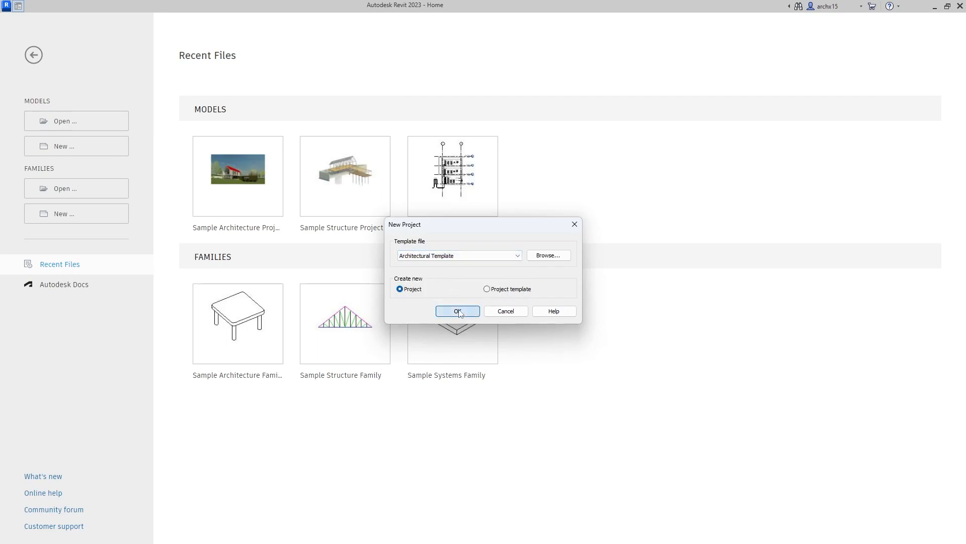
left_click(458, 311)
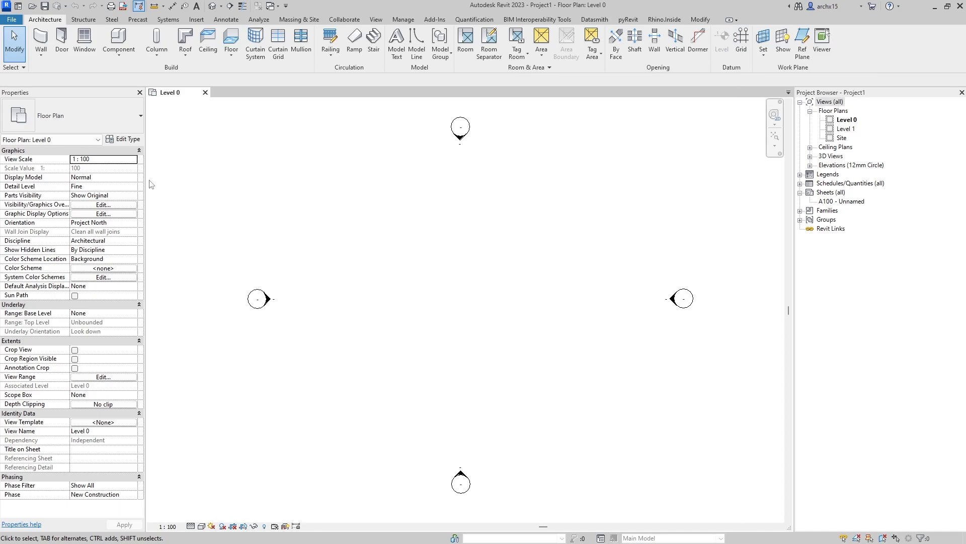
left_click(84, 19)
scroll(116, 24, "down", 4)
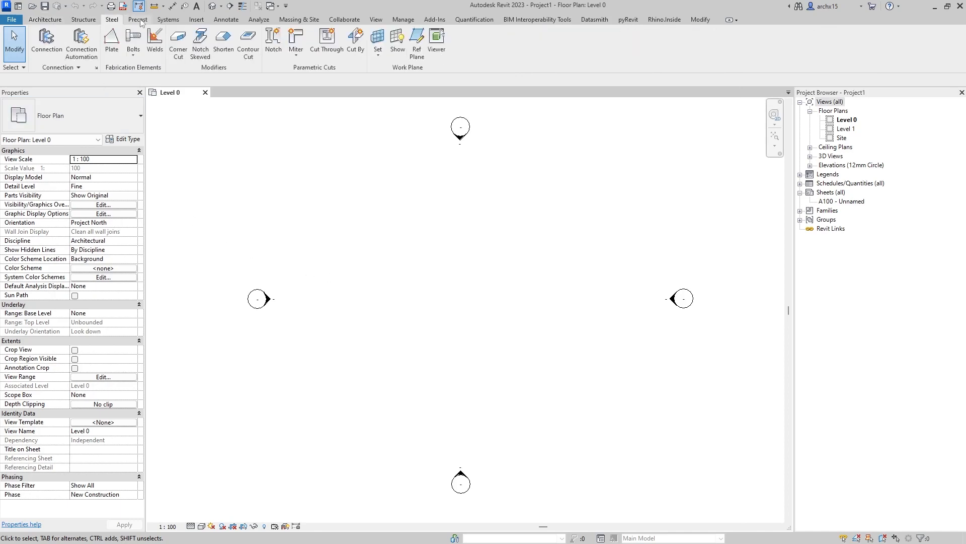
scroll(84, 27, "up", 5)
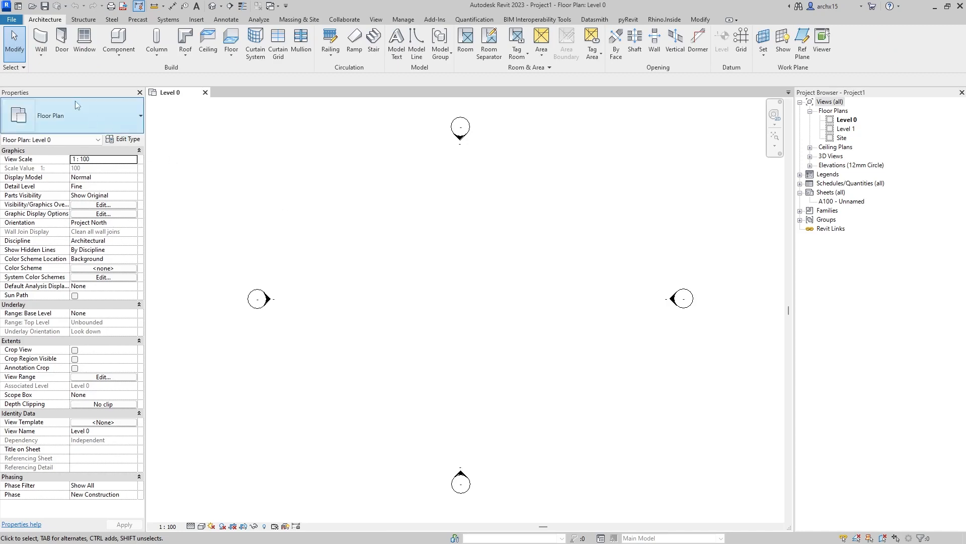
left_click(44, 44)
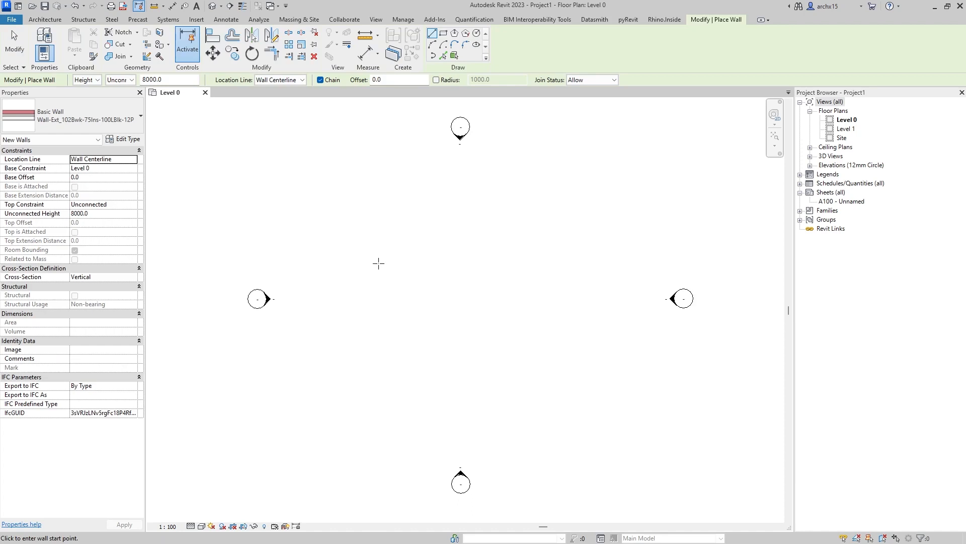
left_click(376, 259)
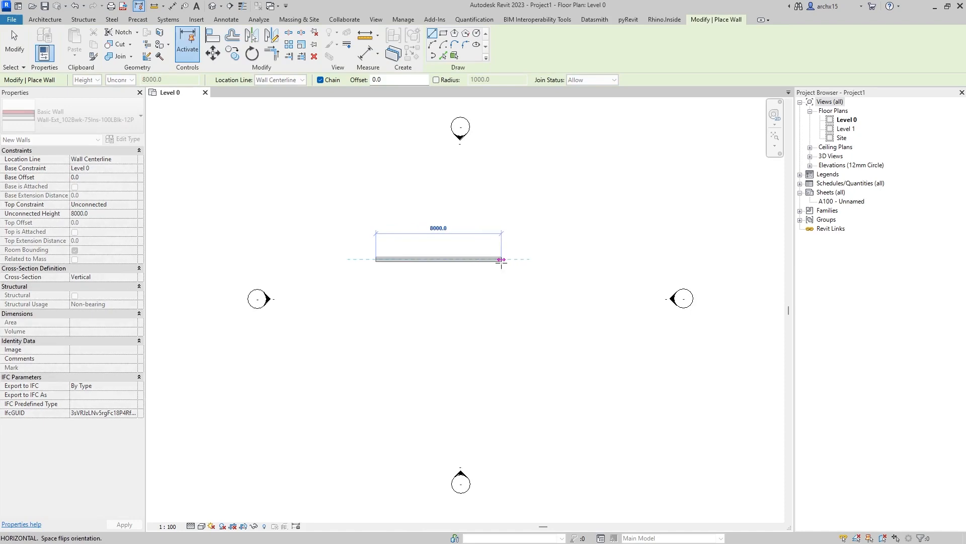
key("Escape")
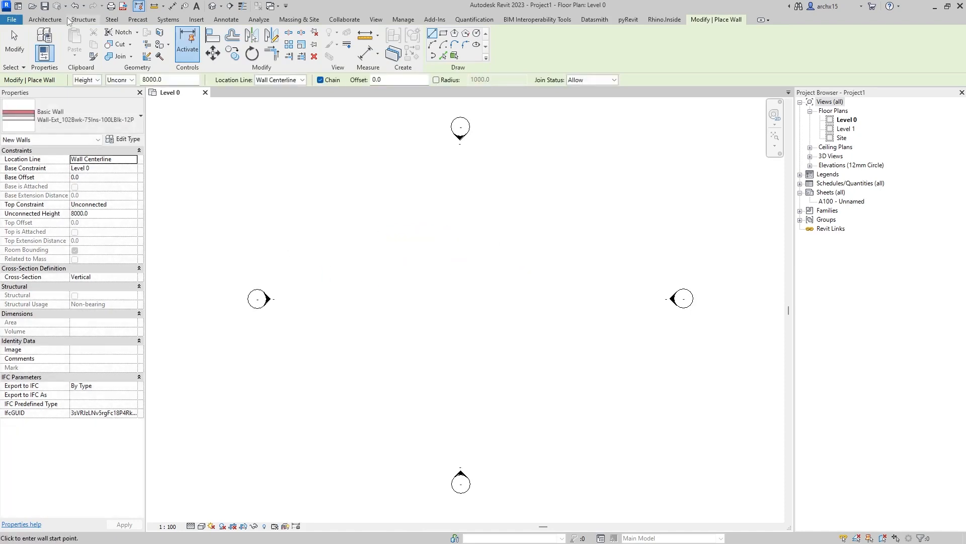
key("Escape")
- Draw a 6000 long horizontal architectural wall on Level 0 and continue it with a 4000 wall running straight down
left_click(44, 58)
left_click(61, 72)
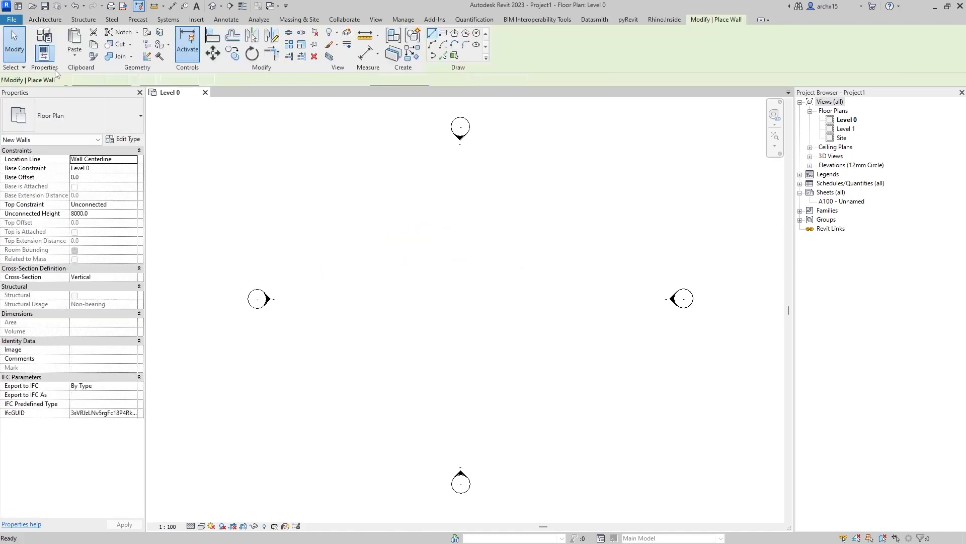
left_click(382, 264)
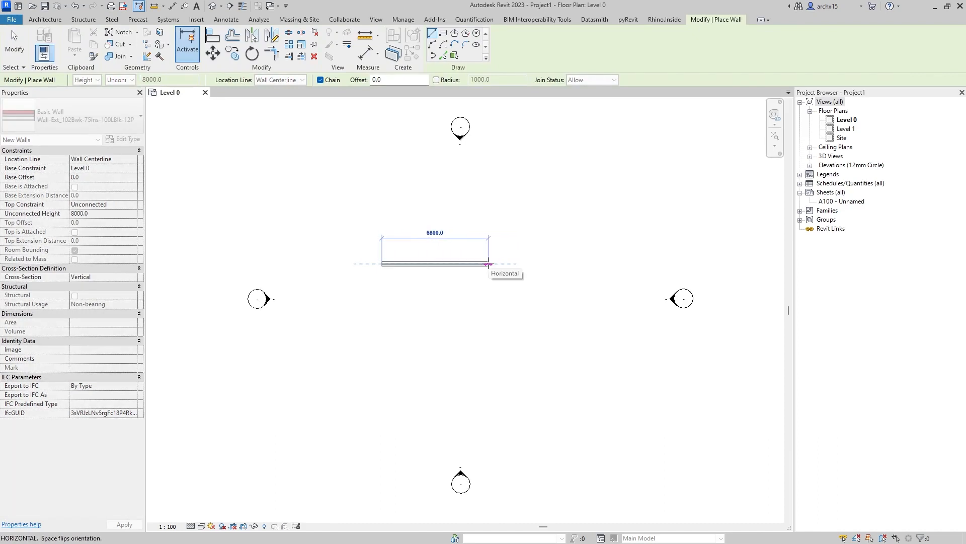
type("6000")
key("Return")
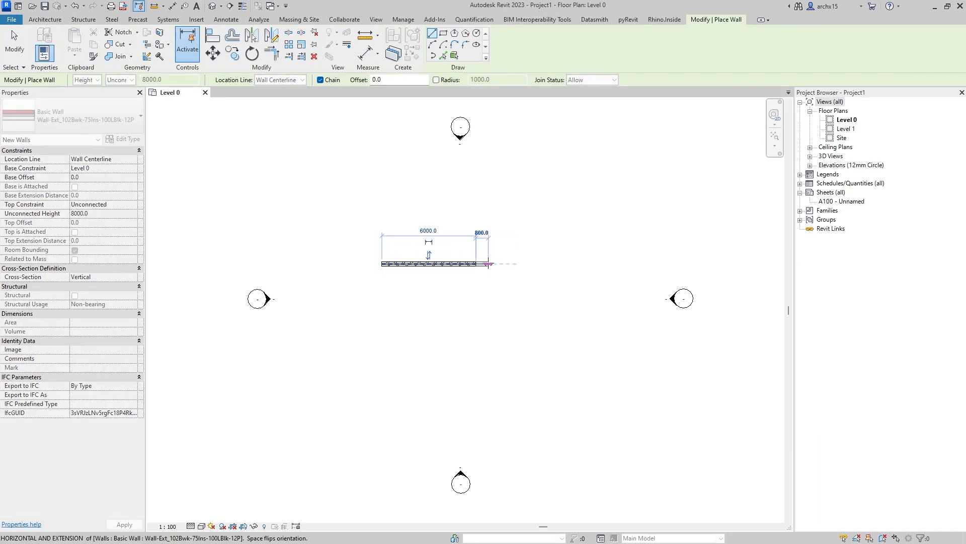
scroll(468, 294, "up", 1)
type("4000")
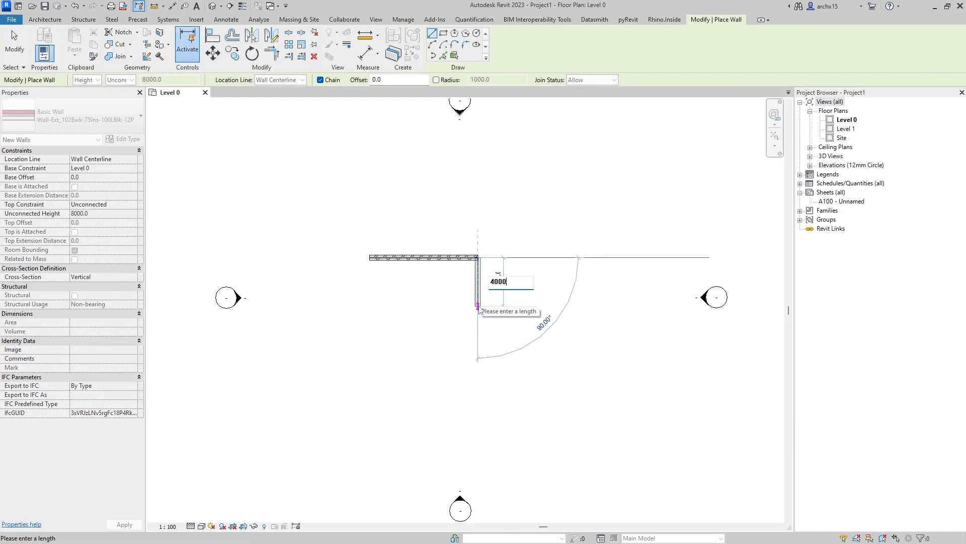
key("Return")
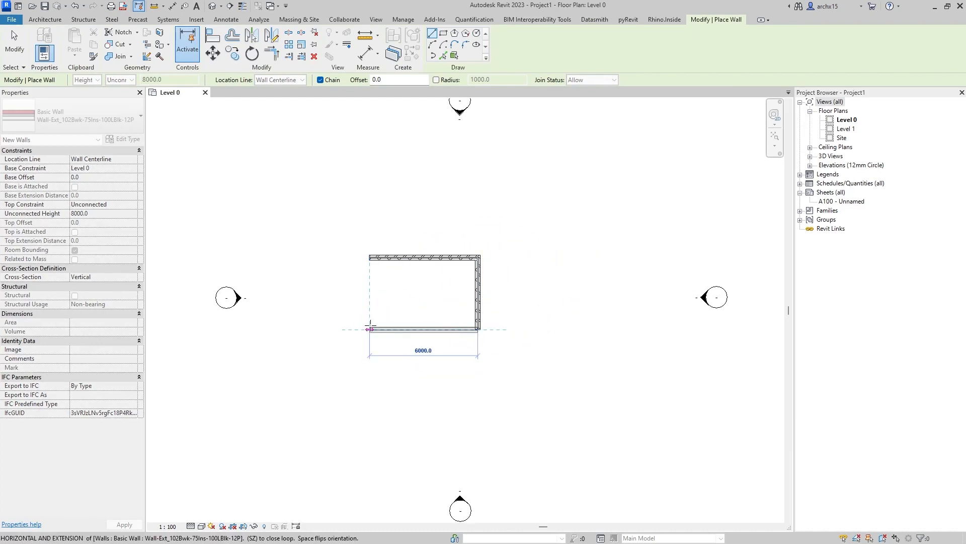
- Close the rectangular wall outline with a 6000 lower wall and a left wall back to the start, ending the Wall command
left_click(362, 330)
left_click(367, 259)
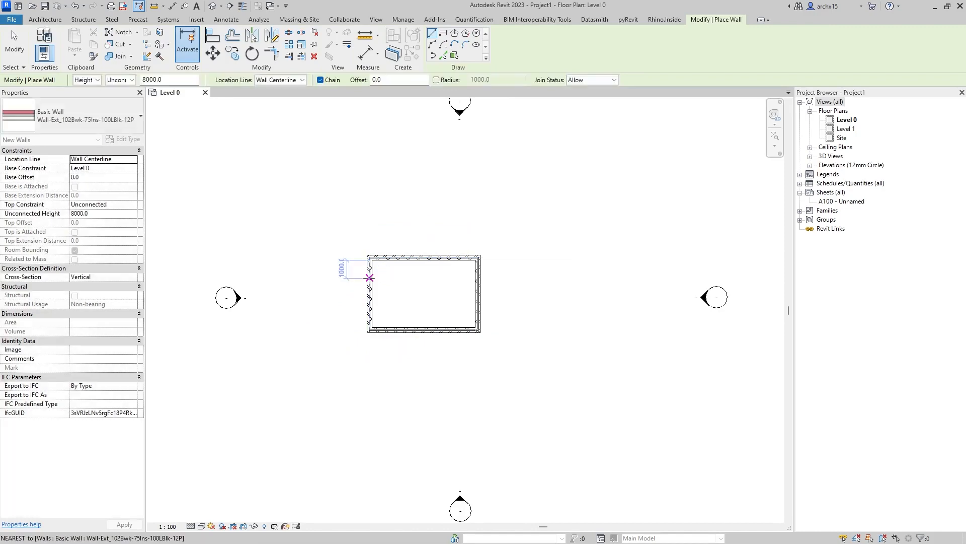
key("Escape")
key("Escape")
- Set the Level 0 floor plan's view scale to 1 : 50
scroll(397, 275, "up", 2)
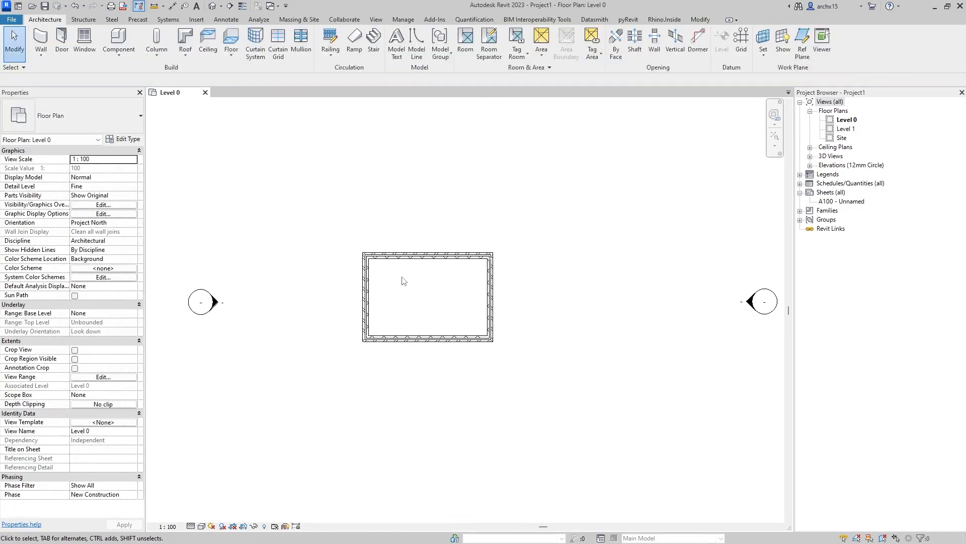
left_click(174, 526)
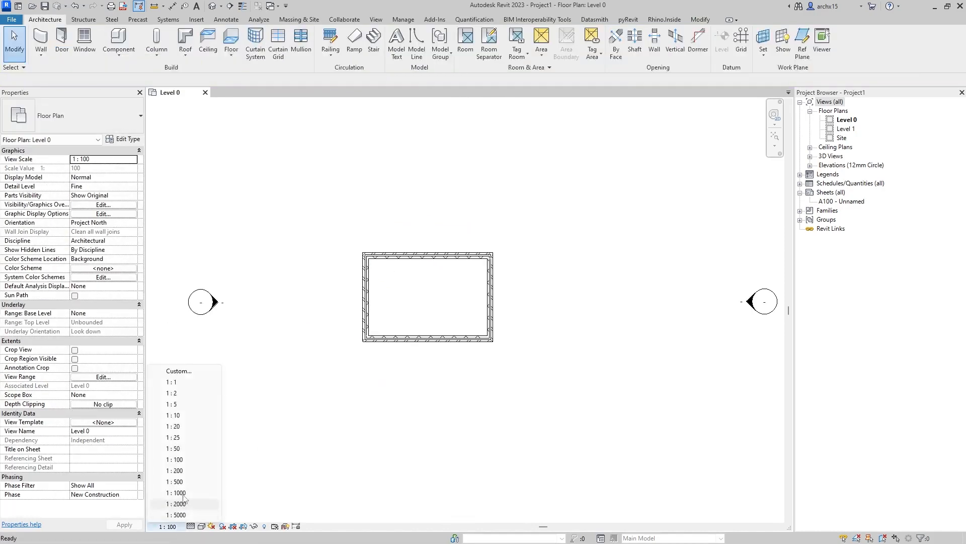
left_click(187, 449)
scroll(408, 307, "up", 3)
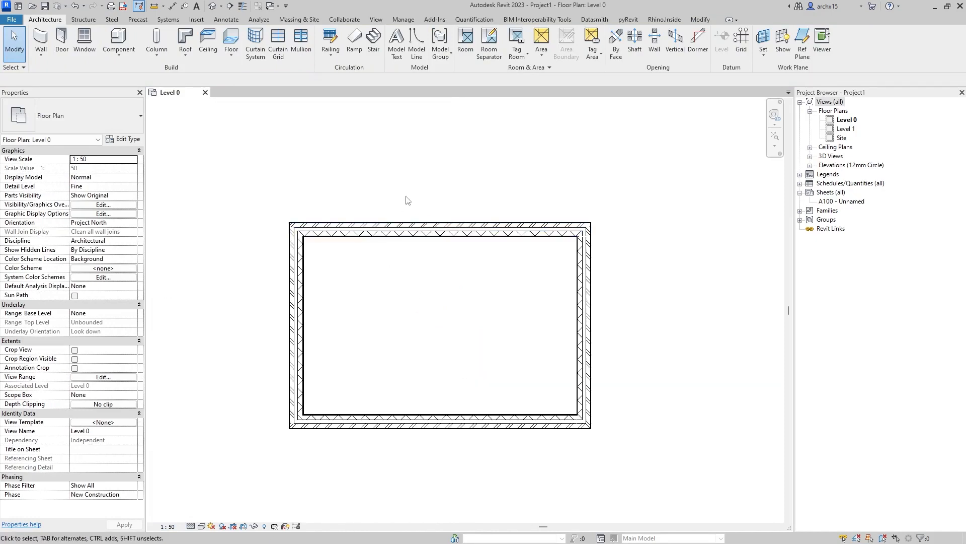
left_click(415, 231)
left_click(455, 190)
left_click(451, 224)
left_click(477, 210)
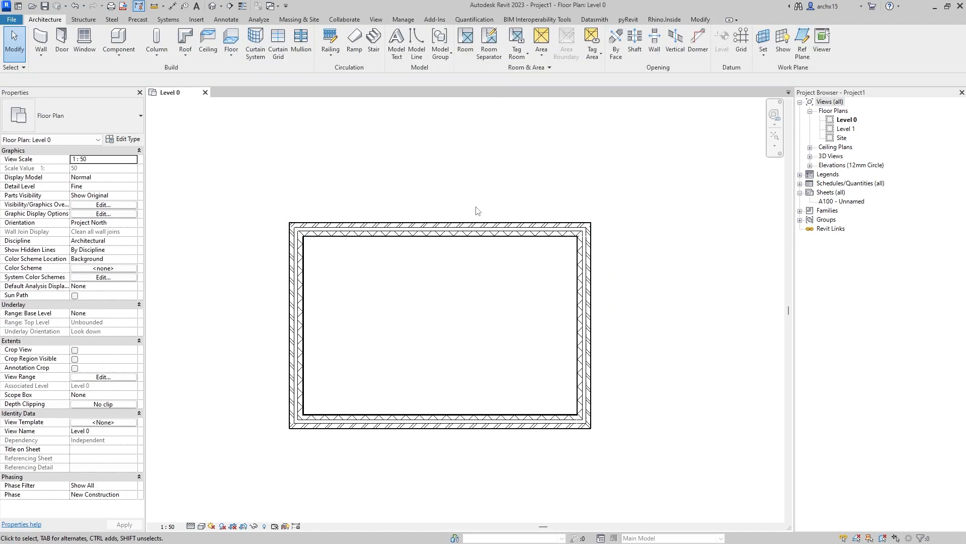
- Inspect the type properties of the upper exterior wall, leaving them as they are, and deselect the wall
left_click(463, 233)
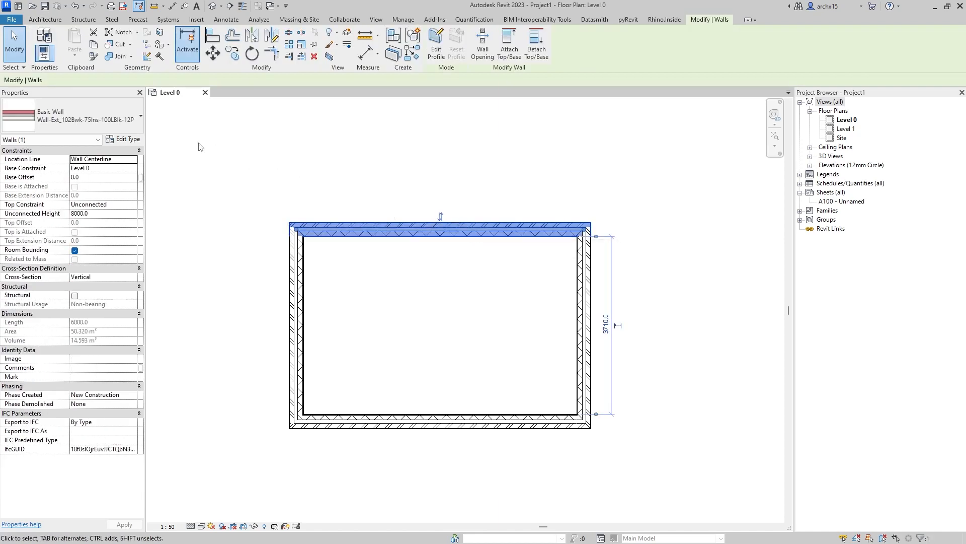
left_click(123, 139)
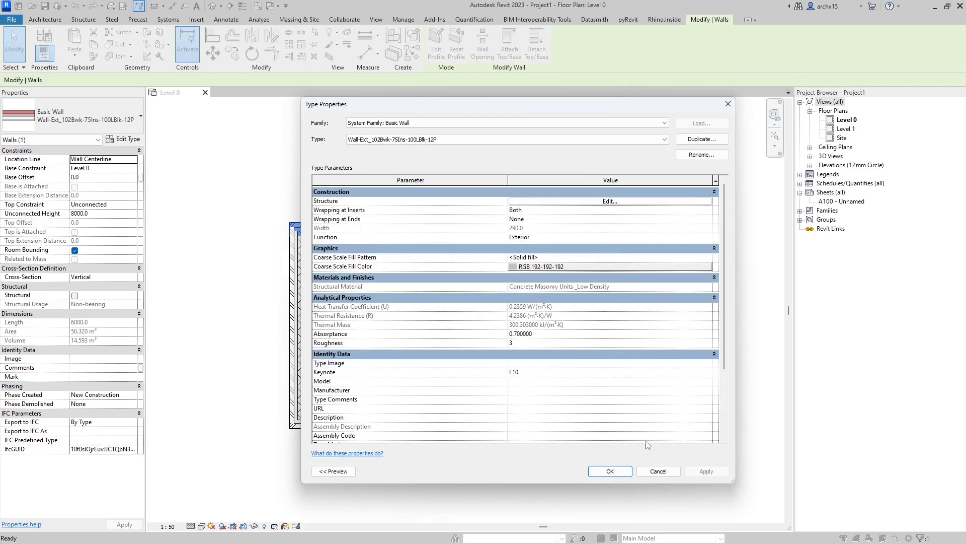
left_click(610, 471)
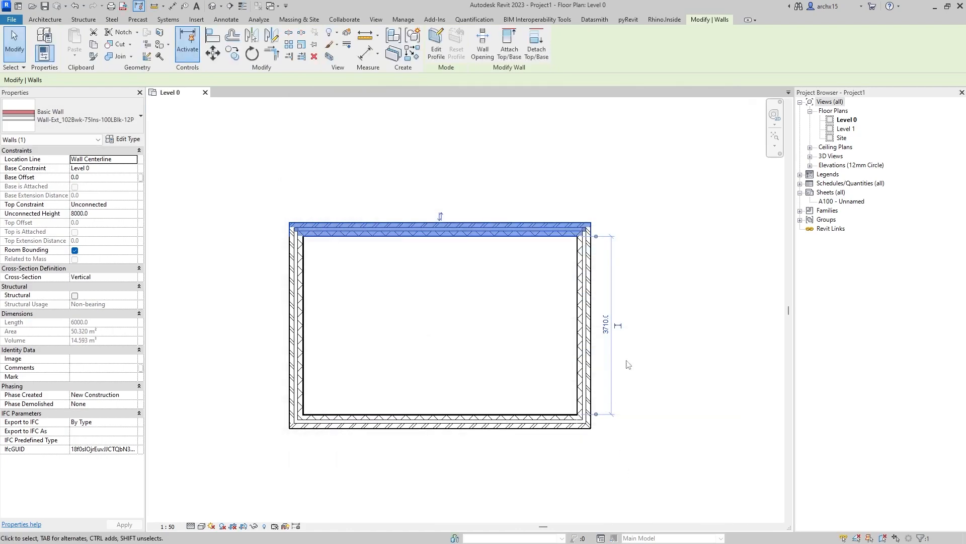
left_click(524, 278)
left_click(478, 225)
left_click(483, 203)
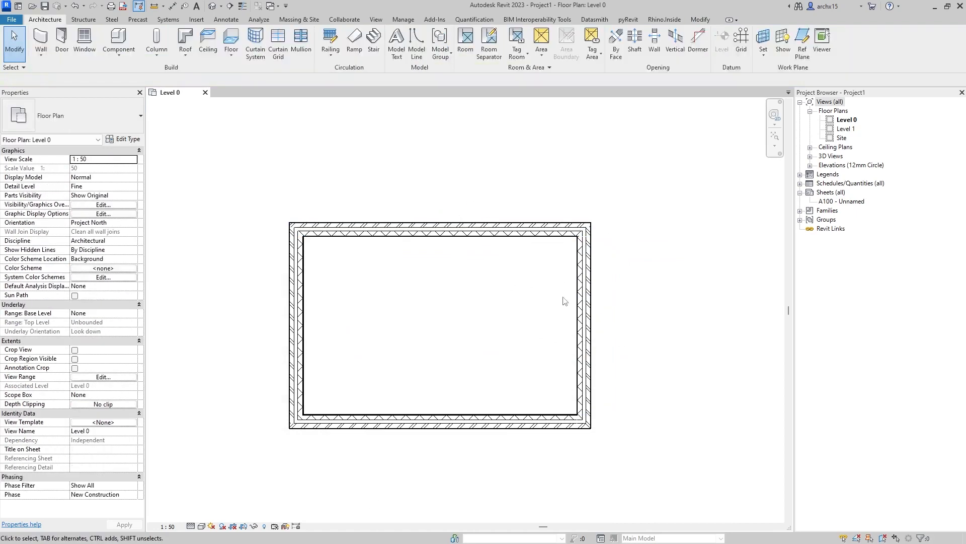
- Add an aligned dimension between the left and right wall centerlines, placed just below the building outline
scroll(589, 276, "down", 1)
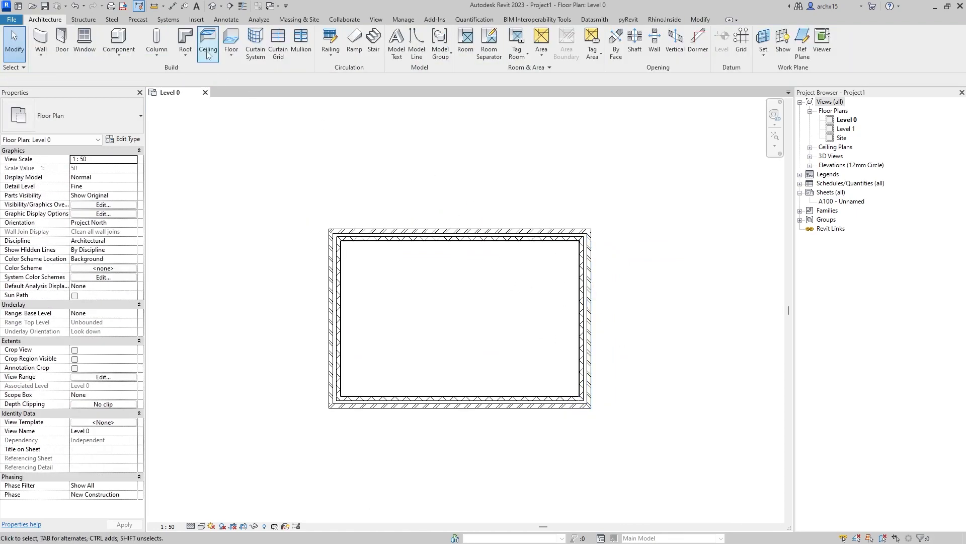
left_click(226, 19)
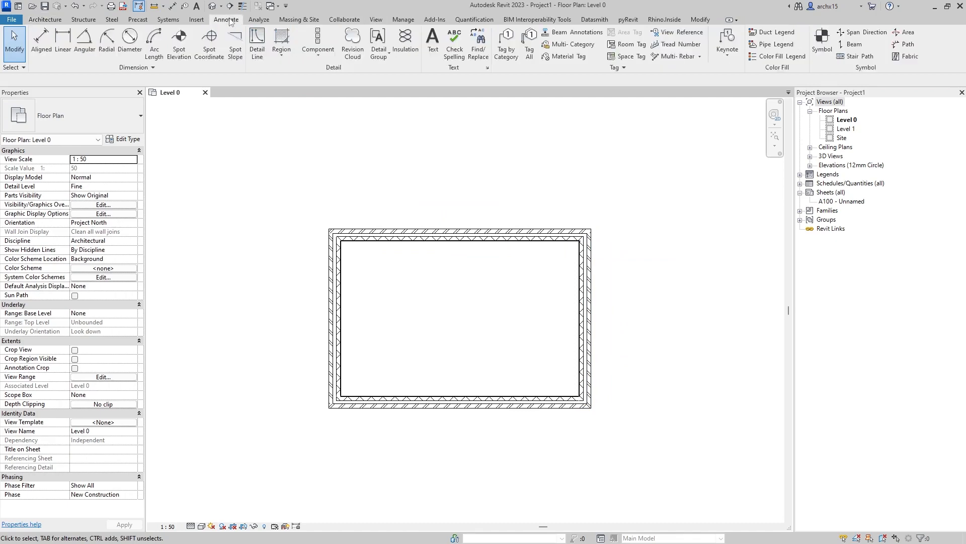
left_click(40, 42)
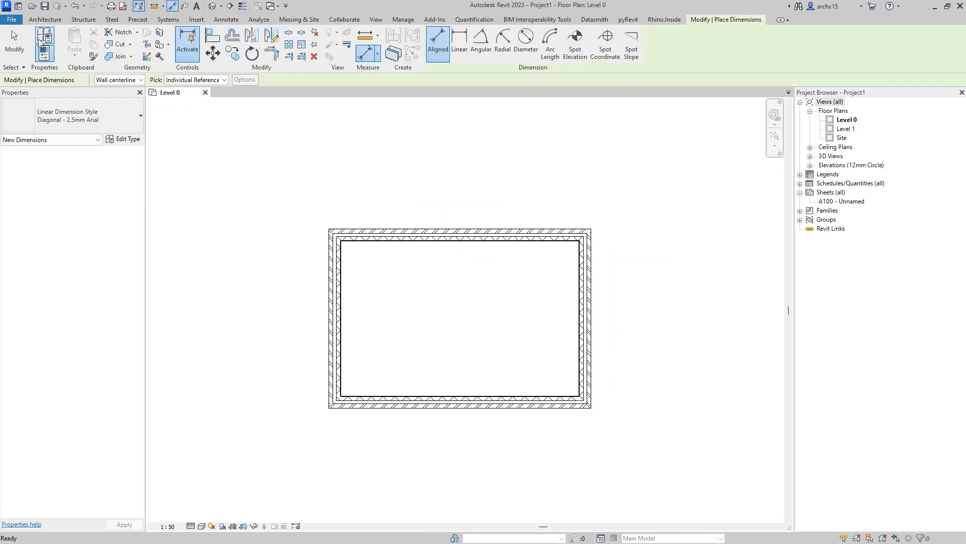
left_click(337, 404)
left_click(588, 392)
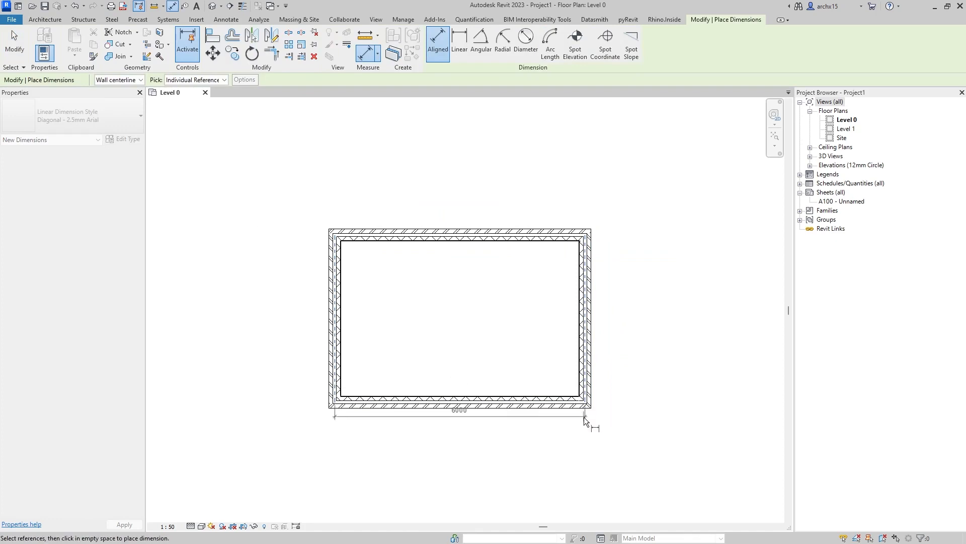
left_click(583, 430)
- Add an aligned dimension between the upper and lower wall centerlines, placed outside the left wall, and end dimensioning
left_click(418, 242)
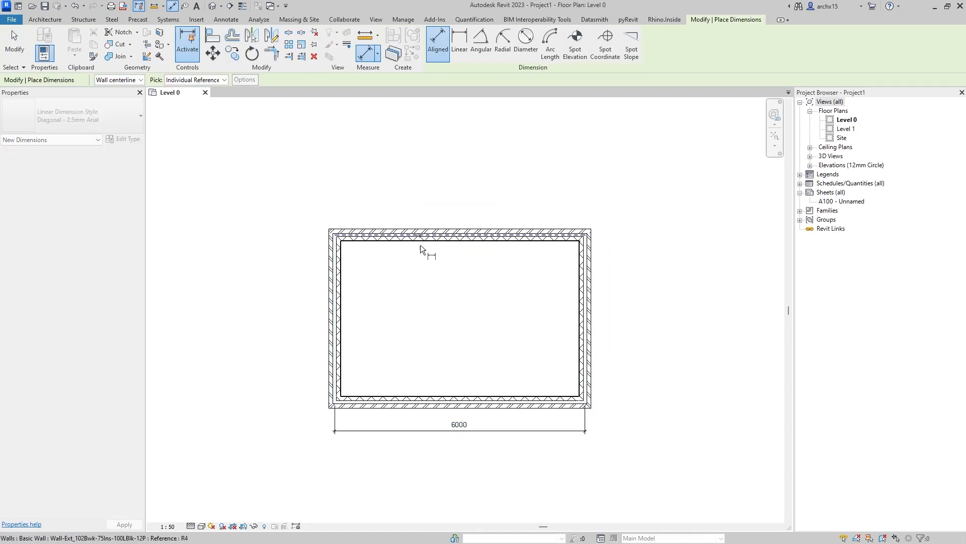
left_click(421, 402)
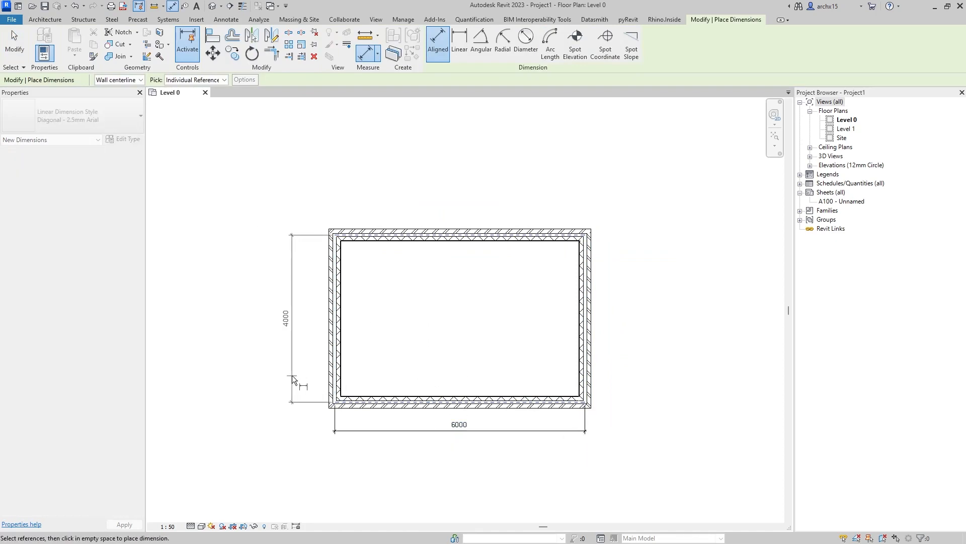
left_click(292, 375)
key("Escape")
- Draw a 1500 interior wall down from the upper wall and continue it to the left wall, enclosing a small corner room
key("w")
key("a")
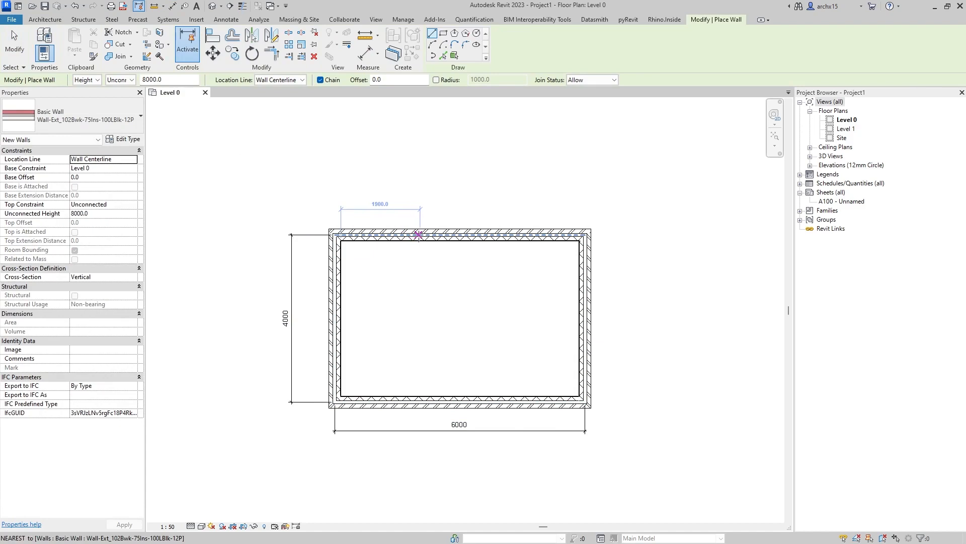
left_click(403, 234)
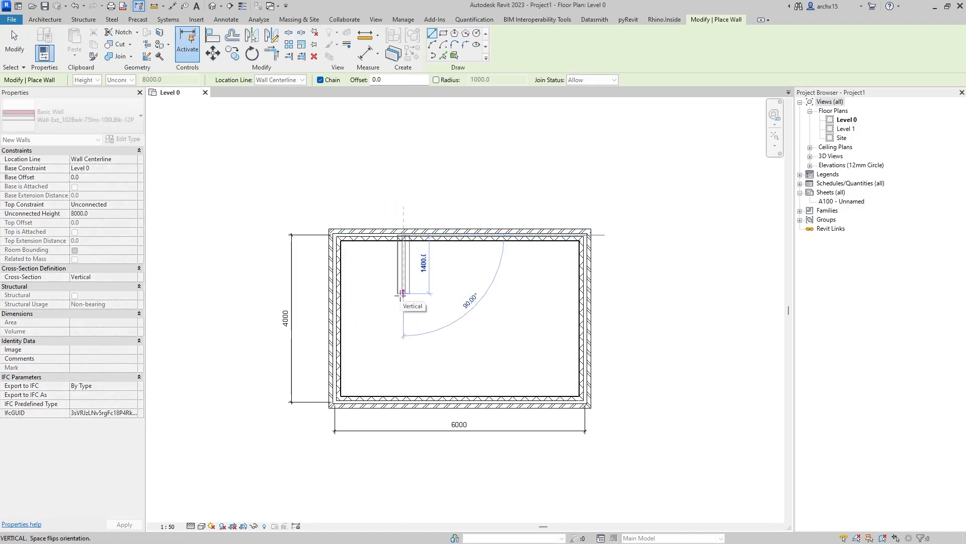
key("Escape")
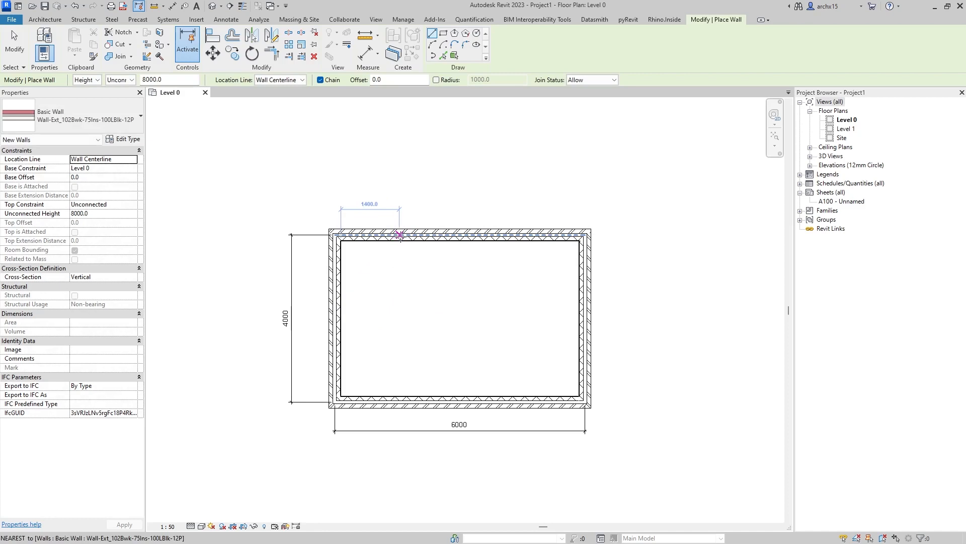
left_click(403, 234)
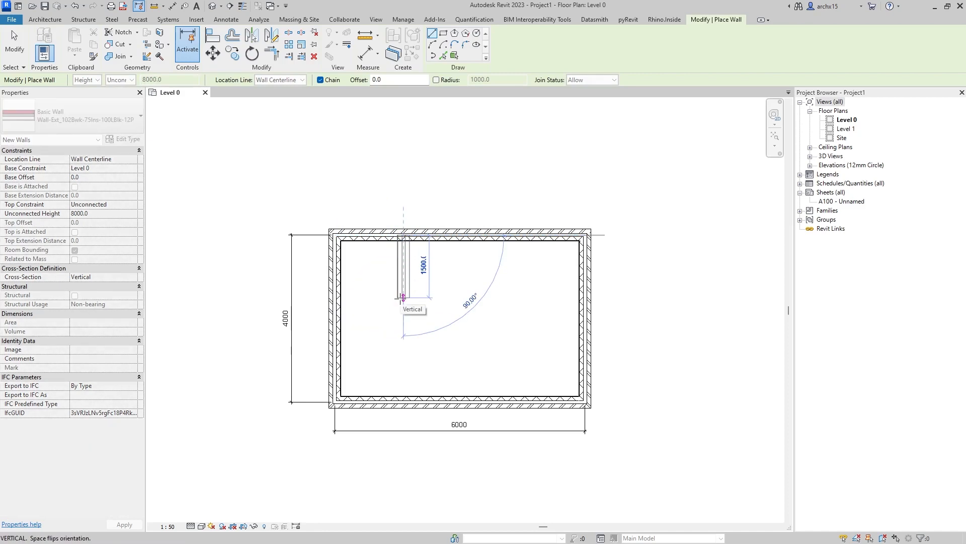
left_click(401, 298)
left_click(335, 298)
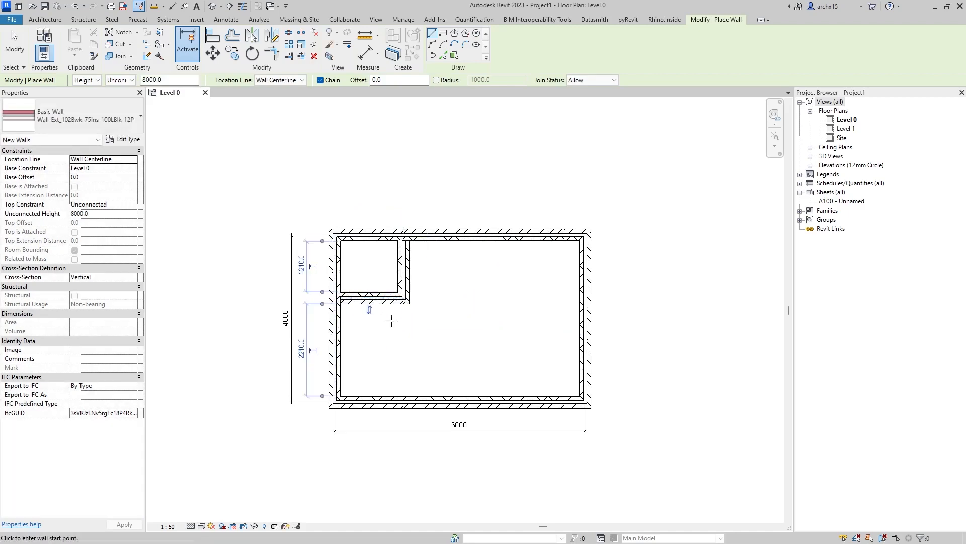
key("Escape")
key("Escape")
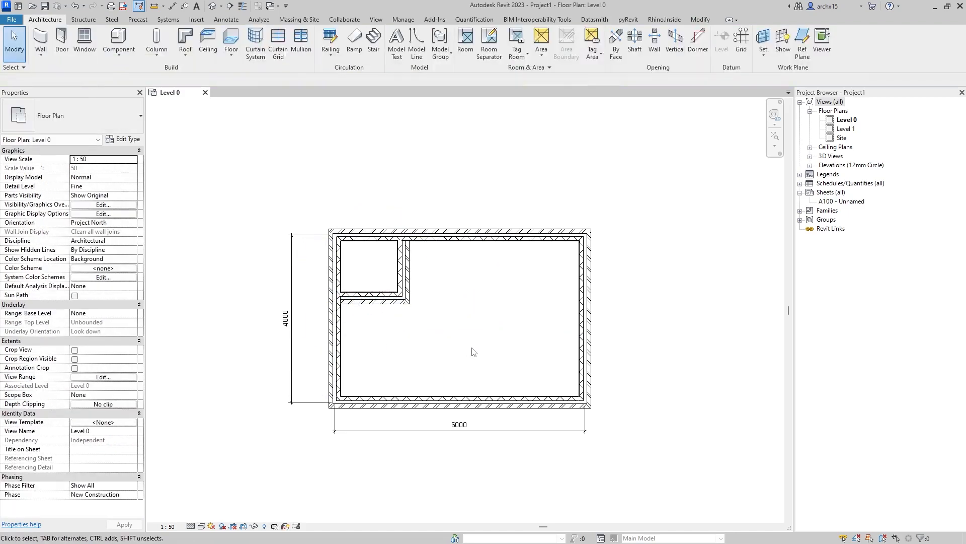
- Open the default 3D view, orient it to the back-right corner, and check the height constraints of a long exterior wall
scroll(475, 353, "down", 2)
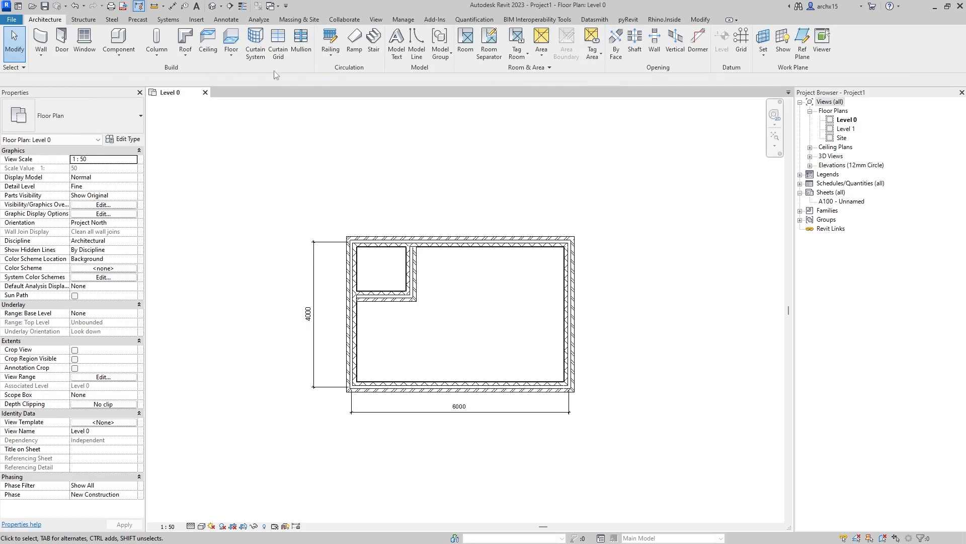
left_click(213, 6)
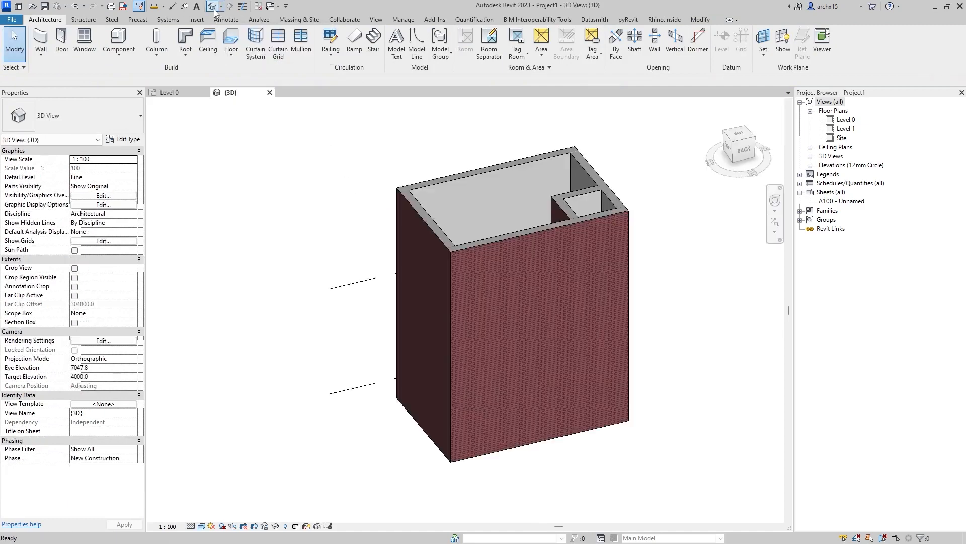
left_click(732, 142)
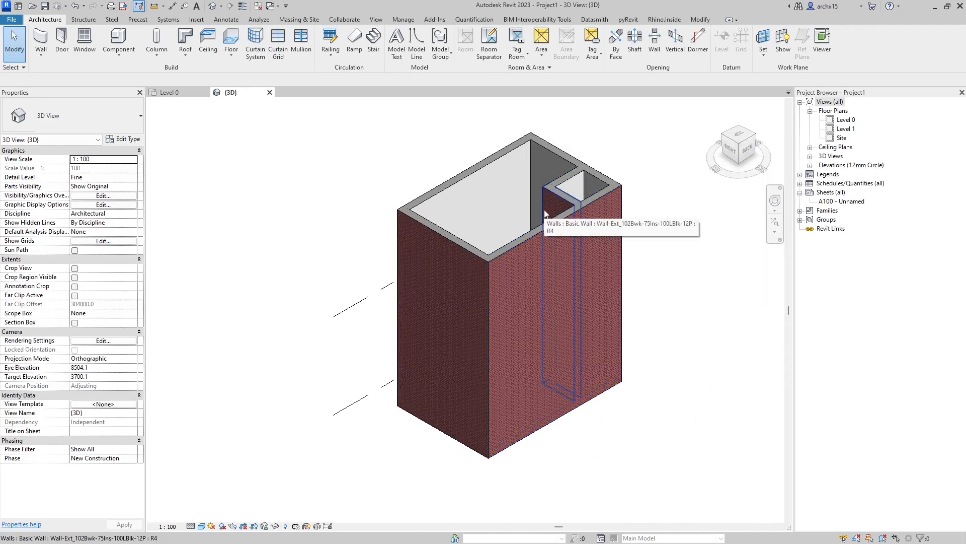
left_click(451, 186)
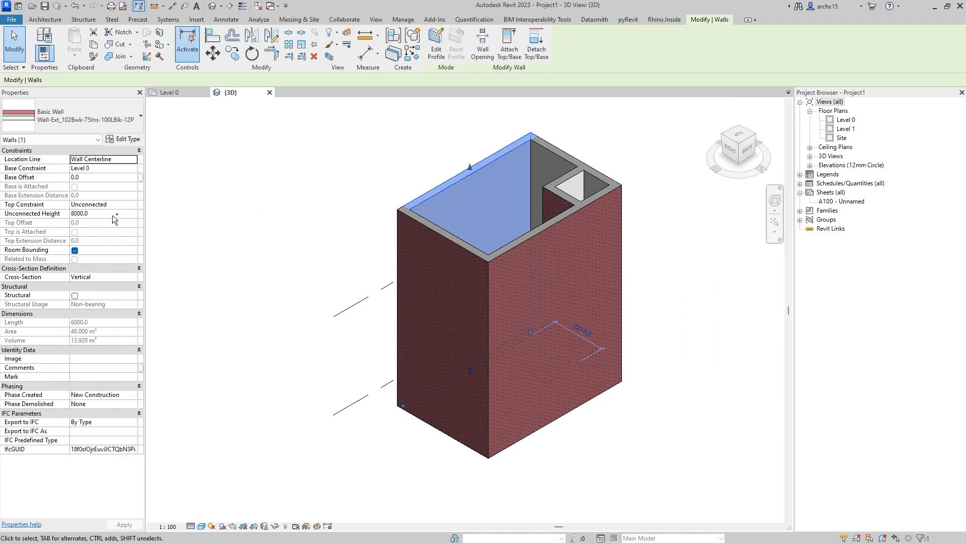
key("Escape")
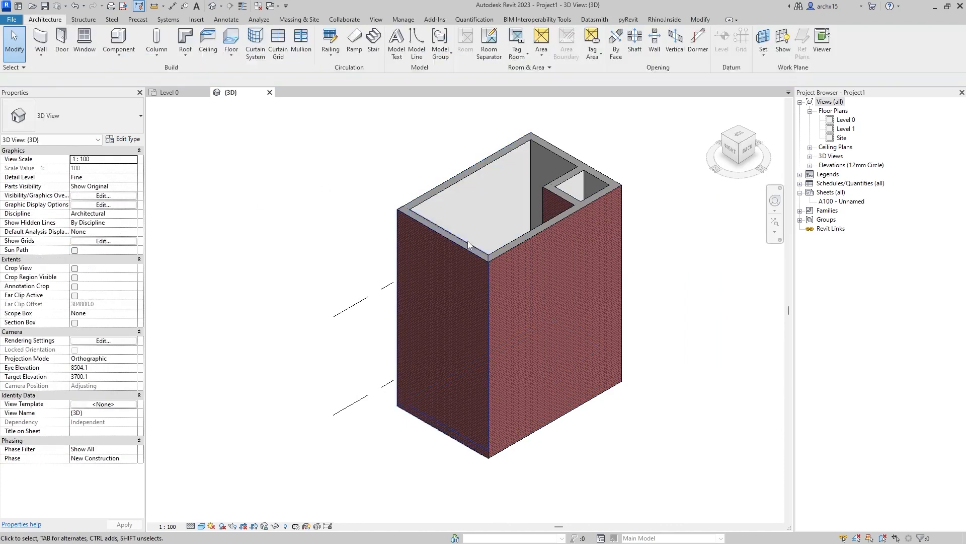
- Open the South elevation and move the aligned Level 1 and Level 0 heads out to the left of the building
left_click(809, 165)
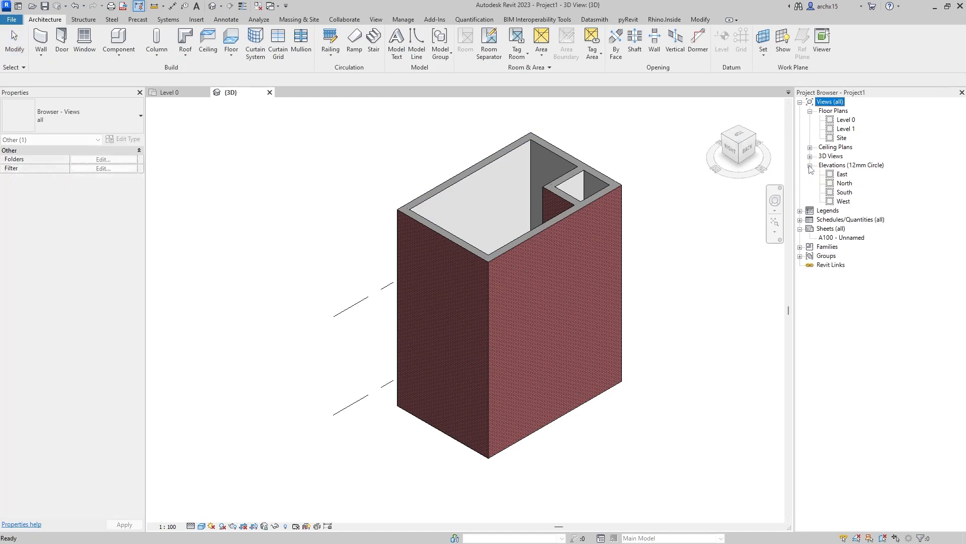
double_click(845, 192)
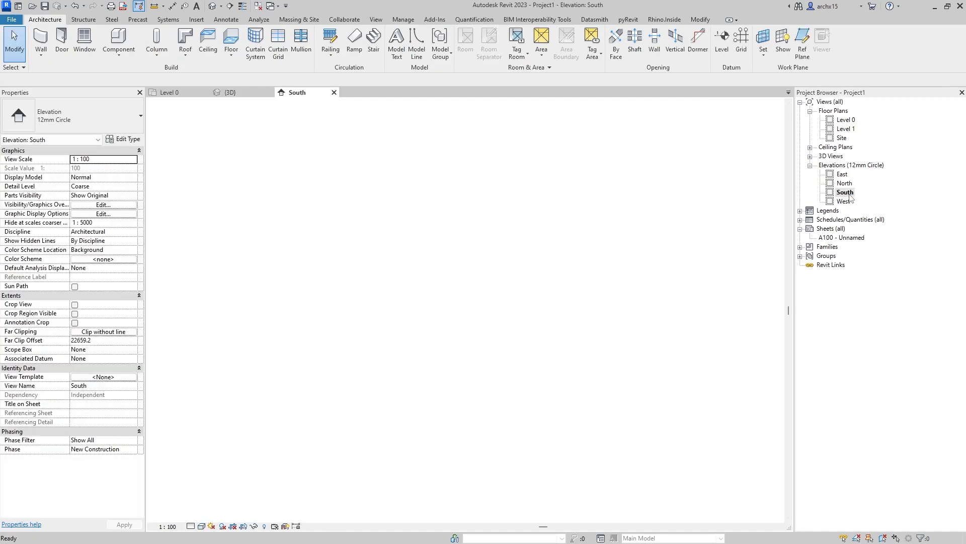
left_click(649, 301)
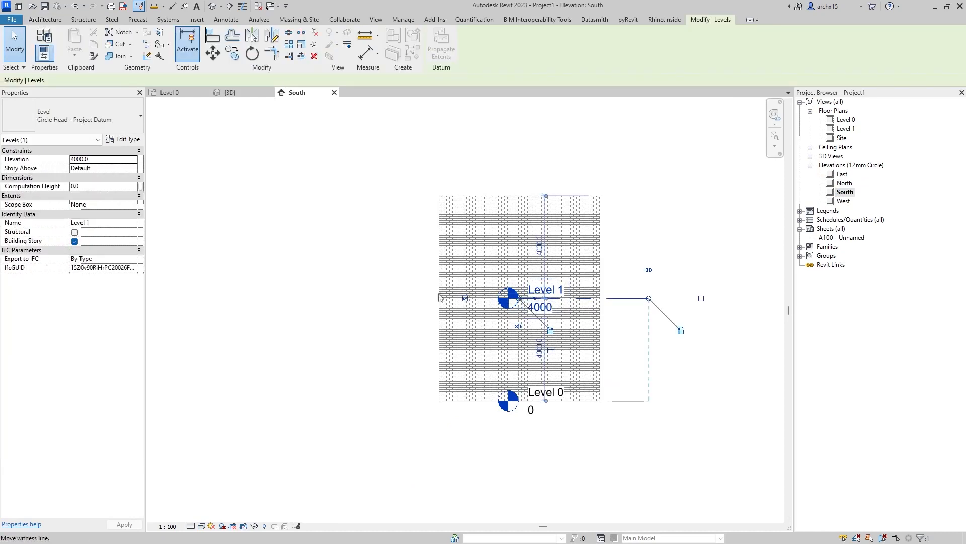
left_click(411, 294)
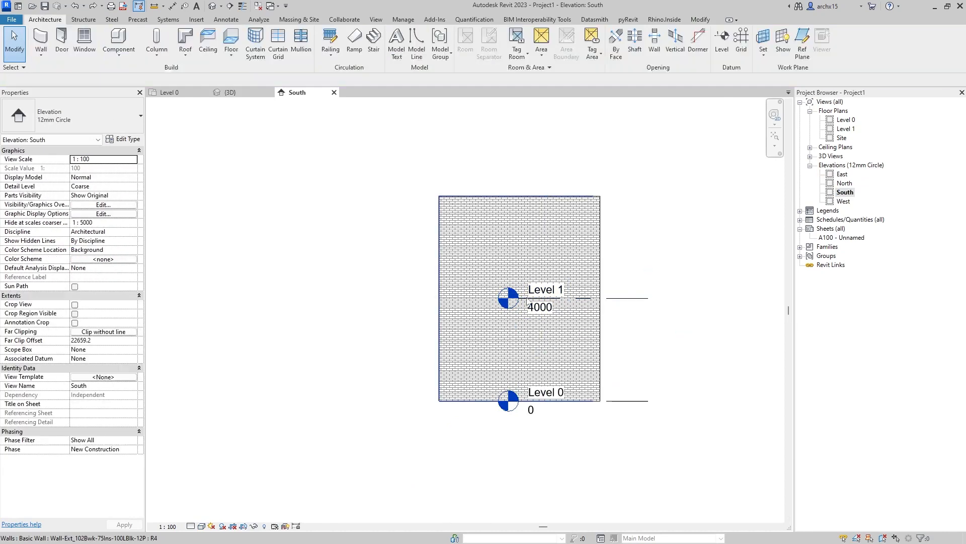
left_click(624, 300)
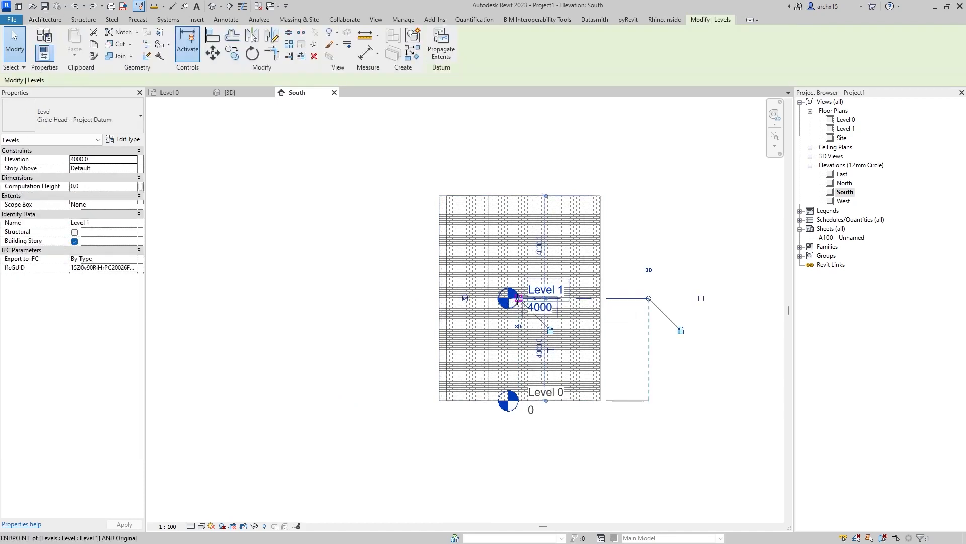
left_click_drag(517, 301, 349, 295)
left_click(468, 425)
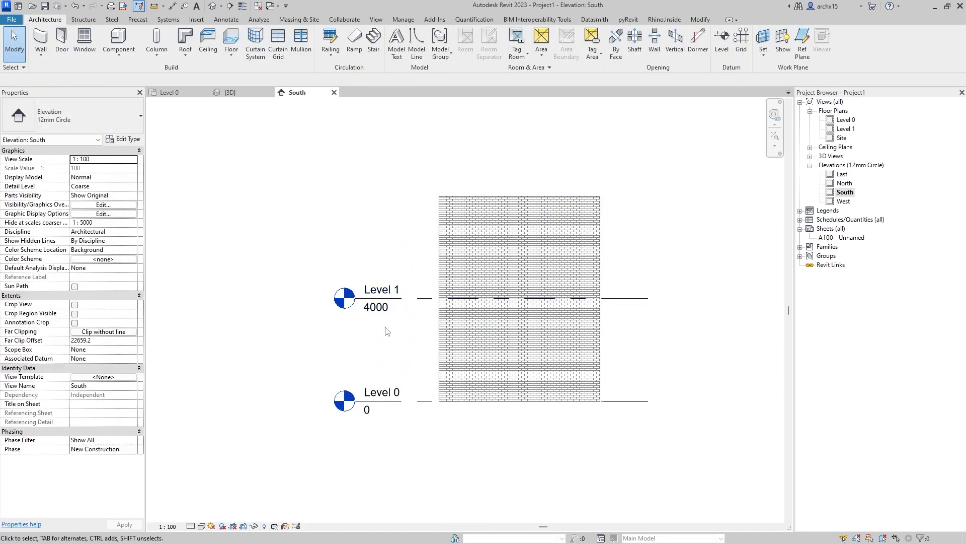
- Set the distance from Level 0 to Level 1 to 3000 in the South elevation
scroll(385, 329, "up", 2)
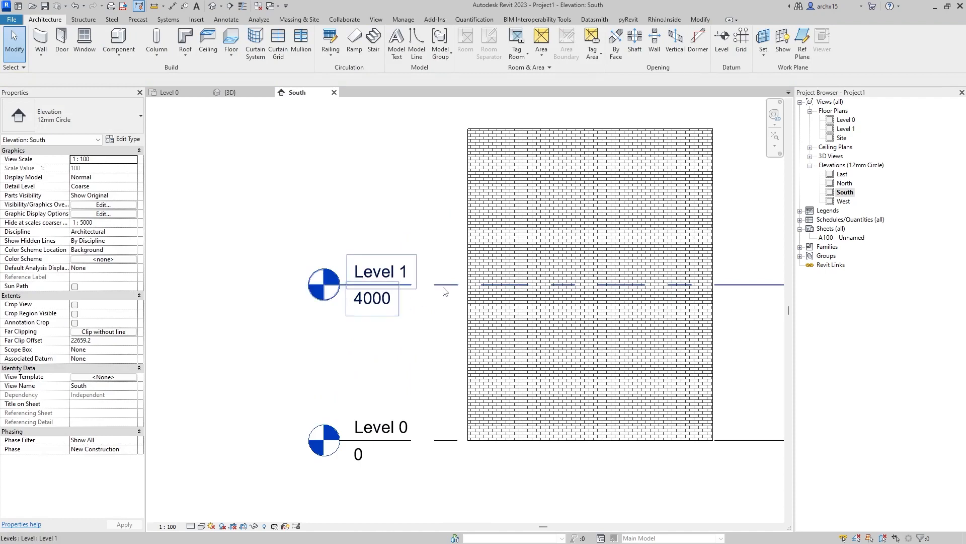
left_click(381, 295)
left_click(429, 363)
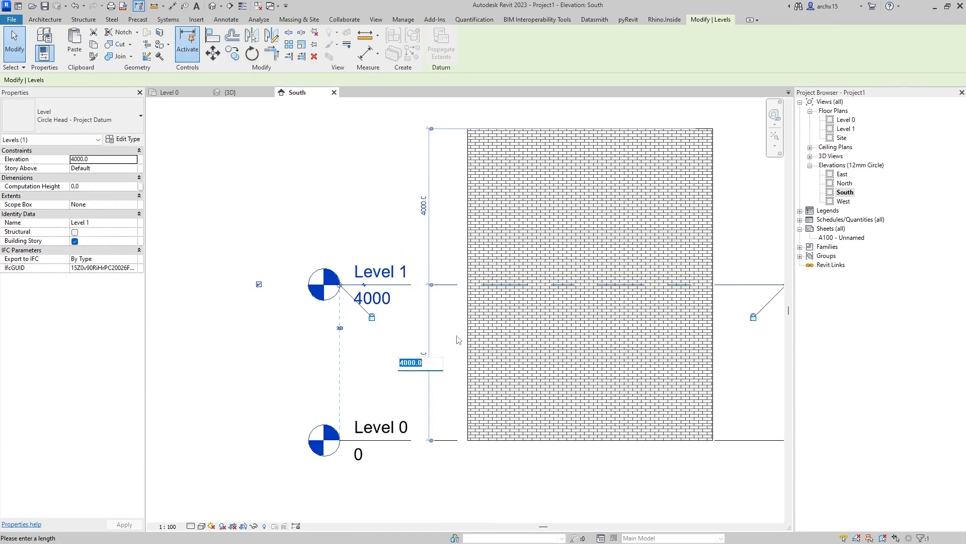
type("3000")
key("Return")
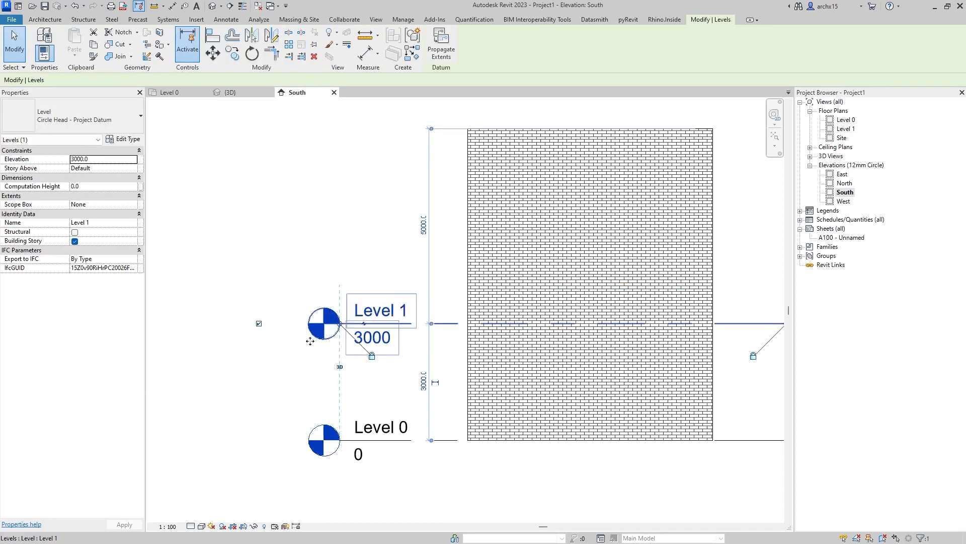
left_click(337, 353)
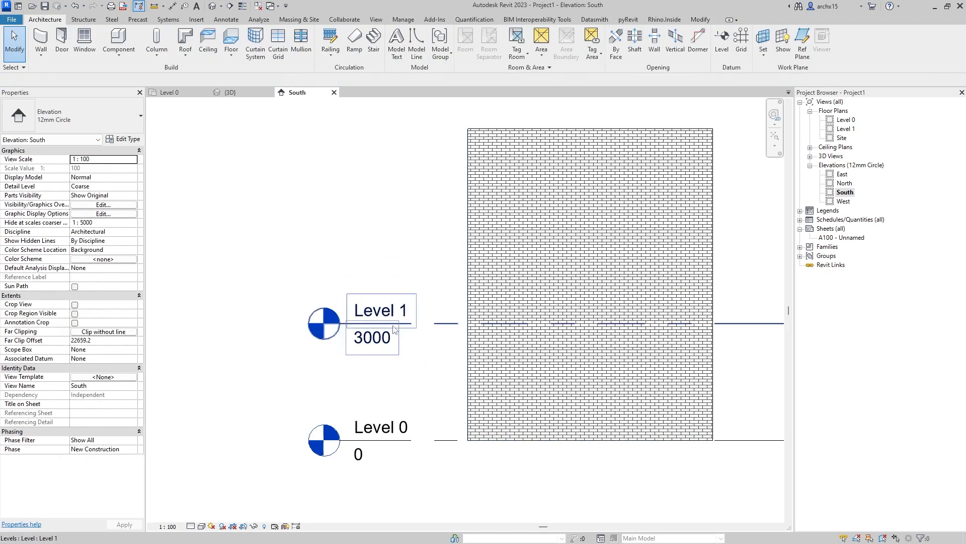
- Return to the 3D view and set the top constraint of all six walls to Up to level: Level 1
left_click(240, 92)
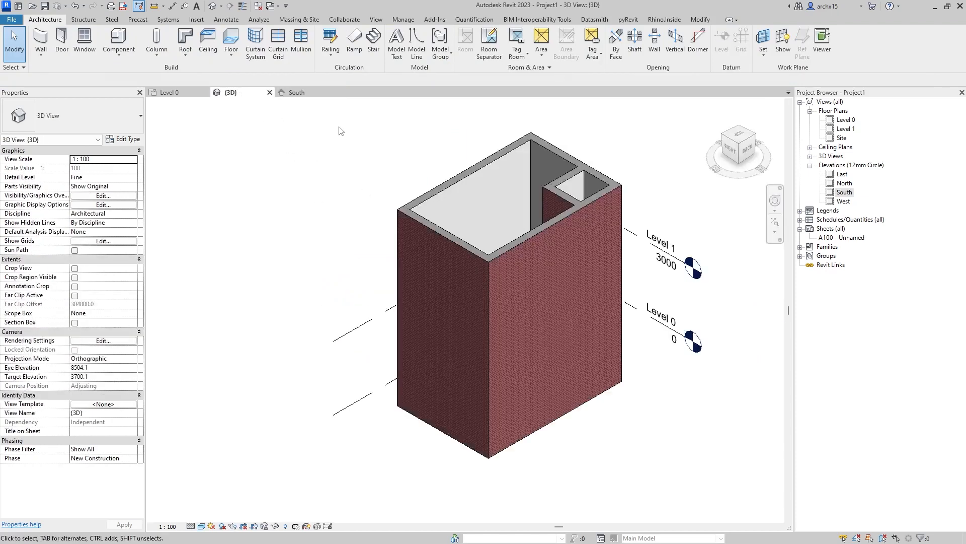
left_click_drag(329, 117, 630, 489)
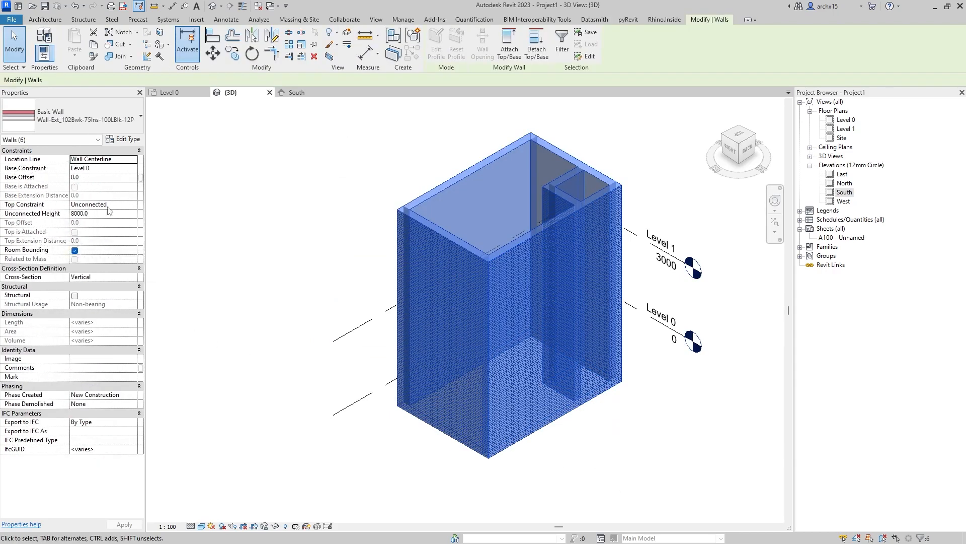
left_click(136, 204)
left_click(133, 205)
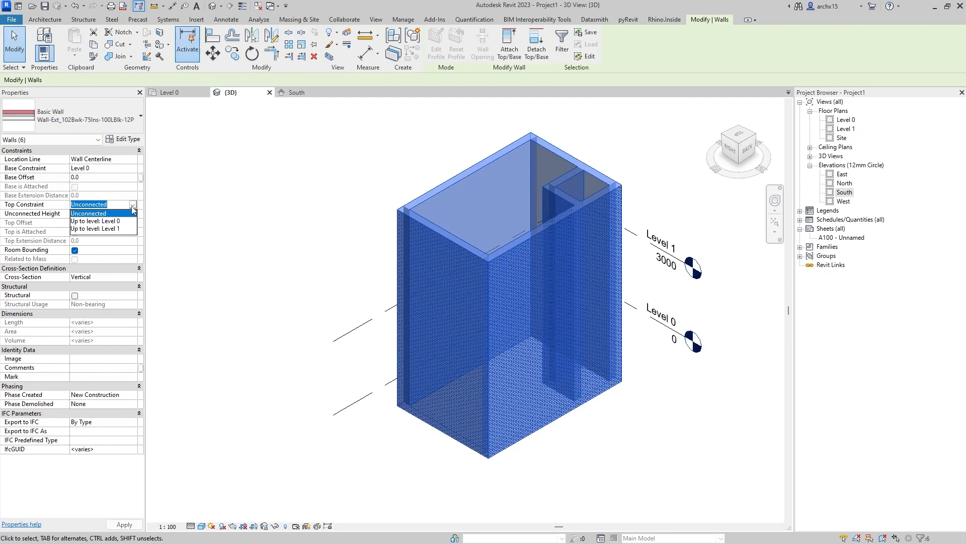
left_click(118, 229)
key("Escape")
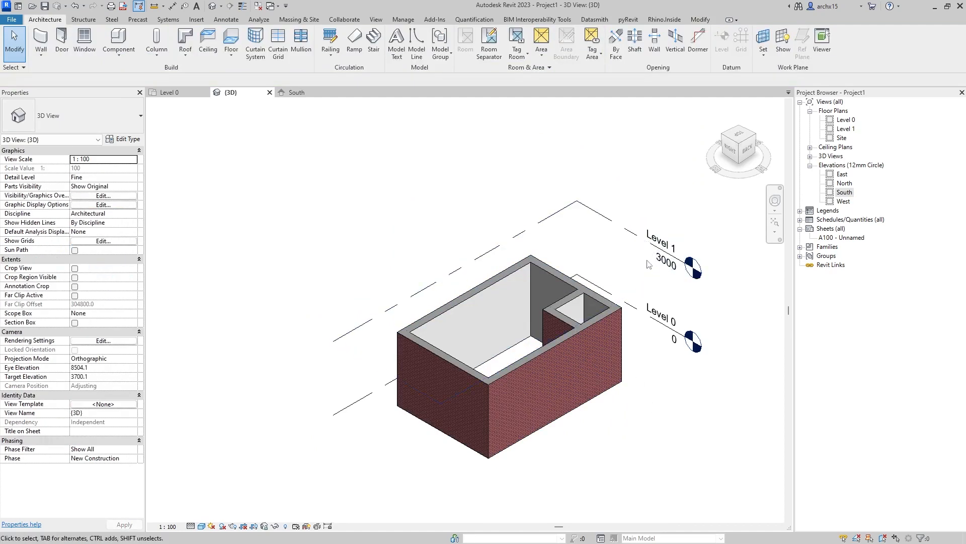
- In the Level 0 floor plan, start an architectural floor with the type Floor_Timber_22Cbd-225Joist
left_click(297, 93)
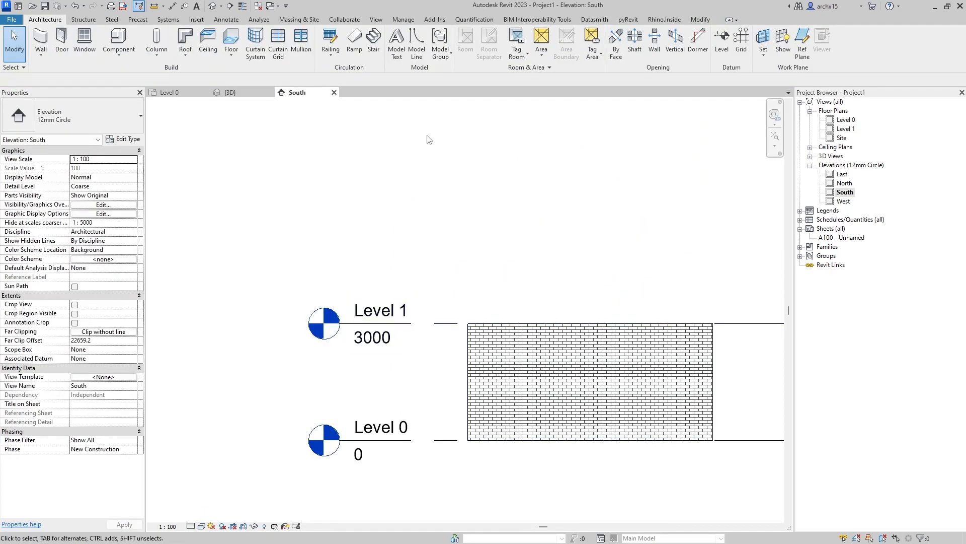
left_click(239, 96)
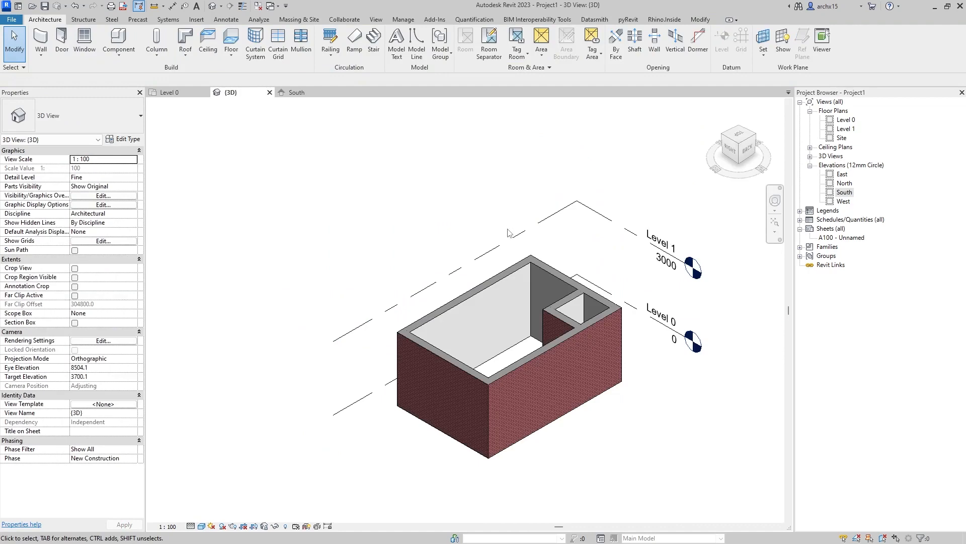
left_click(186, 96)
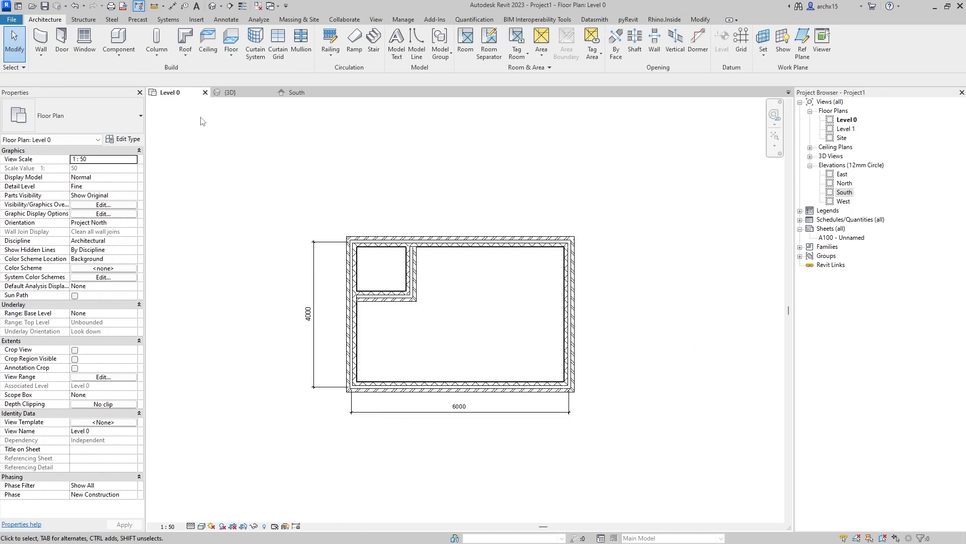
left_click(231, 55)
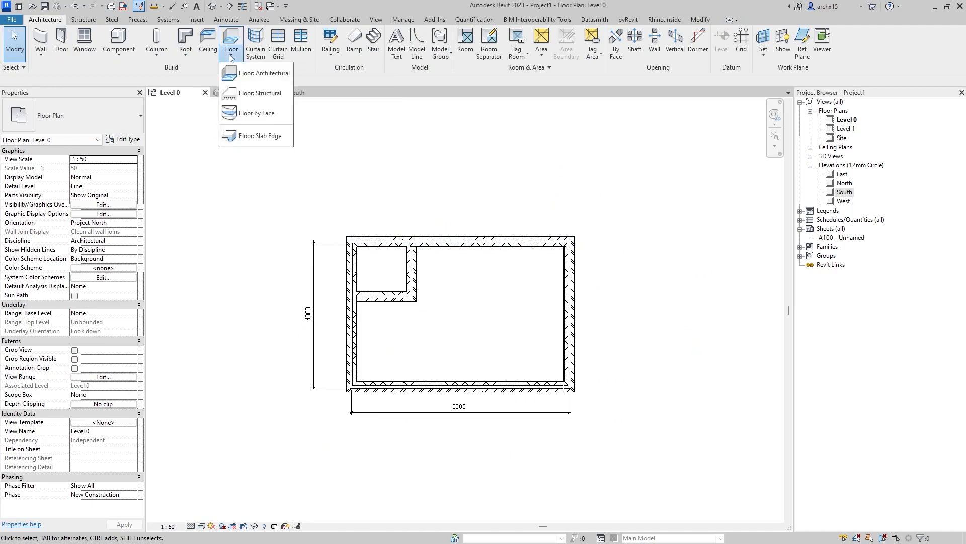
left_click(259, 73)
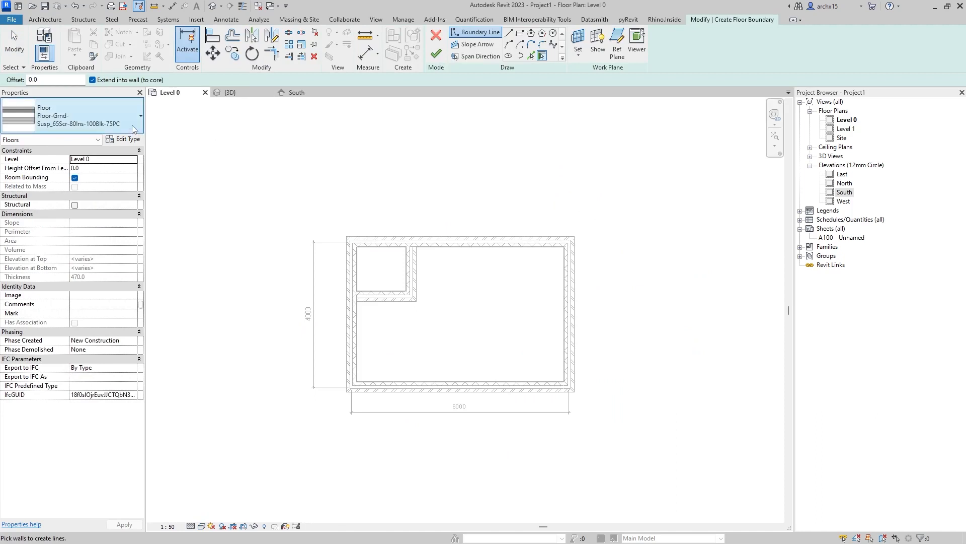
left_click(134, 129)
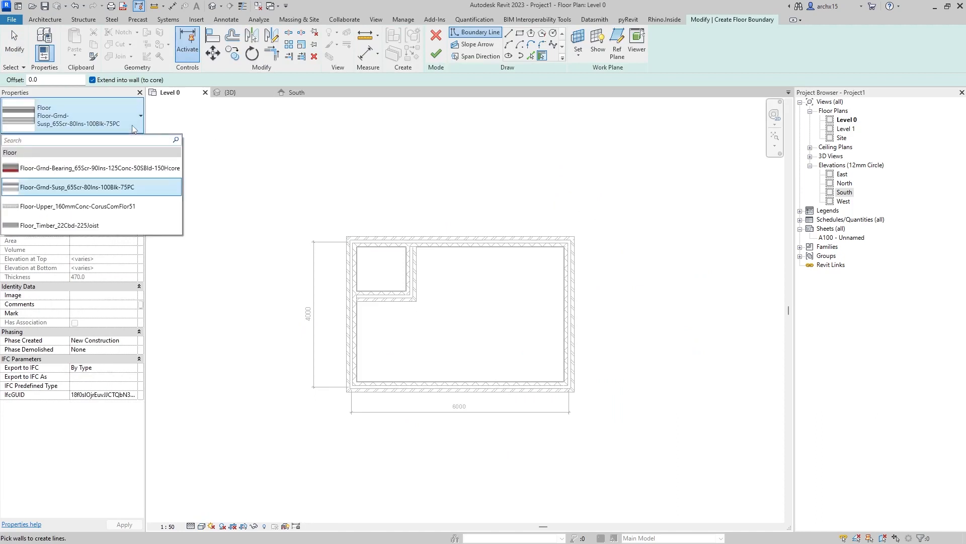
left_click(126, 224)
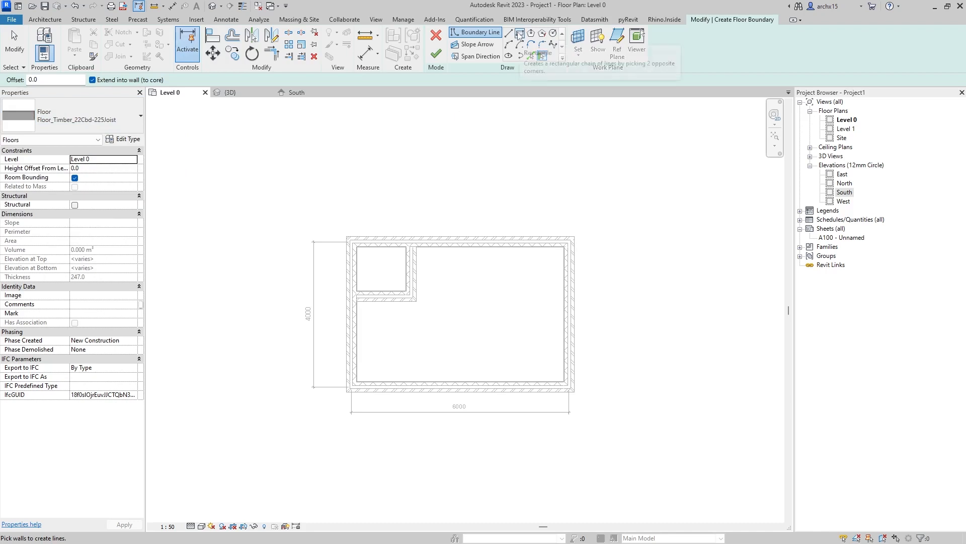
- Sketch a rectangular floor boundary between opposite inner corners of the exterior walls and finish the floor
left_click(541, 54)
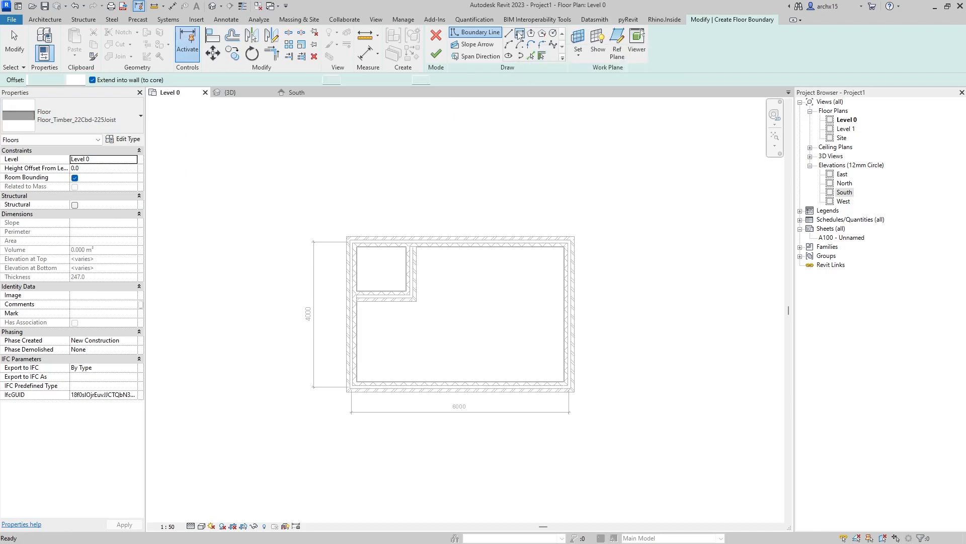
left_click(357, 247)
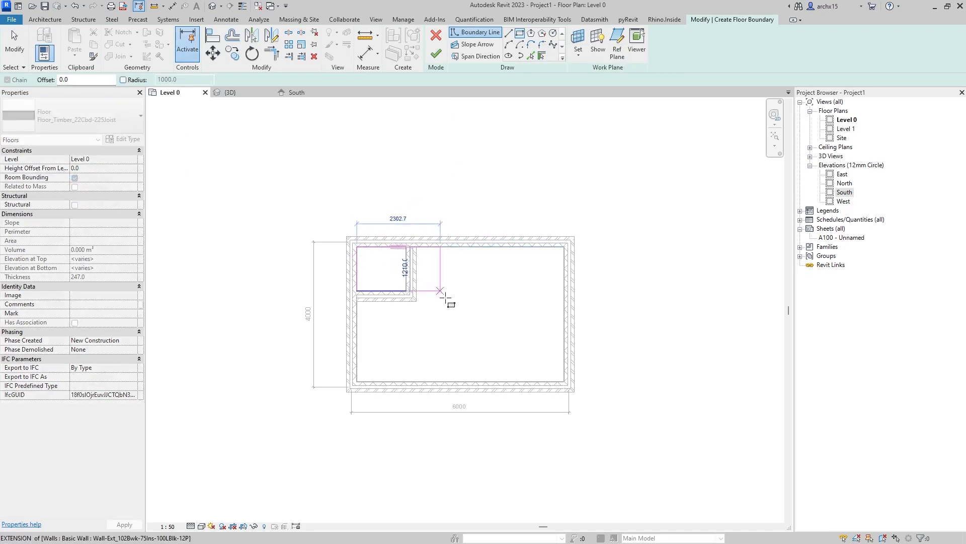
left_click(565, 381)
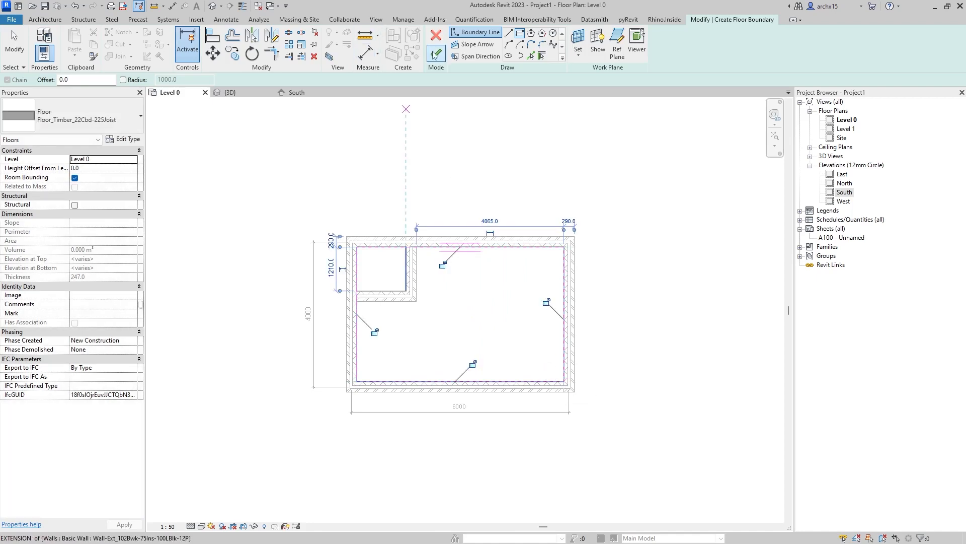
left_click(436, 56)
left_click(446, 110)
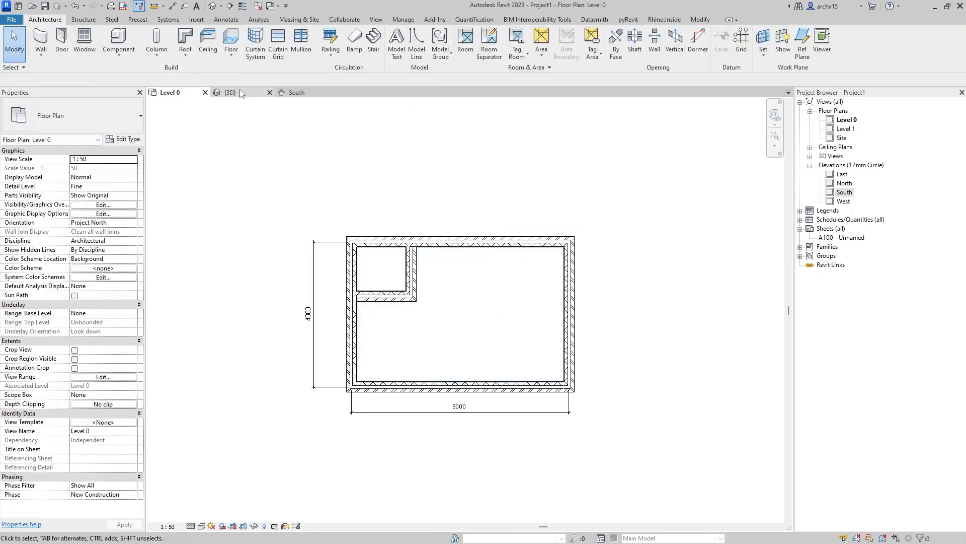
- Inspect the new floor in the 3D view from below and from above, and compare it with the Level 0 plan
left_click(230, 92)
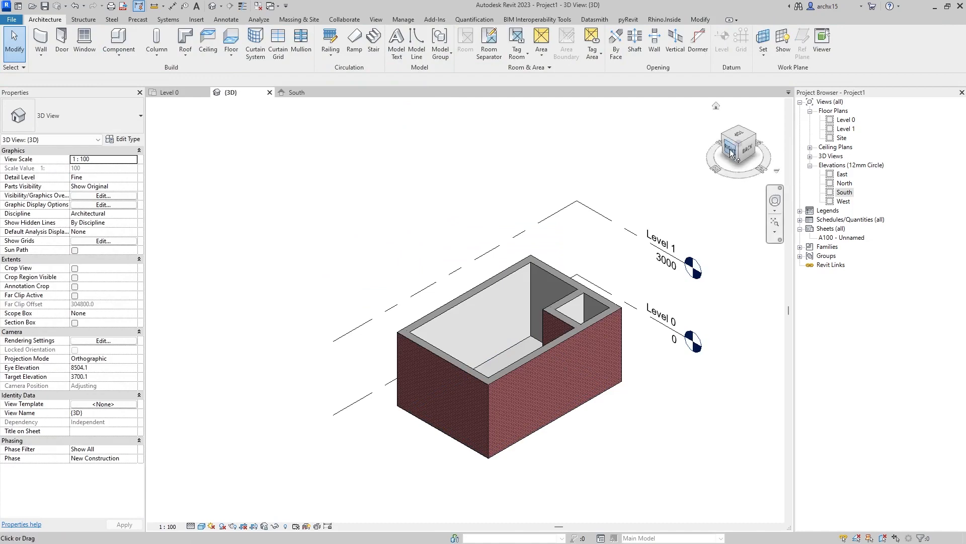
left_click(740, 163)
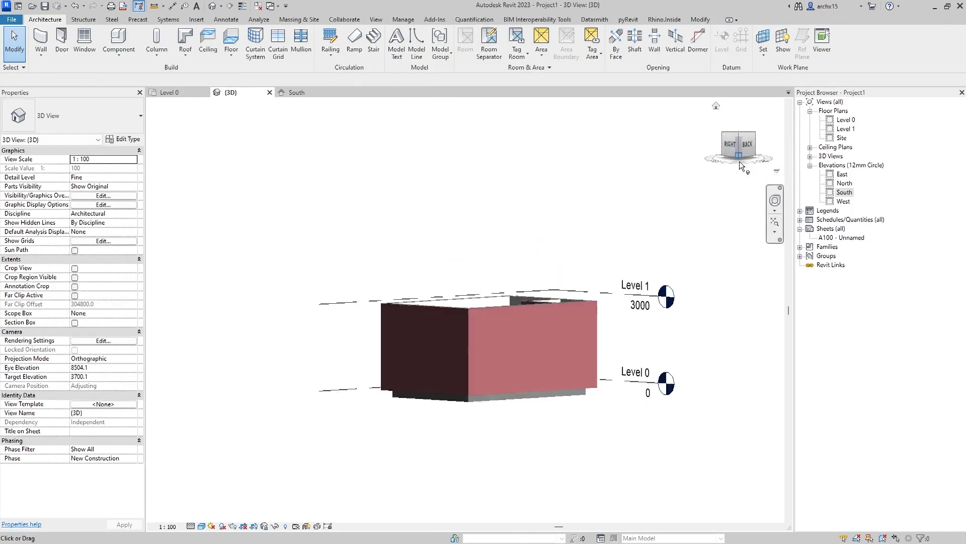
left_click(448, 280)
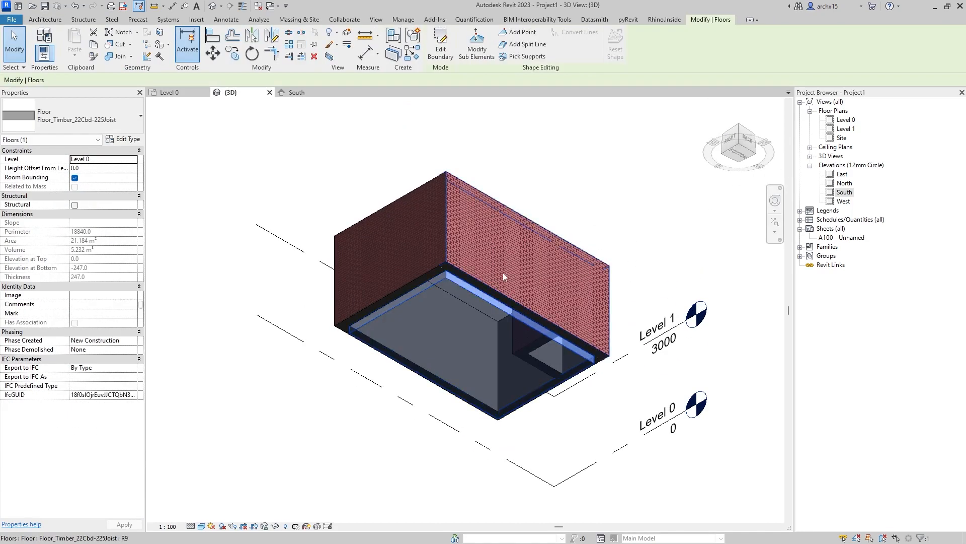
left_click(740, 129)
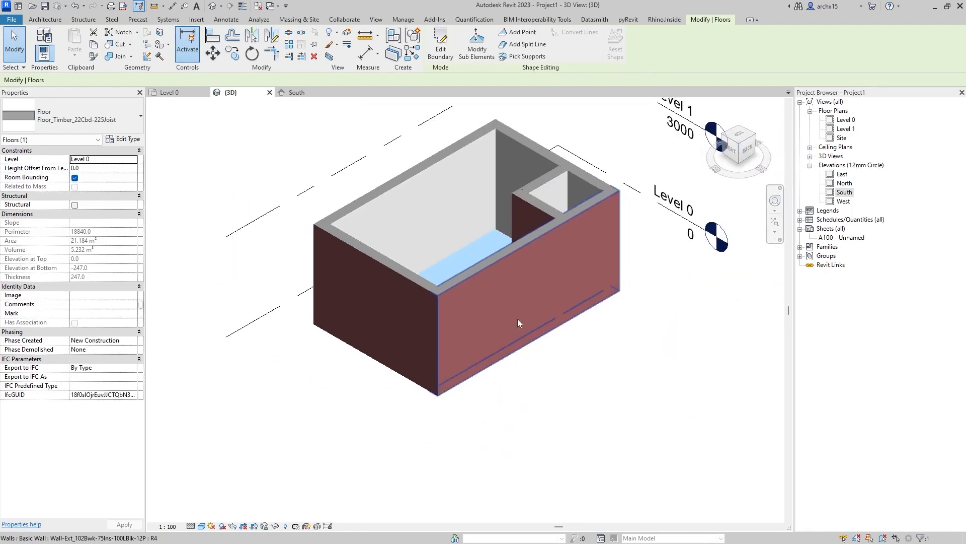
key("Escape")
key("ctrl+Tab")
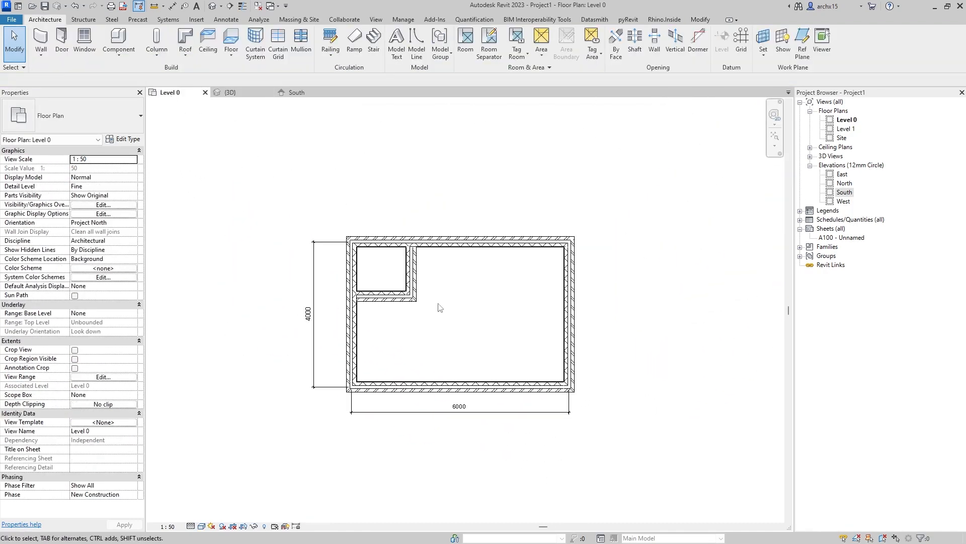
left_click(231, 92)
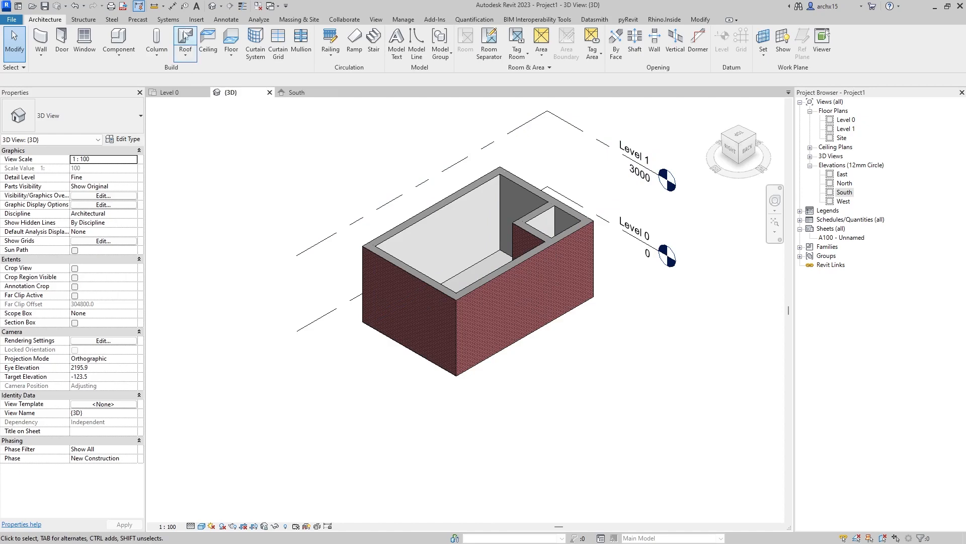
left_click(183, 93)
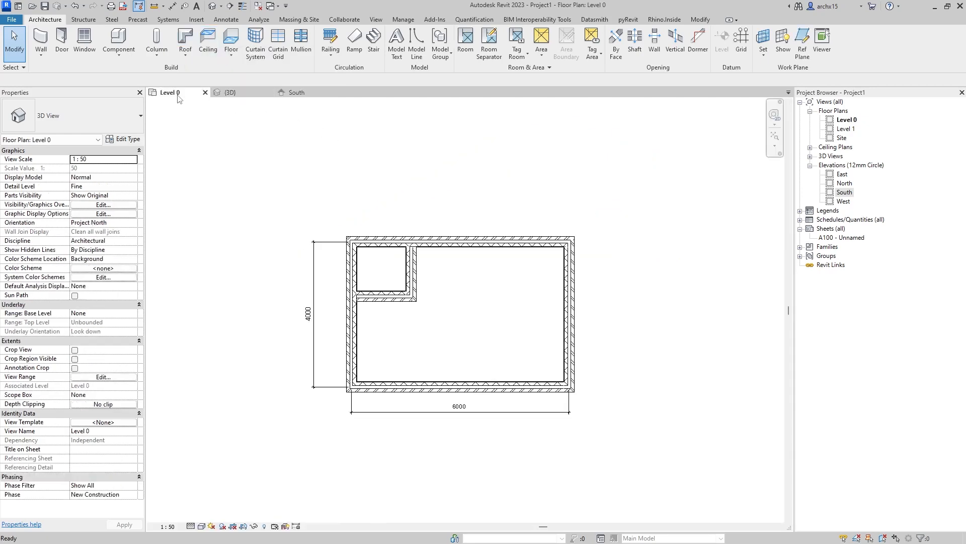
- Set the view scale of the South elevation to 1:50
left_click(297, 92)
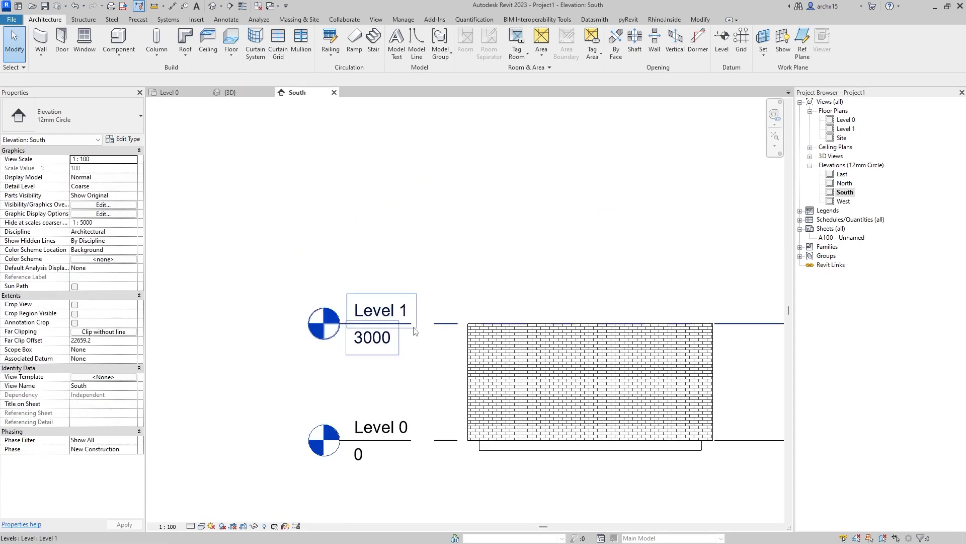
left_click(168, 526)
left_click(191, 449)
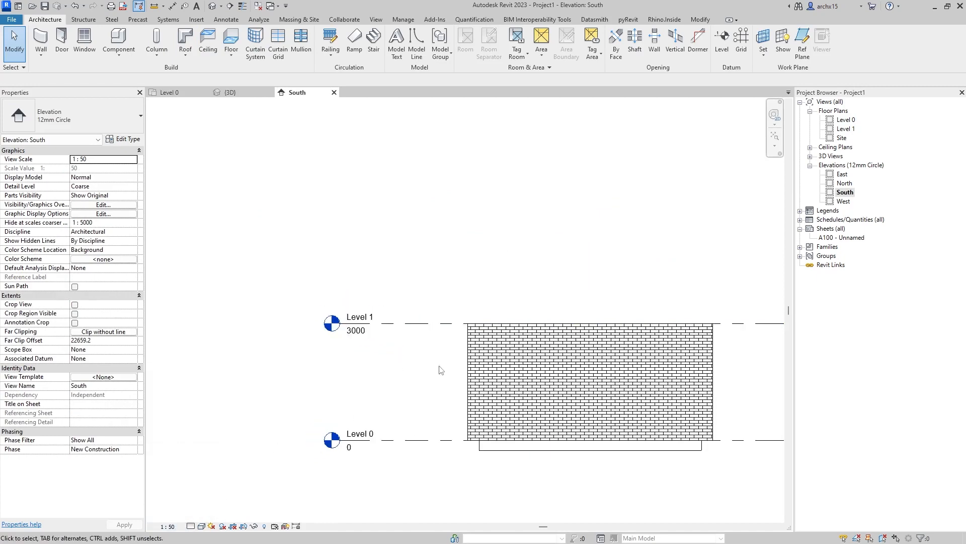
left_click(425, 332)
left_click(427, 259)
key("ctrl")
- In the Level 1 floor plan, create a roof by footprint from a slope-defining rectangle along the outer faces of the exterior walls
double_click(850, 130)
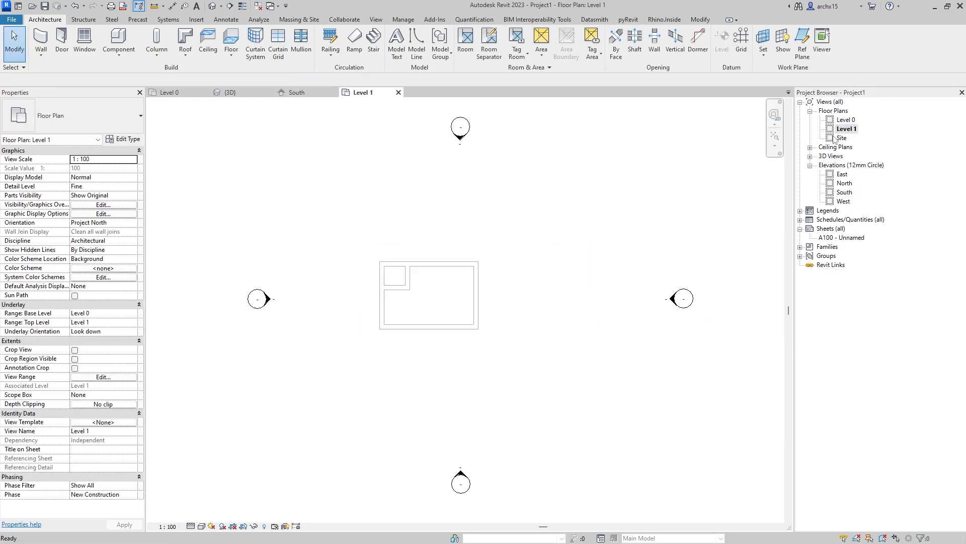
scroll(378, 284, "up", 5)
middle_click_drag(525, 311, 515, 330)
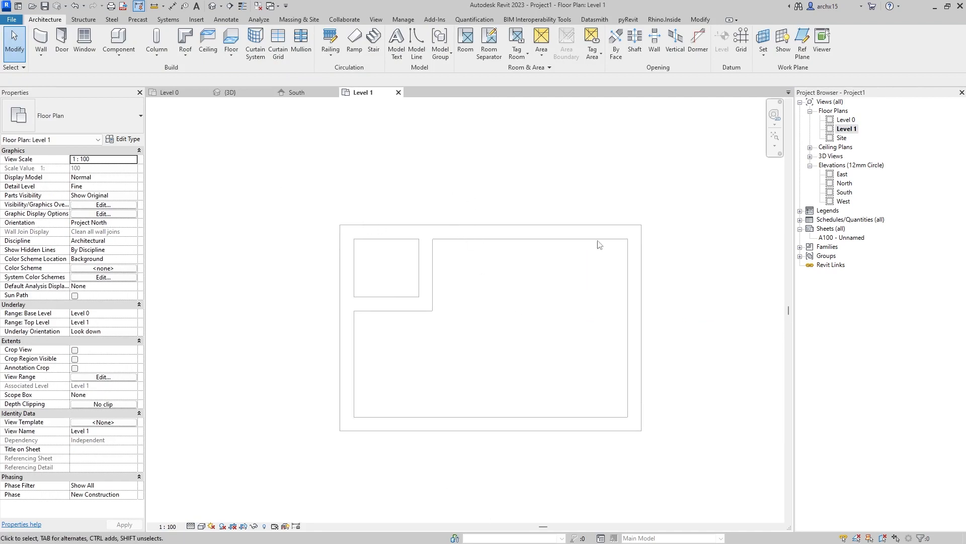
left_click(186, 50)
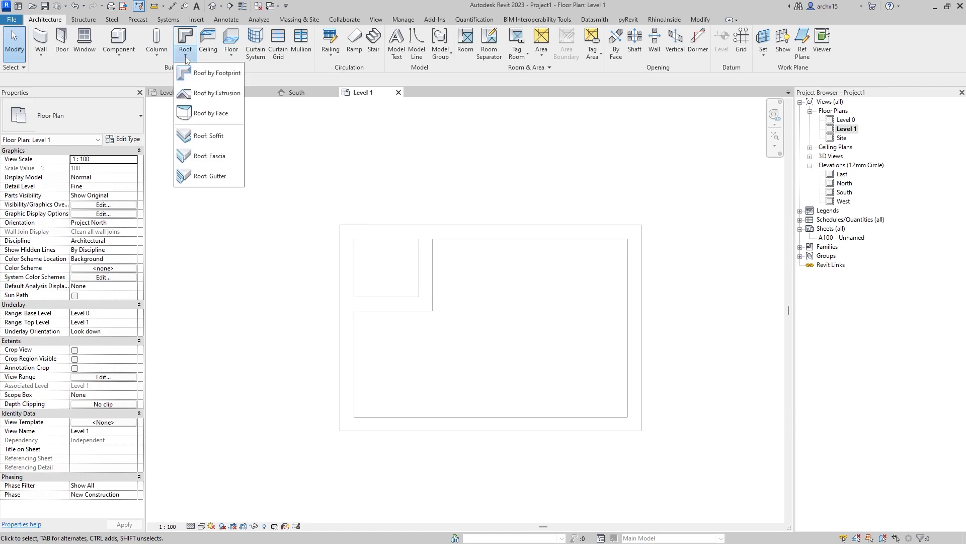
left_click(216, 73)
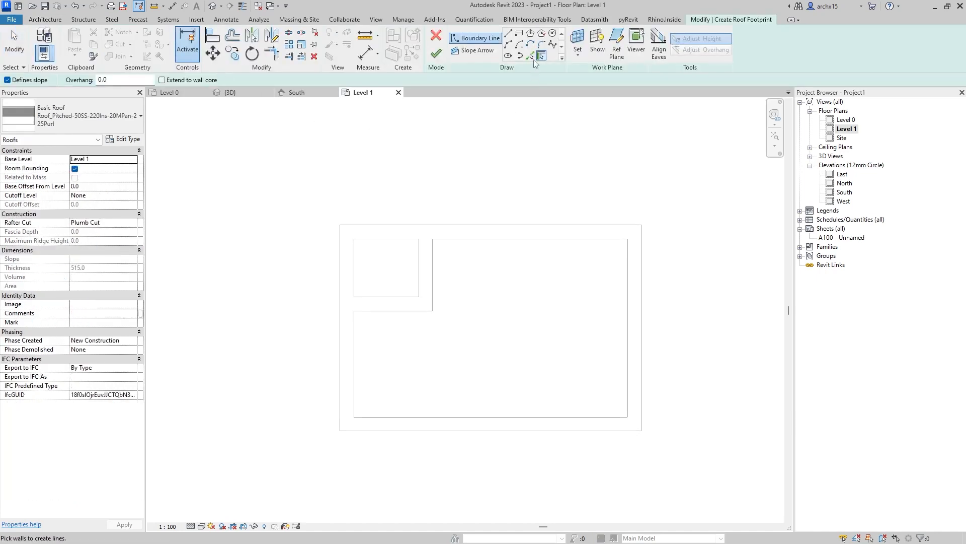
left_click(519, 33)
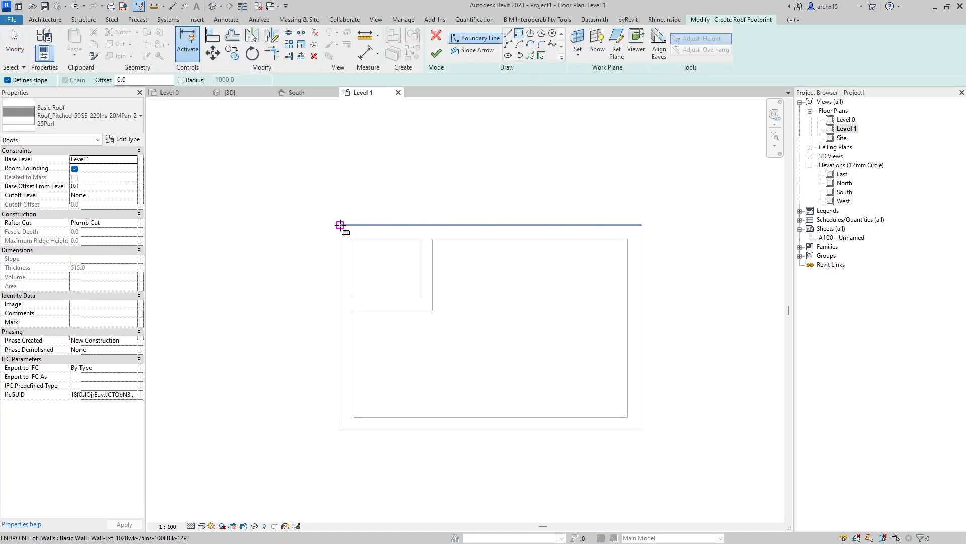
left_click(341, 225)
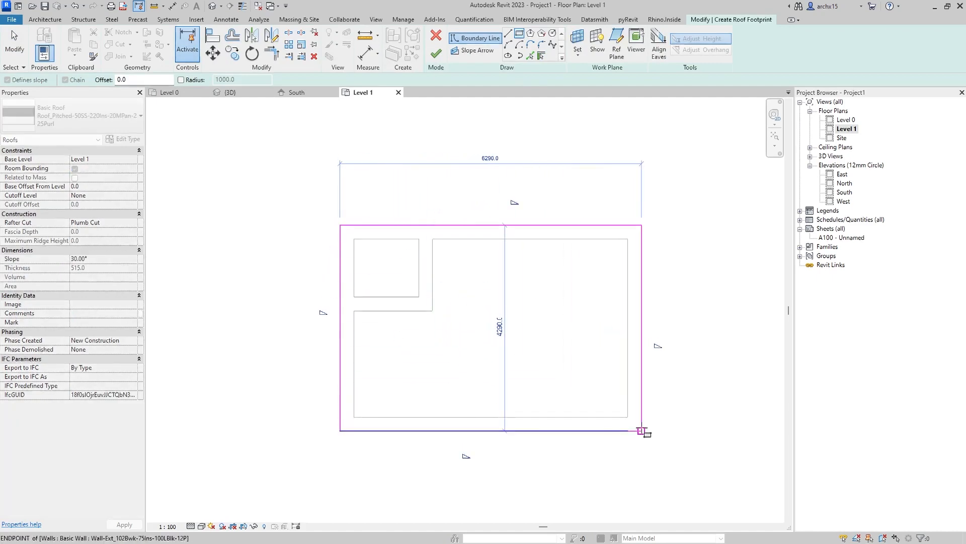
left_click(640, 430)
left_click(435, 56)
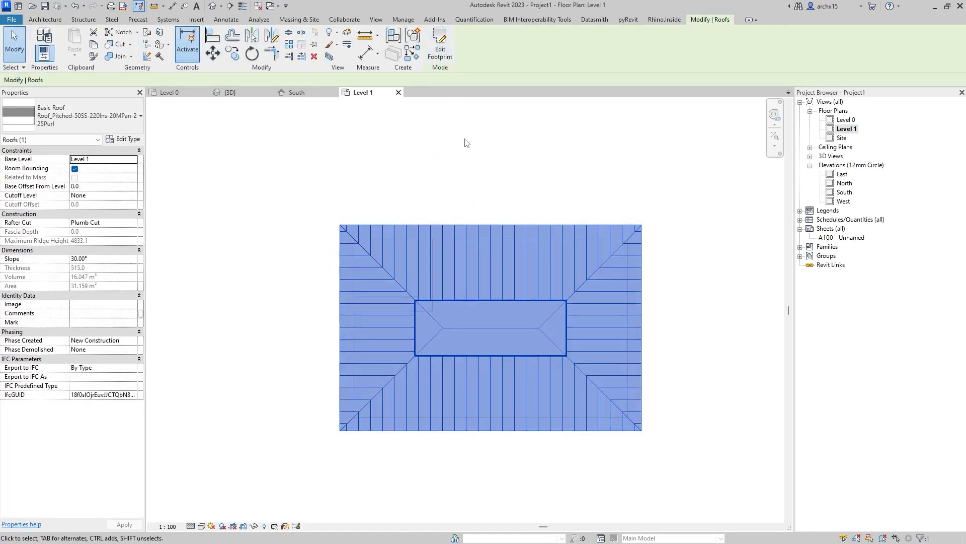
left_click(453, 164)
- In the 3D view, change the roof's type to Roof_Generic-125mm and orient the view to the back-right corner from above
left_click(239, 97)
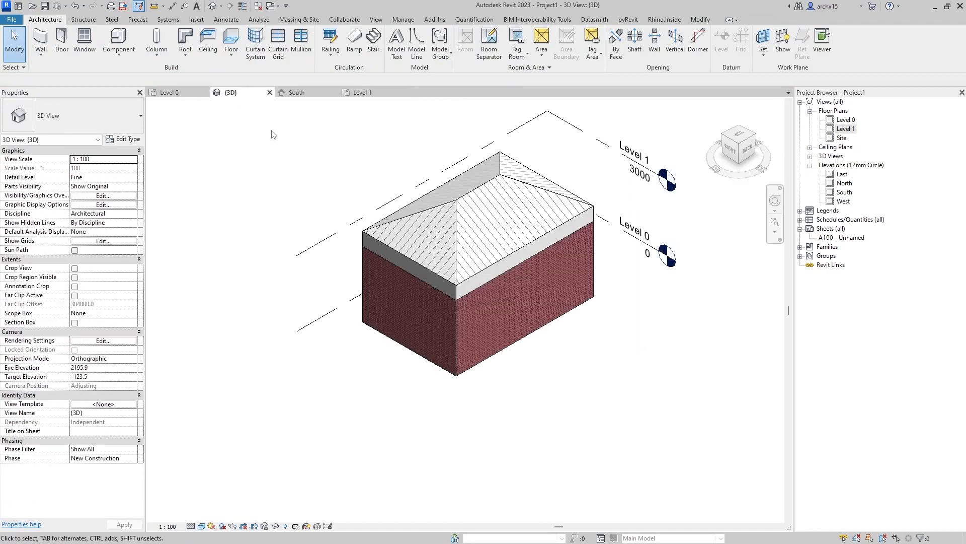
left_click(521, 181)
left_click(76, 115)
left_click(394, 170)
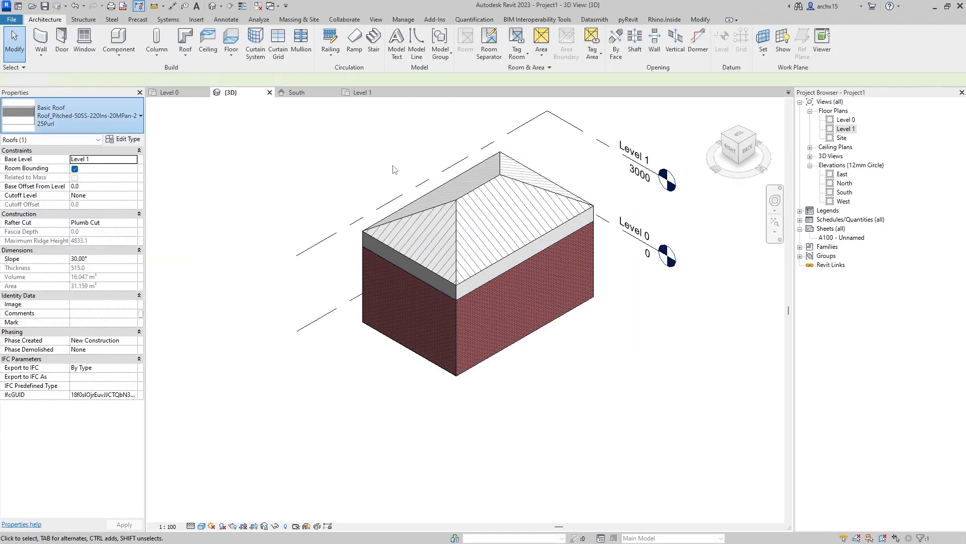
left_click(539, 186)
left_click(130, 118)
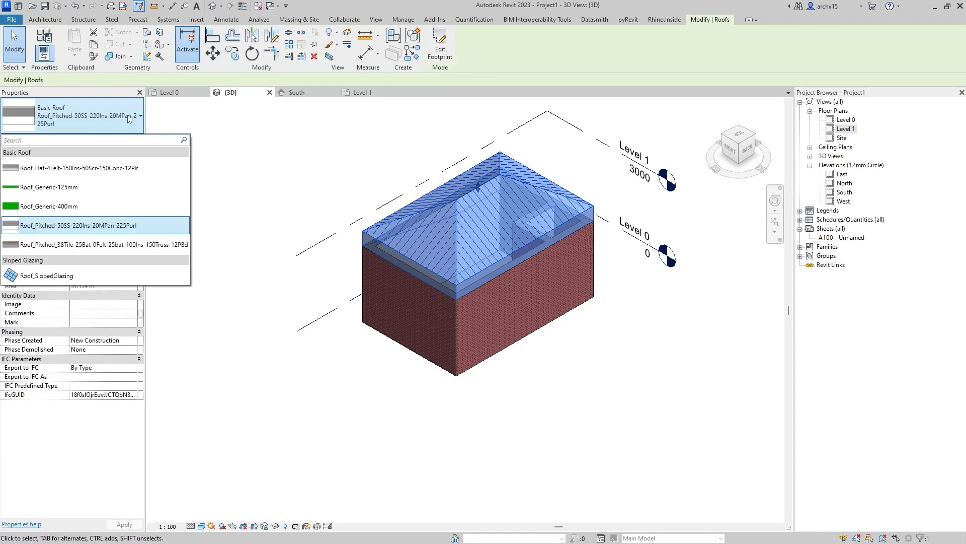
left_click(113, 187)
key("Escape")
scroll(423, 225, "up", 2)
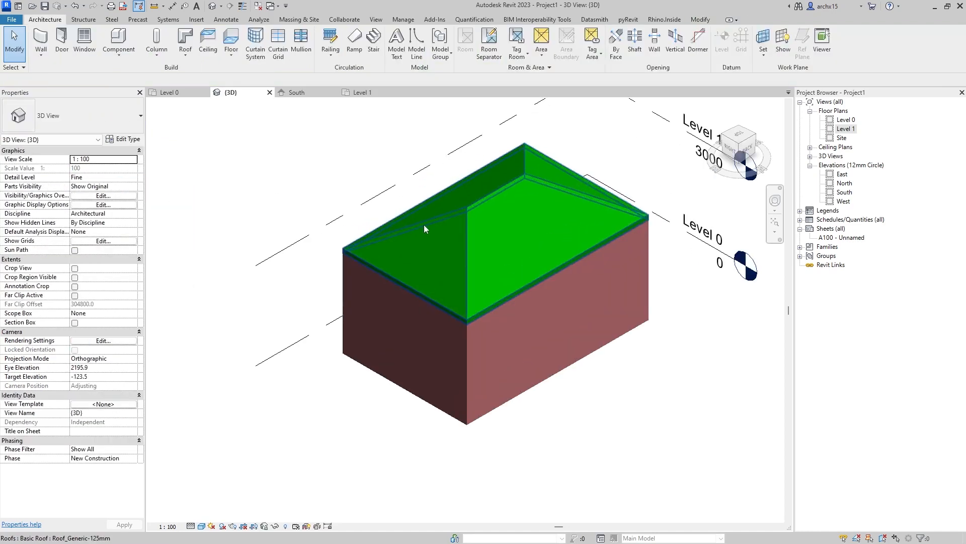
scroll(424, 224, "down", 2)
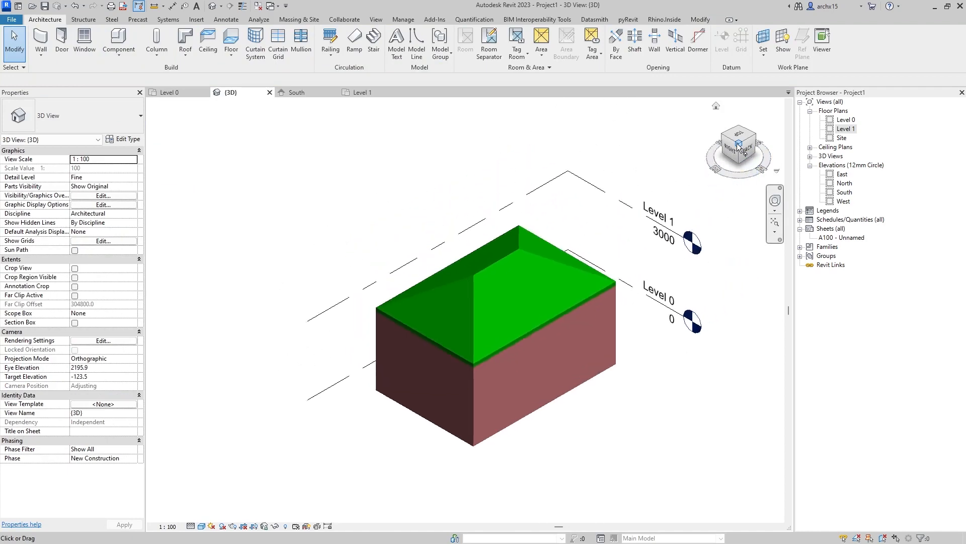
left_click(738, 143)
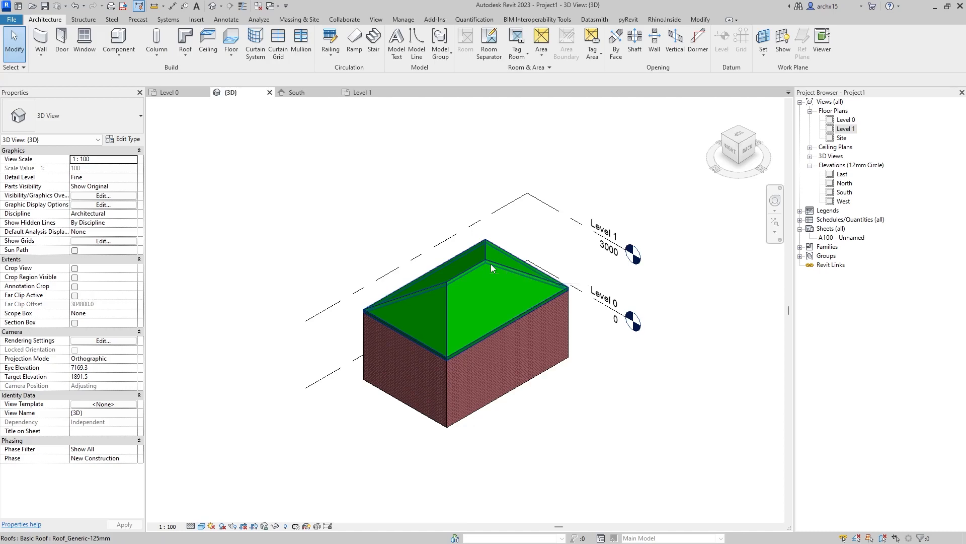
- In the Level 1 plan, edit the roof footprint so its two short edges, east and west, no longer define a slope
left_click(360, 92)
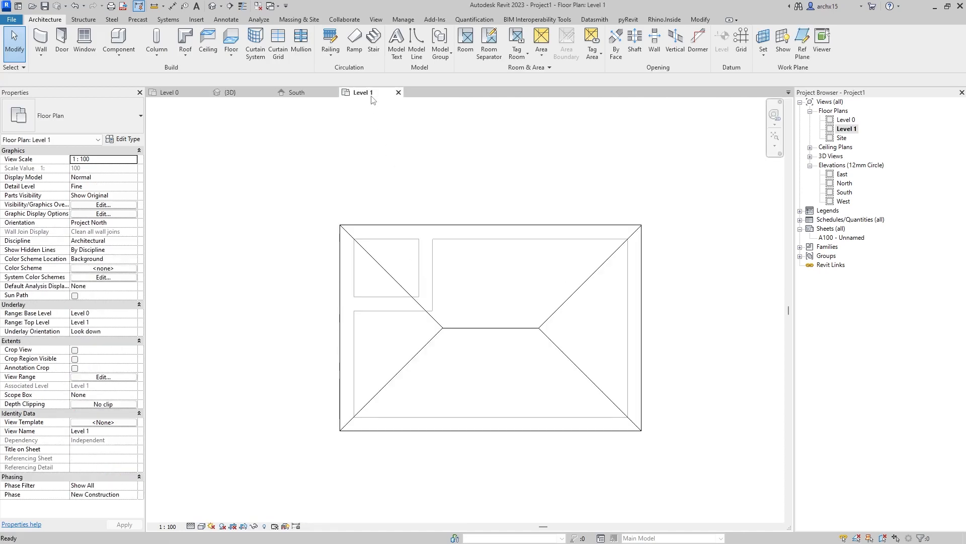
left_click(468, 225)
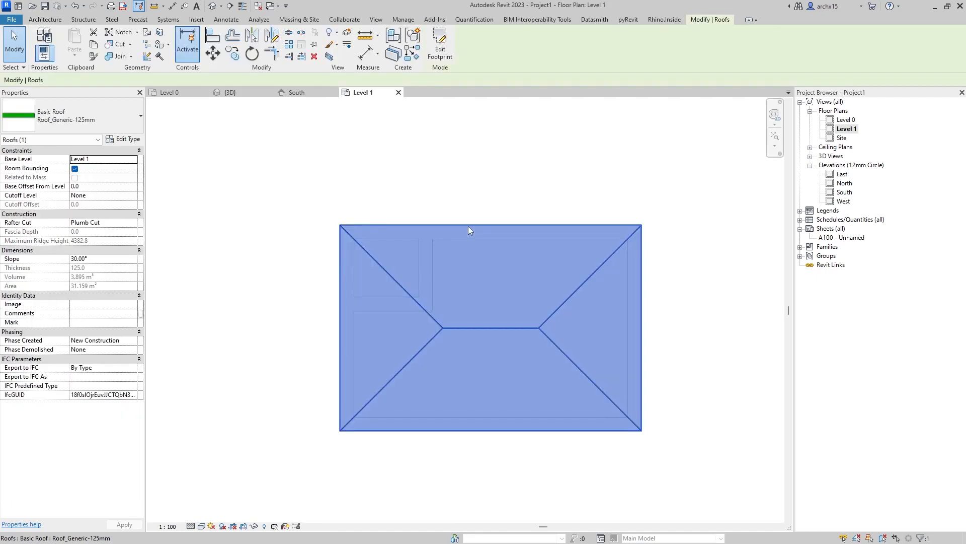
left_click(445, 58)
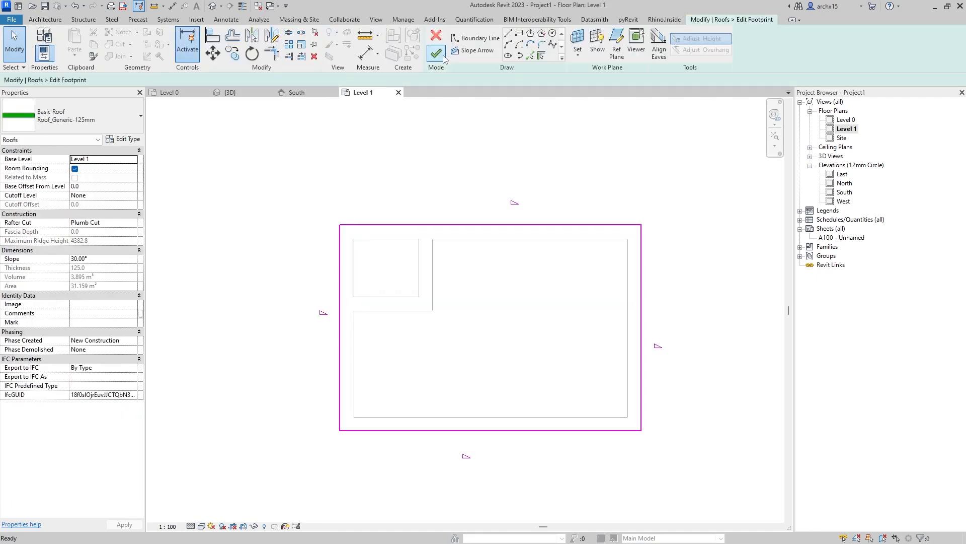
left_click(324, 317)
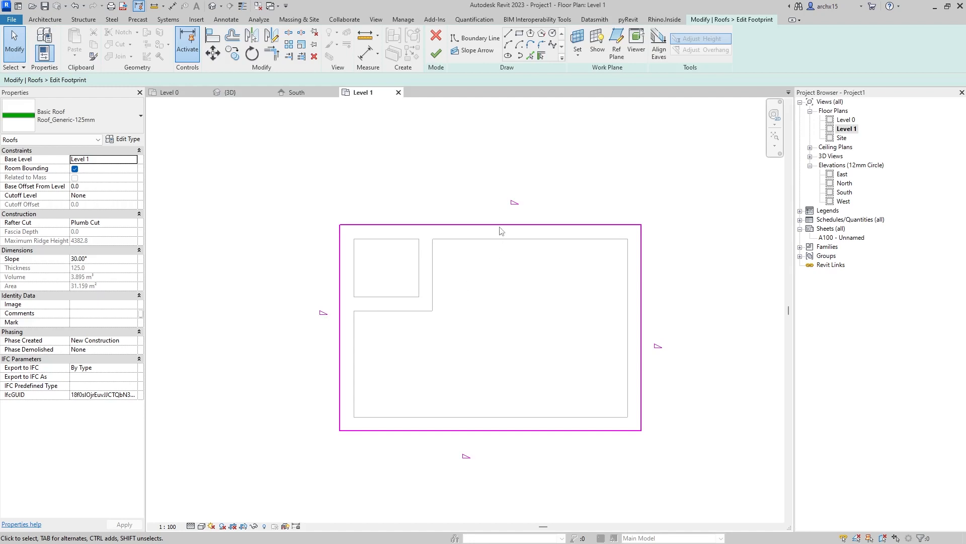
left_click(340, 286)
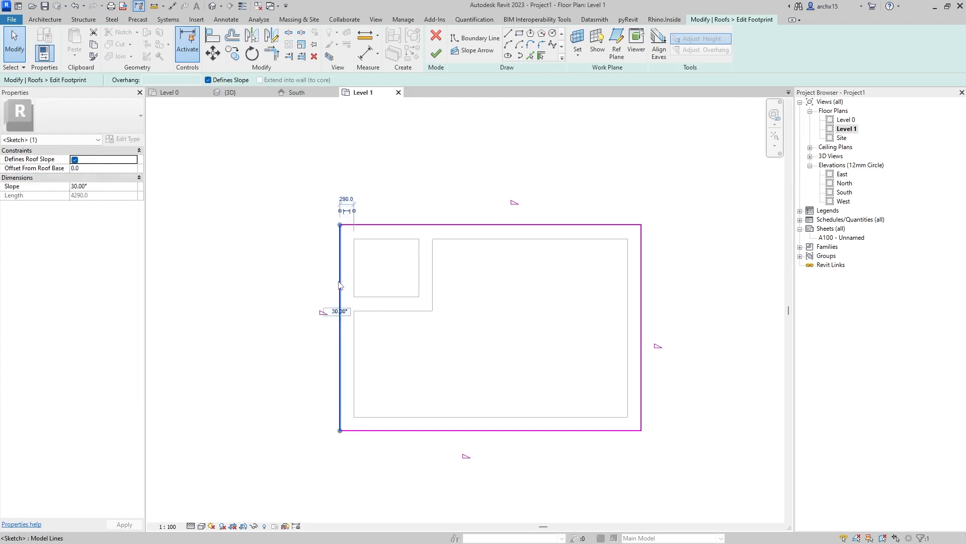
left_click(75, 160)
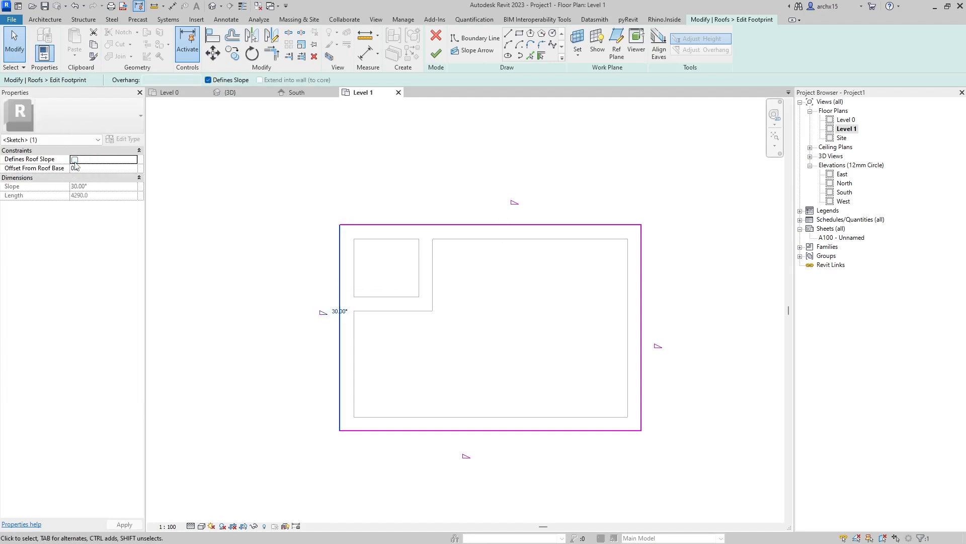
left_click(640, 303)
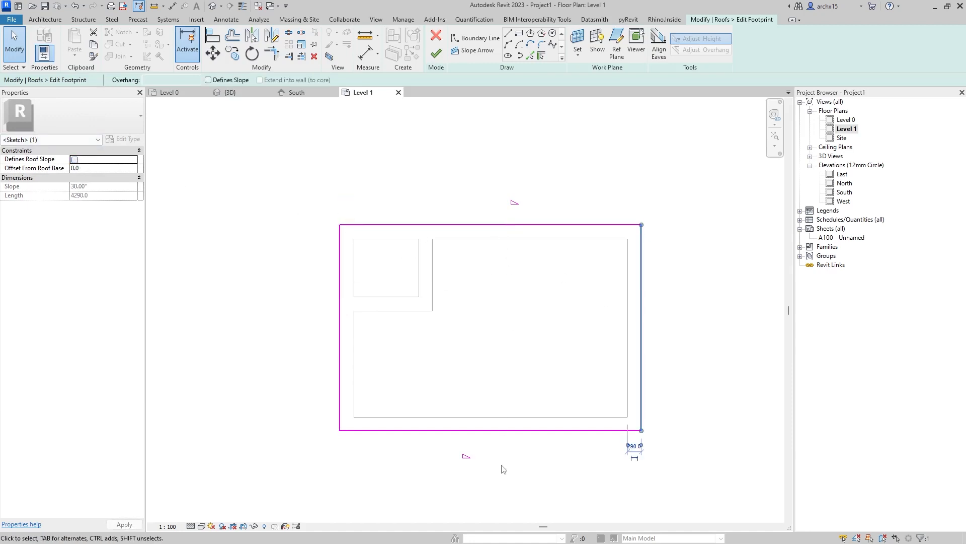
left_click(439, 58)
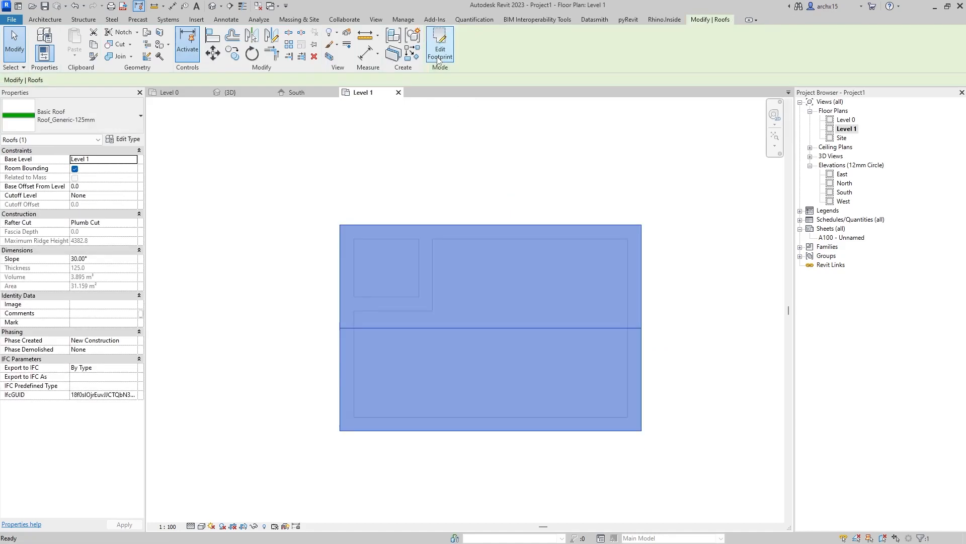
left_click(283, 122)
- In the 3D view, attach the top of the east gable wall to the roof and orient the view to the front-left corner
left_click(242, 96)
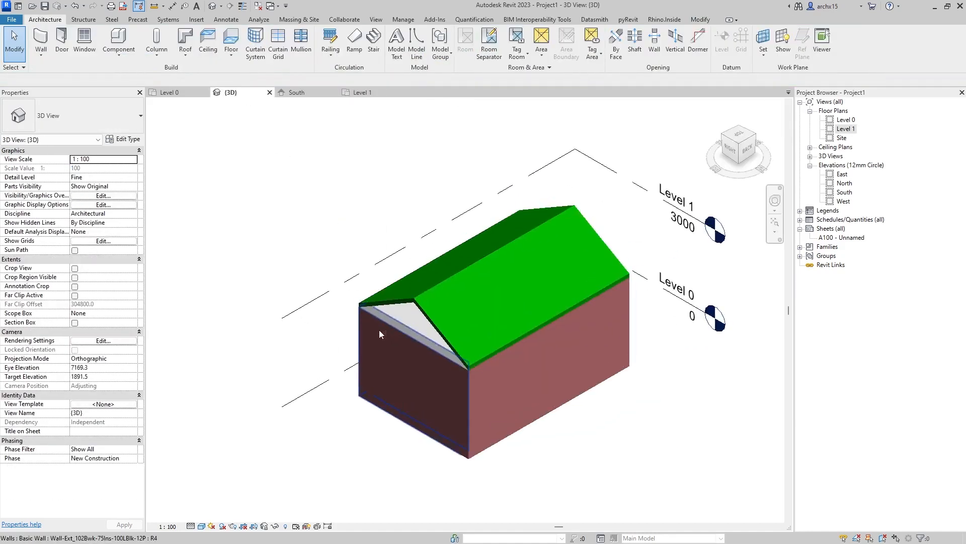
scroll(379, 331, "up", 2)
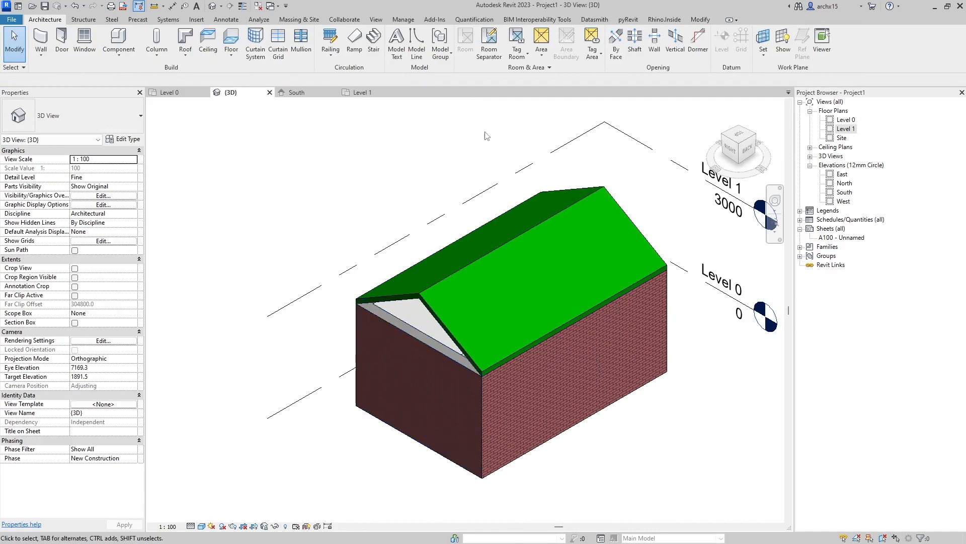
left_click(406, 330)
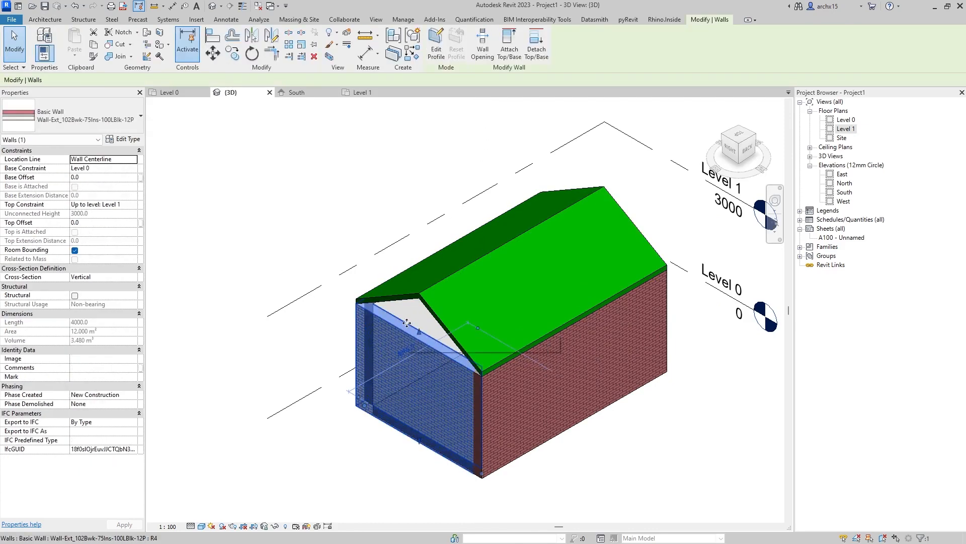
left_click(428, 282)
left_click(664, 223)
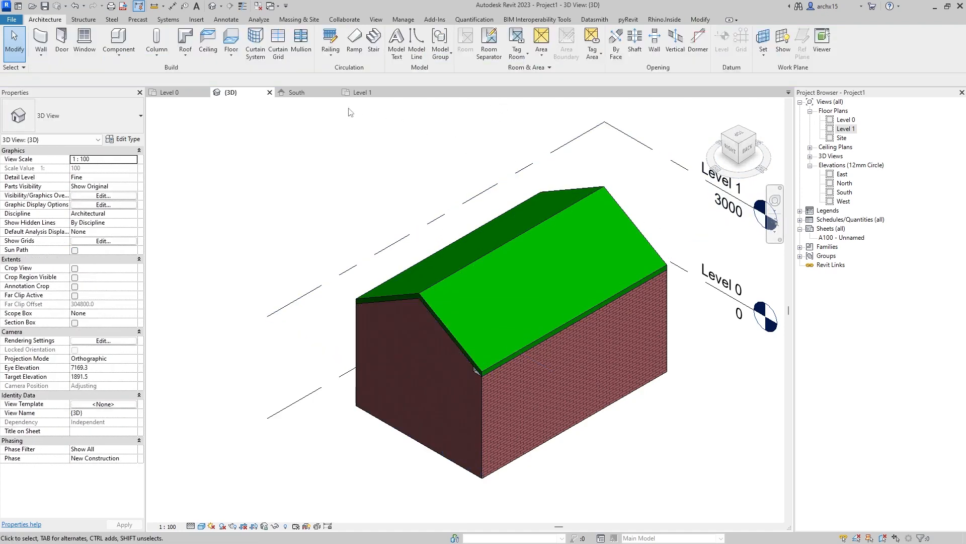
left_click(746, 132)
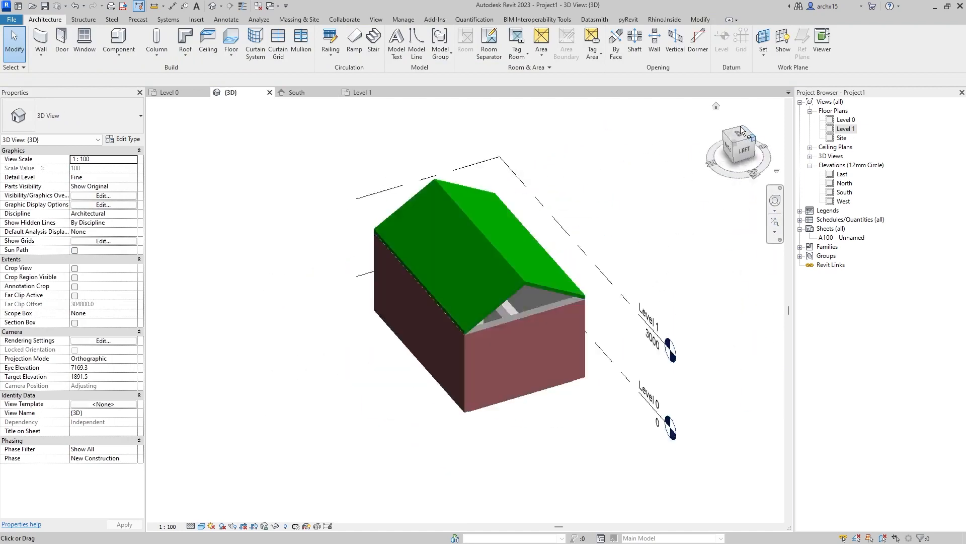
scroll(419, 285, "up", 3)
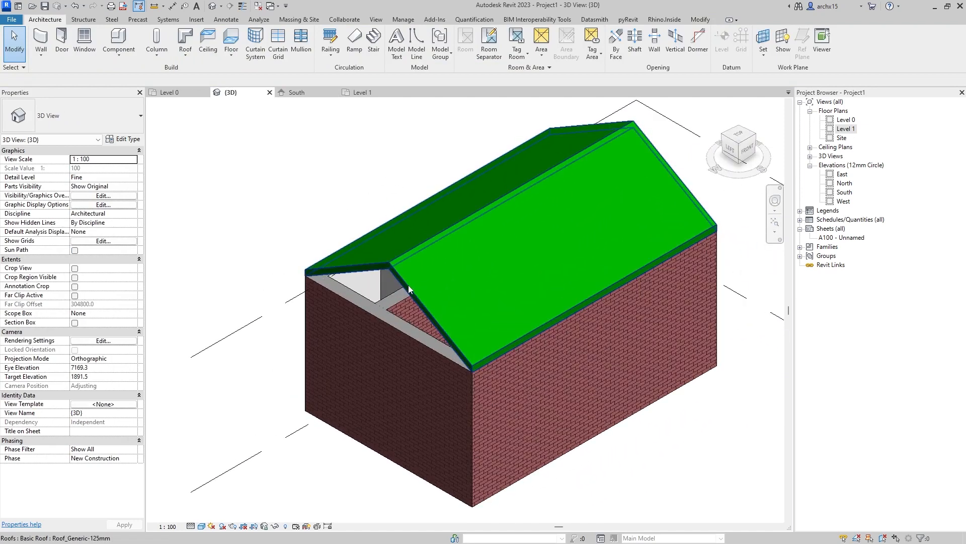
left_click(409, 287)
key("Escape")
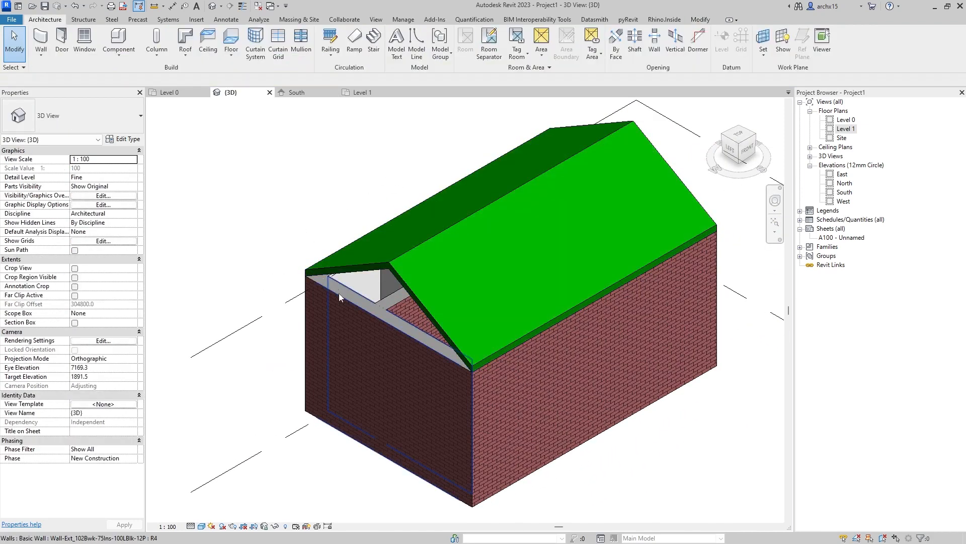
left_click(340, 298)
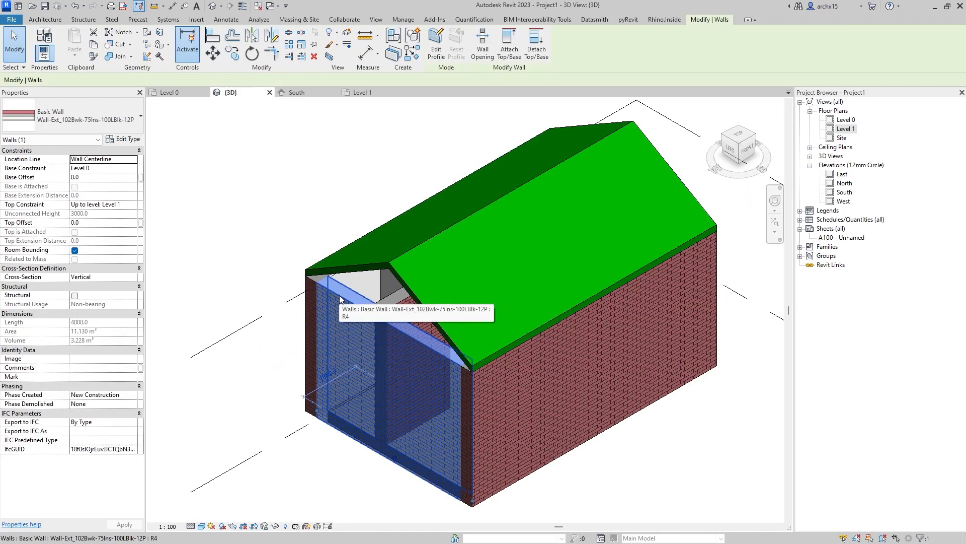
scroll(342, 286, "down", 4)
left_click(324, 227)
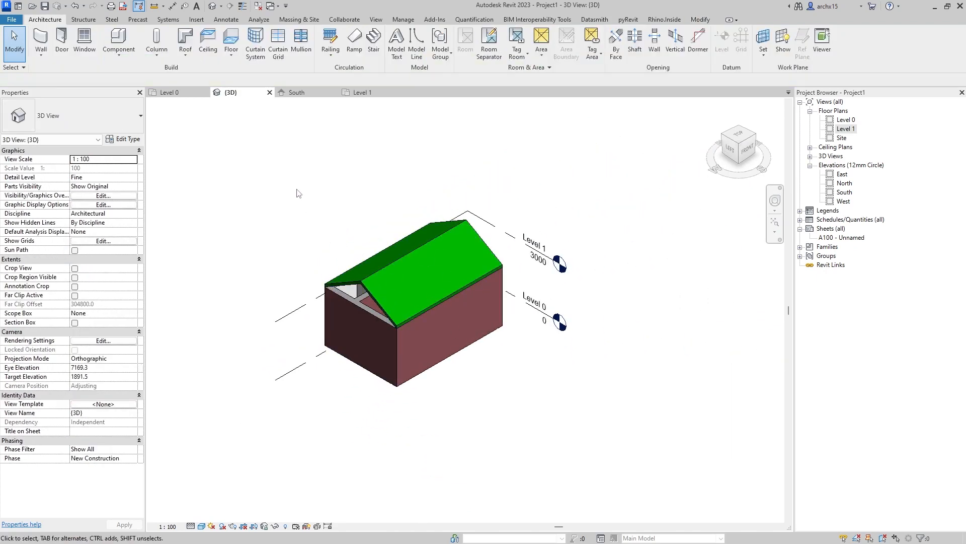
- Select the whole house, filter the selection to Walls only, attach their tops to the roof, and view it from the front-right corner
left_click_drag(303, 181, 521, 412)
left_click(436, 45)
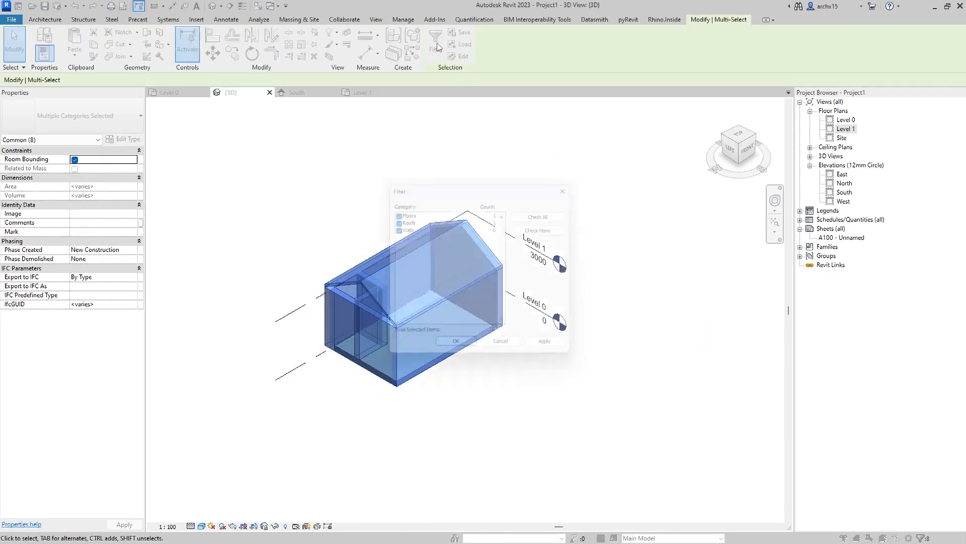
left_click(393, 228)
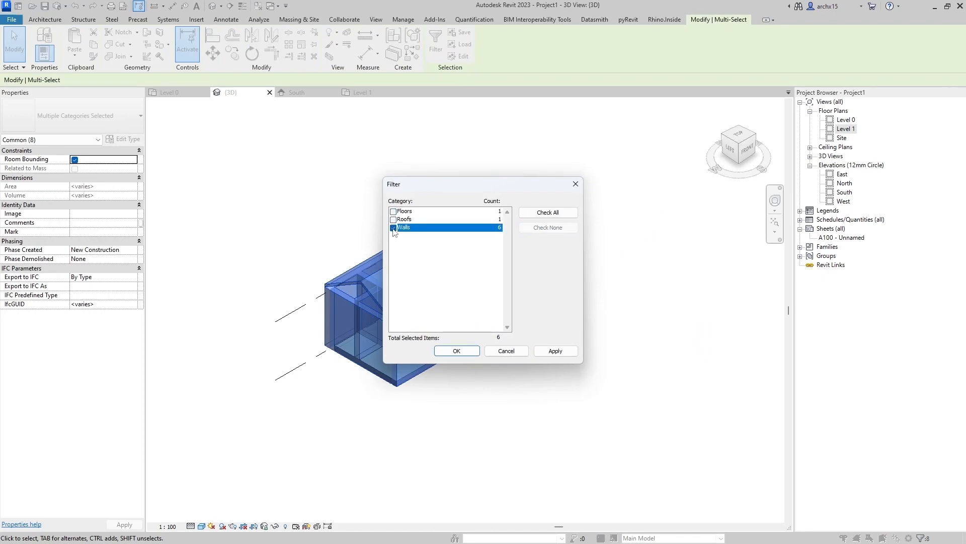
left_click(471, 355)
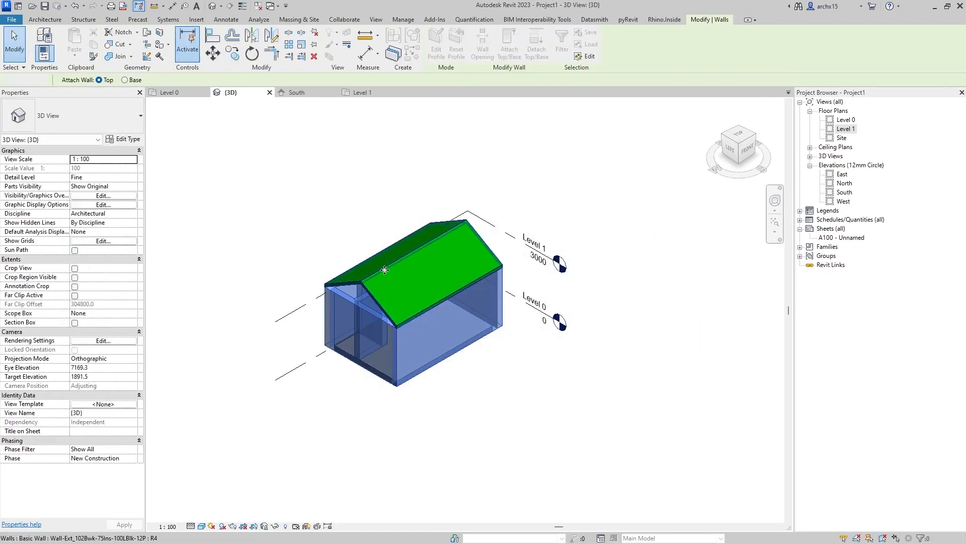
left_click(477, 409)
scroll(361, 322, "up", 4)
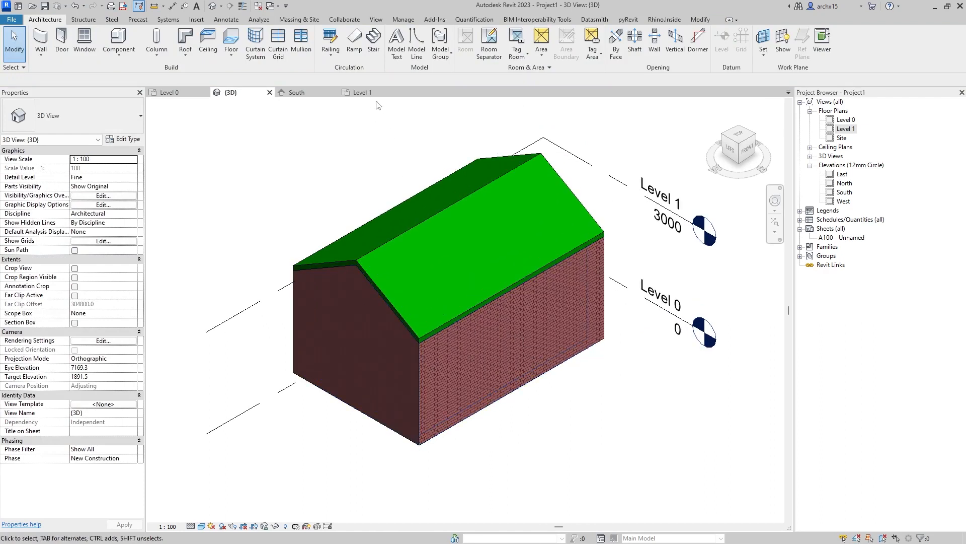
left_click(754, 137)
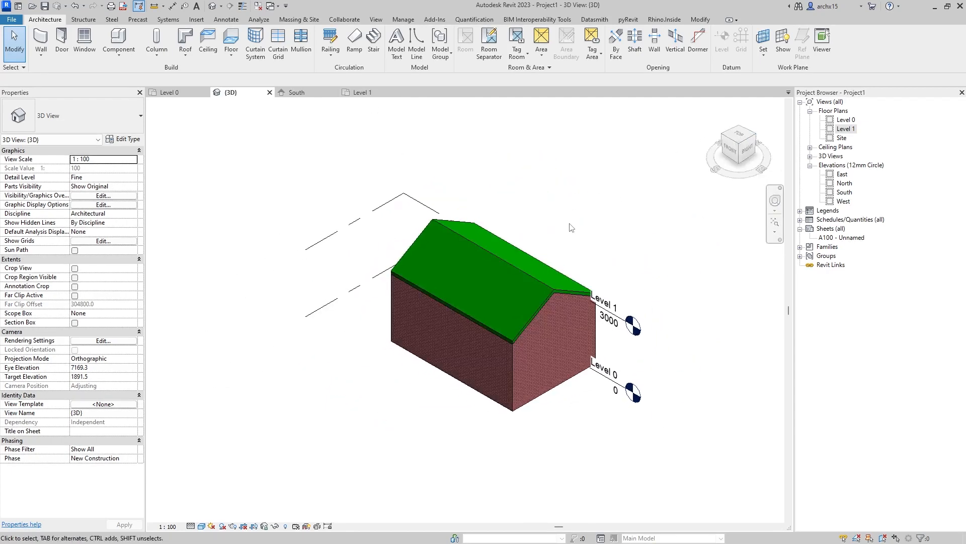
scroll(536, 361, "up", 2)
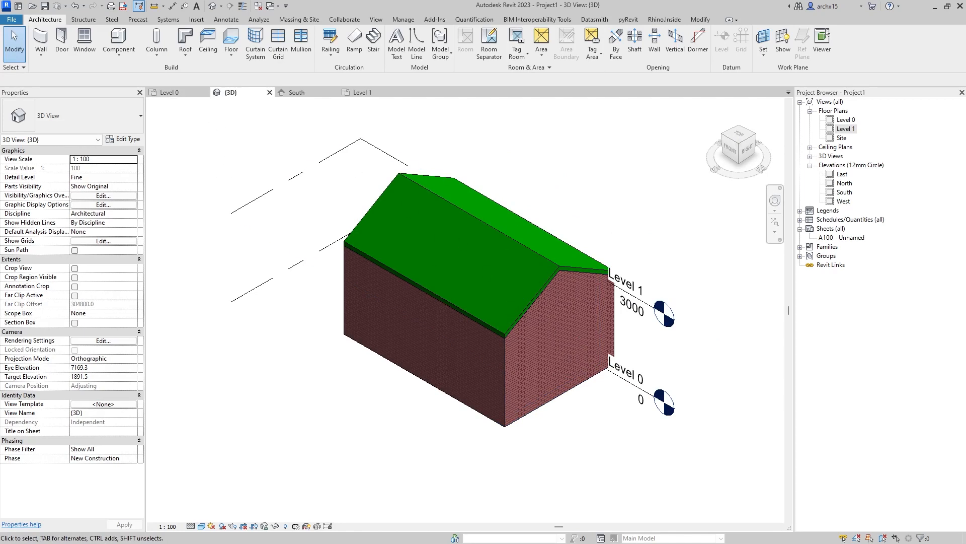
left_click_drag(965, 83, 965, 32)
- In the Level 0 plan, delete the east exterior wall and look at the open end in the 3D view
left_click(170, 92)
scroll(551, 330, "up", 2)
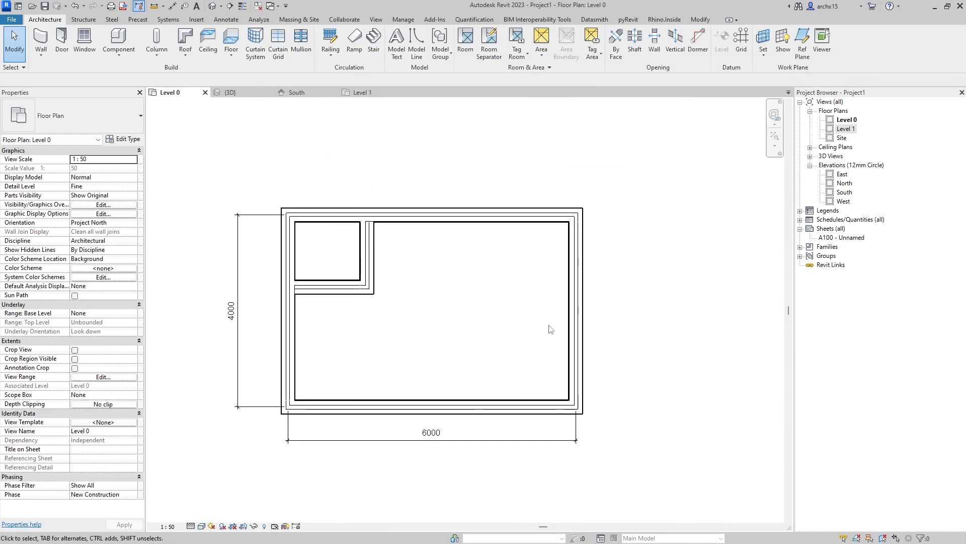
left_click(577, 313)
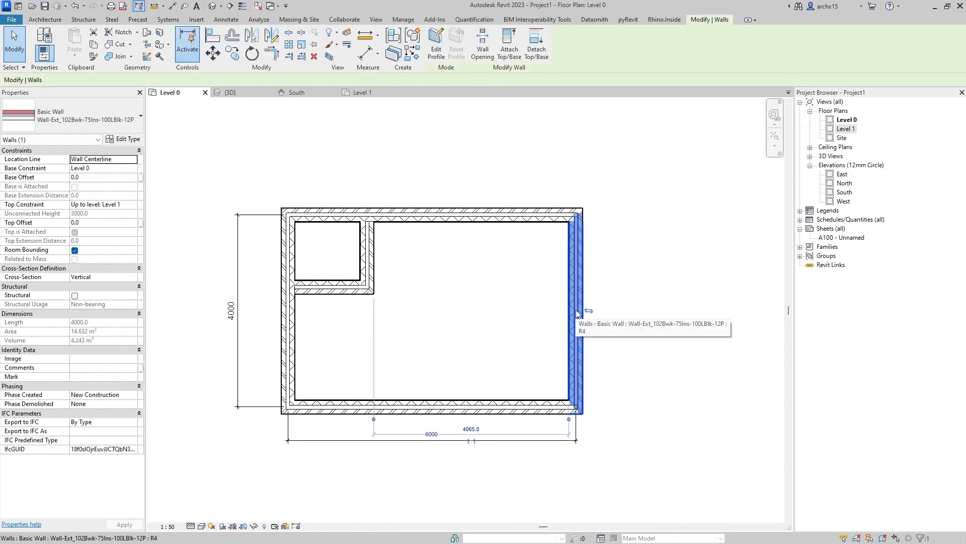
key("Delete")
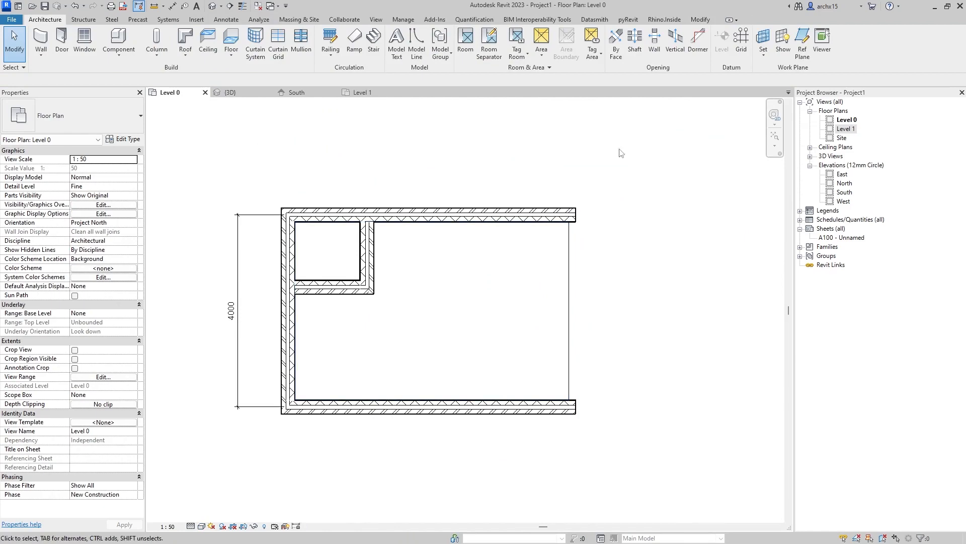
left_click(238, 93)
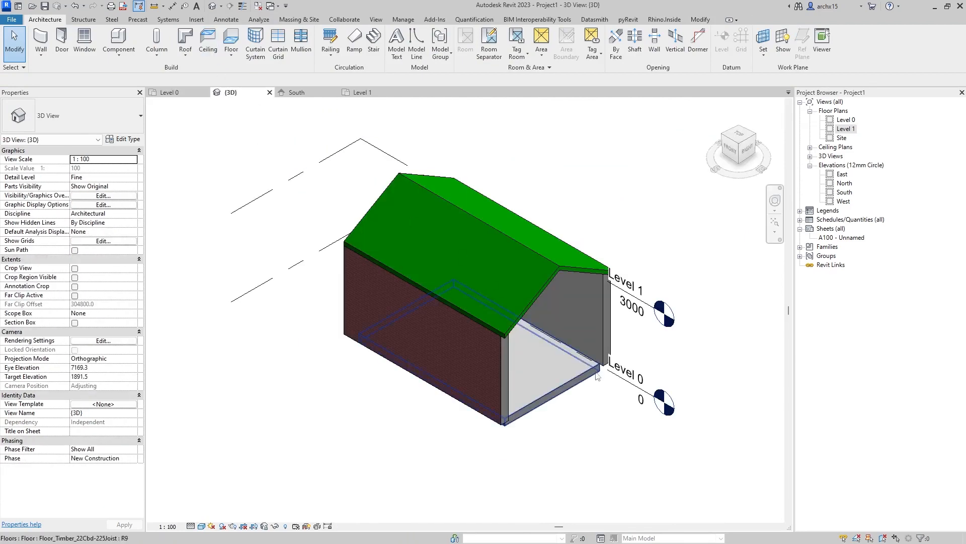
scroll(605, 389, "up", 4)
- In the Level 0 plan, align the timber floor's east boundary line with the ends of the long walls, and check it in 3D
left_click(167, 92)
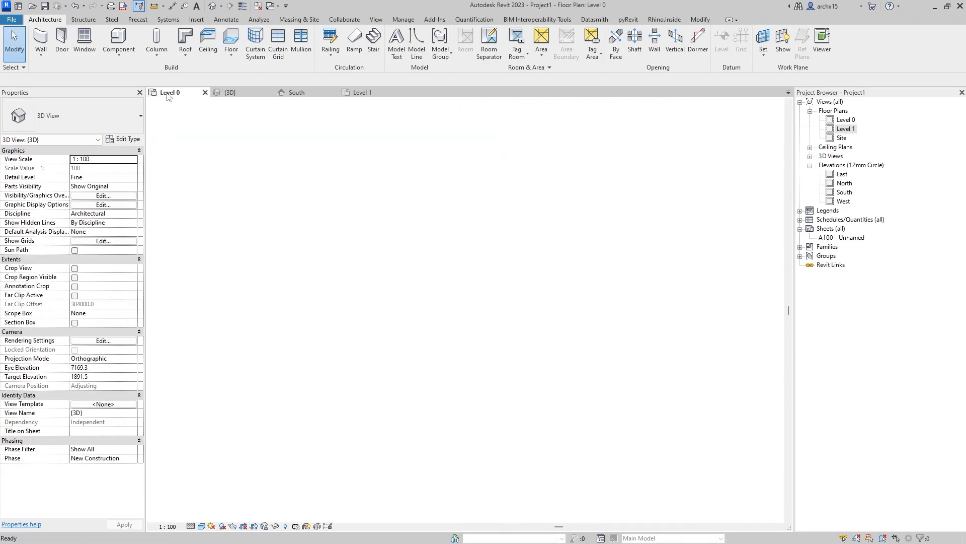
left_click(573, 280)
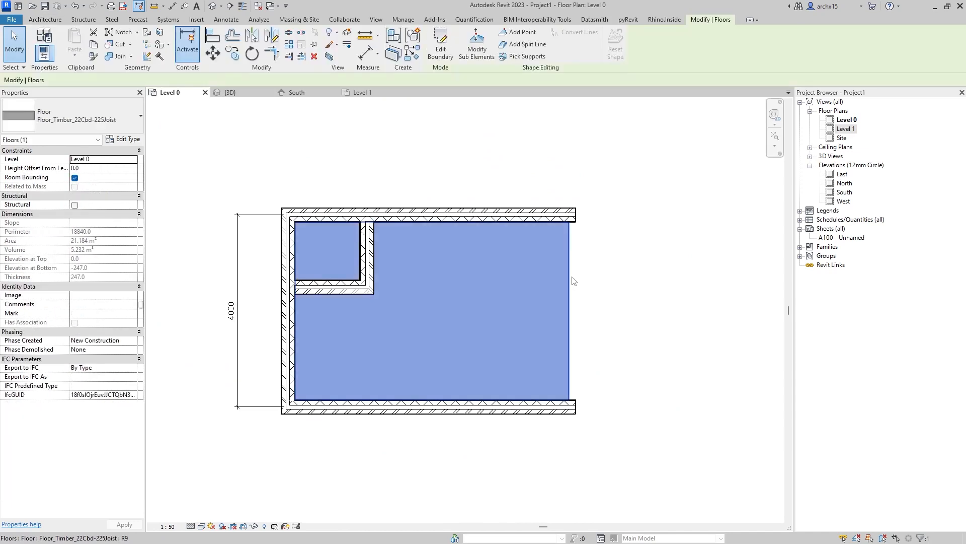
left_click(440, 49)
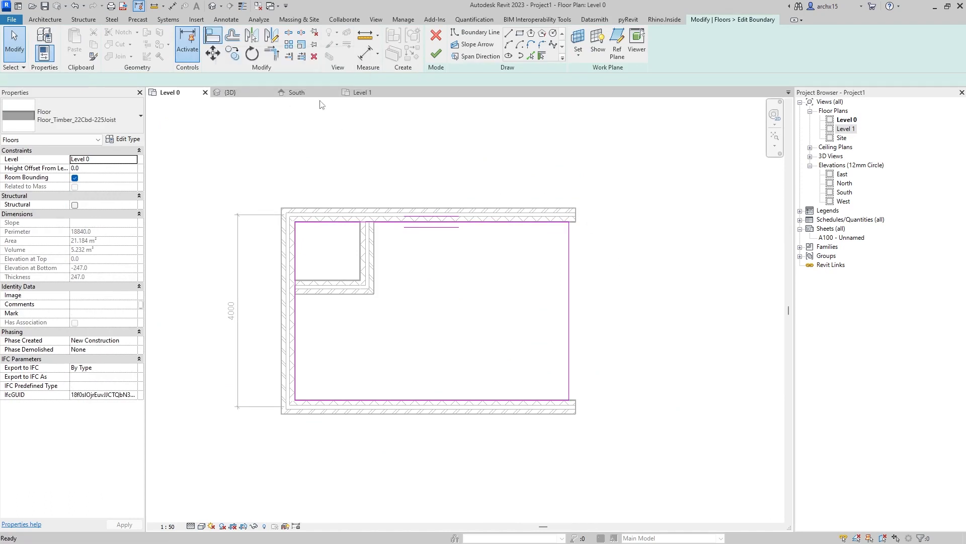
left_click(252, 35)
scroll(578, 215, "up", 2)
left_click(578, 215)
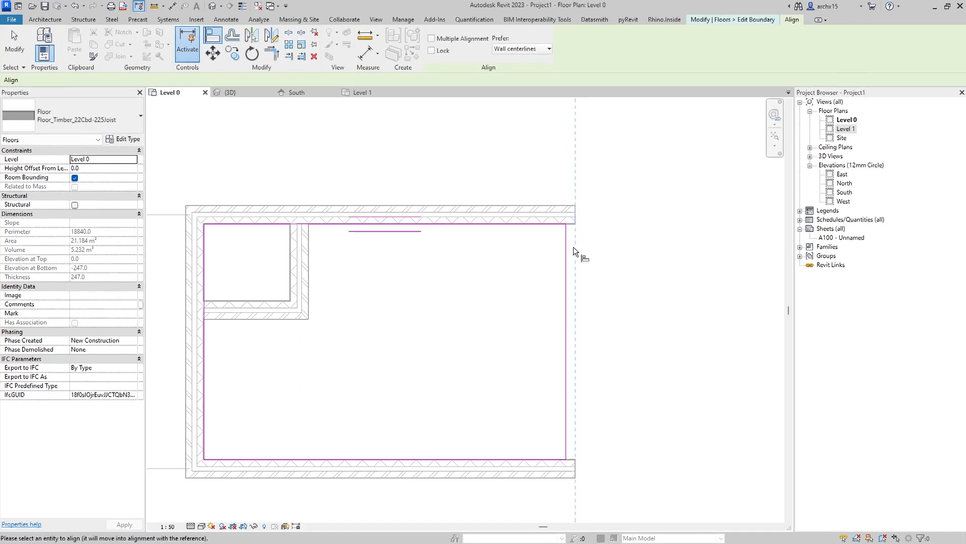
left_click(567, 252)
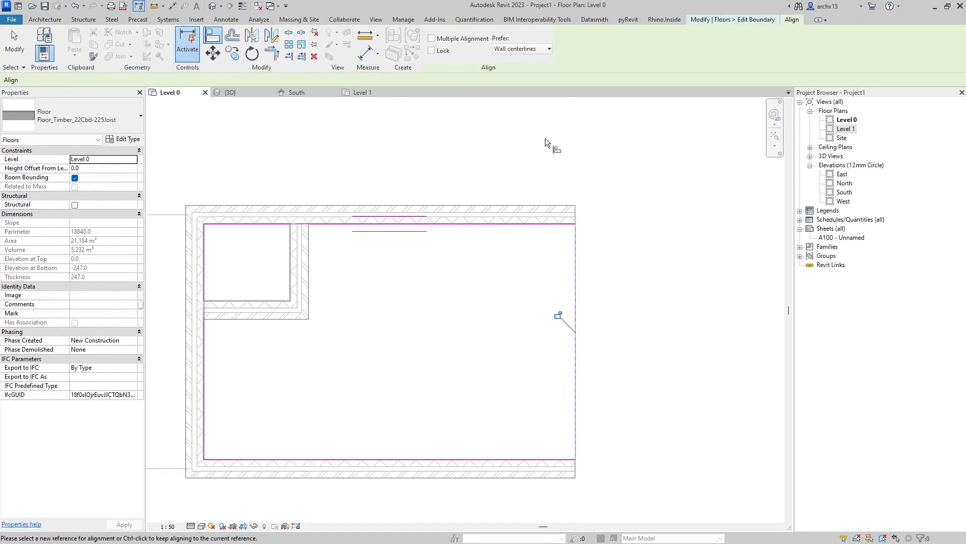
key("Escape")
key("Escape")
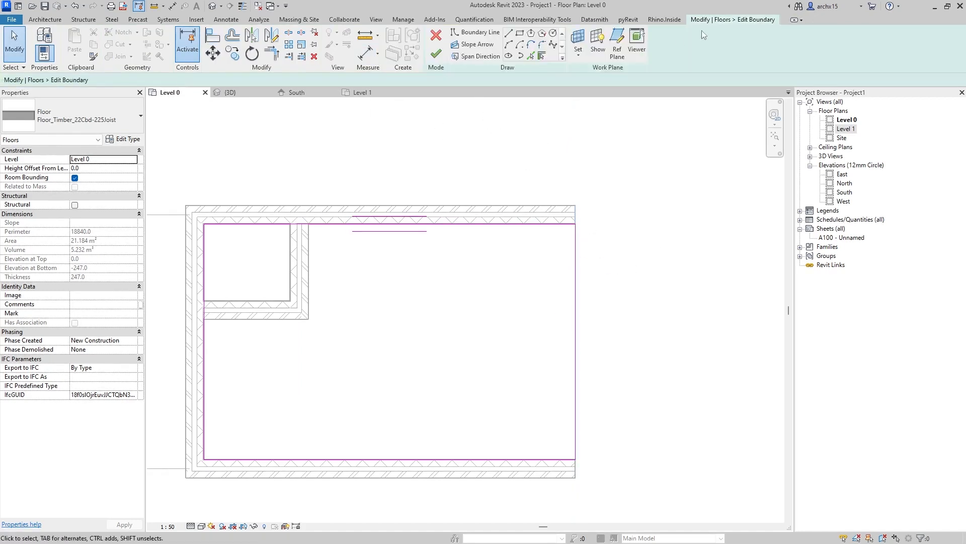
left_click(436, 54)
key("ctrl+Tab")
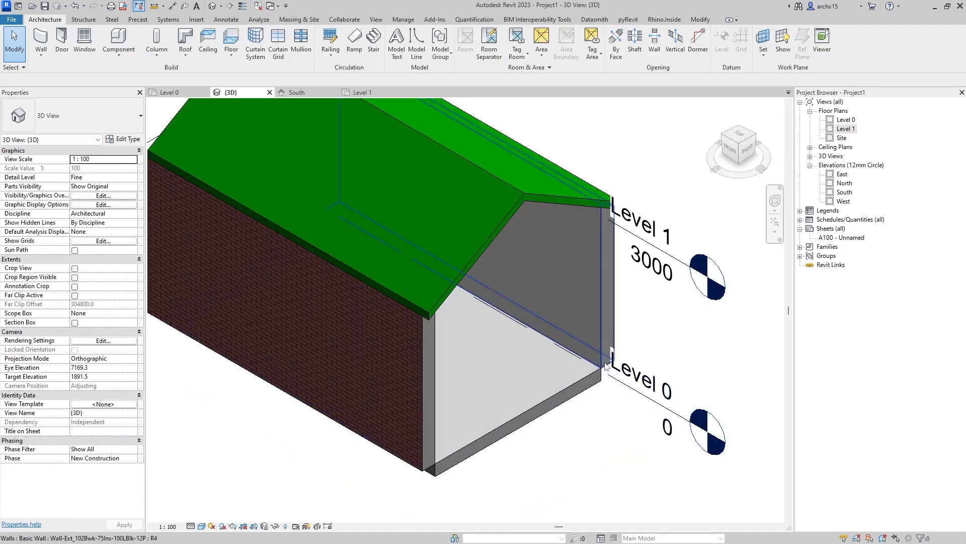
left_click(174, 94)
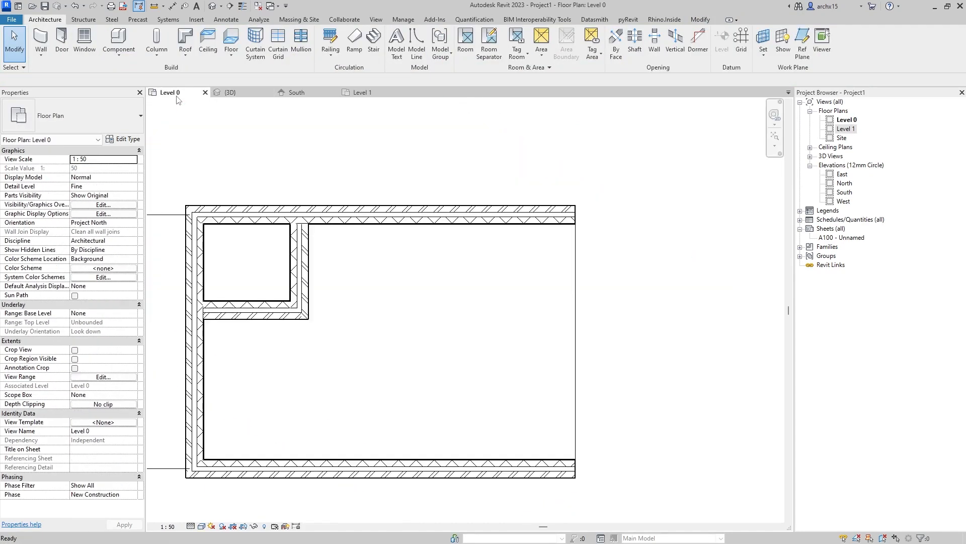
- In the Level 0 plan, draw a Curtain_Wall-Storefront wall between the inner faces of the long walls, about 1000 mm inside the east end
scroll(479, 283, "down", 1)
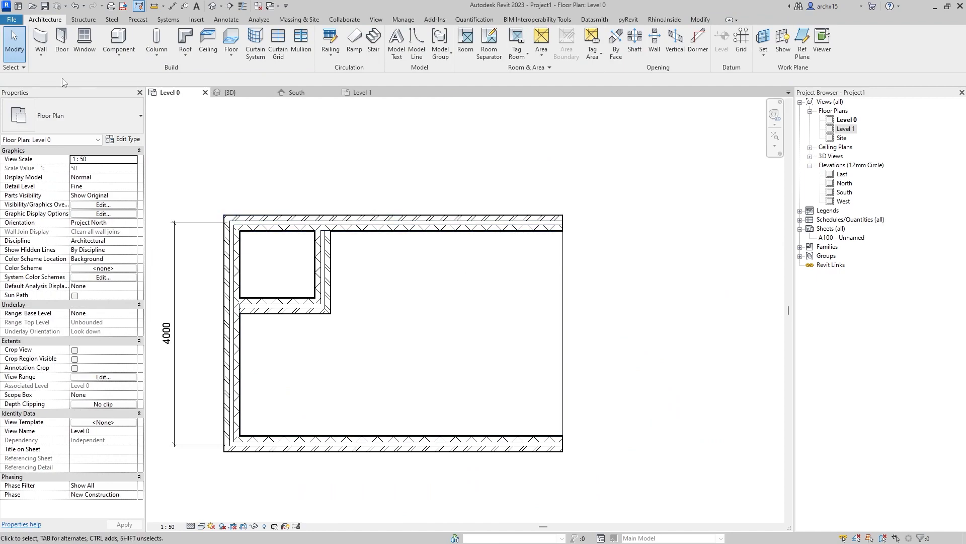
left_click(48, 43)
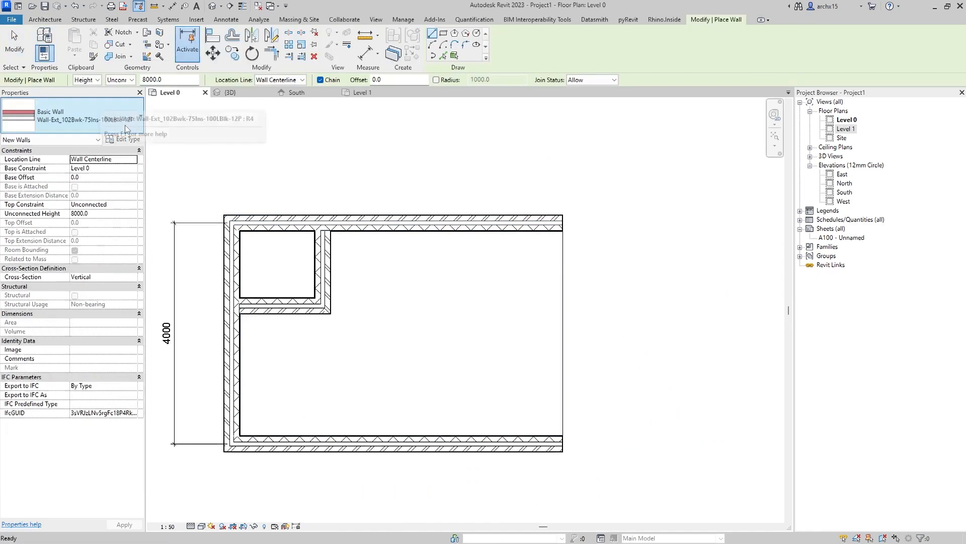
left_click(124, 125)
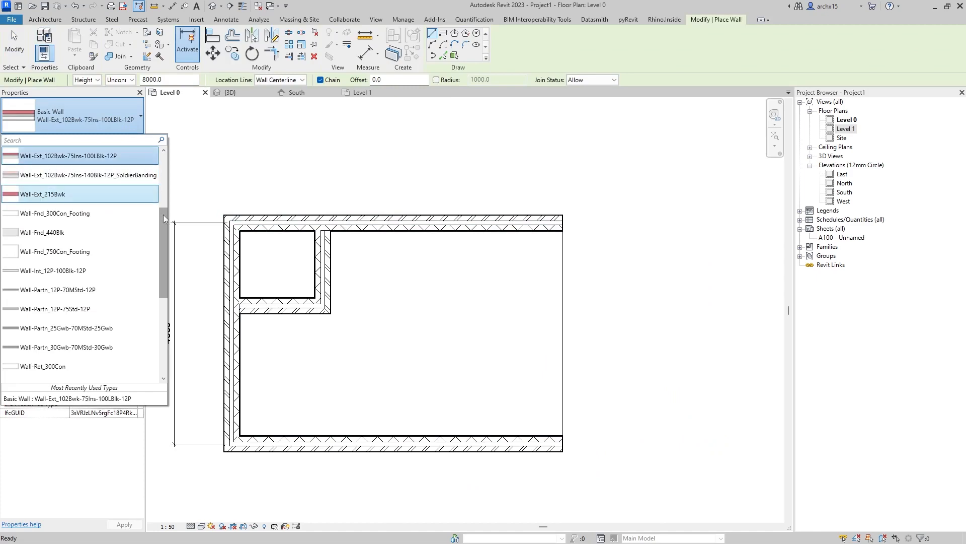
left_click(177, 150)
key("Escape")
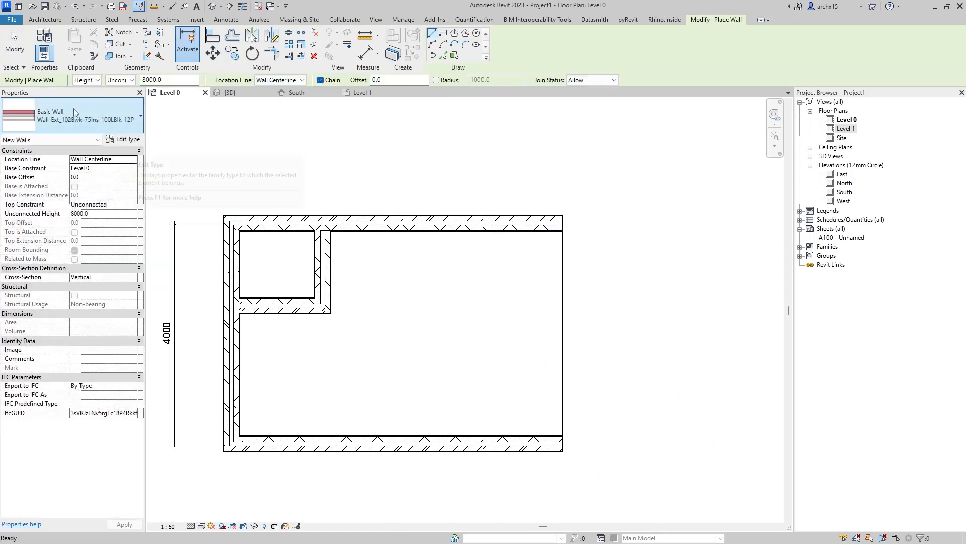
left_click(116, 128)
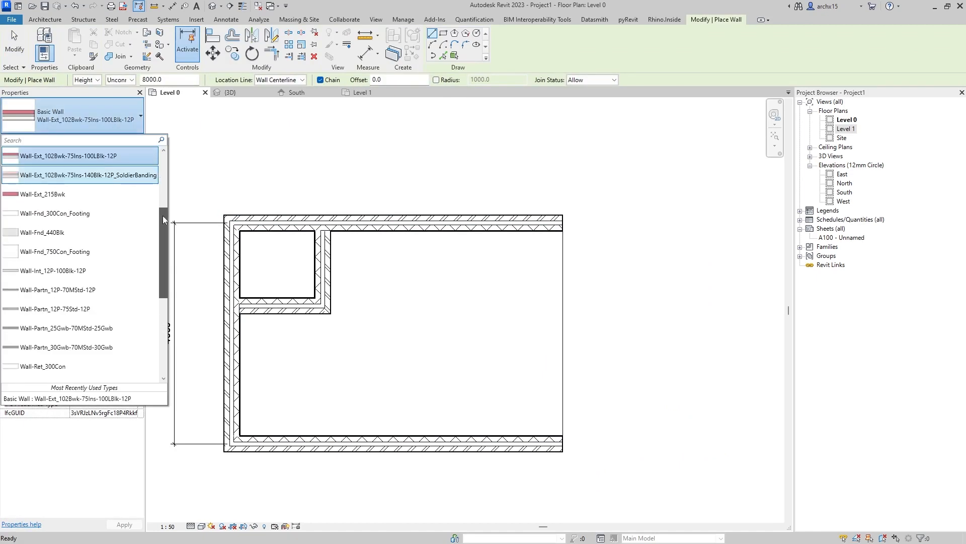
left_click_drag(162, 215, 162, 311)
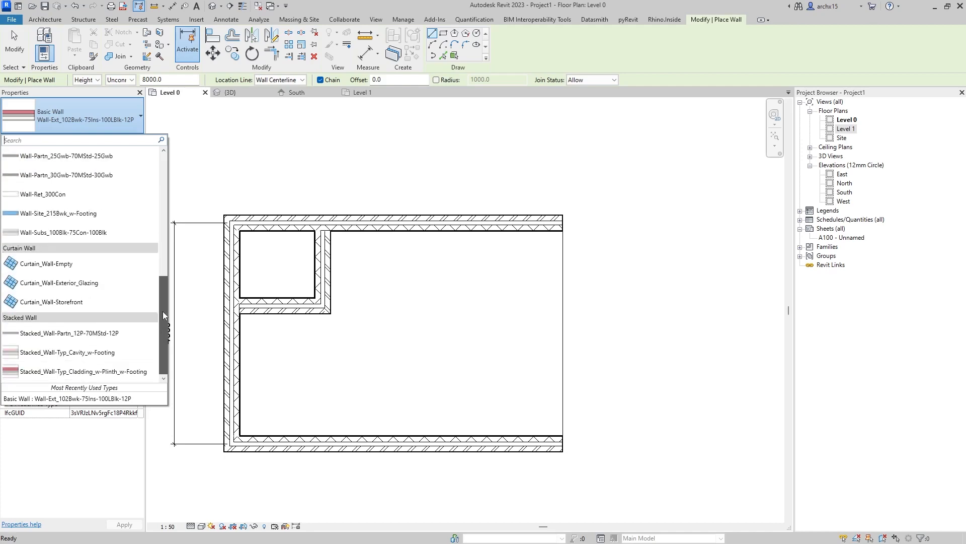
left_click(78, 302)
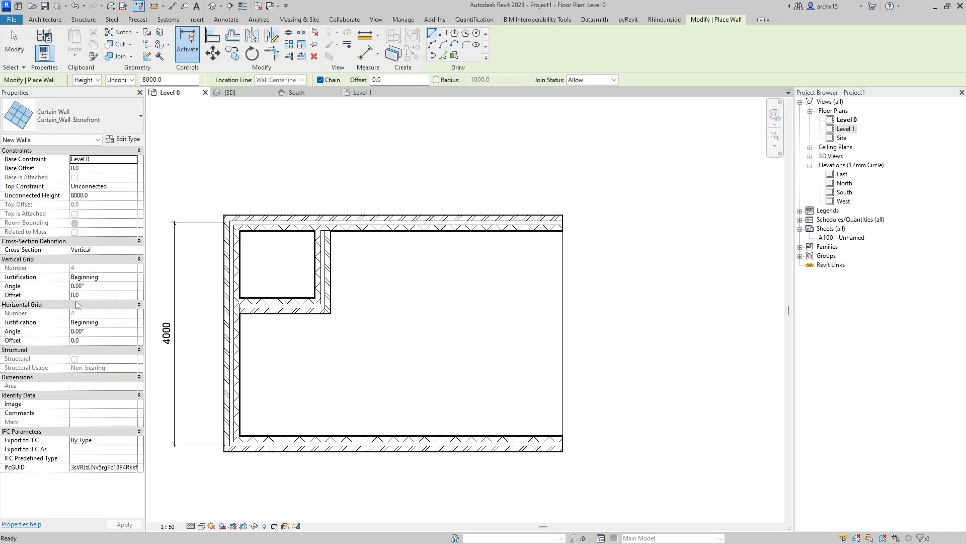
left_click(508, 230)
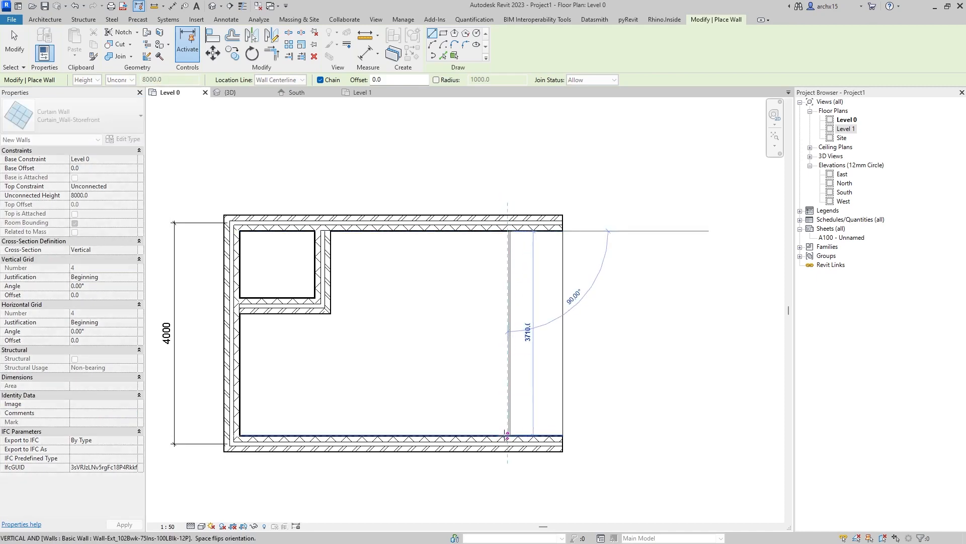
left_click(510, 434)
key("Escape")
key("Escape")
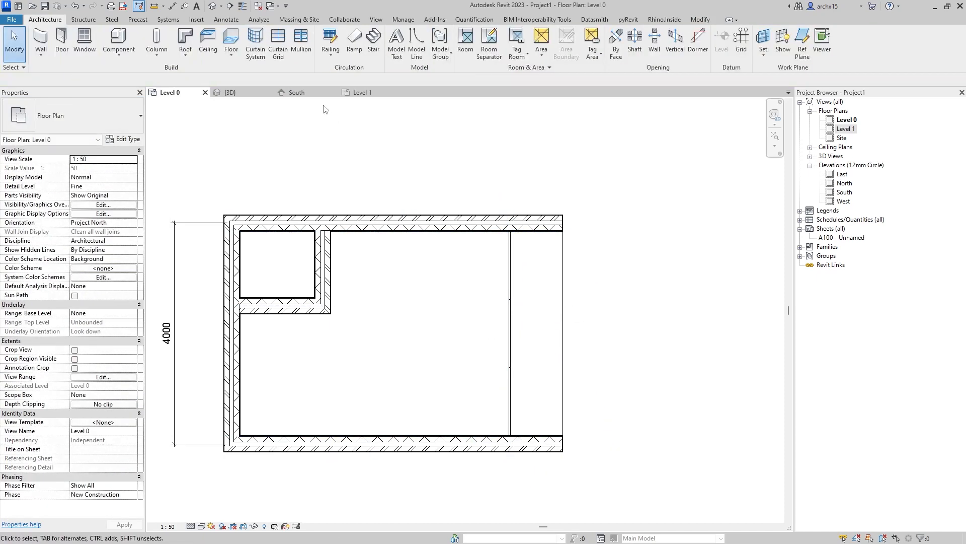
- In the 3D view, set the curtain wall's top constraint to Up to level: Level 1 and look at it from the right side
left_click(230, 92)
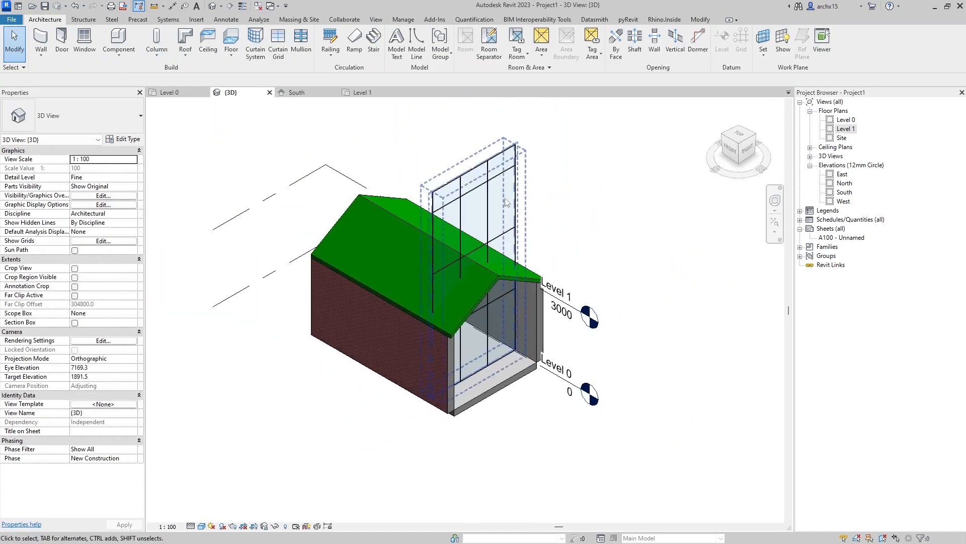
scroll(600, 261, "up", 1)
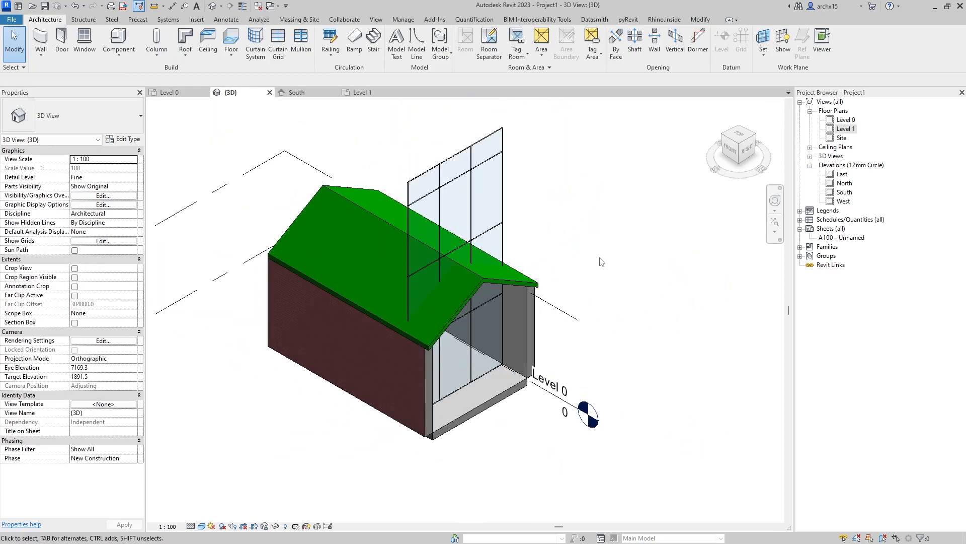
left_click(507, 175)
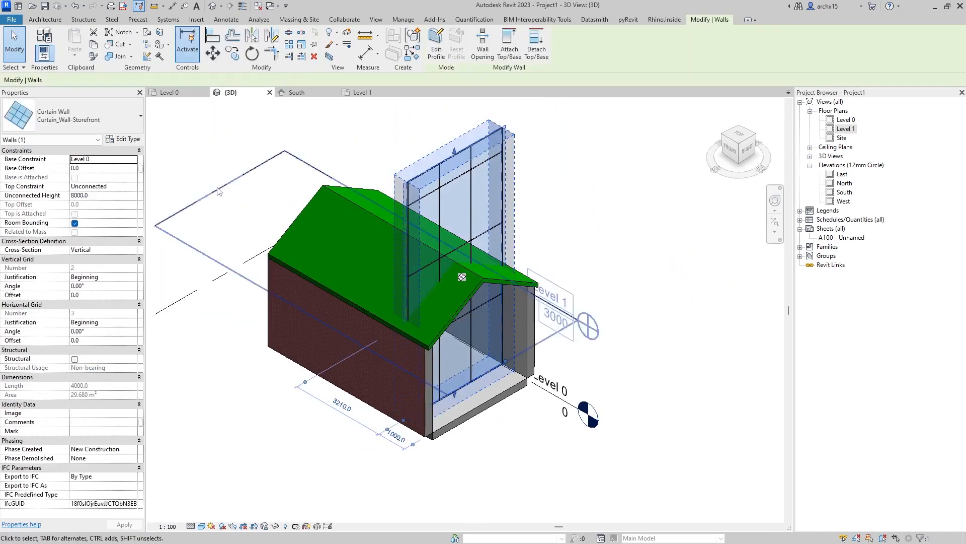
left_click(132, 187)
left_click(132, 186)
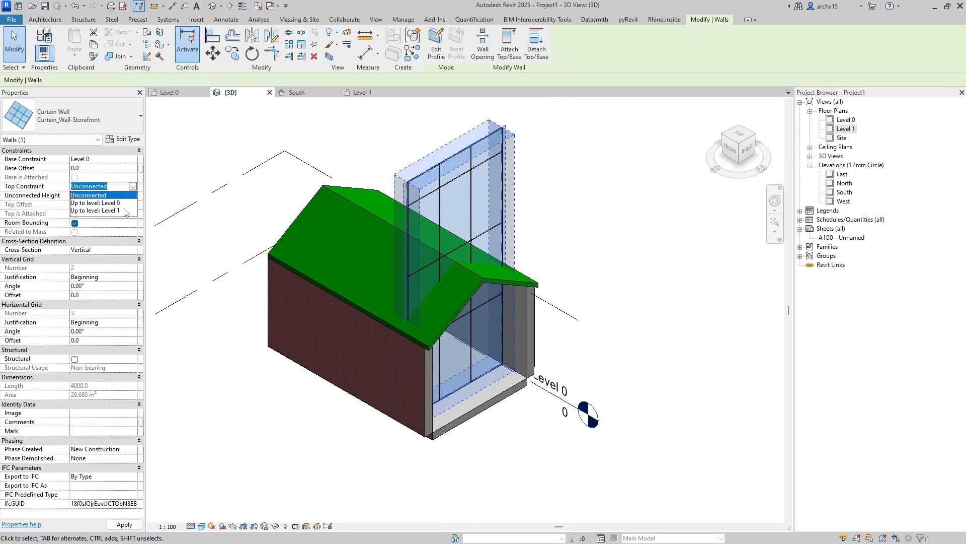
left_click(125, 210)
key("Escape")
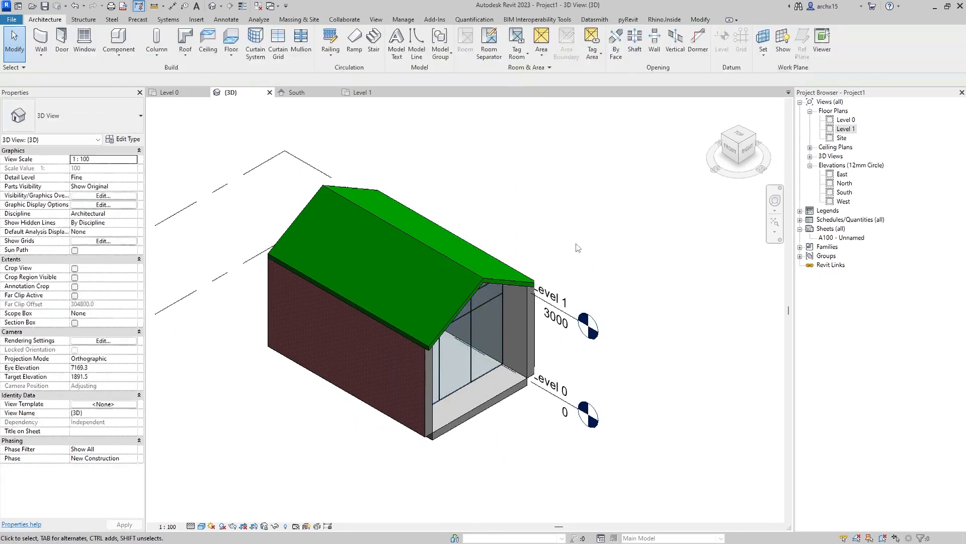
left_click(749, 149)
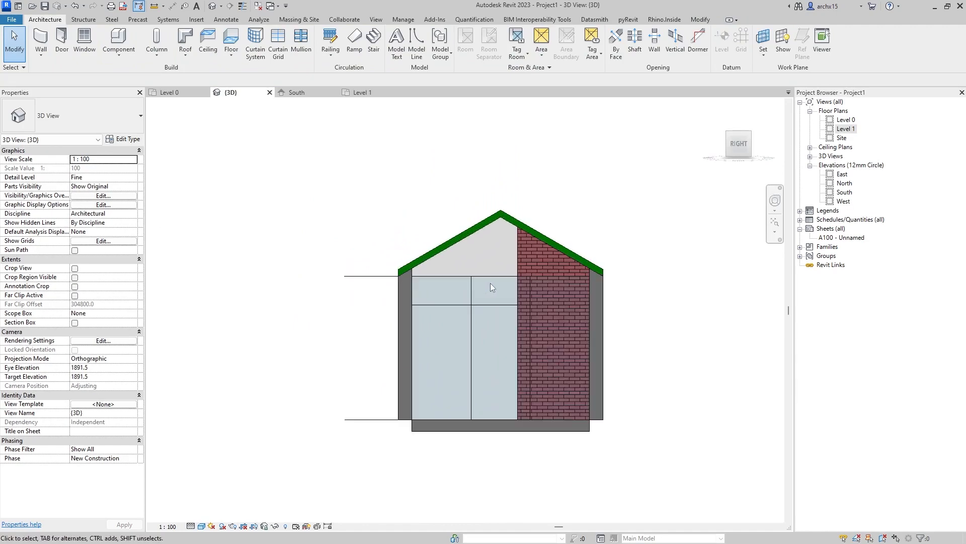
left_click(727, 133)
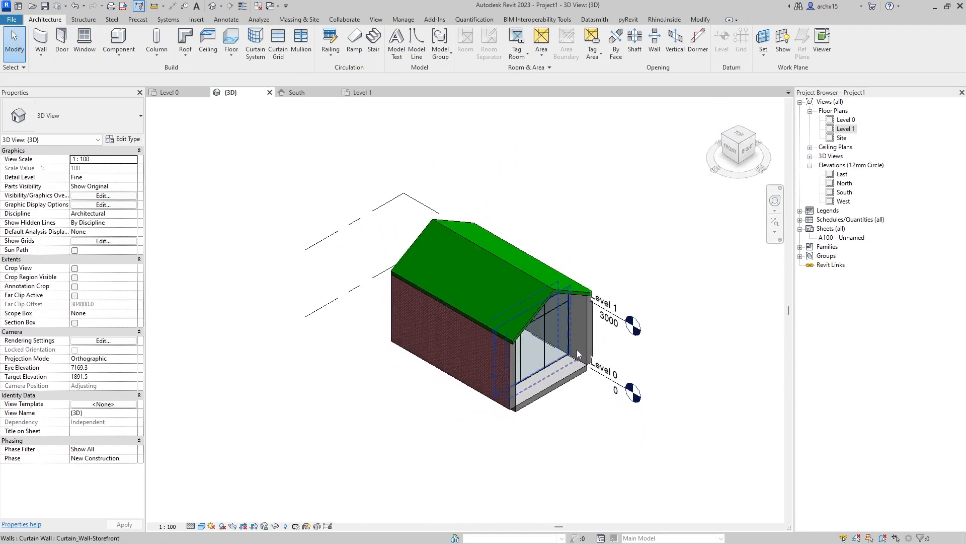
- Attach the top of the curtain wall to the roof and check the glazed gable from the right side
left_click(568, 329)
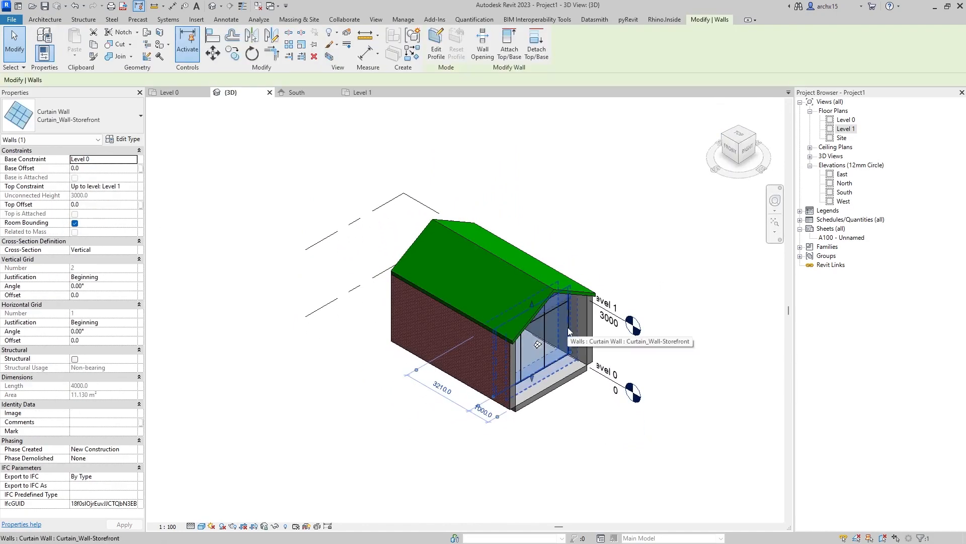
left_click(510, 45)
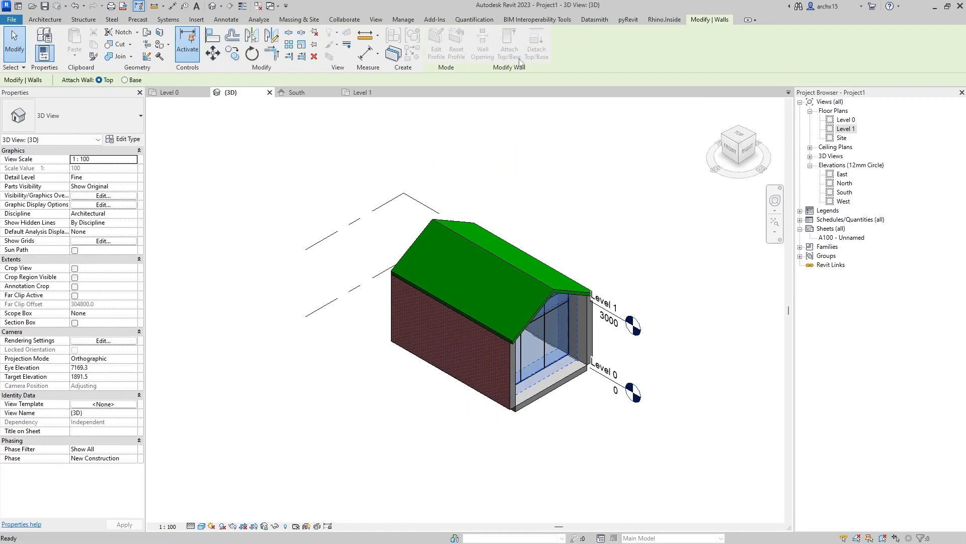
left_click(546, 282)
key("Escape")
left_click(735, 158)
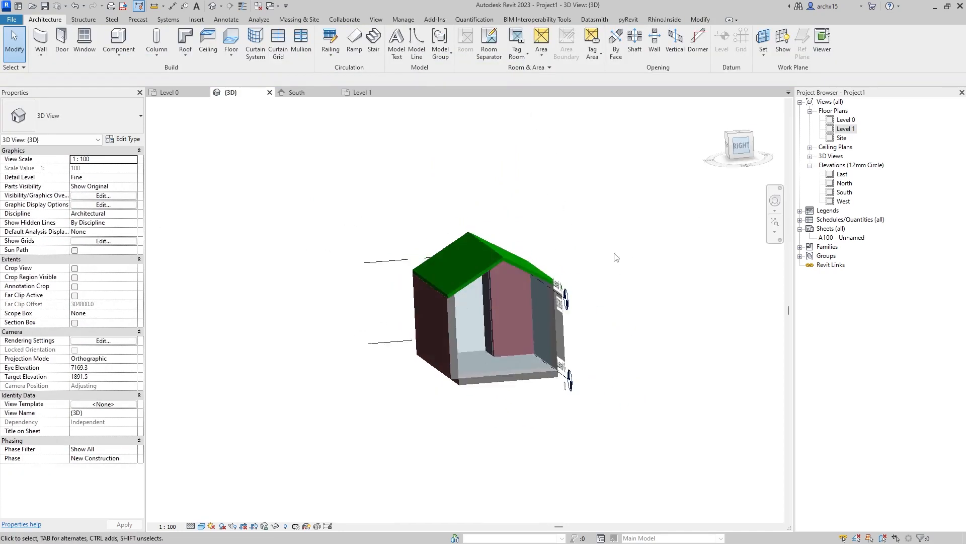
scroll(485, 267, "up", 2)
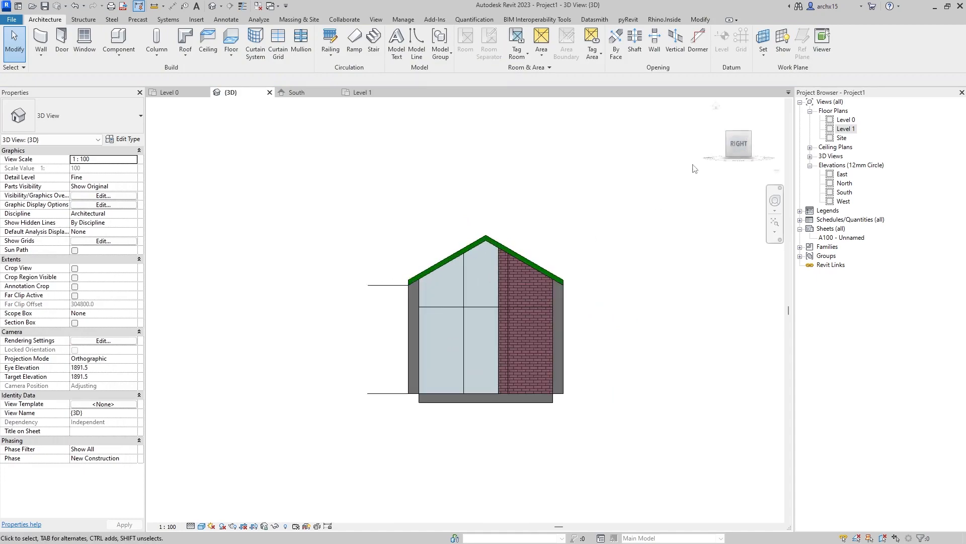
left_click(729, 135)
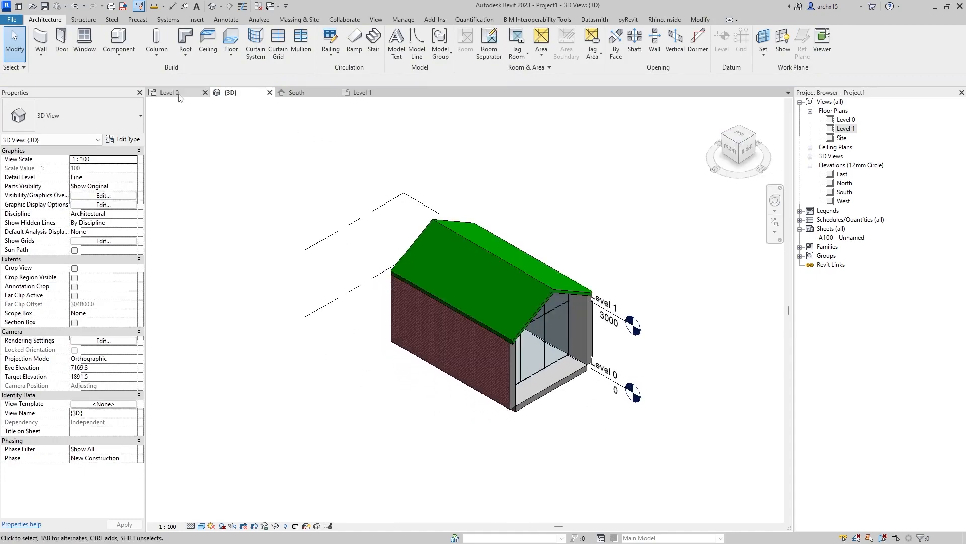
- Examine the recessed curtain wall and its central vertical grid line up close in the 3D view
left_click(169, 93)
left_click(233, 93)
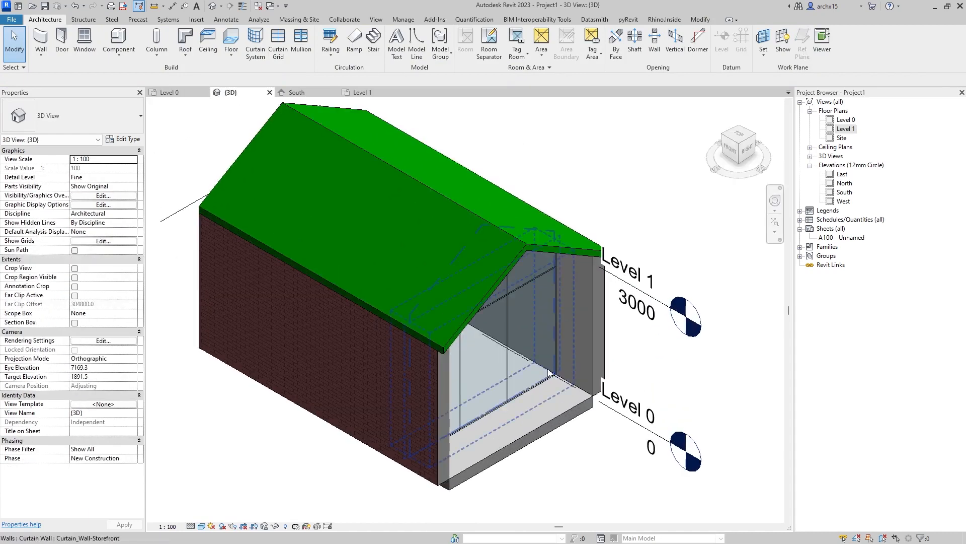
left_click_drag(965, 126, 462, 91)
left_click_drag(578, 82, 965, 95)
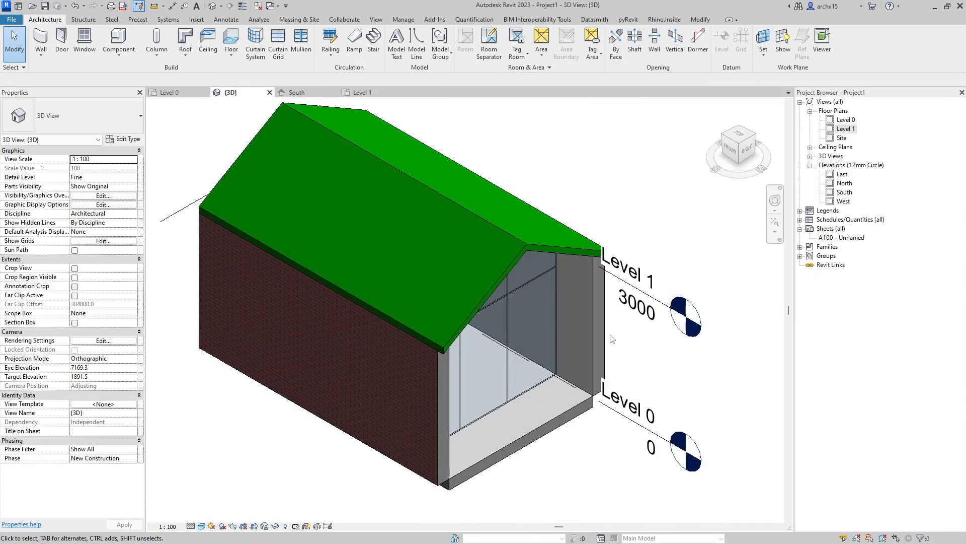
left_click(507, 346)
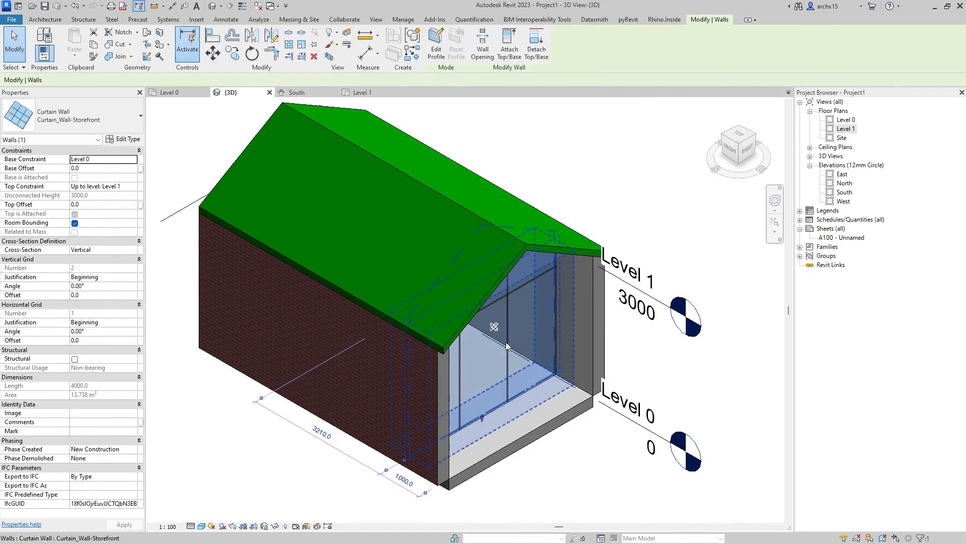
key("Escape")
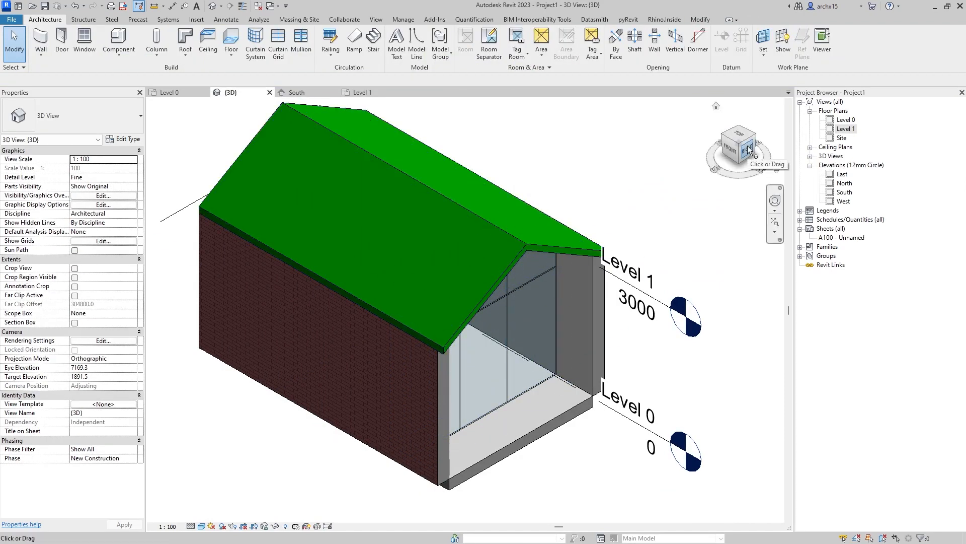
scroll(506, 330, "up", 5)
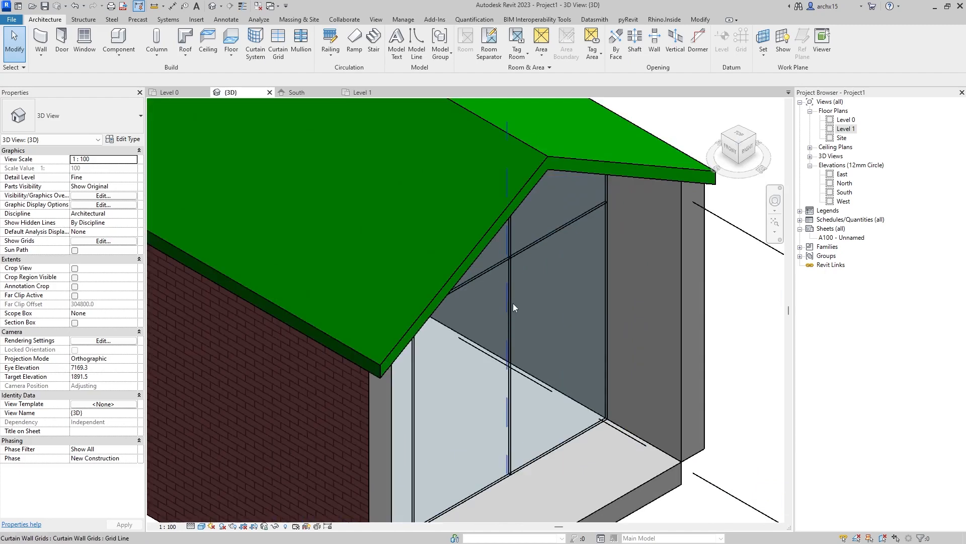
left_click(514, 251)
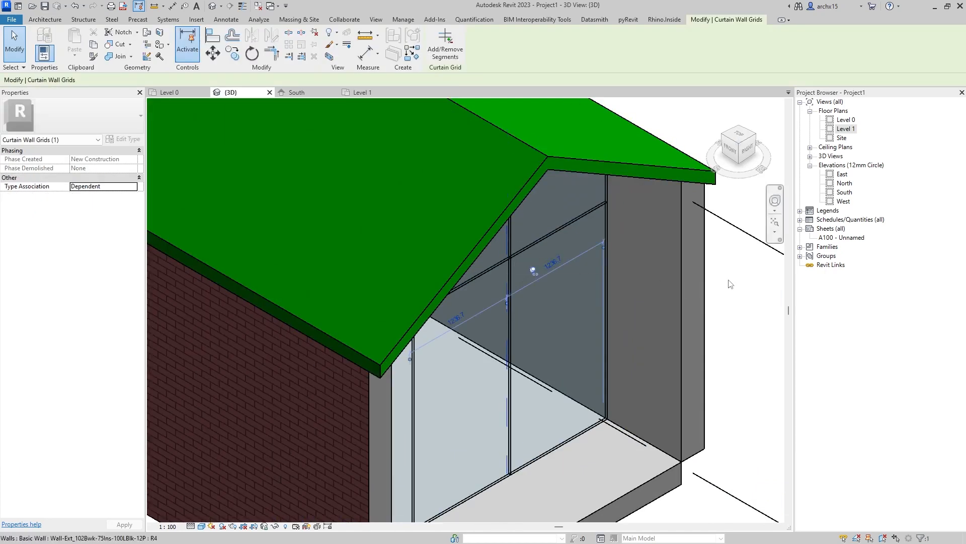
left_click(735, 374)
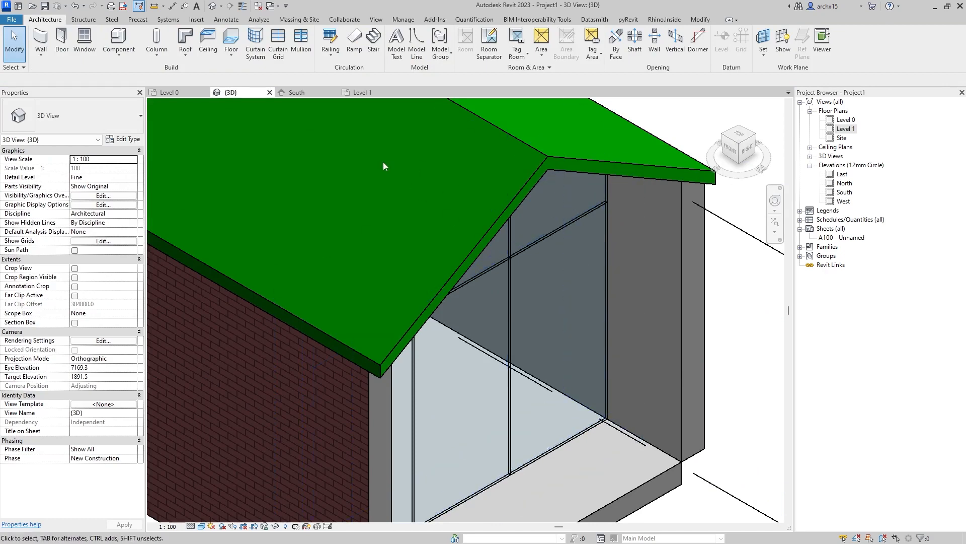
- From the right side view, place 50x150mm rectangular mullions on both side edges and both inner vertical grid lines of the curtain wall
left_click(747, 150)
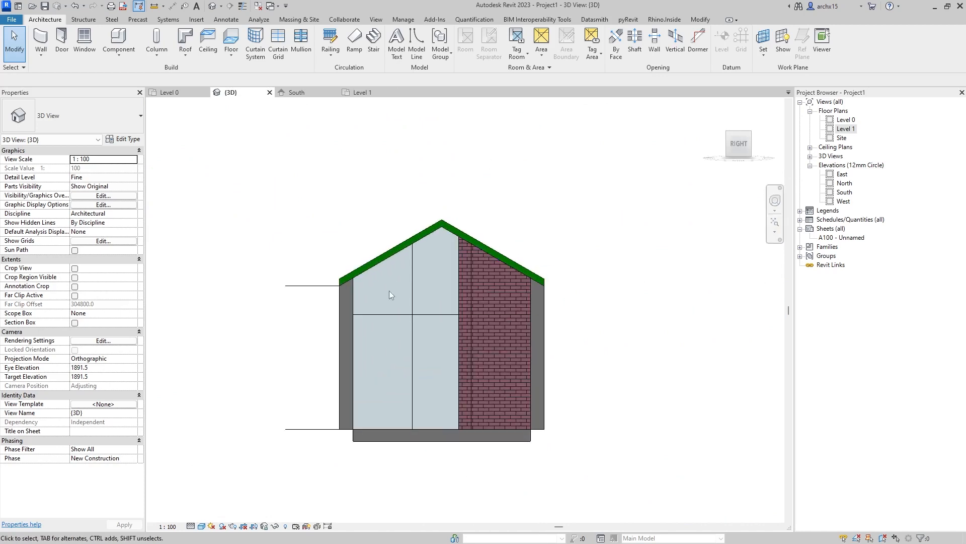
scroll(389, 291, "up", 2)
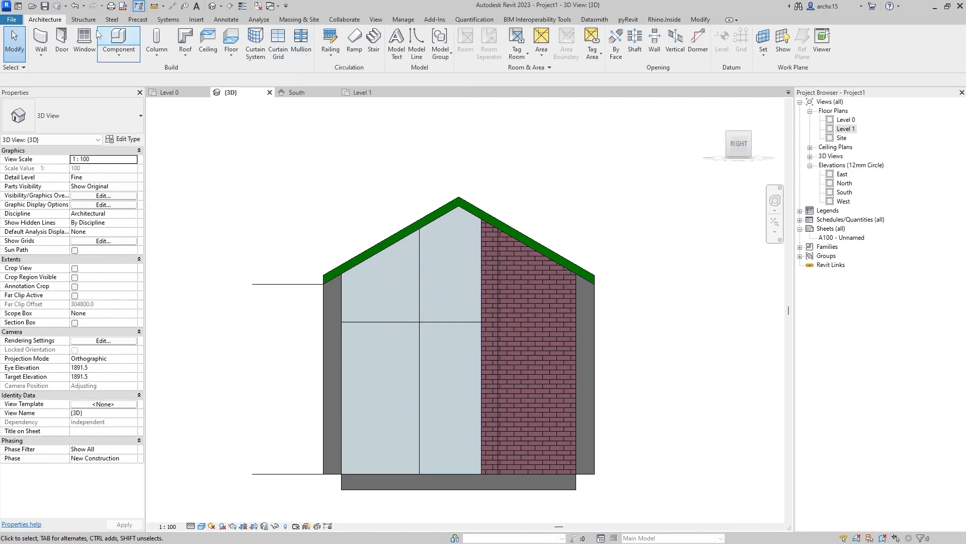
left_click(302, 52)
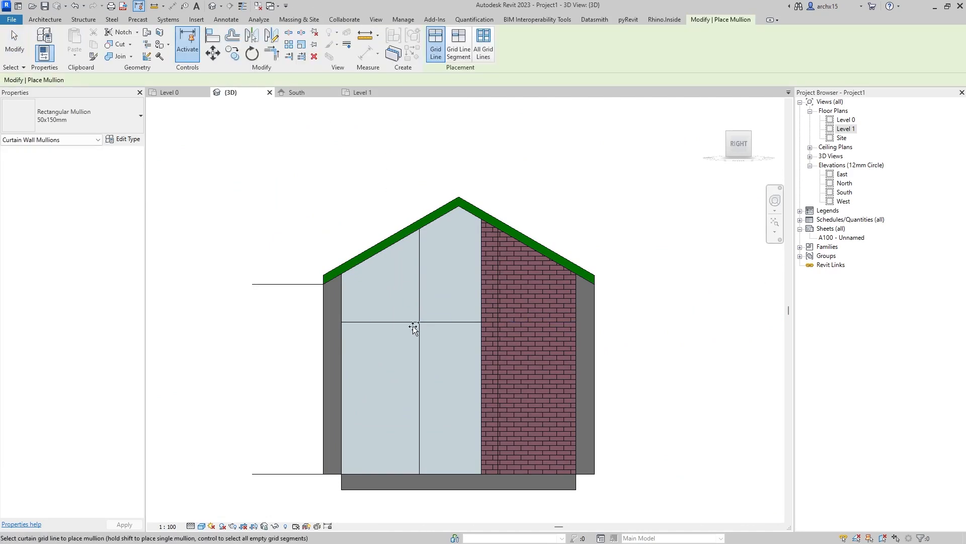
left_click(347, 301)
left_click(575, 291)
left_click(499, 280)
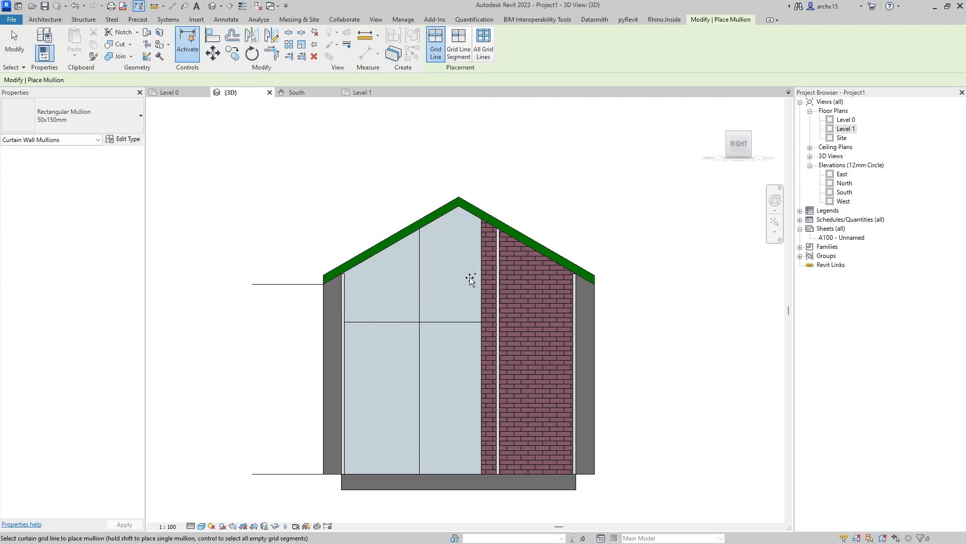
left_click(417, 277)
- Add 50x150mm rectangular mullions along the curtain wall's horizontal grid line, both sloping roof edges and the bottom edge
left_click(399, 320)
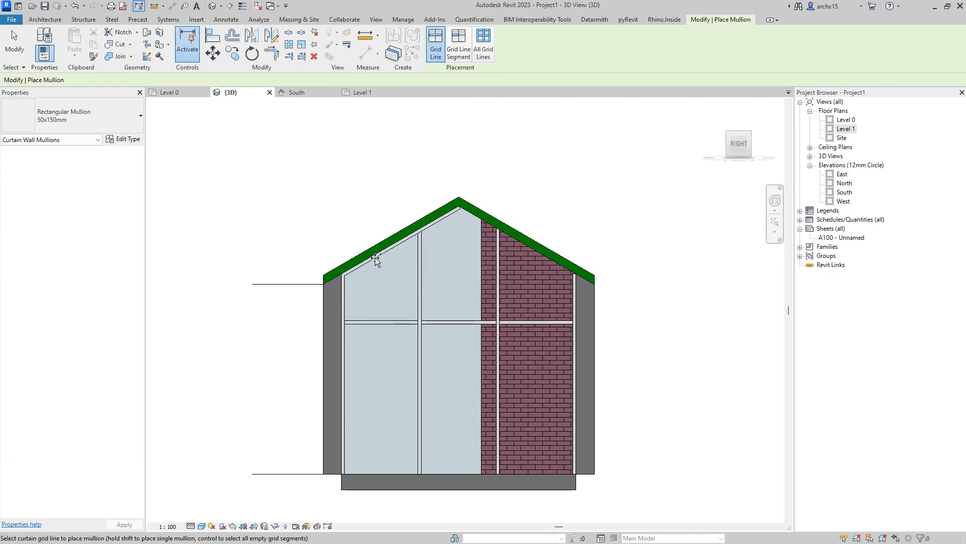
left_click(375, 257)
left_click(491, 225)
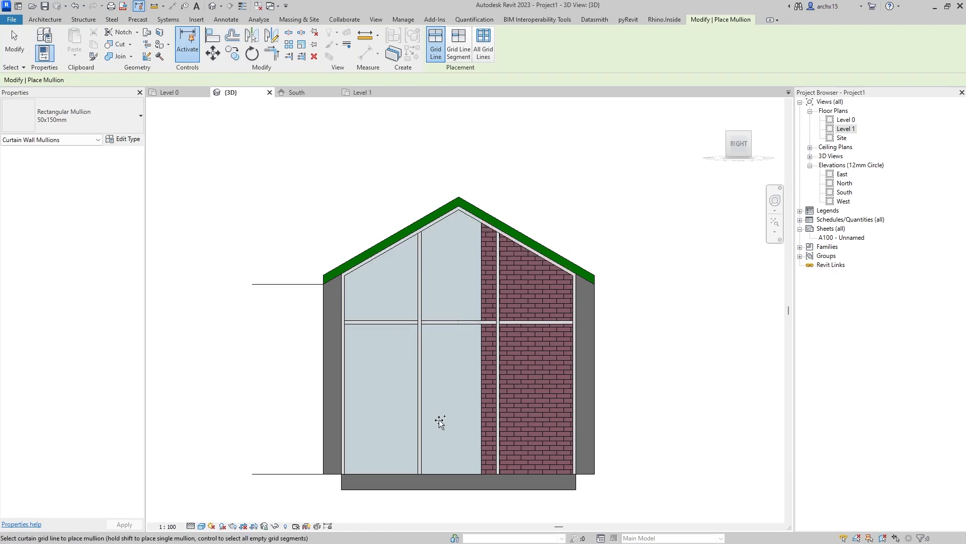
left_click(443, 470)
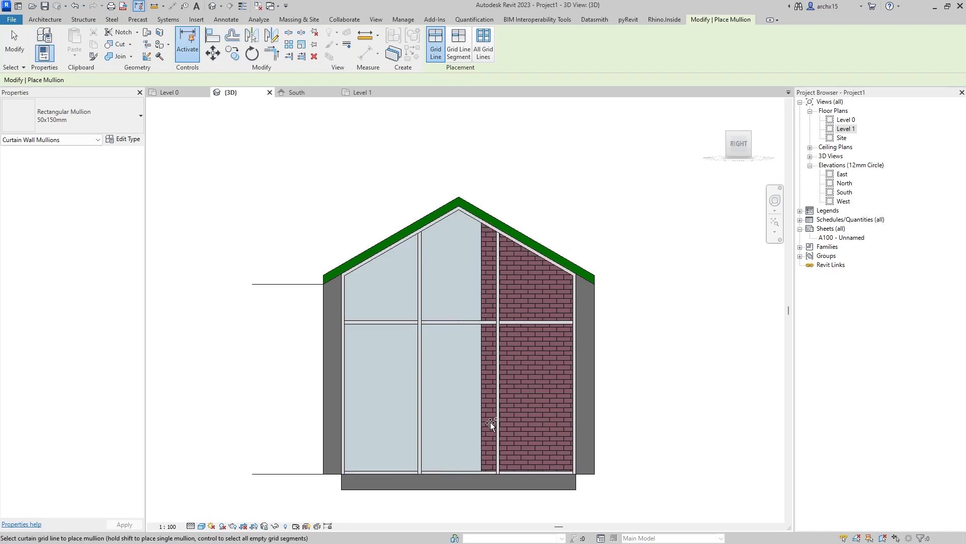
- Finish mullion placement and delete the bottom mullion segment of the curtain wall's left bay
key("Escape")
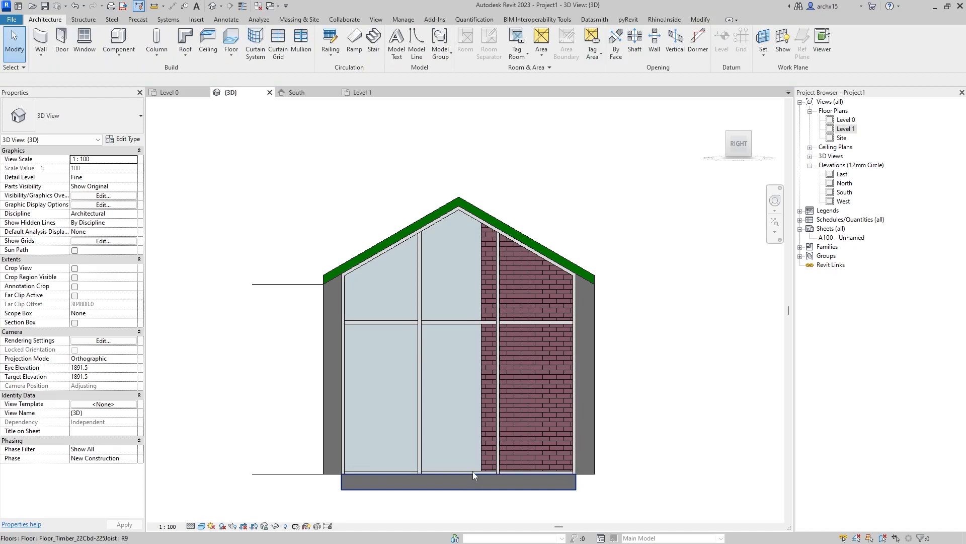
left_click(473, 472)
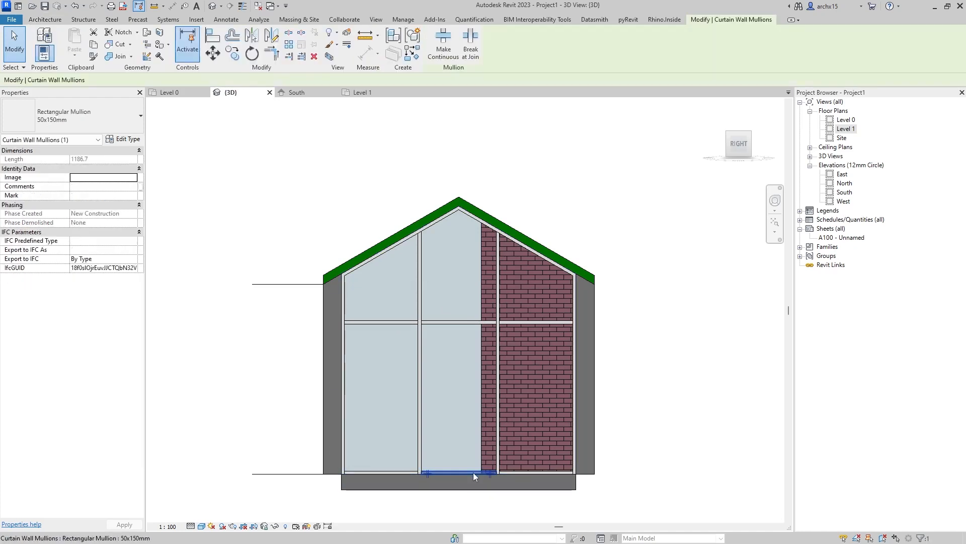
left_click(629, 361)
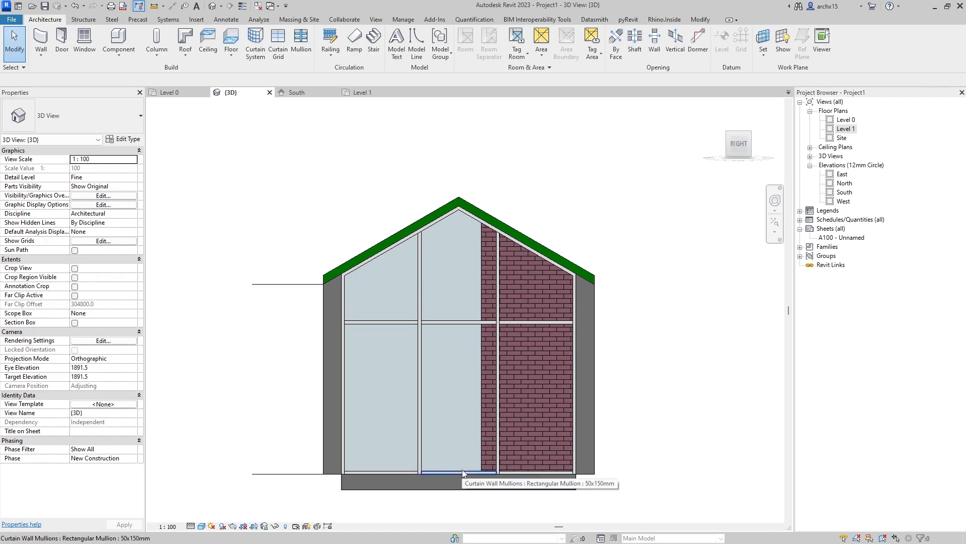
left_click(403, 470)
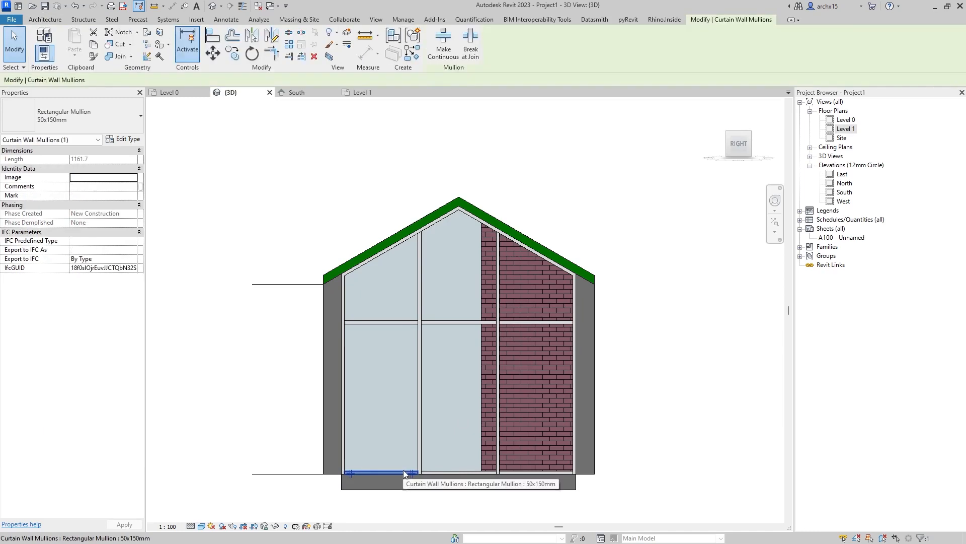
key("Delete")
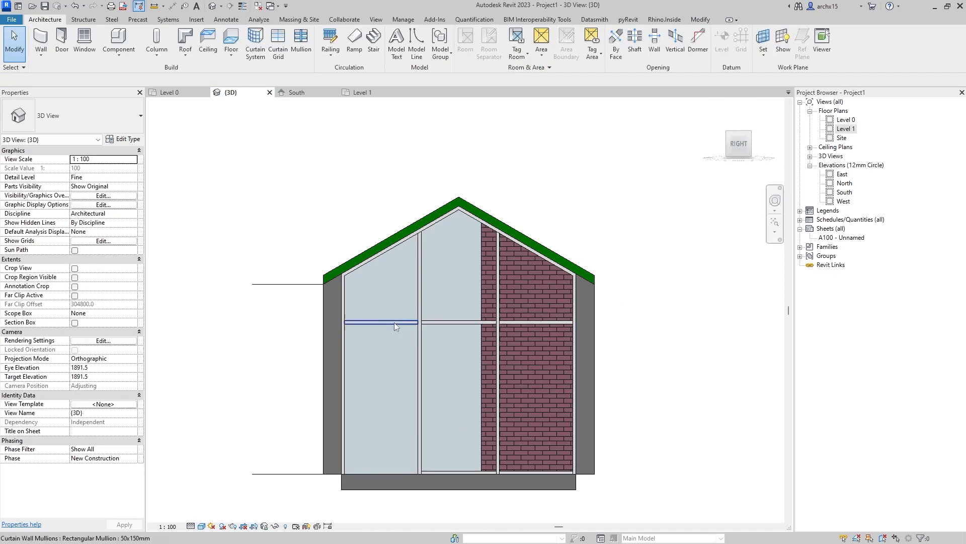
- Begin loading a family from the metric library and open the UK Curtain Wall Panels folder
left_click(729, 136)
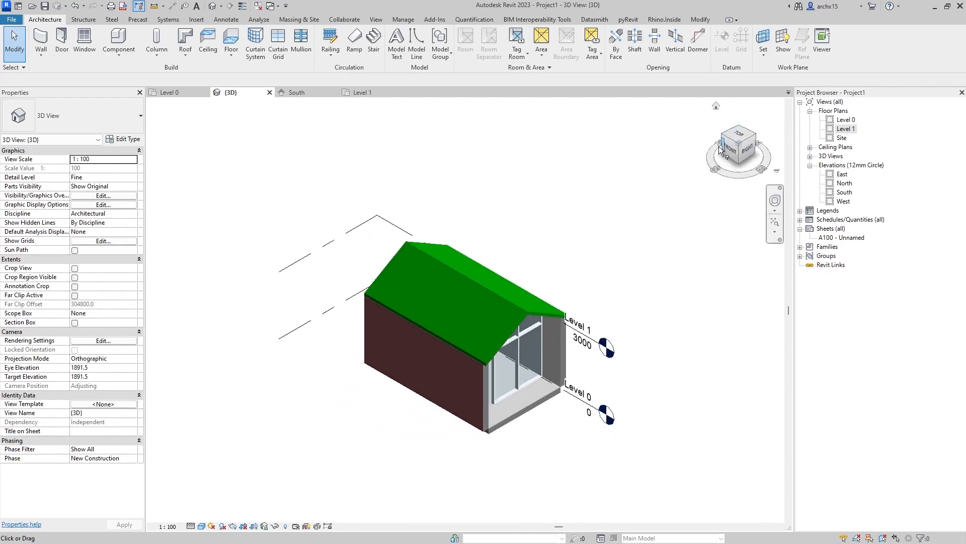
left_click(753, 137)
scroll(388, 371, "up", 6)
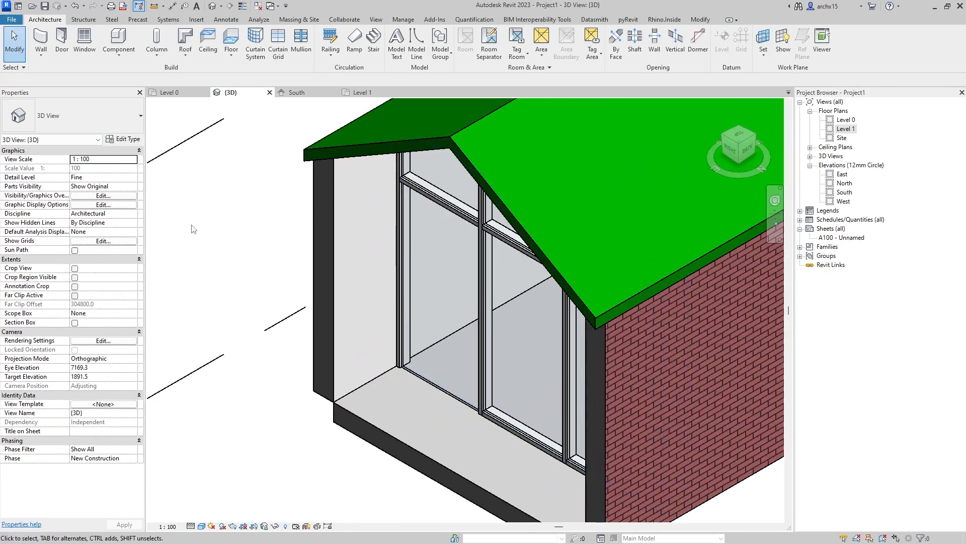
left_click(201, 20)
left_click(439, 46)
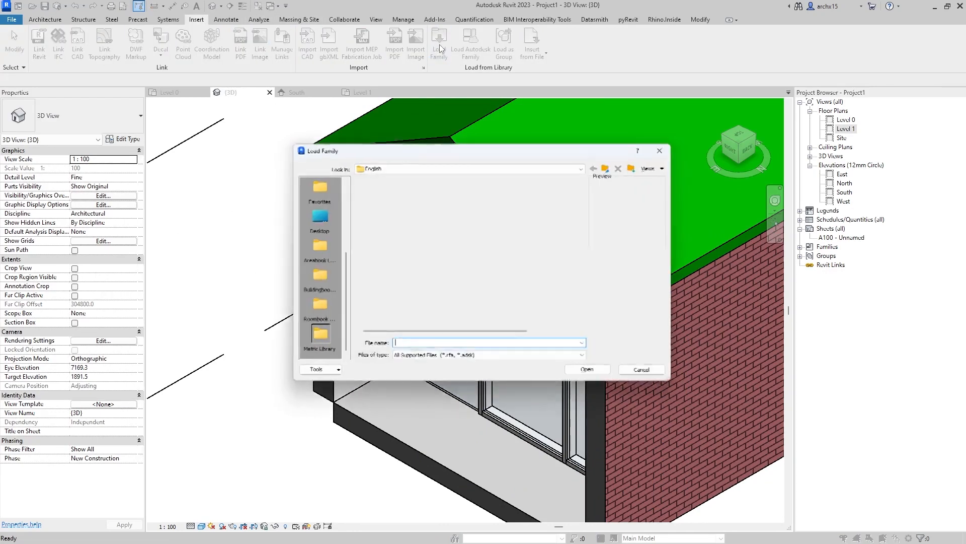
mouse_move(417, 204)
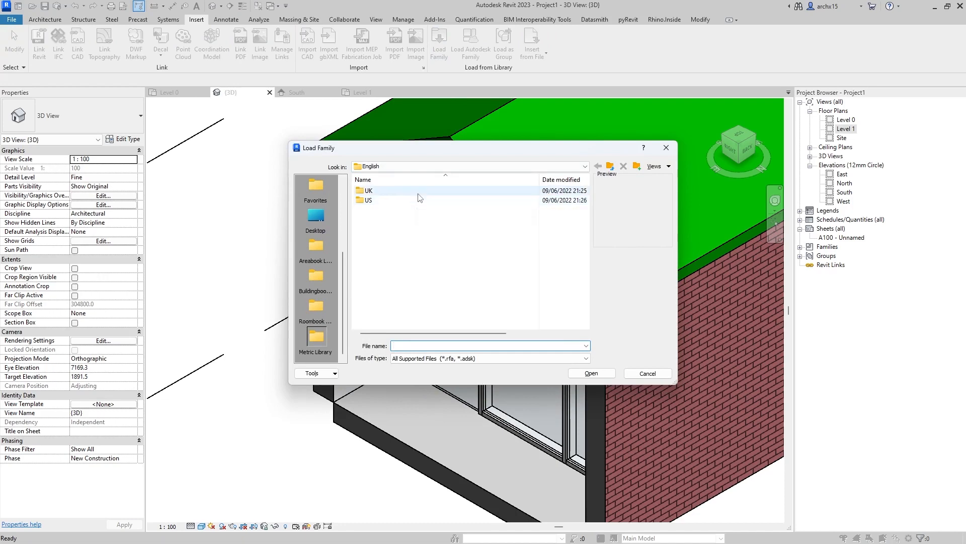
double_click(420, 194)
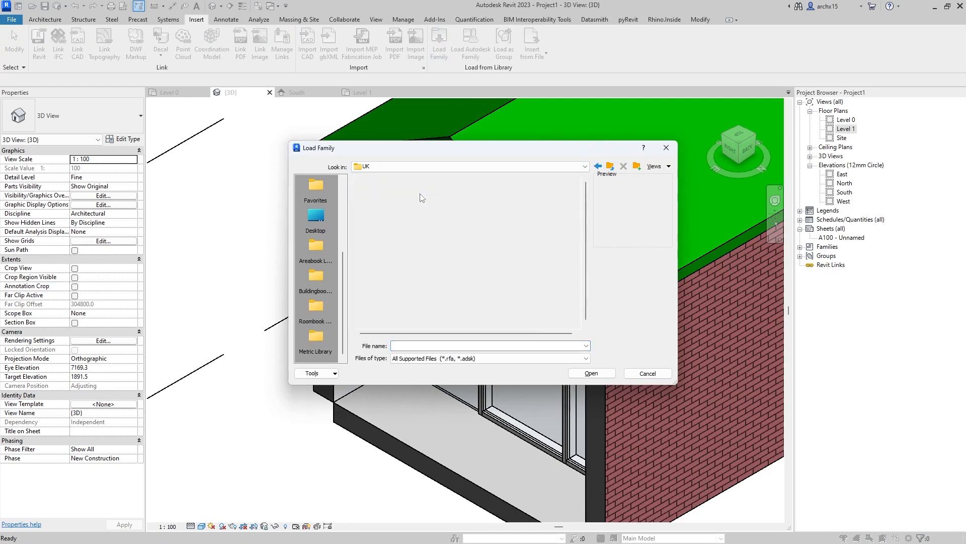
left_click(610, 167)
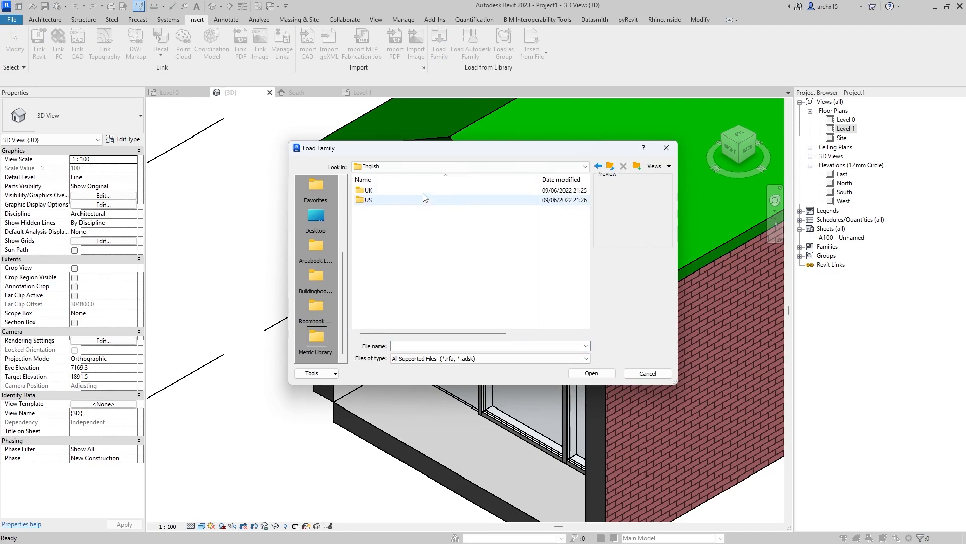
double_click(423, 194)
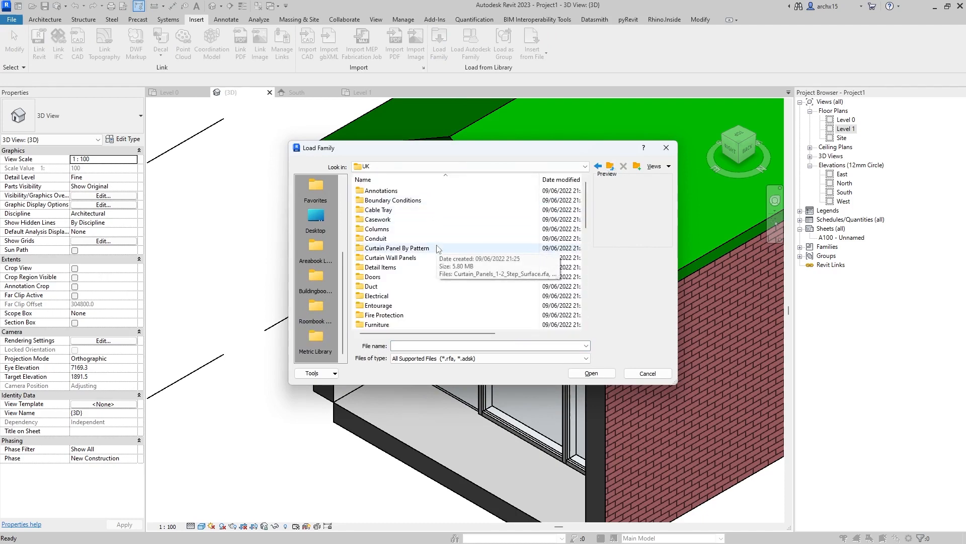
left_click(410, 259)
left_click(398, 249)
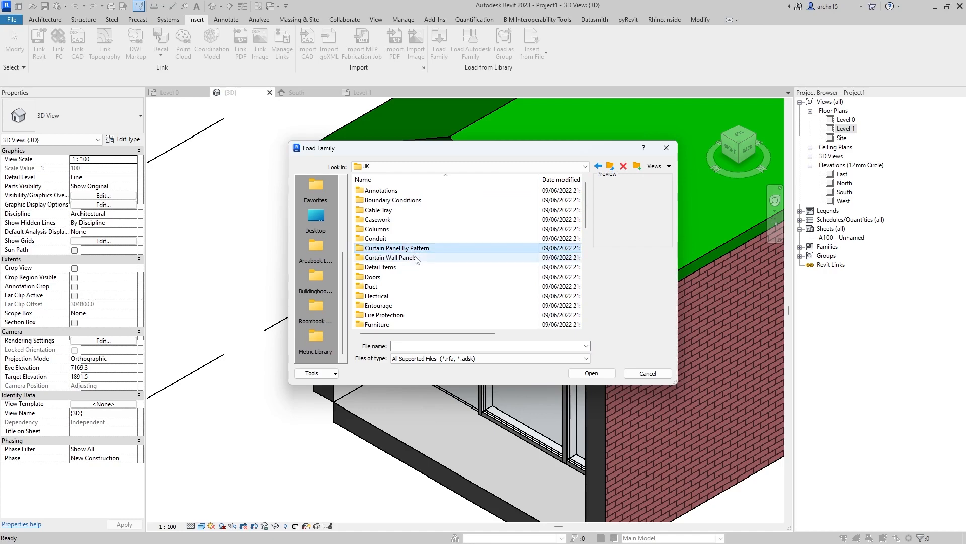
double_click(416, 258)
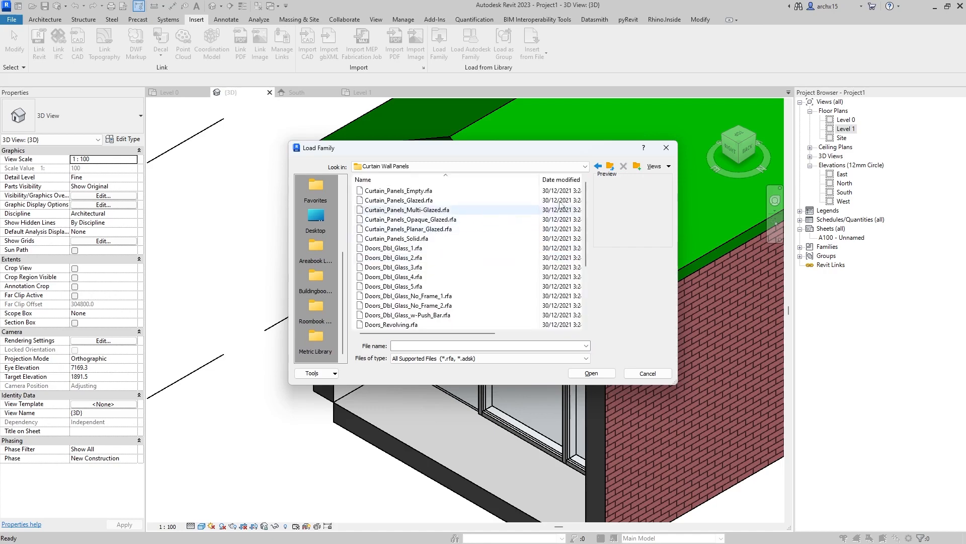
- Preview Curtain_Panels_Empty and Doors_Sgl_Glass_1, plus M_Door-Curtain-Wall-Single-Glass in the US Doors folder
left_click(469, 192)
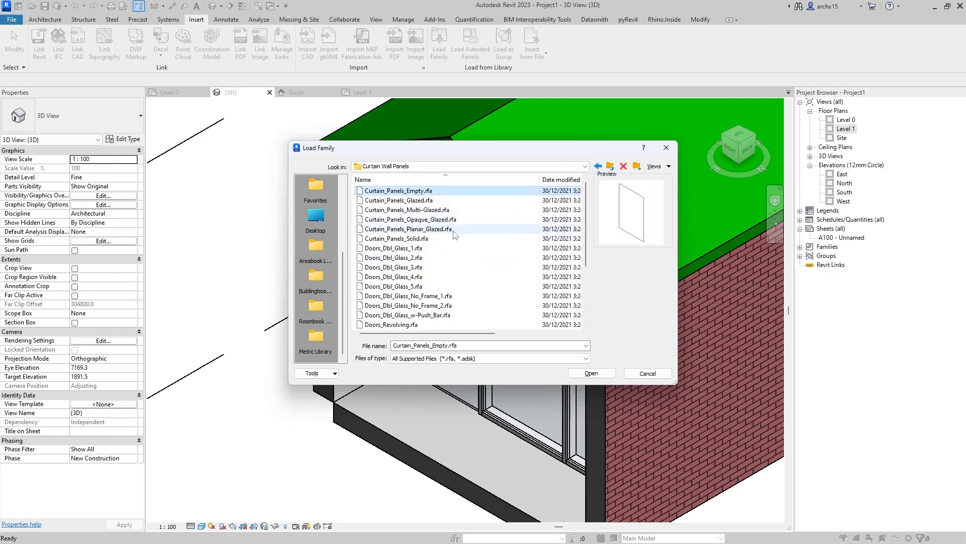
scroll(455, 235, "down", 2)
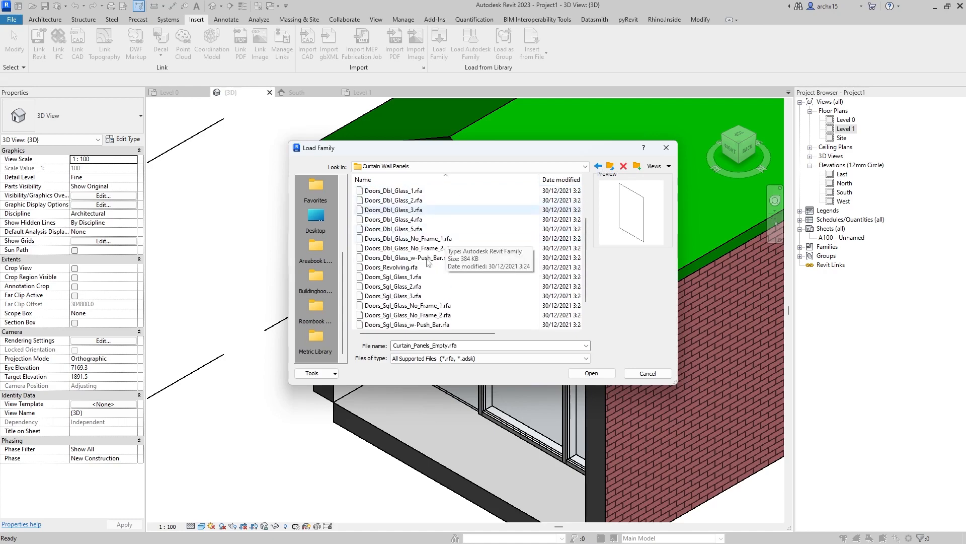
left_click(419, 278)
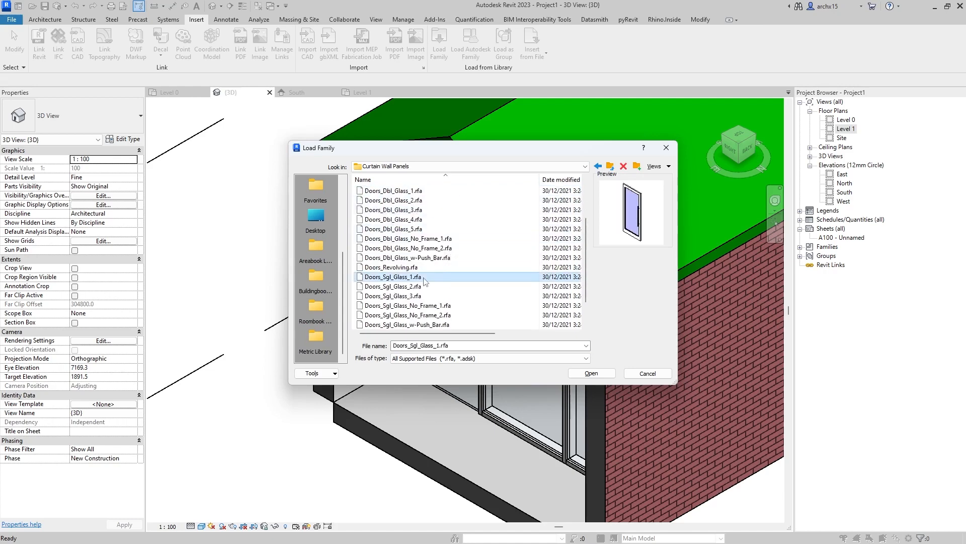
left_click(610, 166)
left_click(610, 166)
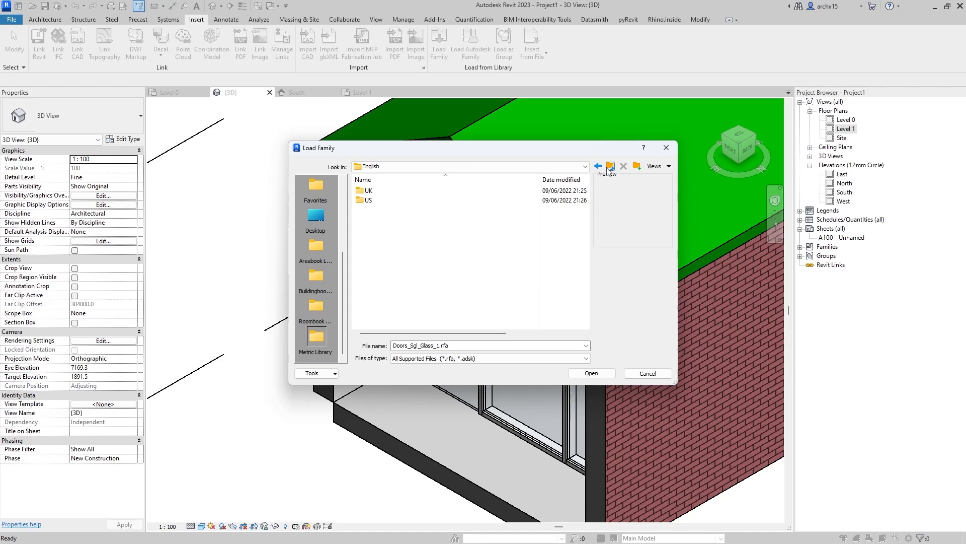
double_click(406, 200)
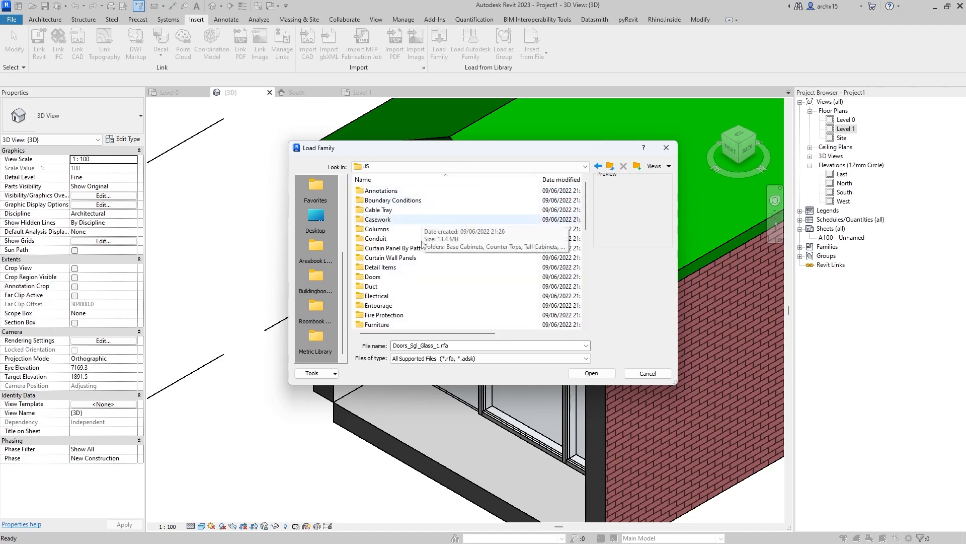
double_click(373, 277)
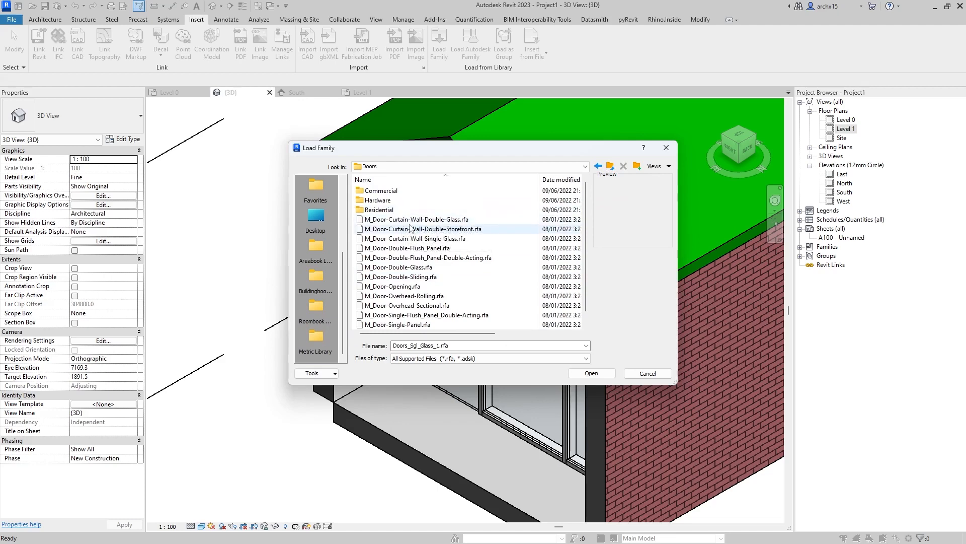
left_click(416, 240)
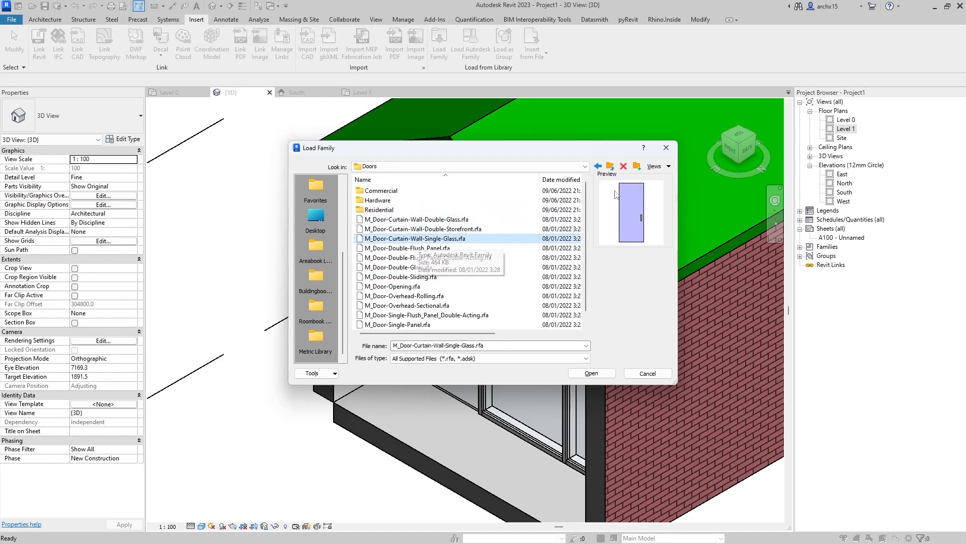
- Return to the UK Curtain Wall Panels folder and preview the frameless and push-bar single glass doors and the multi-glazed panel
left_click(610, 166)
double_click(383, 192)
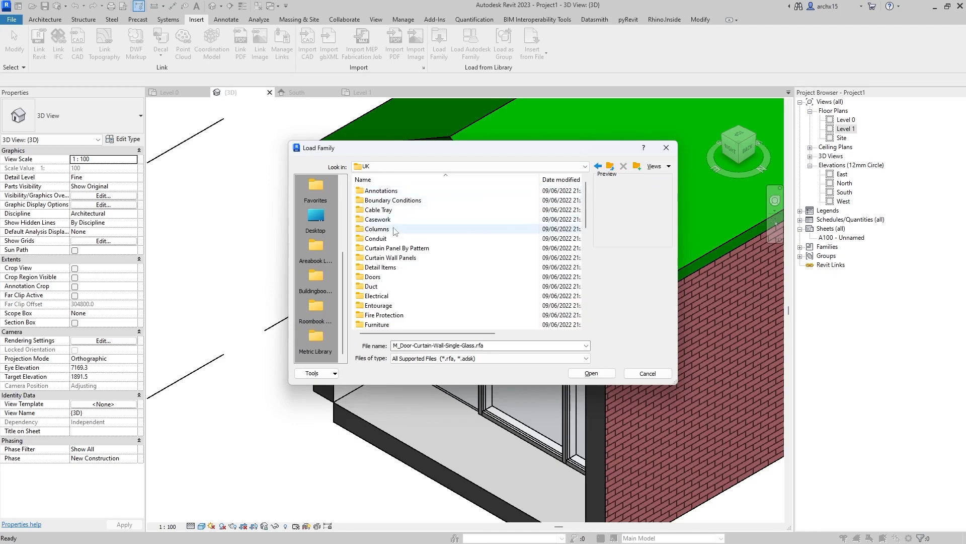
double_click(404, 257)
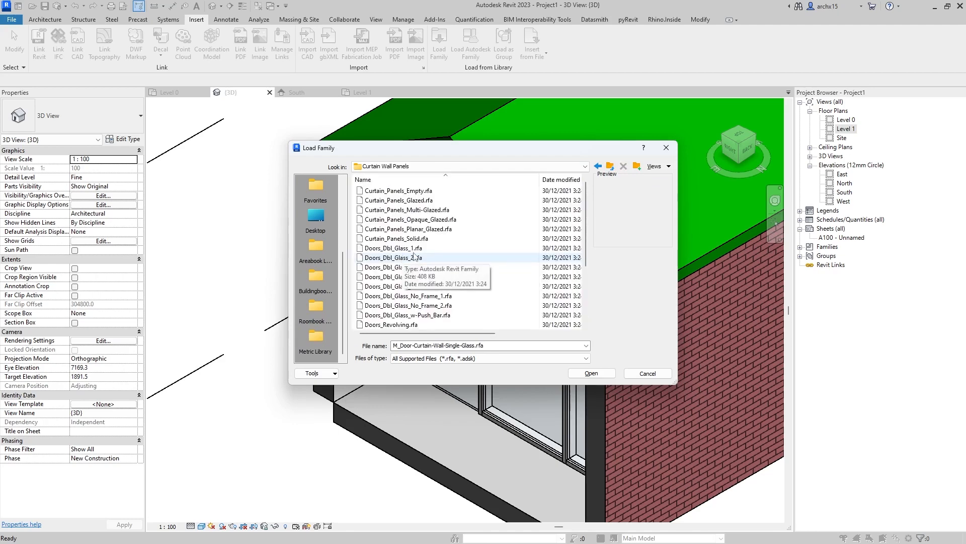
scroll(409, 274, "down", 2)
left_click(417, 308)
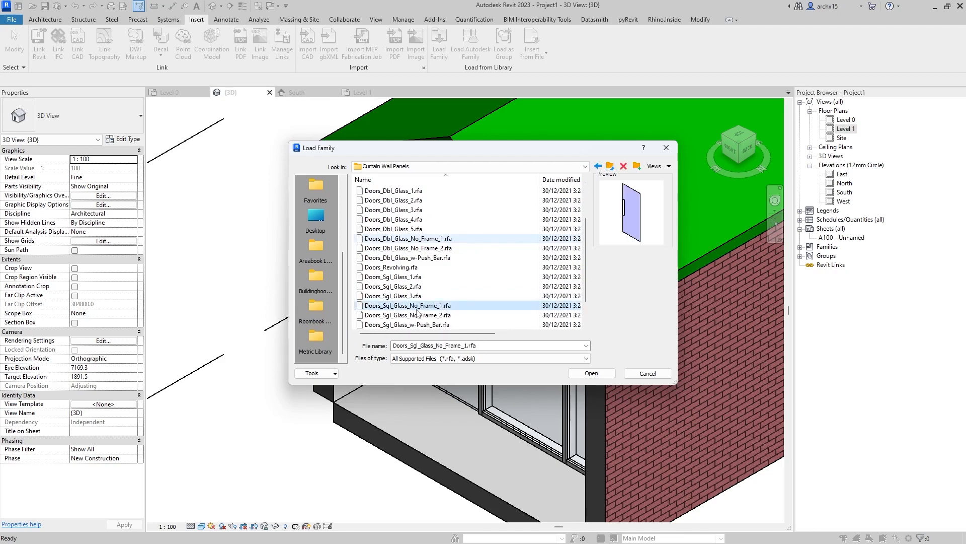
left_click(417, 314)
scroll(417, 316, "down", 1)
left_click(417, 296)
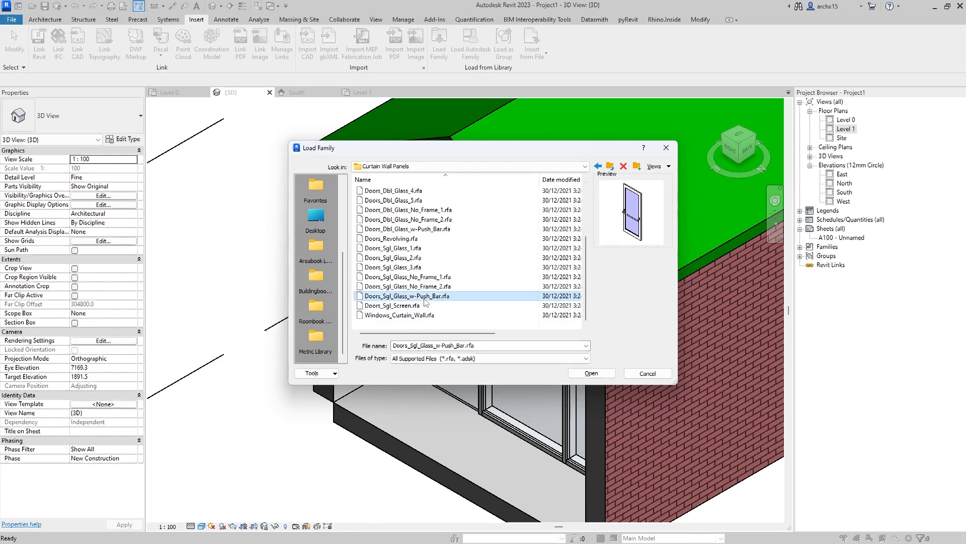
scroll(431, 272, "up", 3)
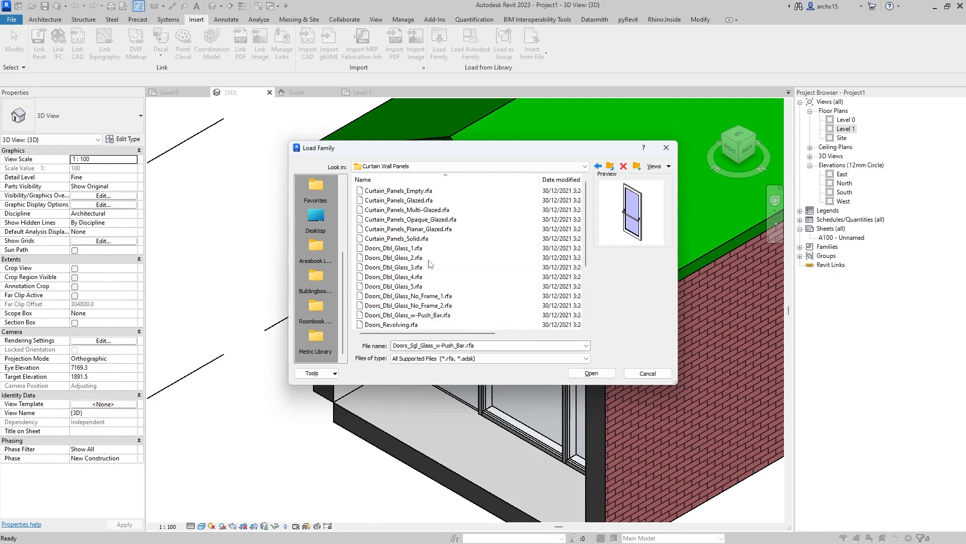
left_click(430, 209)
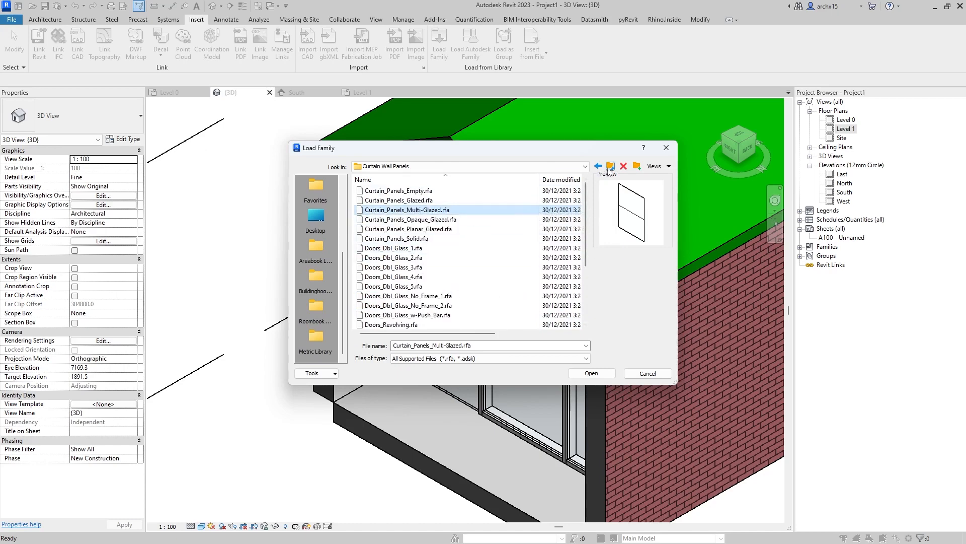
- Load the Doors_Sgl_Glass_1.rfa family into the project
scroll(437, 247, "down", 3)
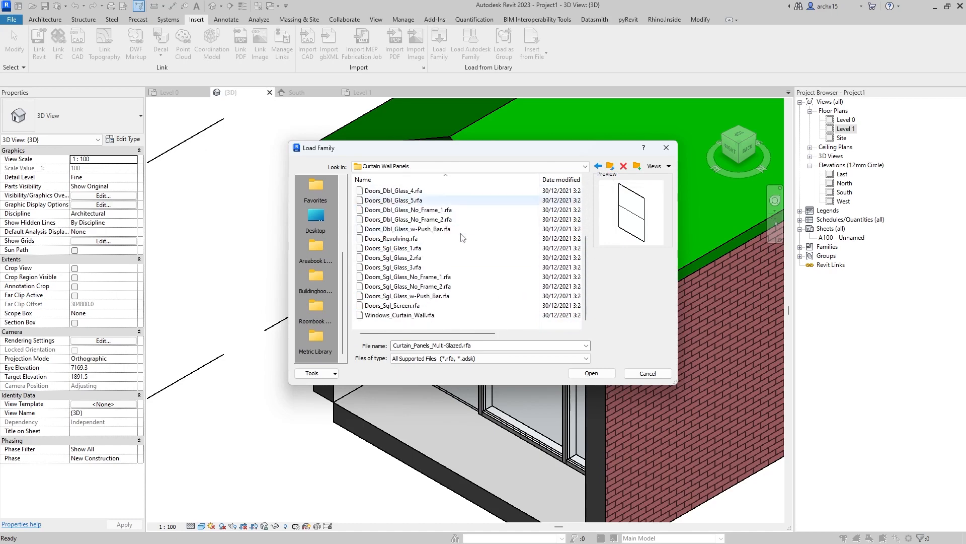
left_click(438, 249)
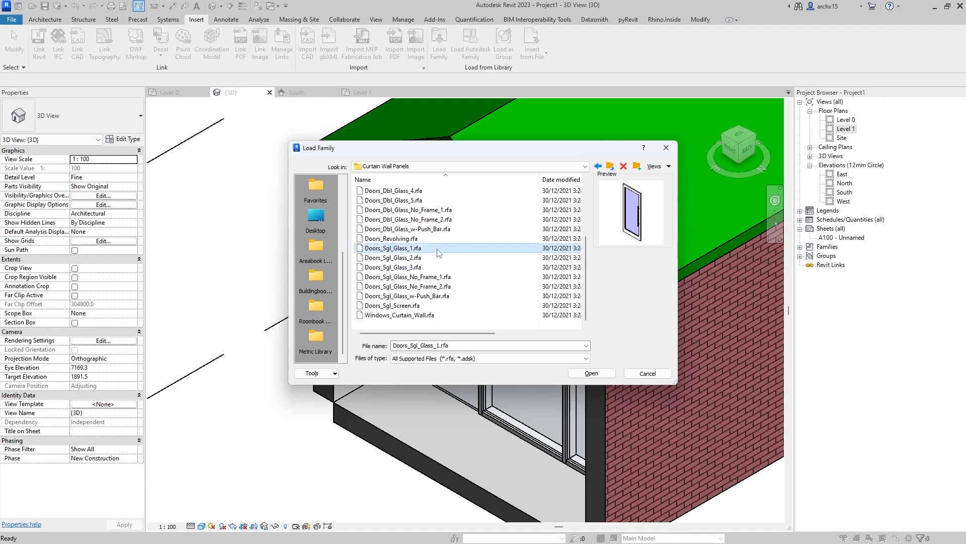
left_click(594, 374)
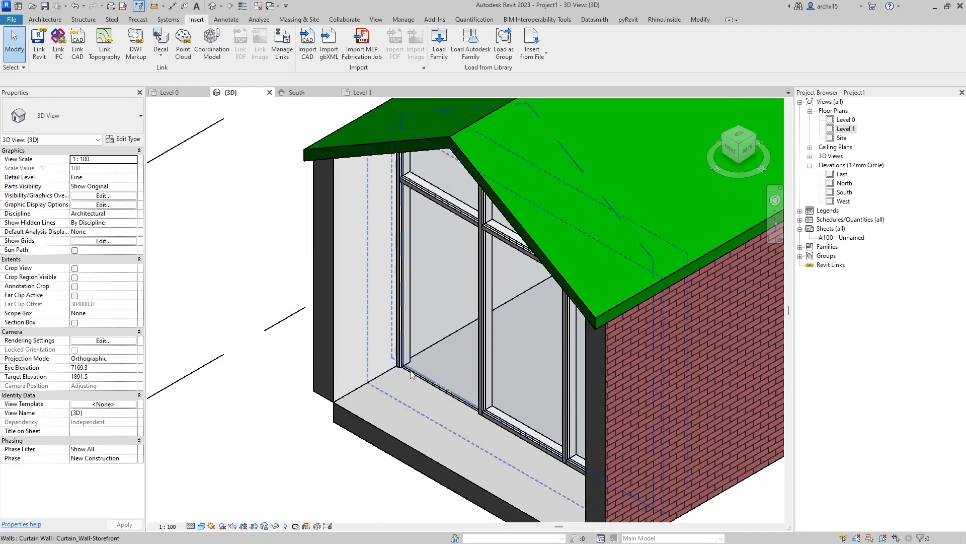
- Change the lower left glazed panel of the gable curtain wall to the Doors_Sgl_Glass_1 type Glass_Panel-12mm_Thickness
key("Tab")
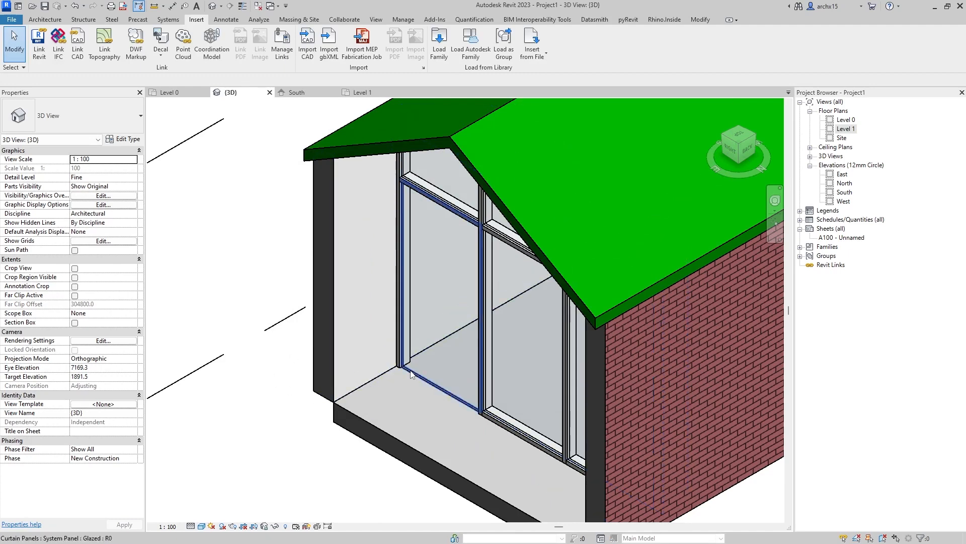
left_click(412, 375)
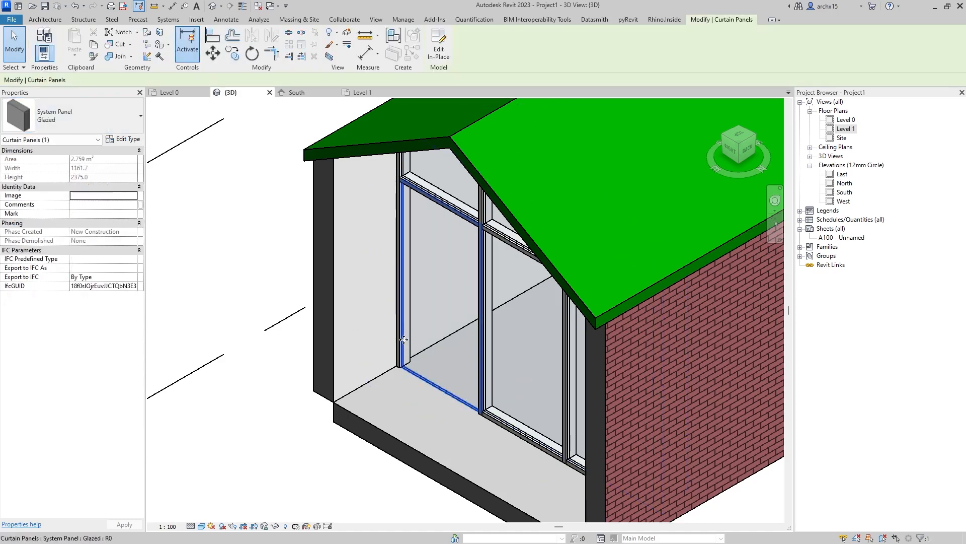
left_click(139, 121)
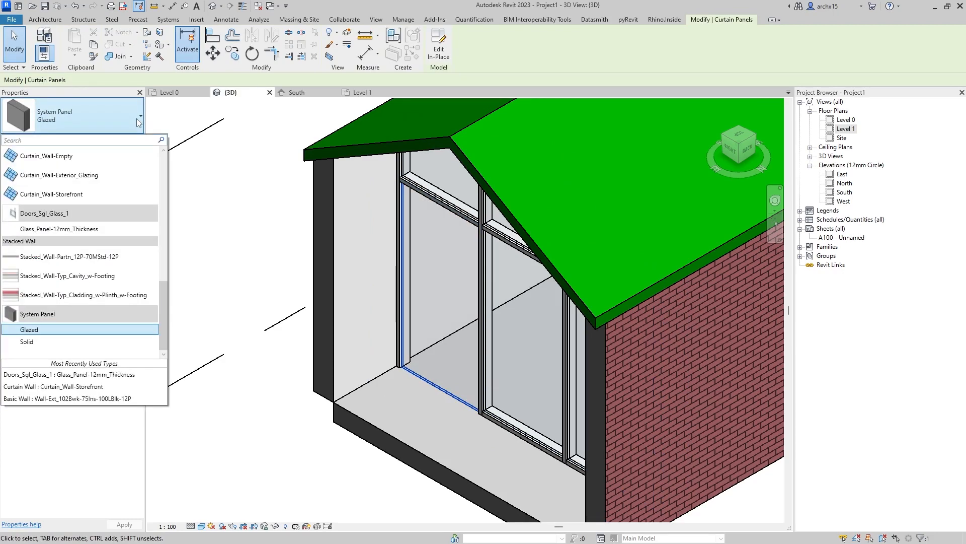
scroll(102, 231, "up", 3)
scroll(87, 302, "down", 2)
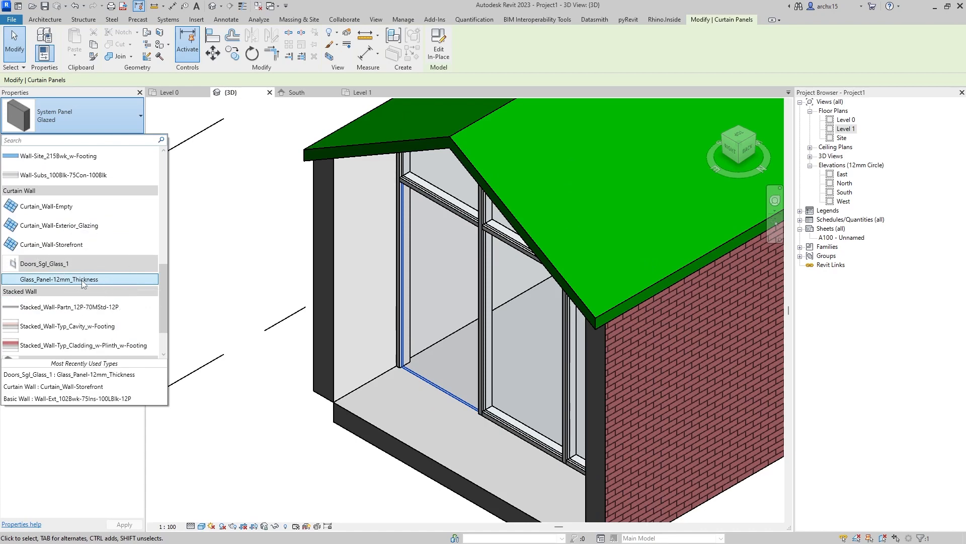
left_click(81, 280)
key("Escape")
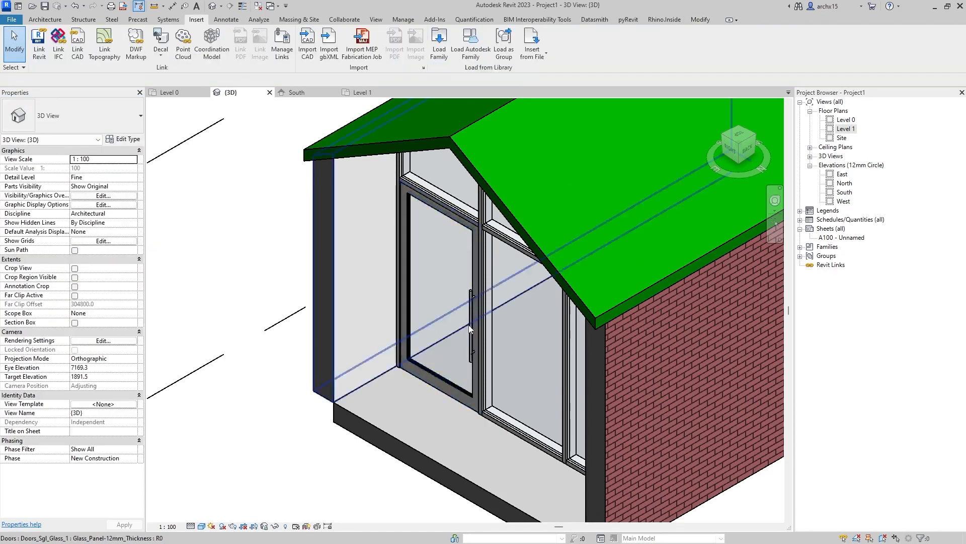
- Flip the glass door of the gable curtain wall in the Level 0 plan to swing inward and check it in 3D
left_click(170, 92)
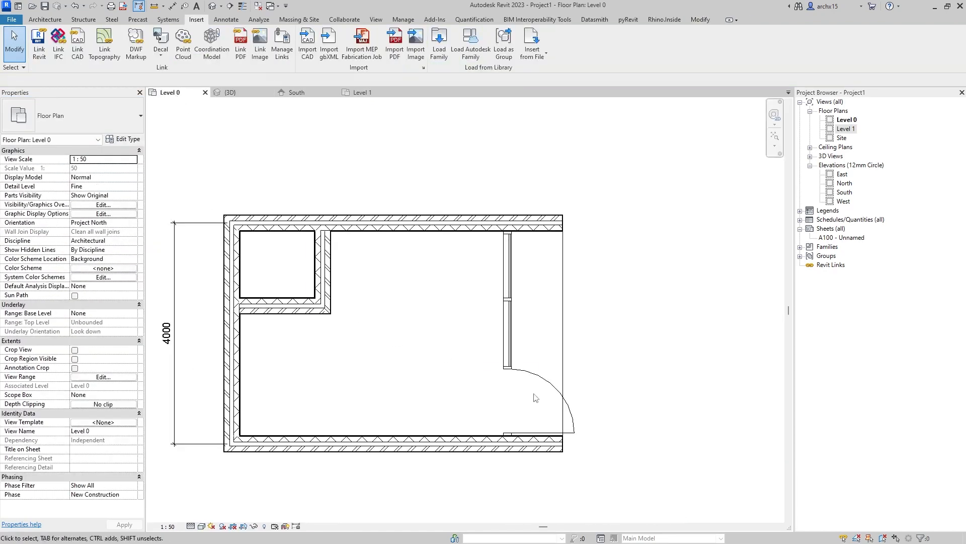
left_click(548, 389)
scroll(529, 418, "up", 3)
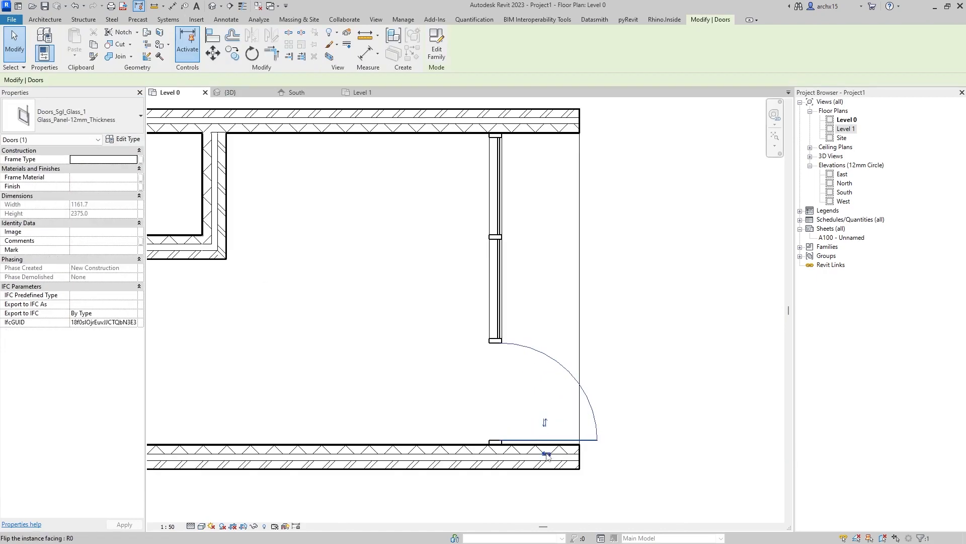
key("Escape")
left_click(231, 92)
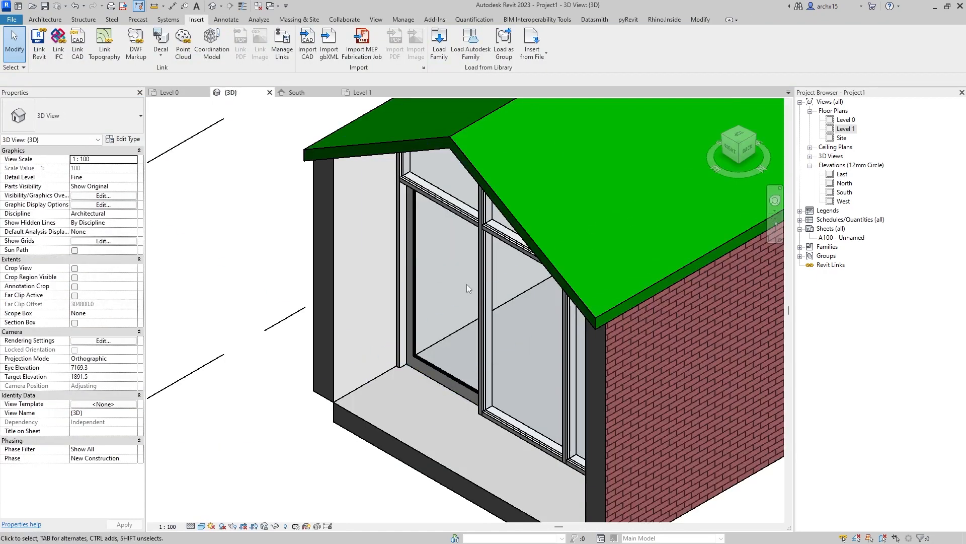
scroll(453, 335, "down", 2)
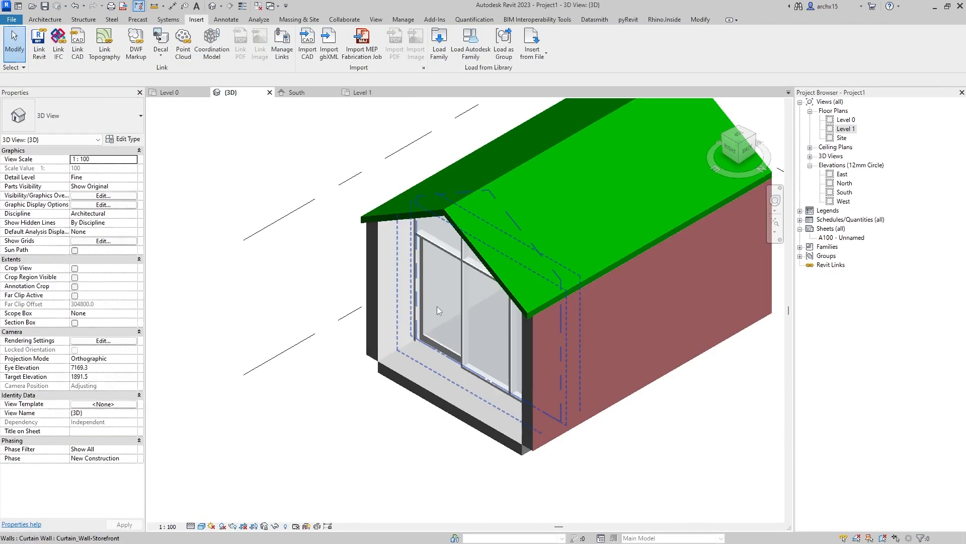
- Move the corner room's lower wall further down in the Level 0 plan to enlarge the room
left_click(173, 93)
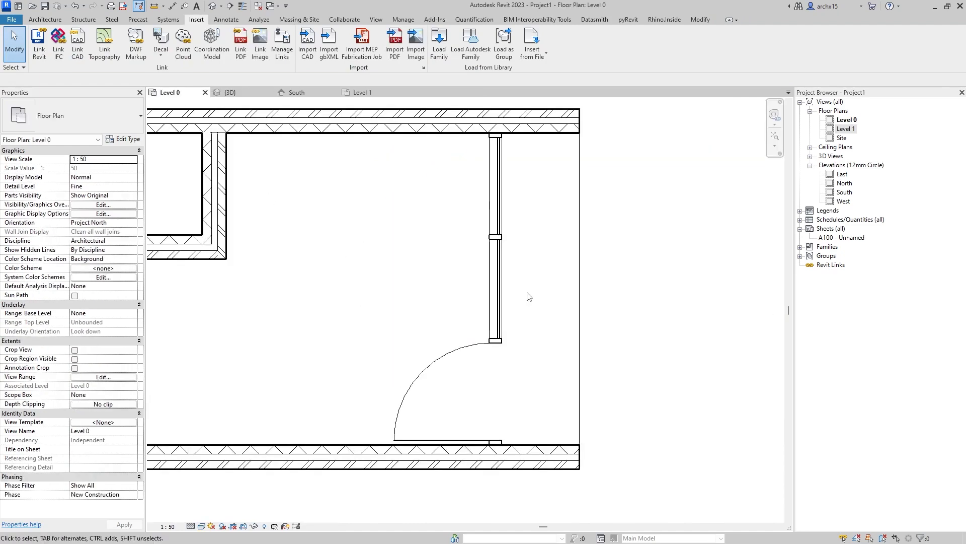
scroll(524, 302, "down", 3)
scroll(384, 265, "up", 2)
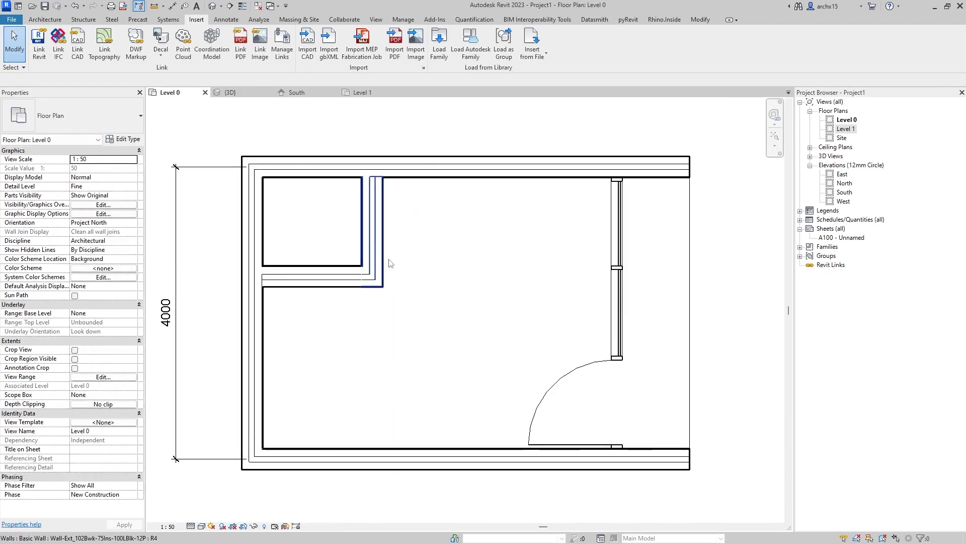
left_click(316, 271)
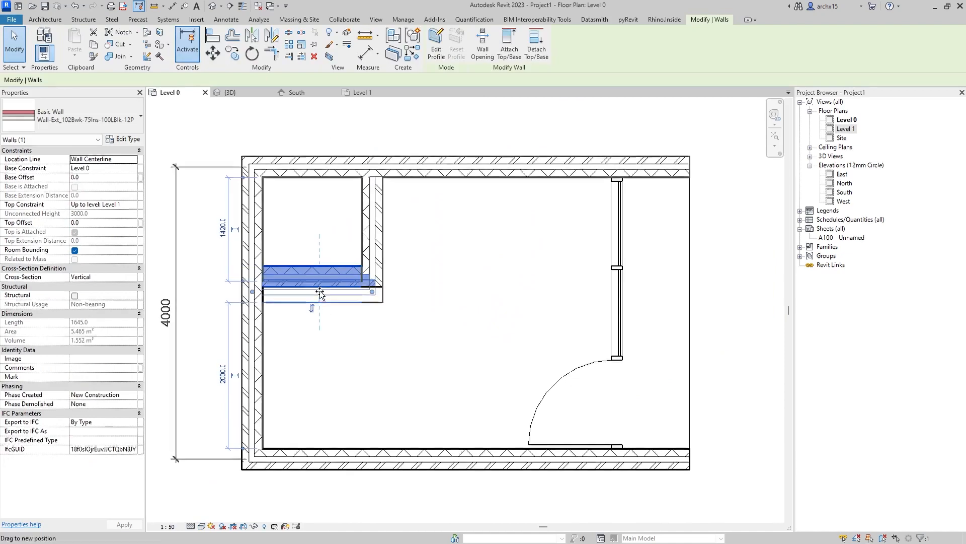
left_click_drag(319, 274, 321, 318)
key("Escape")
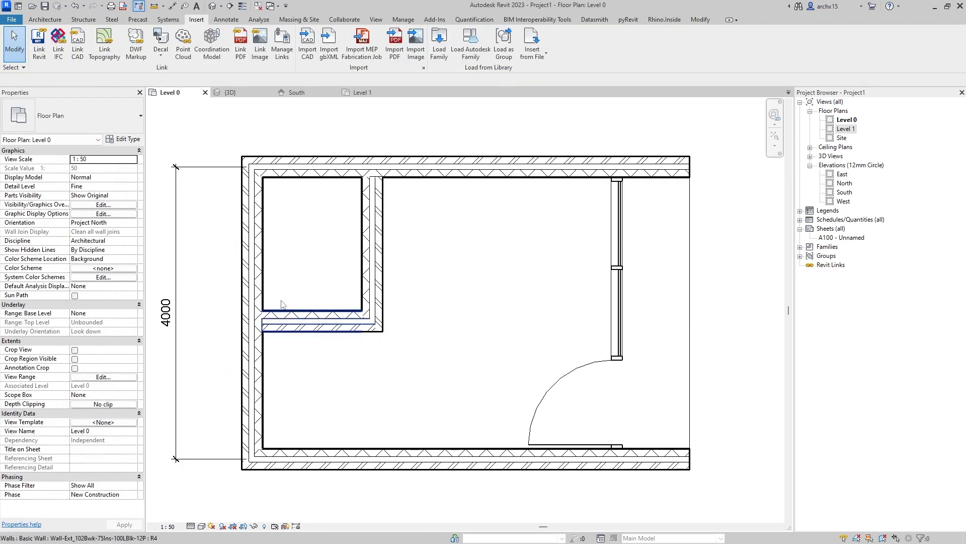
- Place a Doors_IntSgl 810x2110mm door in the corner room's lower wall, close to the outer side wall
left_click(54, 22)
left_click(61, 51)
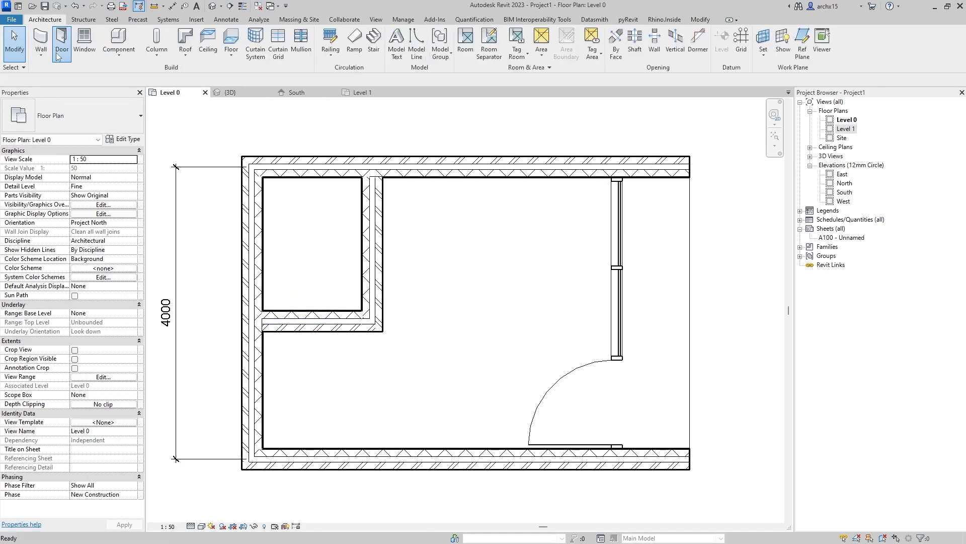
left_click(75, 117)
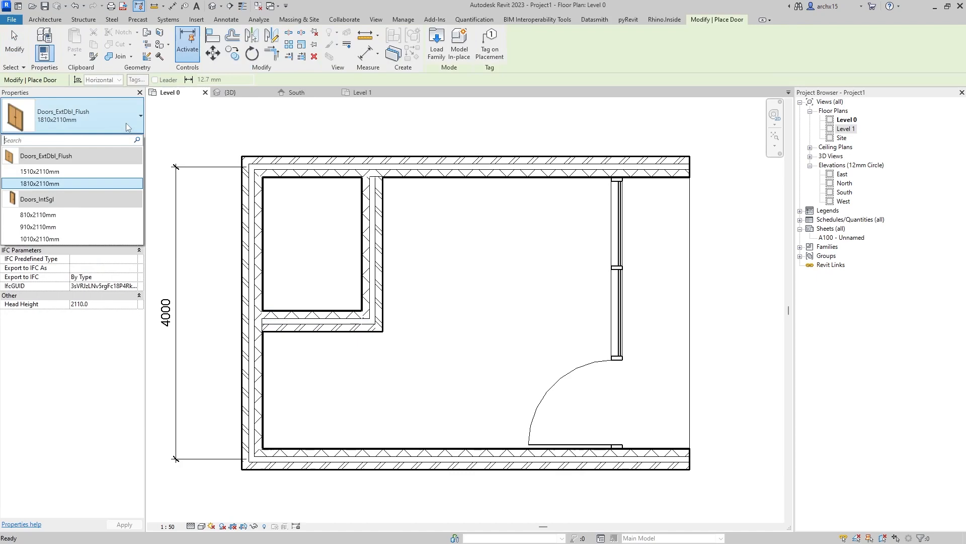
left_click(74, 216)
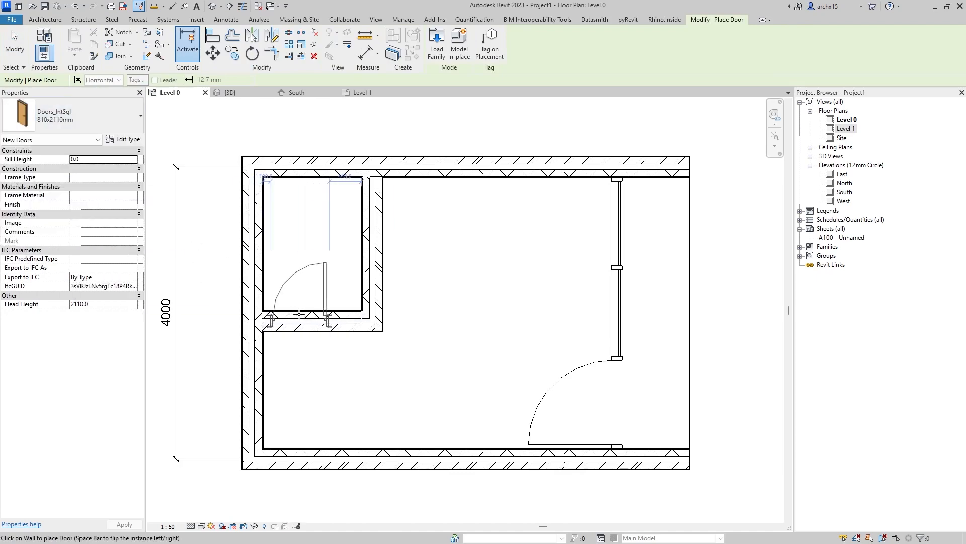
scroll(324, 297, "up", 3)
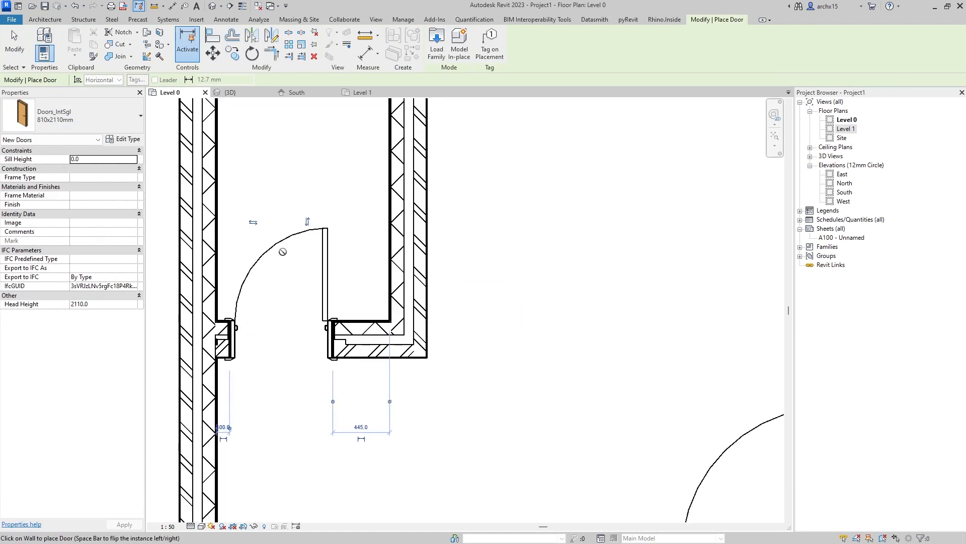
- Flip the new internal door so it hinges beside the outer wall and swings into the corner room
key("space")
left_click(256, 222)
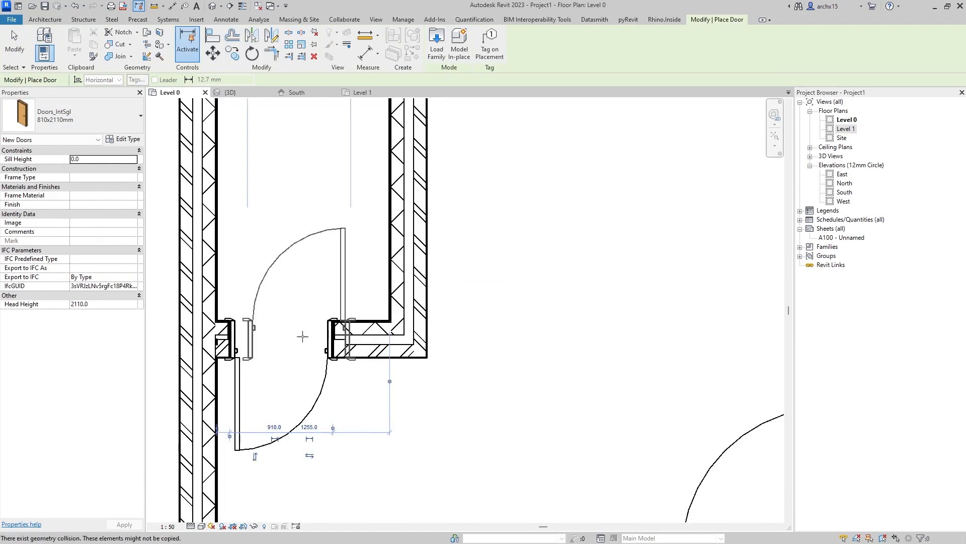
left_click(256, 459)
scroll(279, 410, "down", 4)
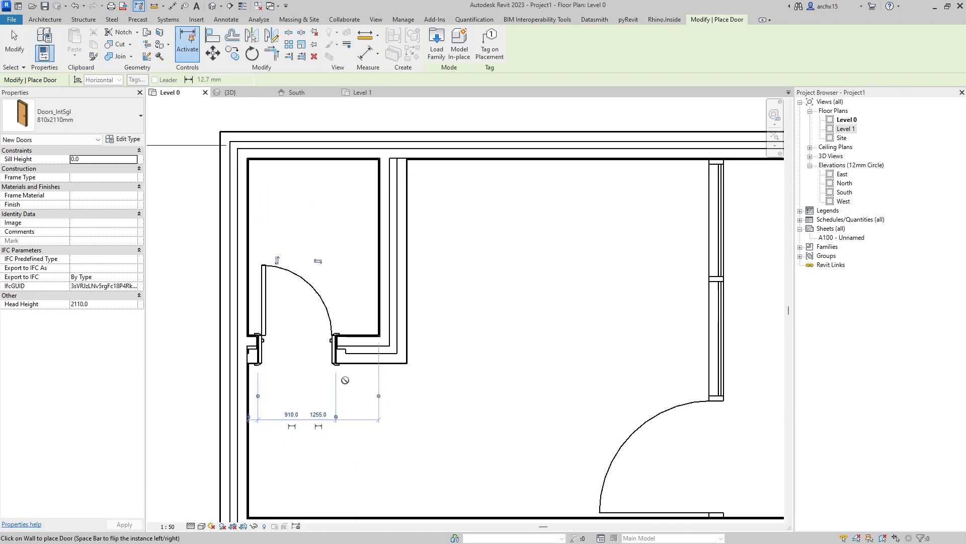
key("Escape")
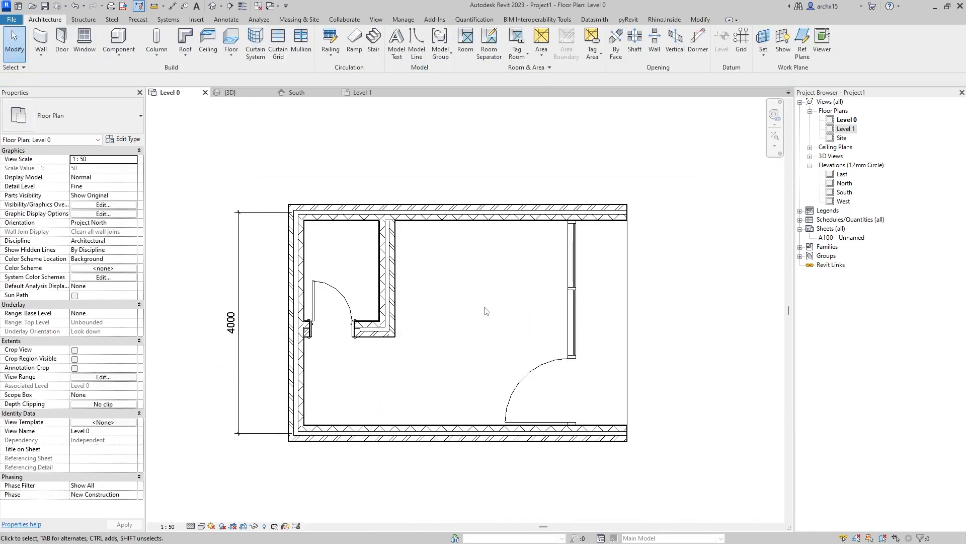
- Place a tagged room in the enclosed corner space of the Level 0 plan
scroll(492, 323, "down", 1)
scroll(490, 321, "up", 2)
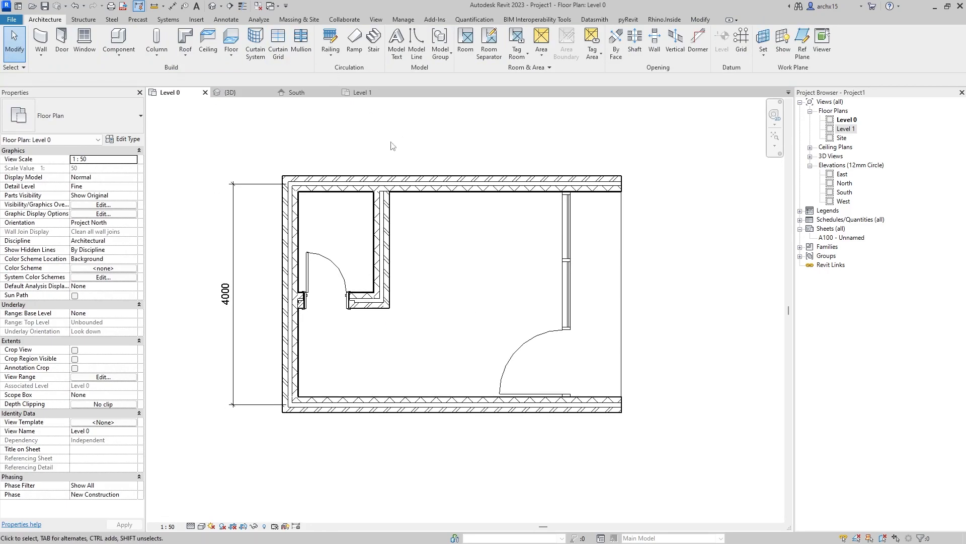
scroll(373, 202, "up", 2)
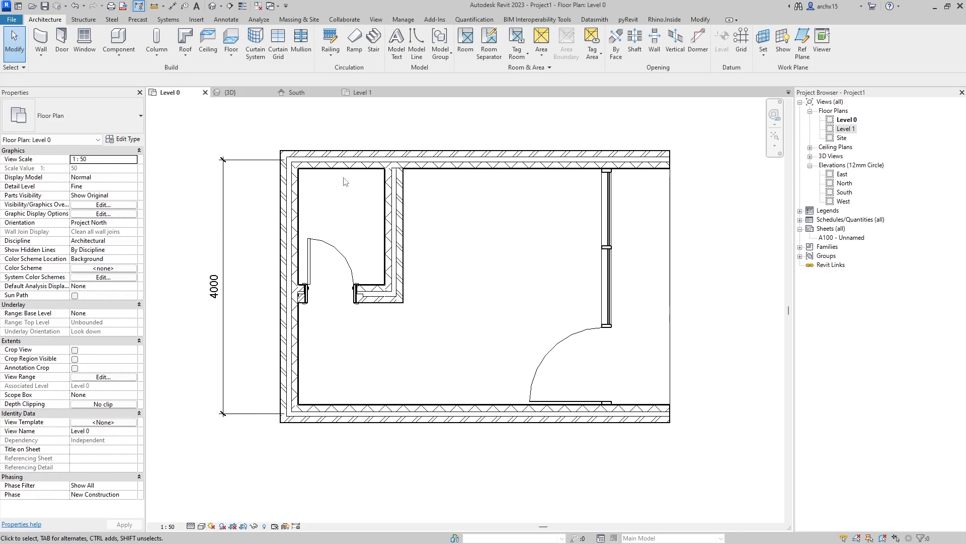
left_click(464, 45)
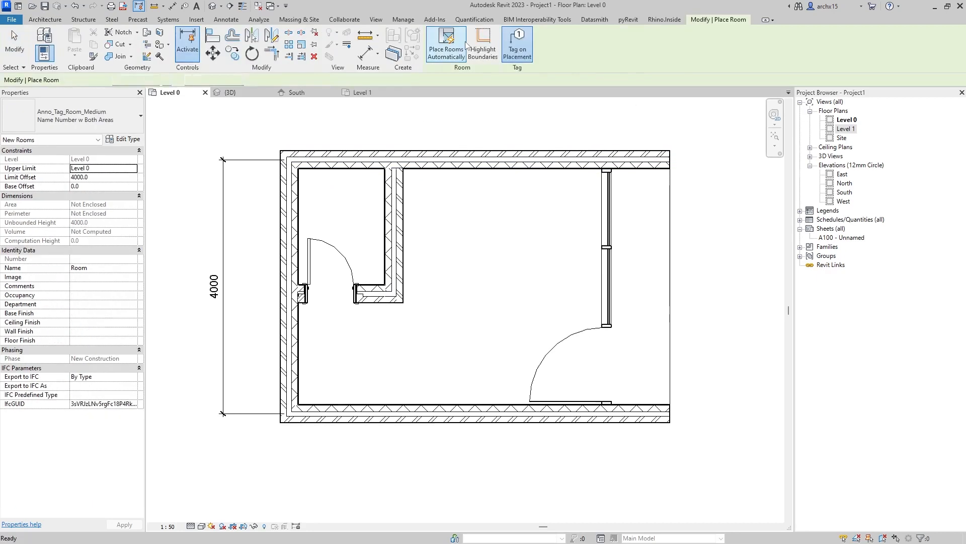
left_click(342, 232)
key("Escape")
key("Escape")
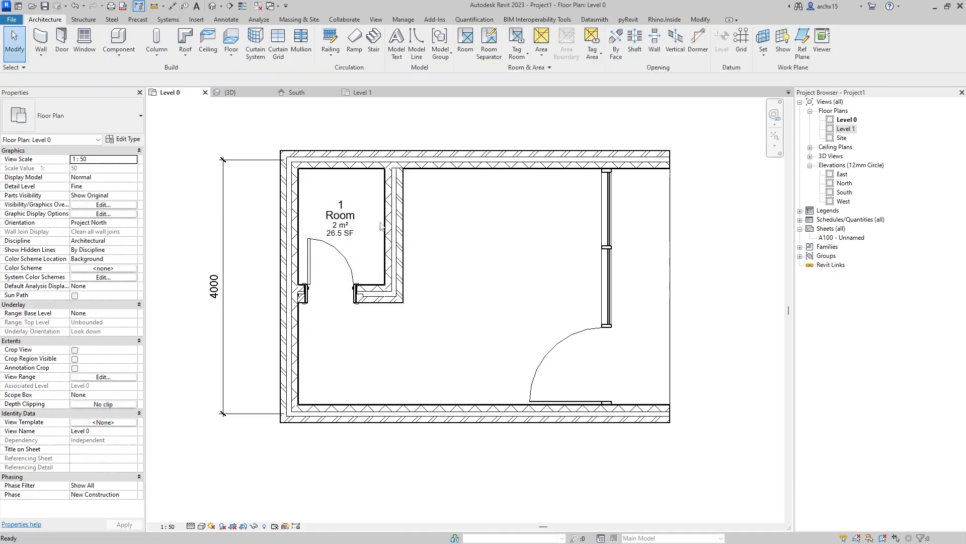
- Change the corner room's tag to the Name Number w Metric Area type
left_click(342, 216)
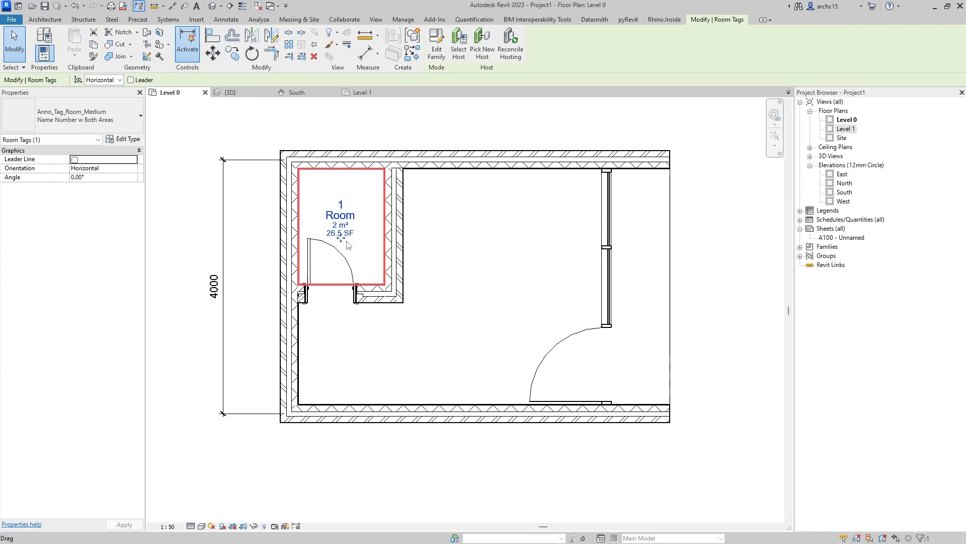
scroll(348, 239, "up", 2)
left_click(124, 122)
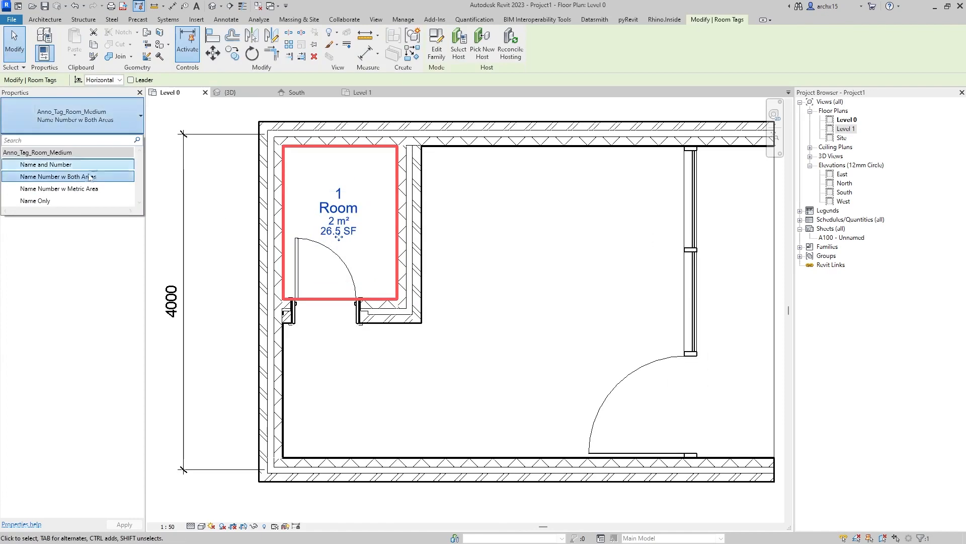
left_click(59, 188)
left_click(473, 257)
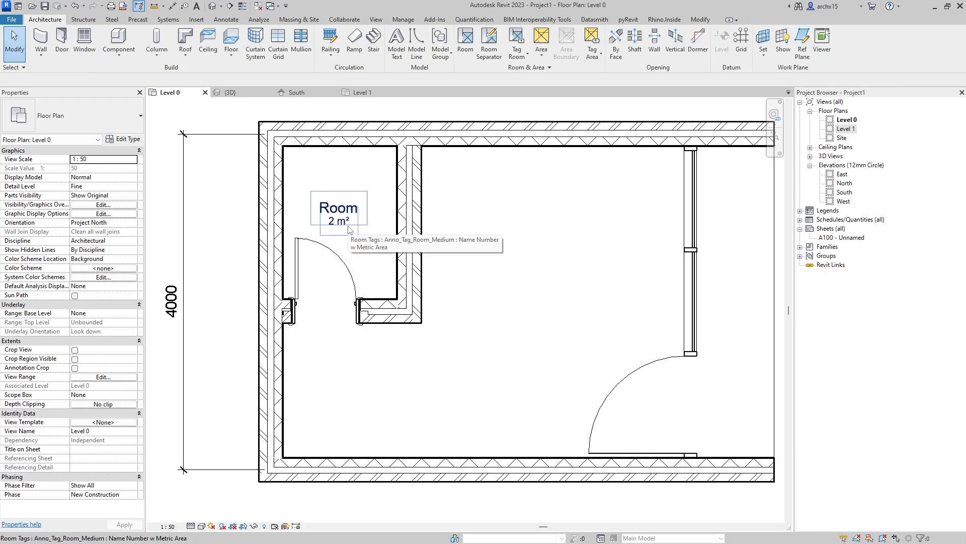
- Turn the 3D view to the front-right corner of the house and set its scale to 1:50
scroll(514, 224, "down", 2)
middle_click_drag(631, 280, 484, 273)
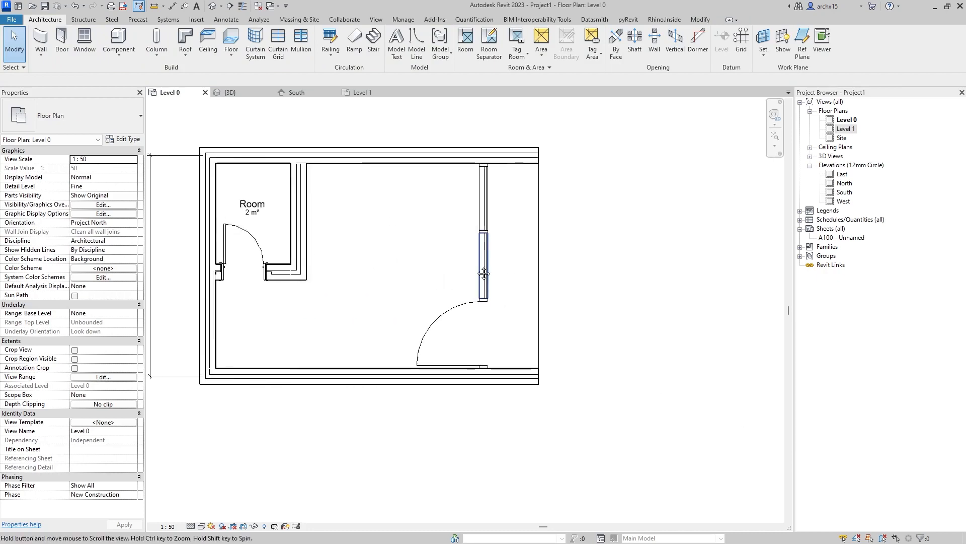
left_click(239, 95)
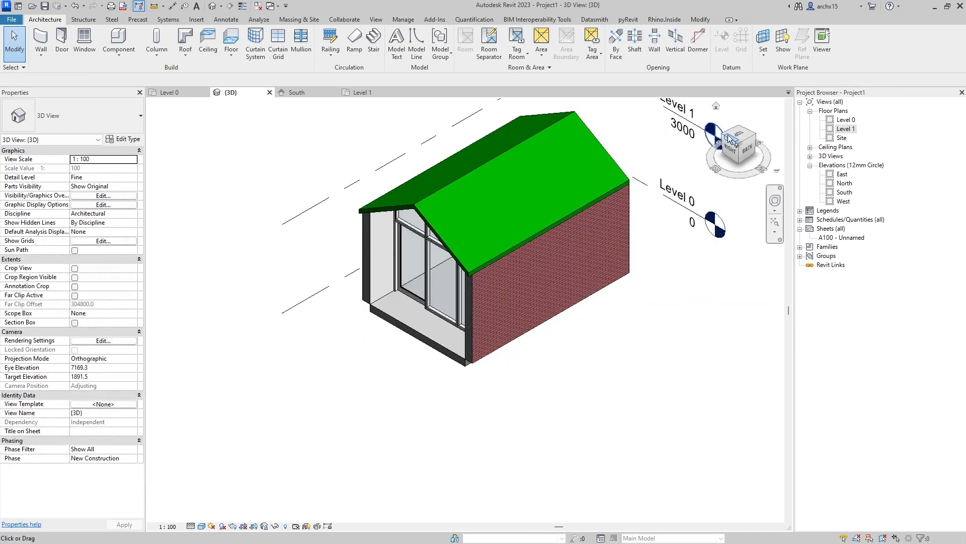
left_click(753, 140)
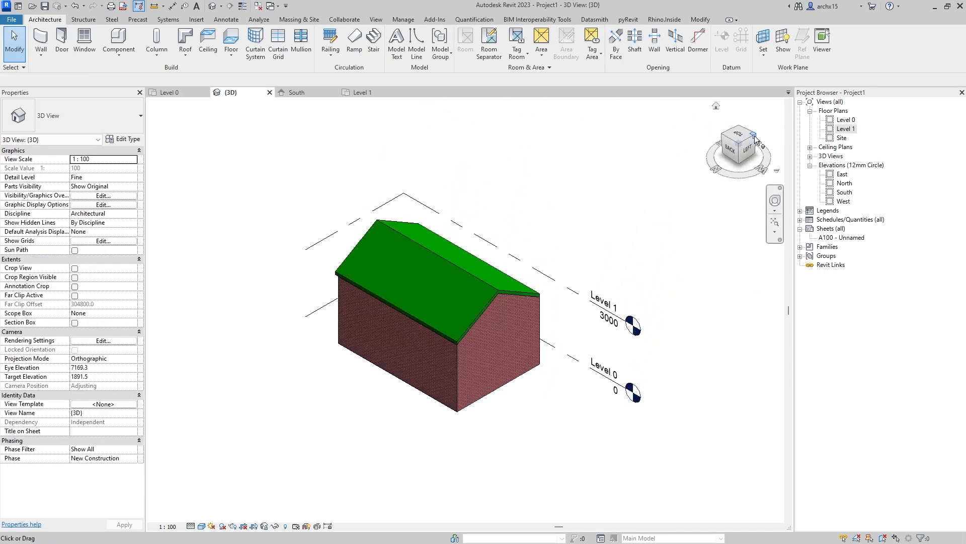
left_click(754, 136)
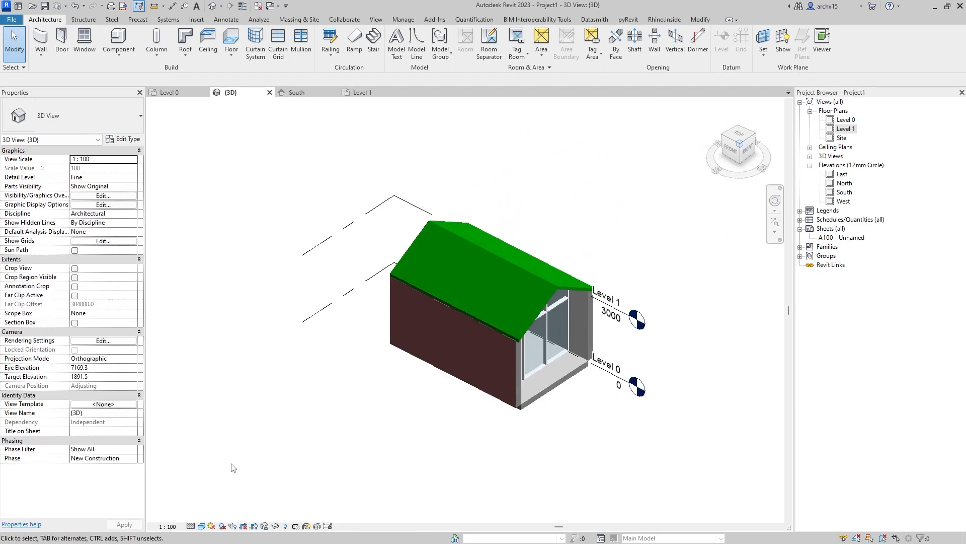
left_click(168, 526)
left_click(173, 448)
scroll(588, 354, "up", 3)
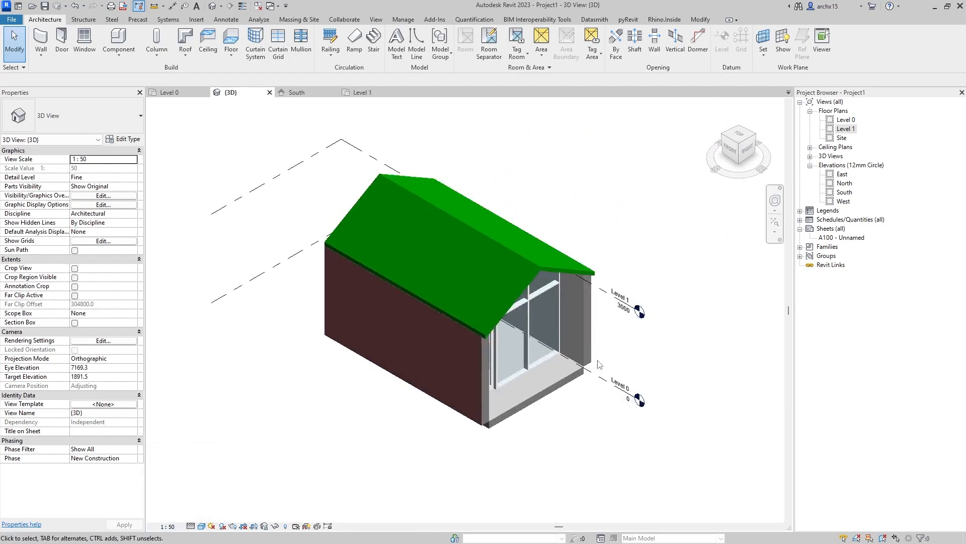
- Examine the open gable end and the corner where the brick side wall meets the timber floor edge
left_click_drag(759, 140, 723, 136)
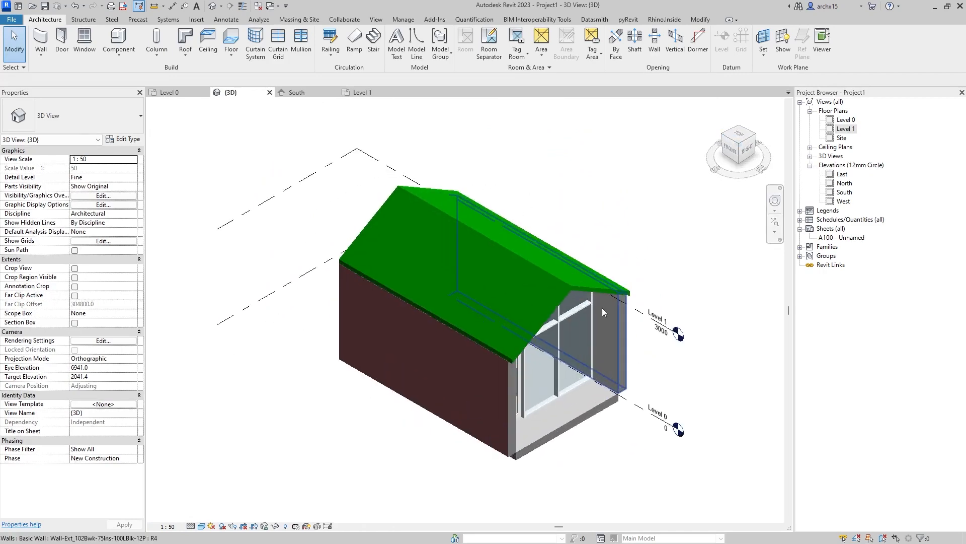
scroll(596, 319, "up", 2)
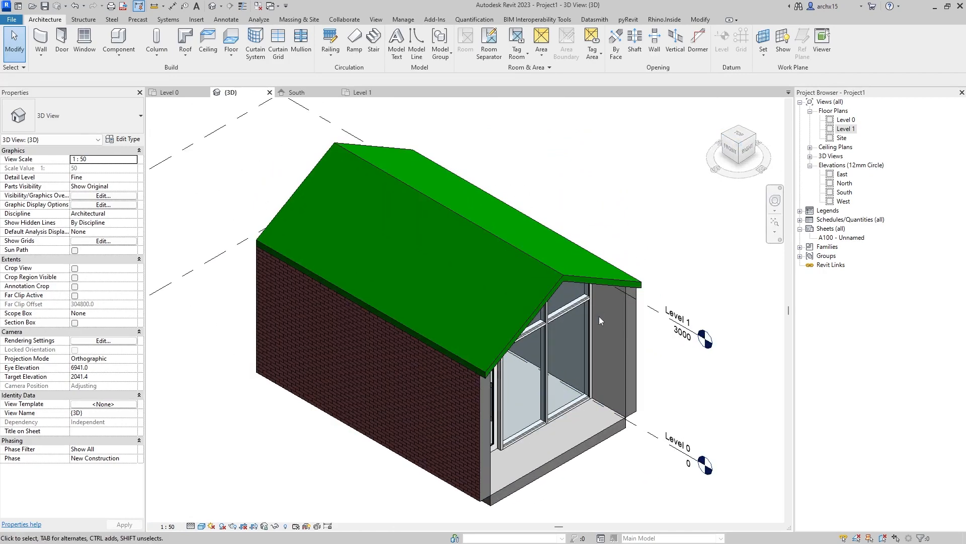
left_click(603, 279)
key("Escape")
scroll(503, 443, "up", 2)
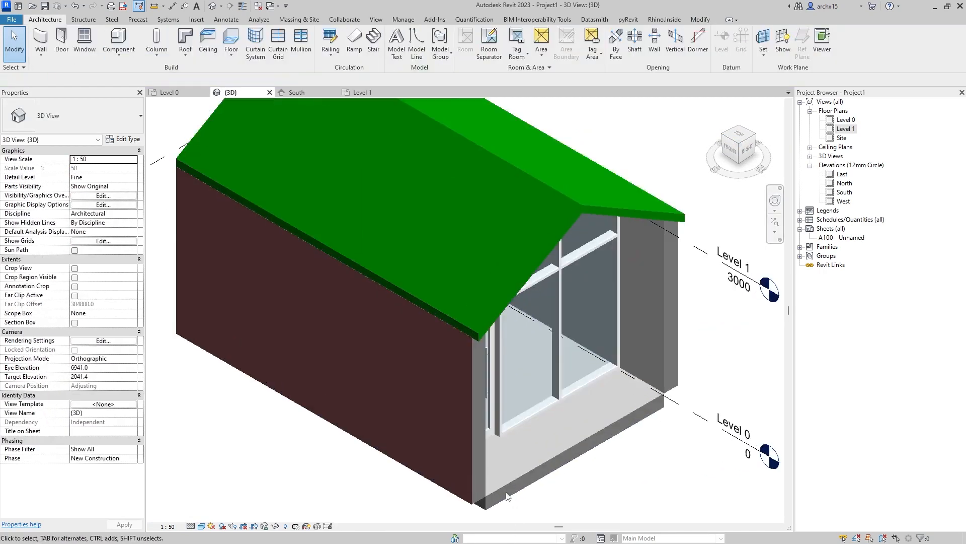
scroll(493, 453, "down", 2)
scroll(481, 456, "up", 3)
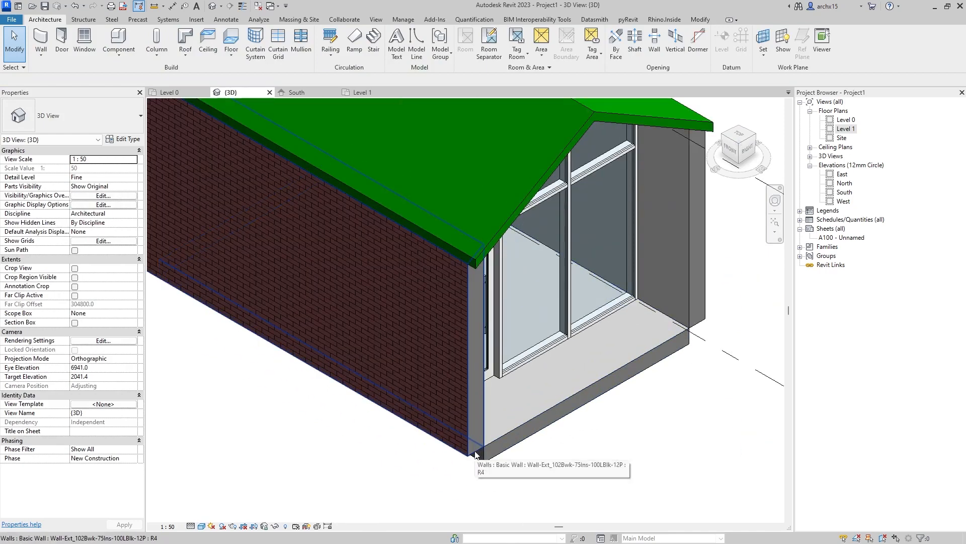
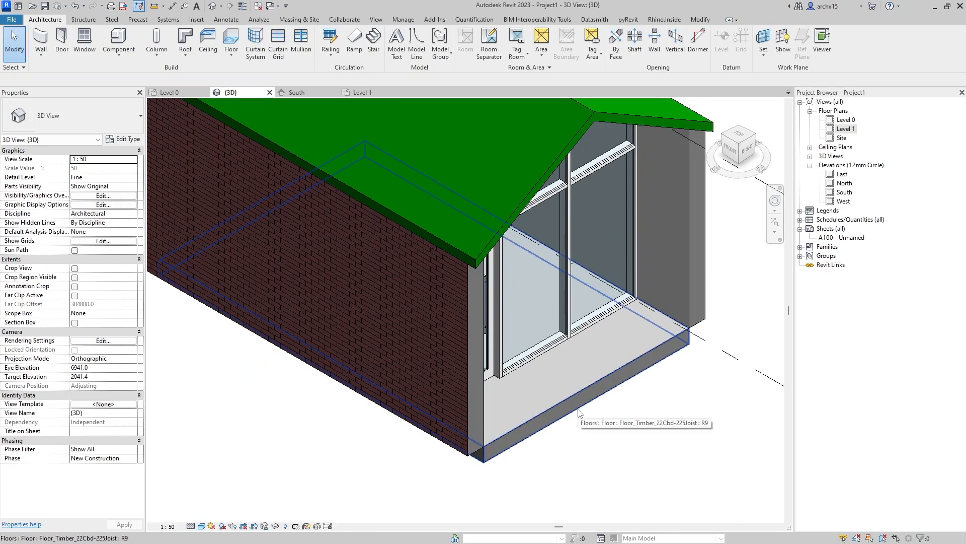
- Assign the Default Roof material to the structure layer of the Roof_Generic-125mm roof type
left_click(550, 173)
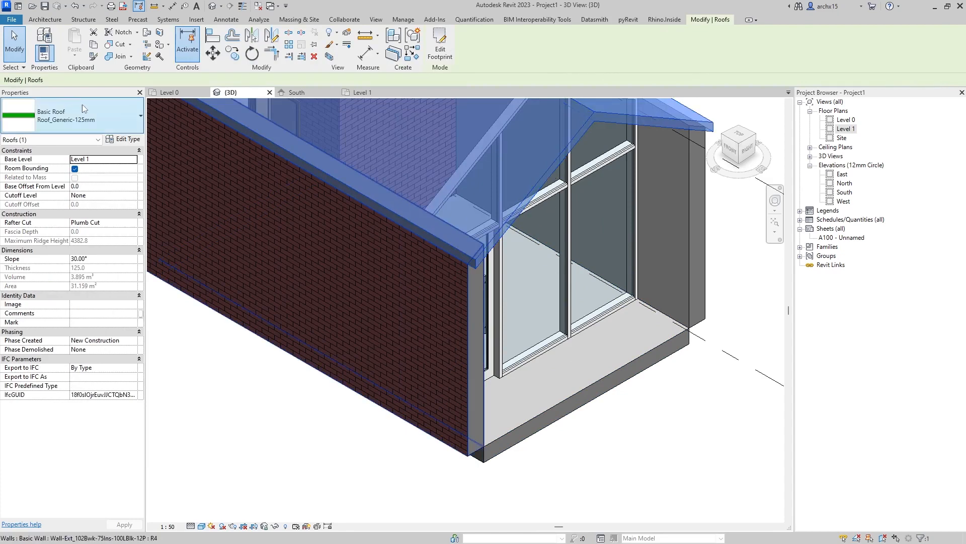
left_click(126, 138)
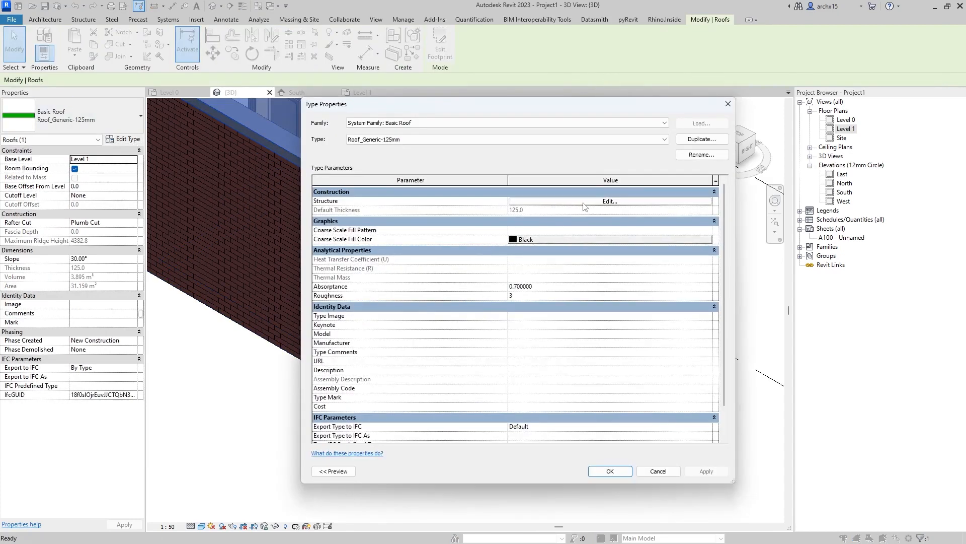
left_click(609, 202)
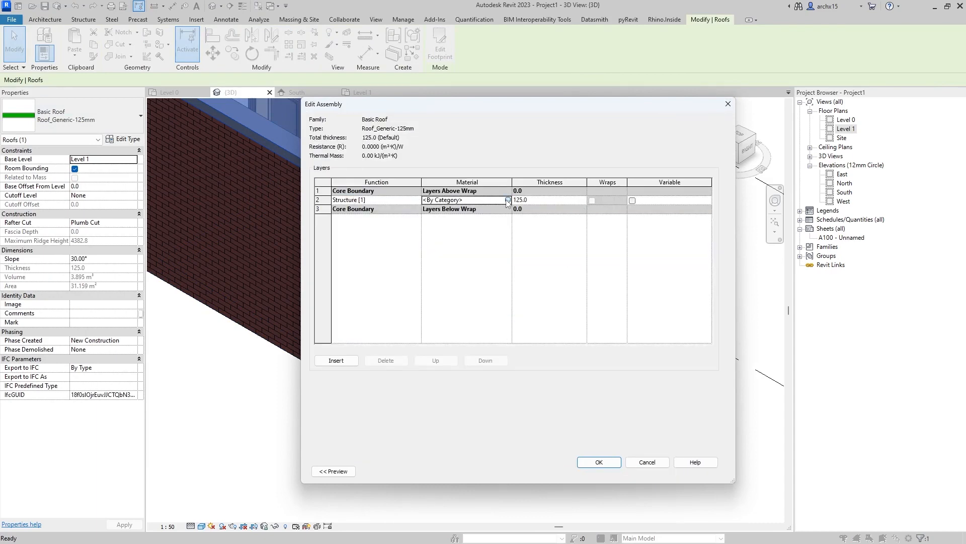
left_click(508, 201)
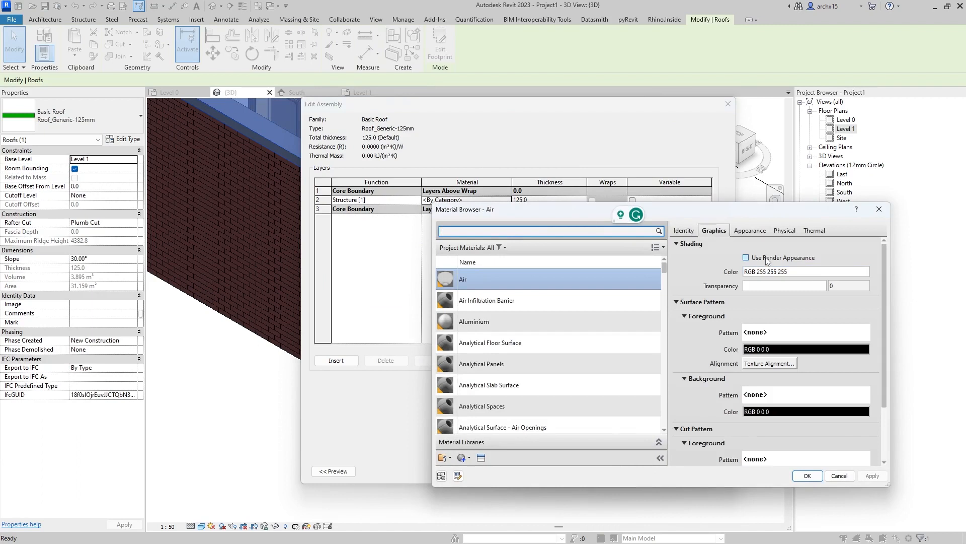
left_click(749, 232)
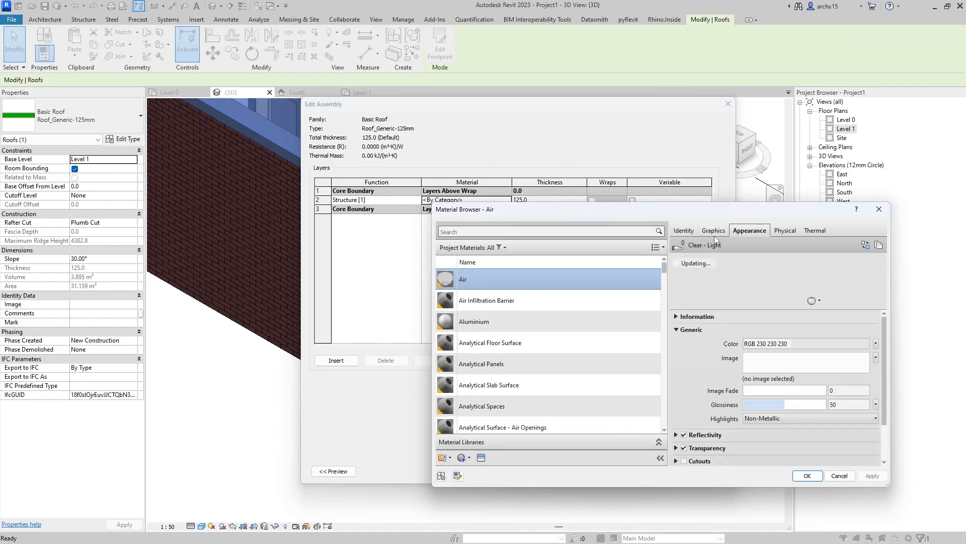
left_click(715, 231)
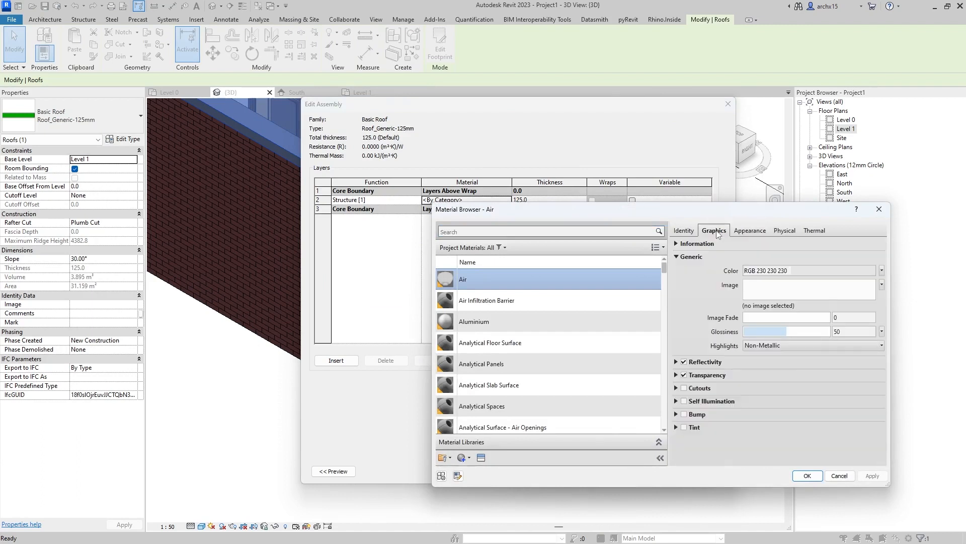
left_click(552, 232)
type("default roof")
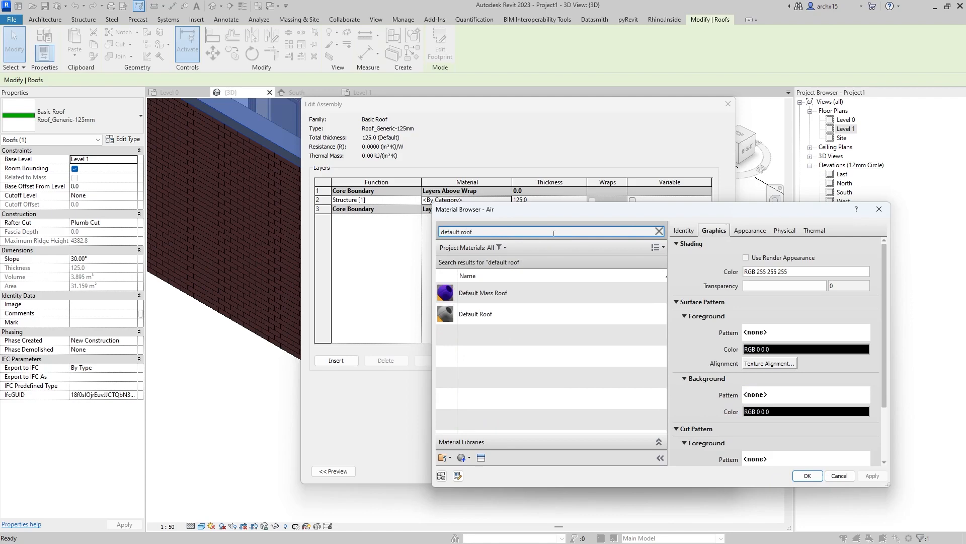
left_click(536, 312)
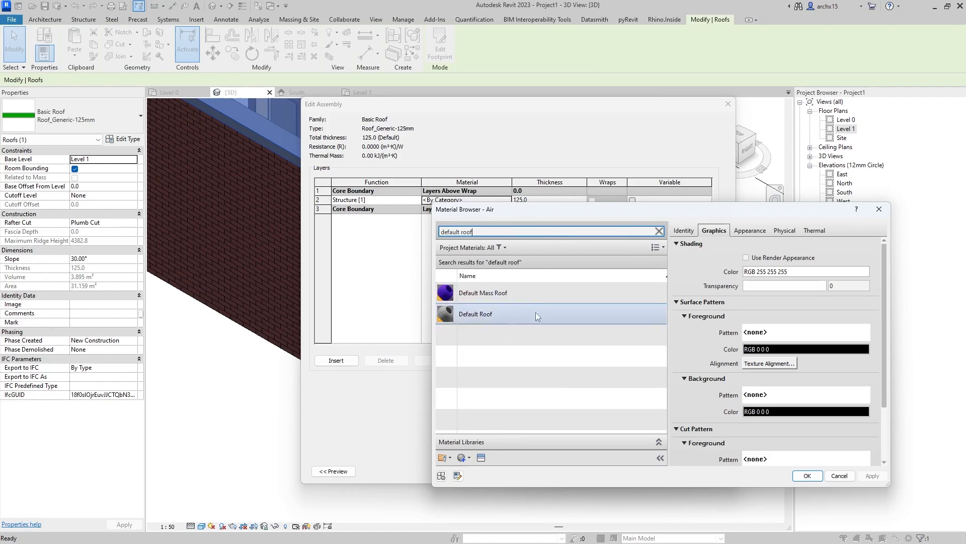
- Set the Default Roof material's shading colour to dark teal, RGB 0 90 100, and apply the roof type changes
left_click(811, 273)
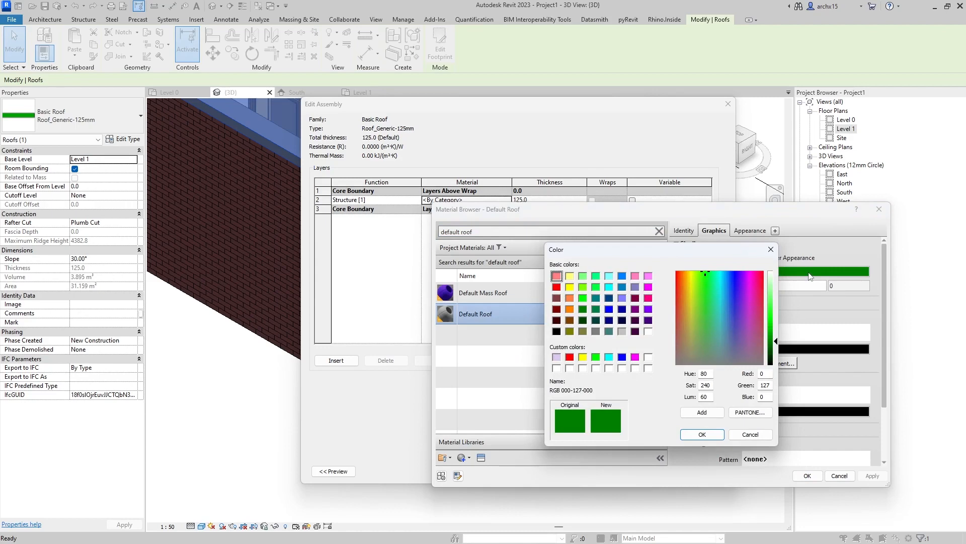
left_click(726, 276)
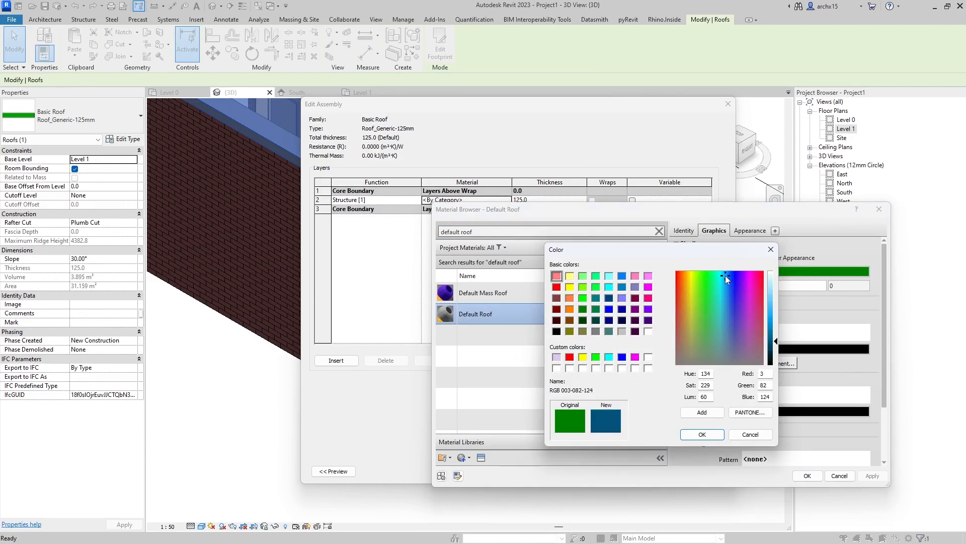
left_click(721, 271)
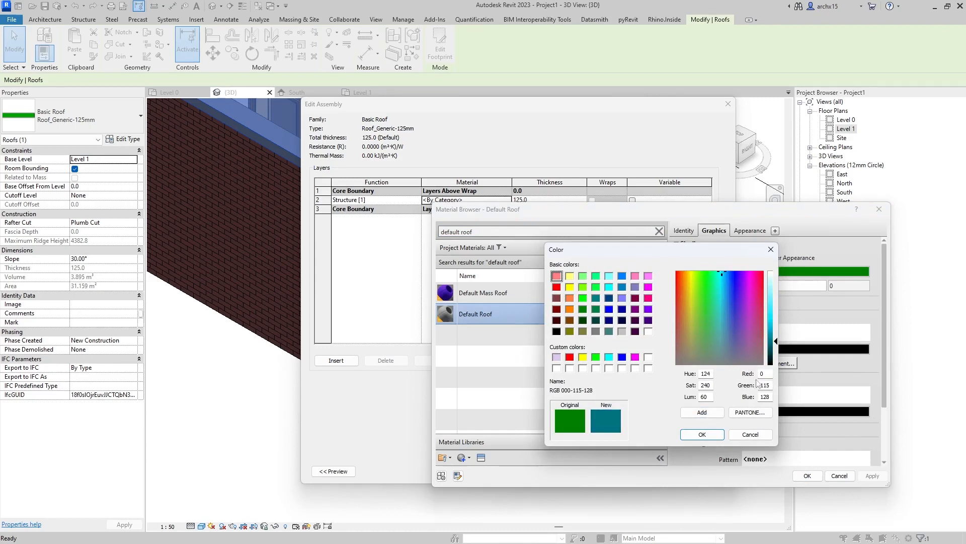
left_click_drag(775, 324, 775, 347)
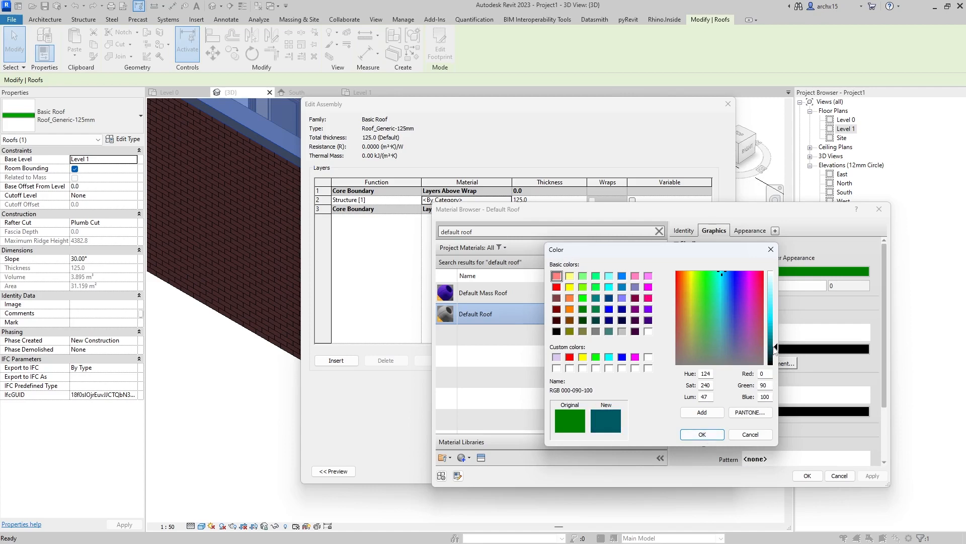
left_click(702, 434)
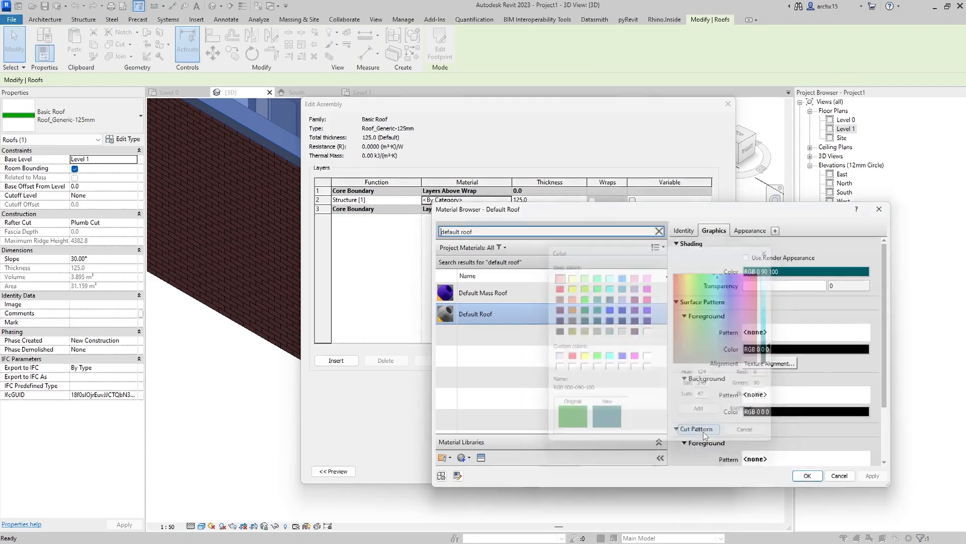
left_click(807, 476)
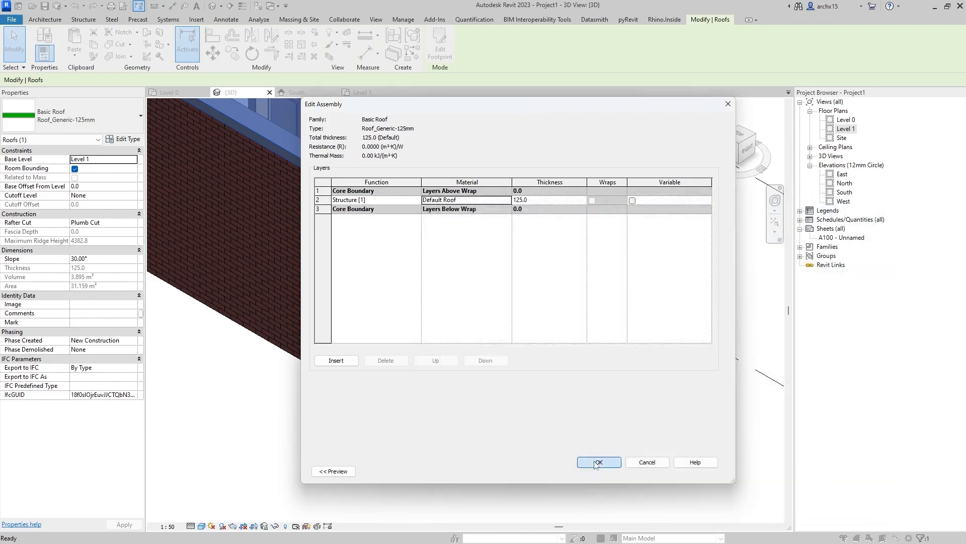
left_click(598, 462)
left_click(614, 474)
left_click(625, 464)
- Edit the roof footprint in the Level 1 plan and move both long sloped edges about 310 mm outward beyond the side walls
scroll(563, 401, "down", 2)
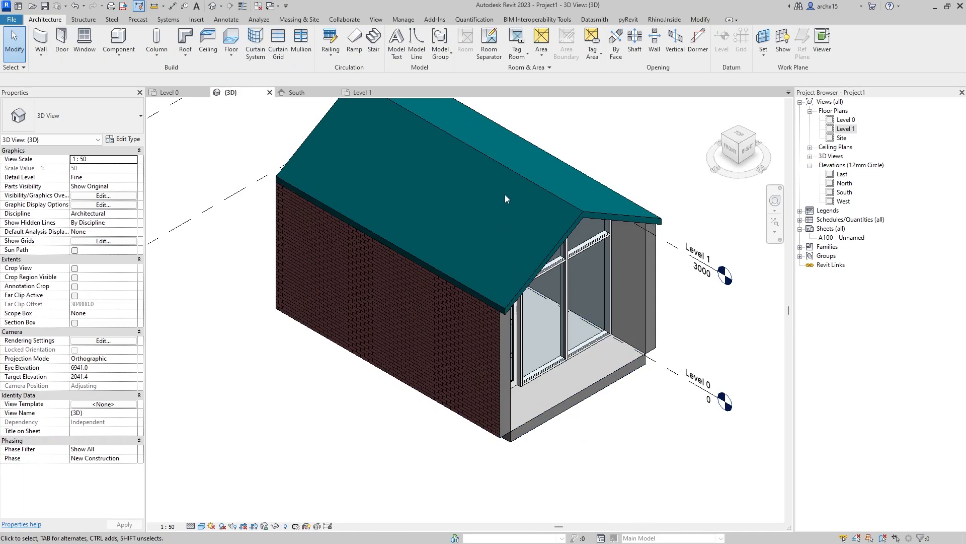
scroll(487, 302, "up", 5)
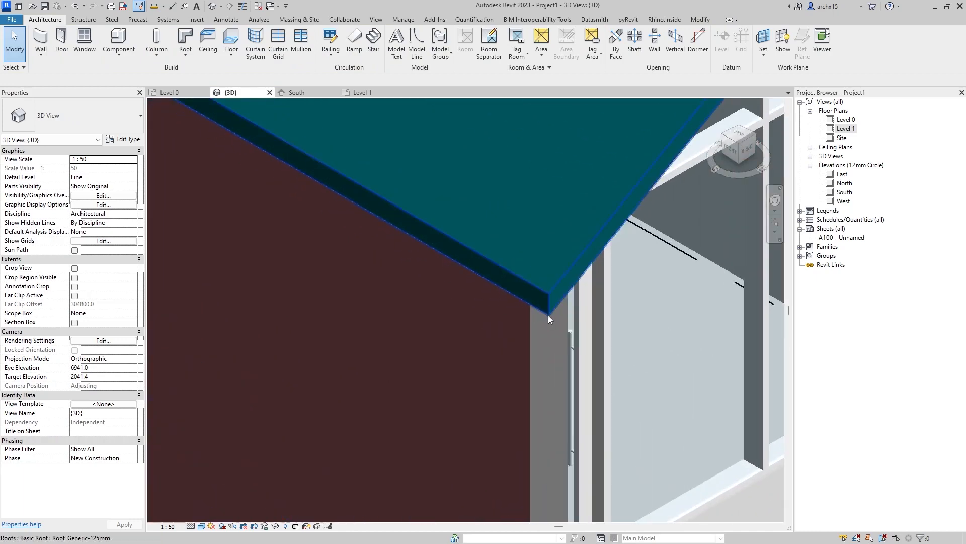
scroll(548, 311, "down", 5)
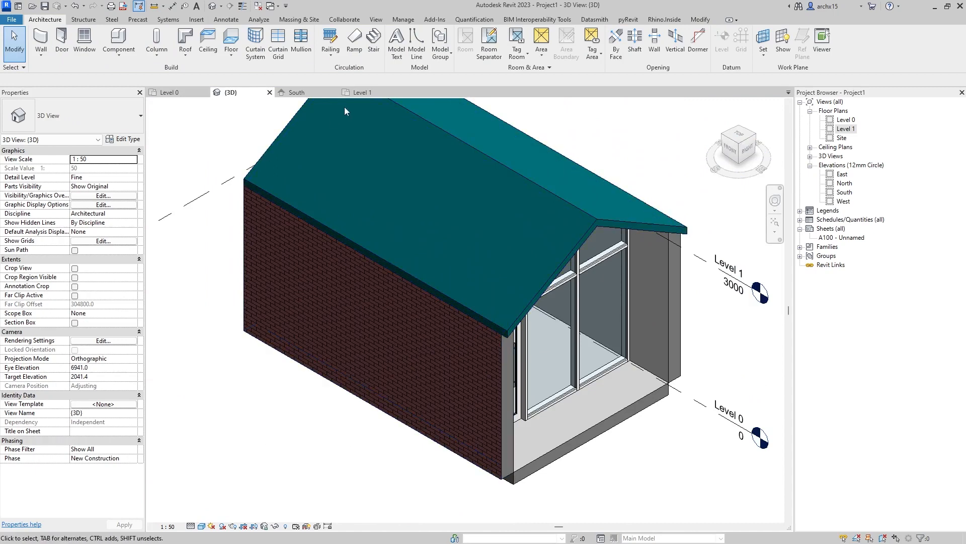
left_click(355, 93)
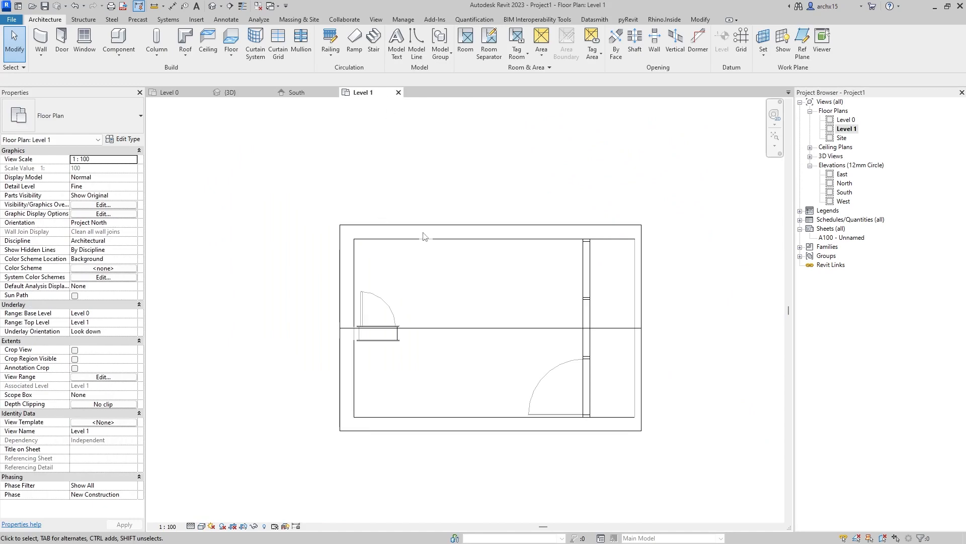
left_click(451, 225)
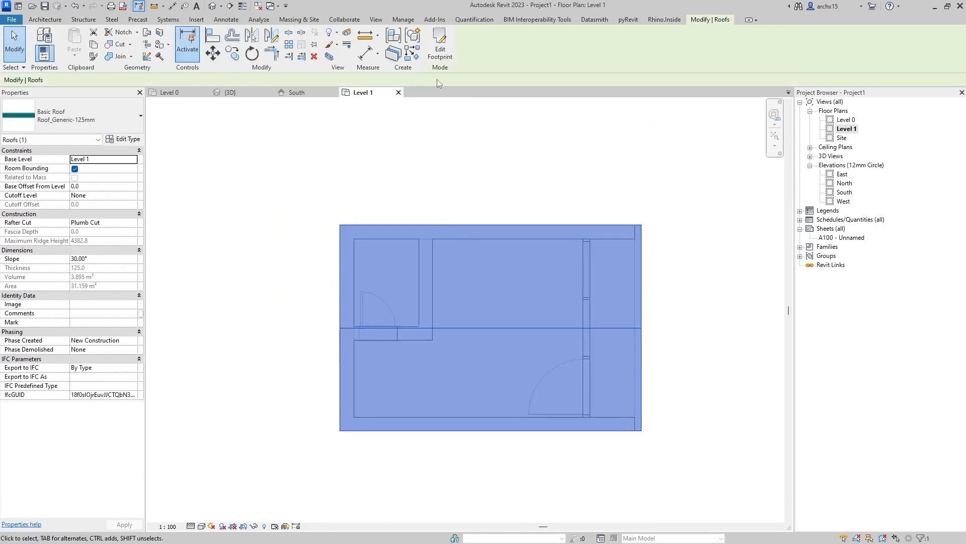
left_click(441, 51)
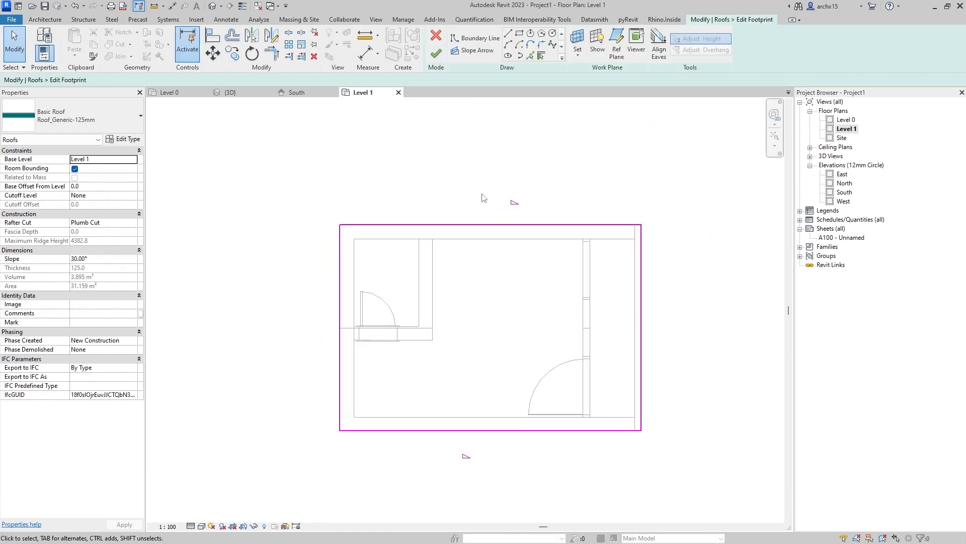
left_click(507, 225)
left_click_drag(507, 225, 508, 210)
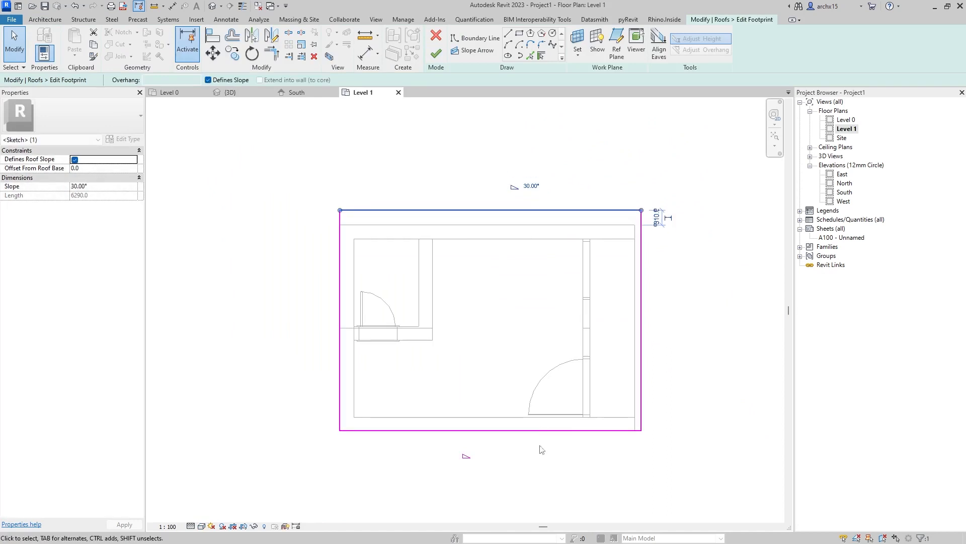
left_click(536, 431)
left_click_drag(536, 442, 535, 445)
left_click(437, 123)
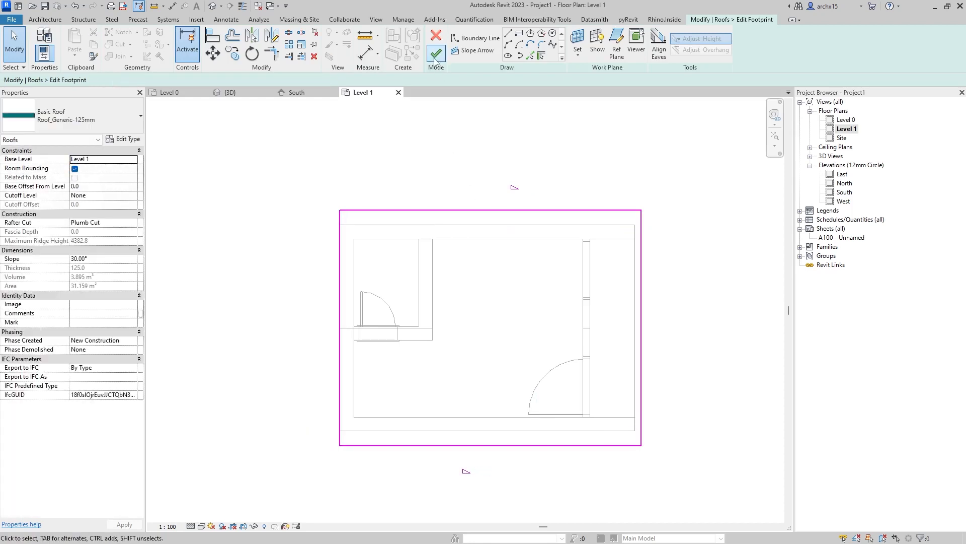
- Move both gable edges of the roof footprint outward, the glazed end to 1400 mm from the glazed wall, and finish the footprint
left_click(341, 279)
left_click_drag(333, 282, 318, 283)
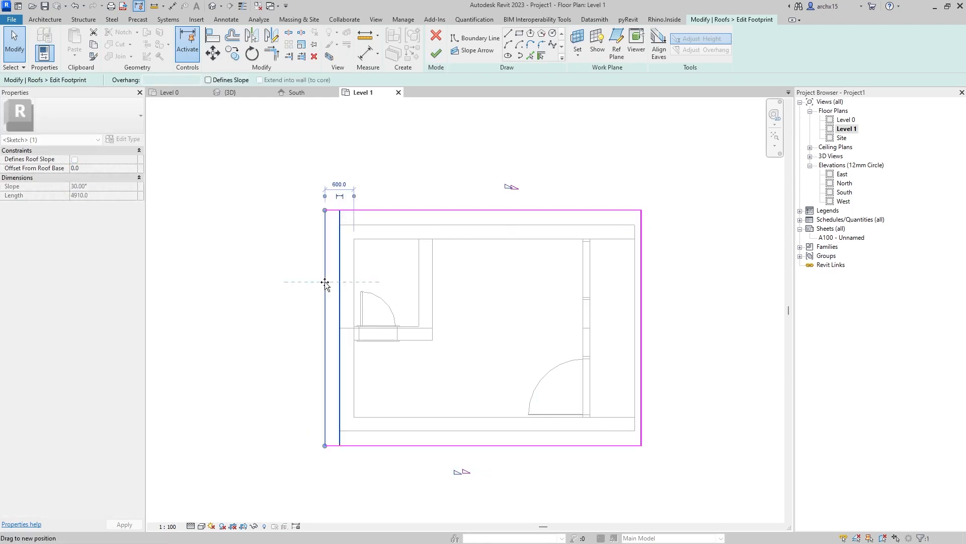
left_click(642, 300)
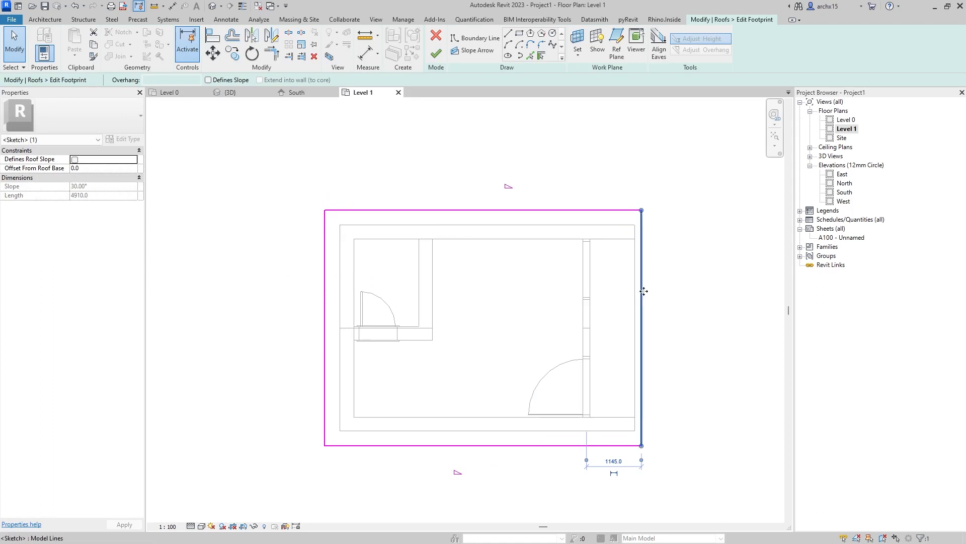
left_click_drag(655, 292, 659, 296)
left_click(715, 298)
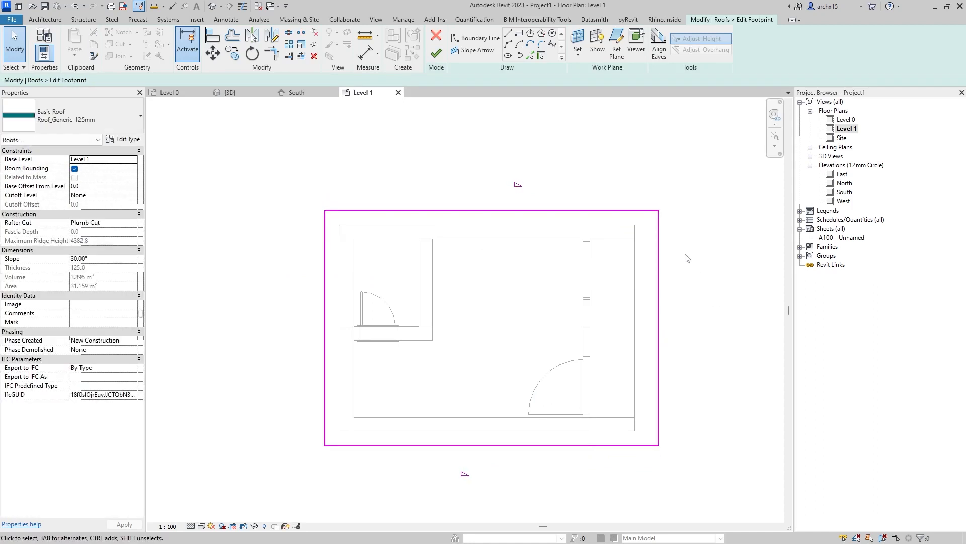
left_click(660, 288)
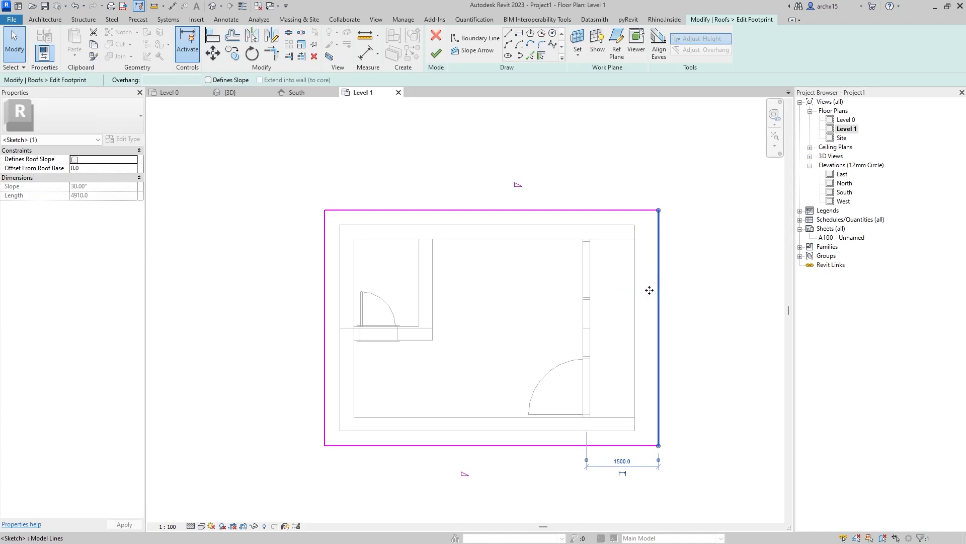
left_click_drag(650, 290, 654, 289)
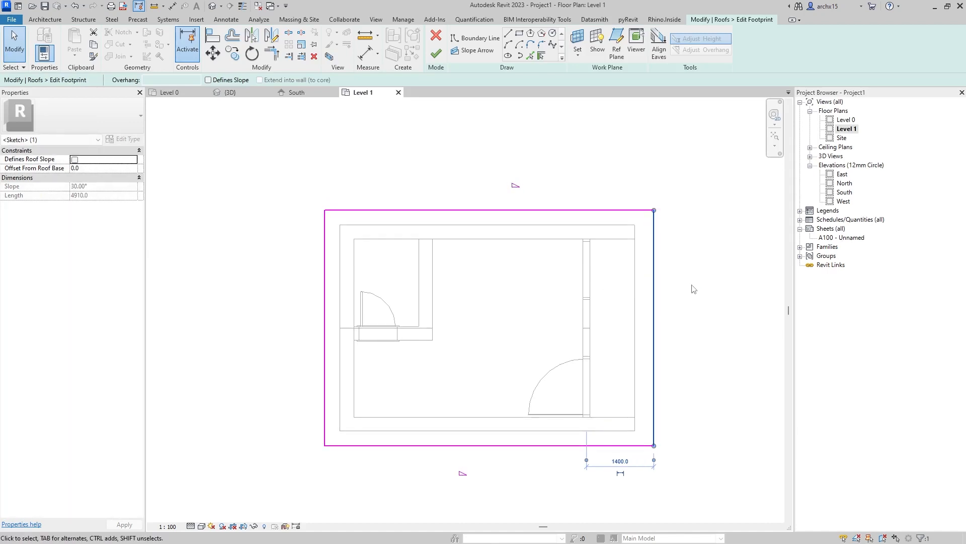
left_click(692, 288)
left_click(436, 53)
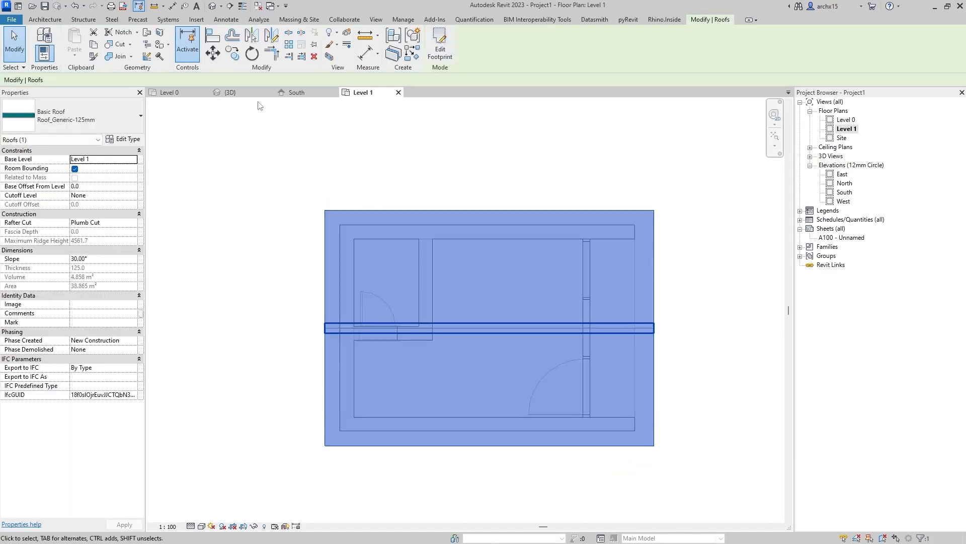
- Set the 3D view's projection mode to Perspective and turn it to a low view of the house's glazed gable
left_click(230, 92)
scroll(405, 272, "down", 3)
left_click(524, 467)
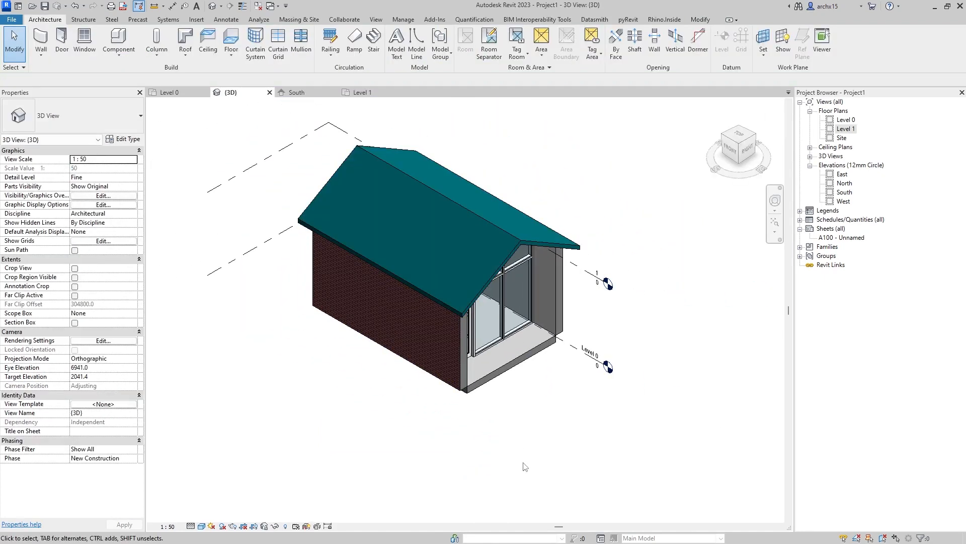
middle_click_drag(463, 195, 515, 308, "shift")
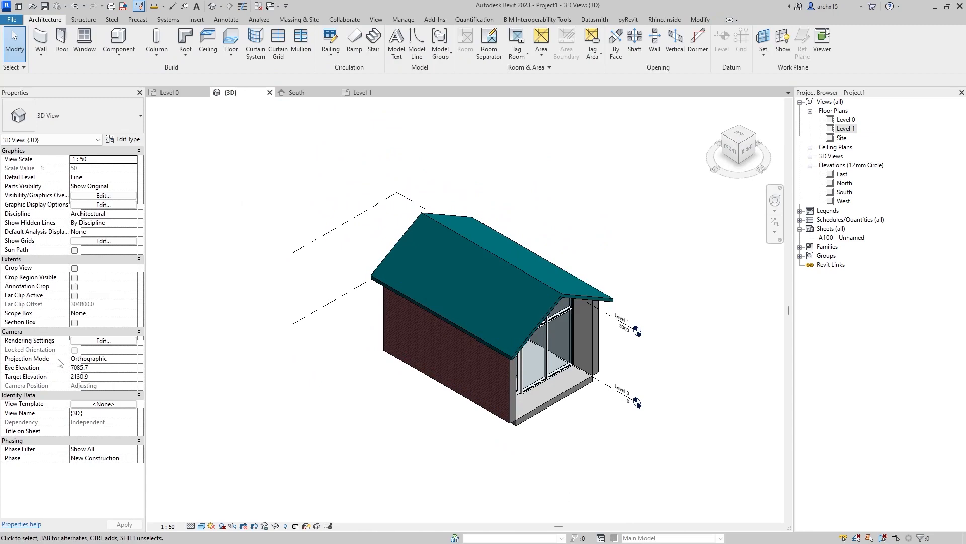
left_click(103, 359)
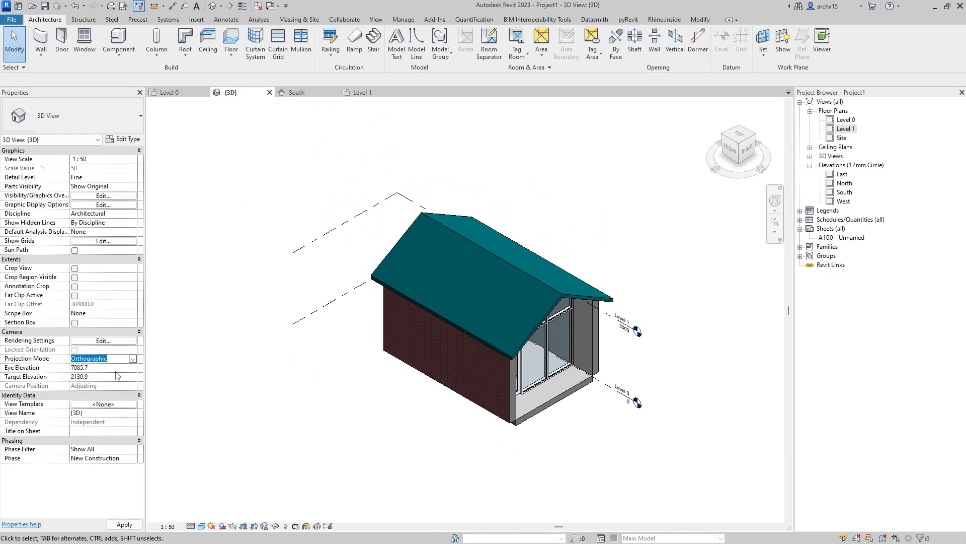
left_click(116, 372)
left_click(738, 143)
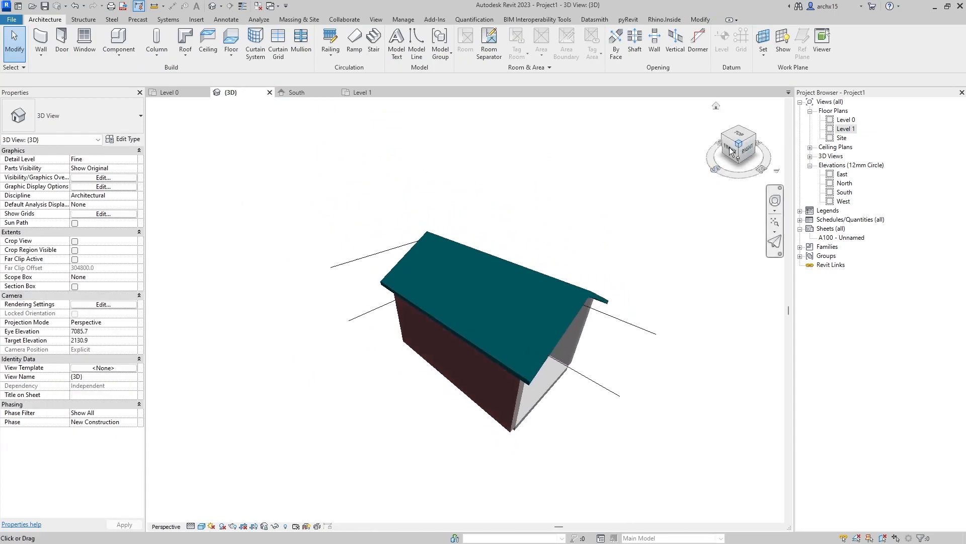
scroll(596, 413, "up", 2)
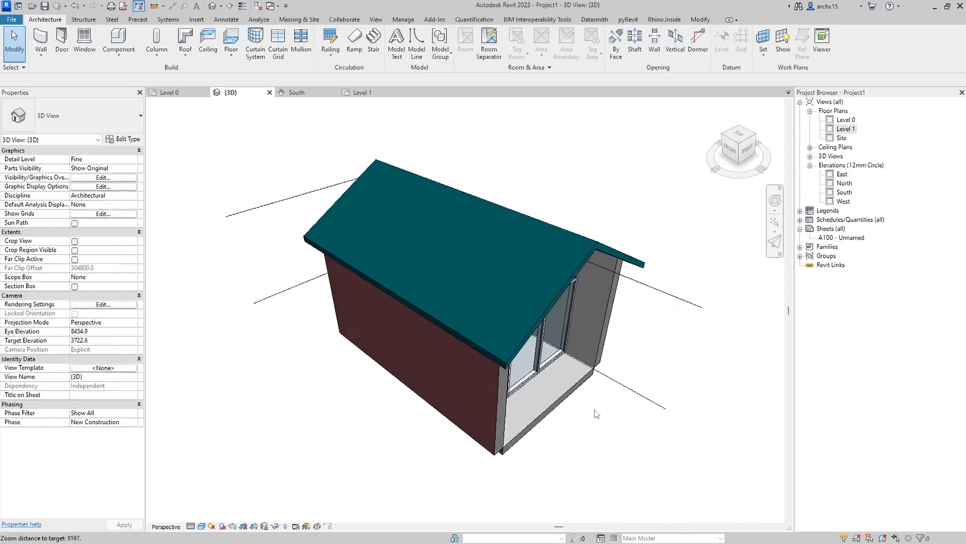
middle_click_drag(594, 410, 502, 293, "shift")
scroll(501, 291, "down", 4)
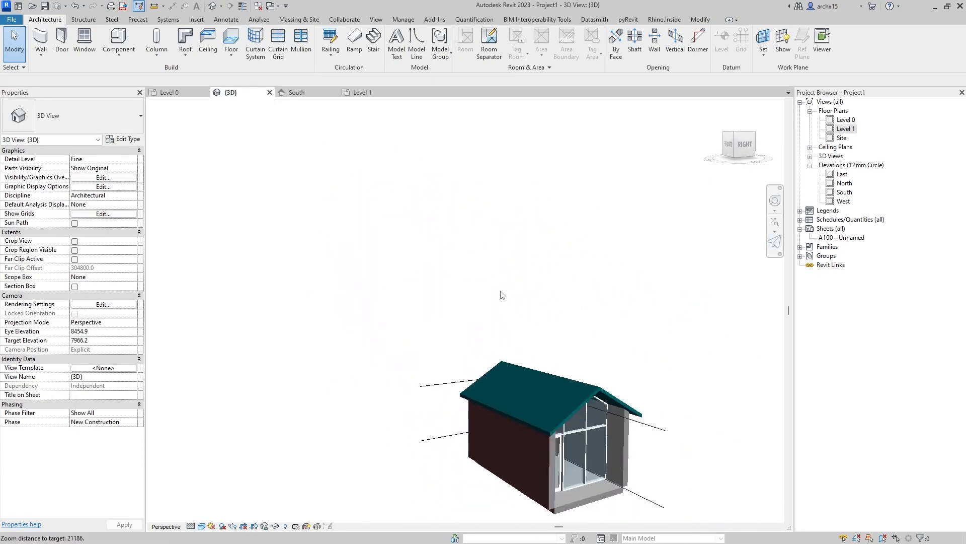
scroll(572, 457, "up", 4)
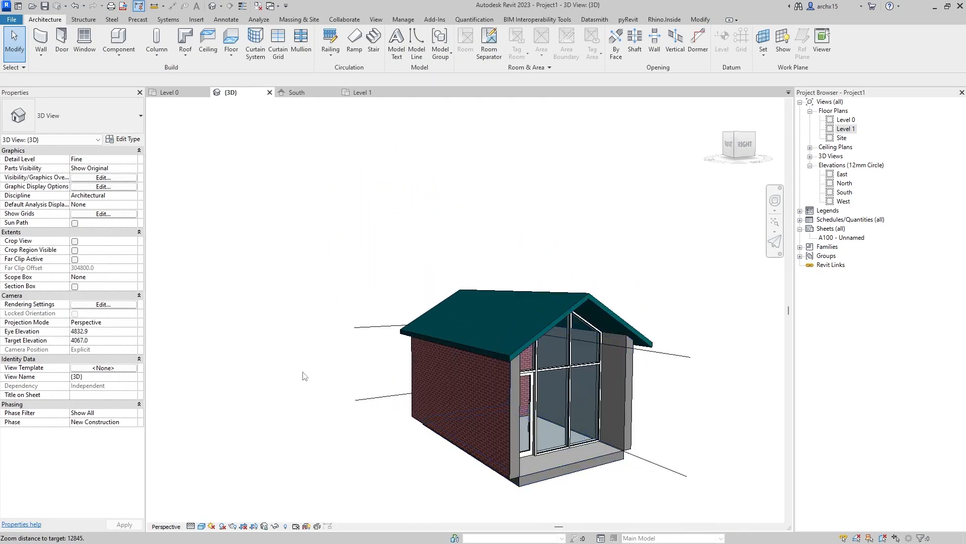
- Set the 3D view to Orthographic projection at 1:50 scale and turn it to the front-right isometric viewpoint
left_click(136, 323)
left_click(116, 331)
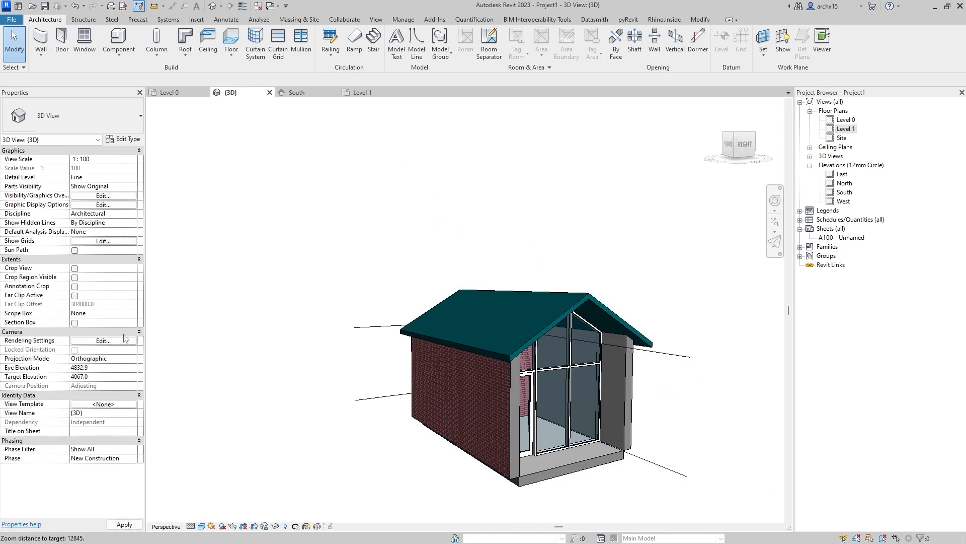
left_click(738, 135)
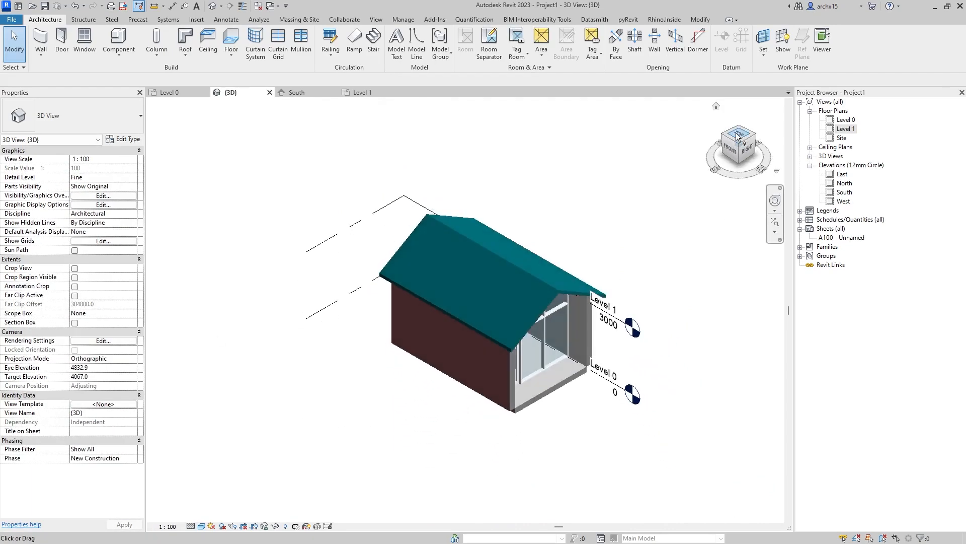
left_click(174, 527)
left_click(195, 452)
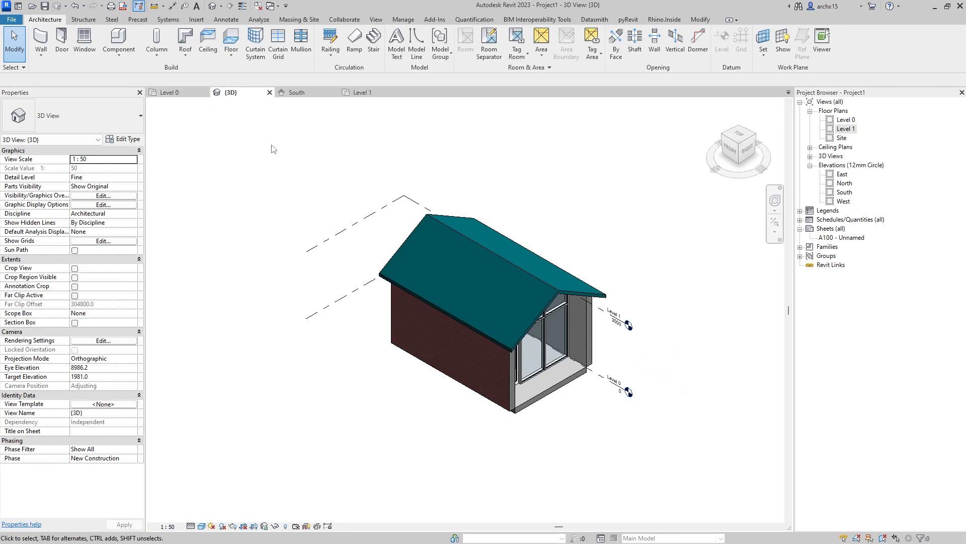
- Add a roof fascia along the near long eave and both sloped roof edges of the glazed gable
scroll(451, 288, "up", 3)
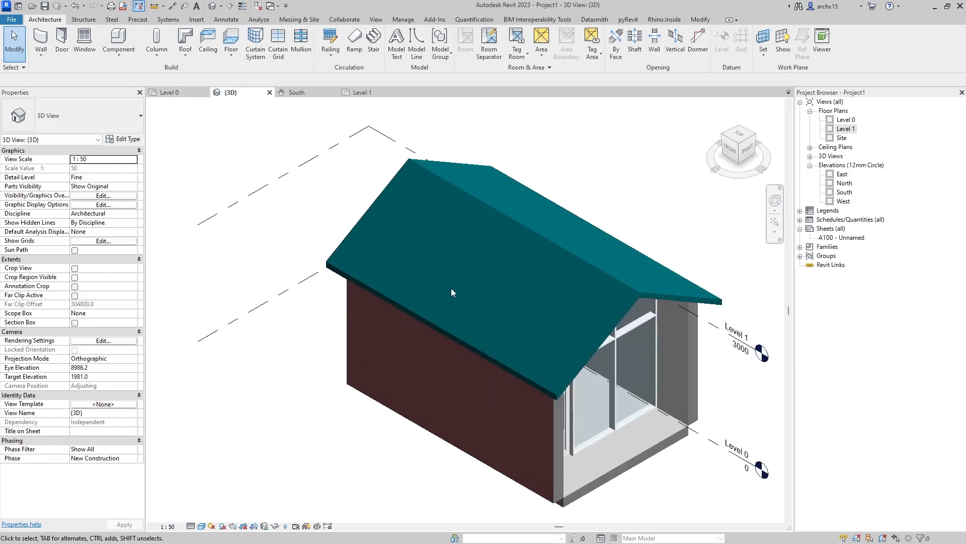
left_click(185, 56)
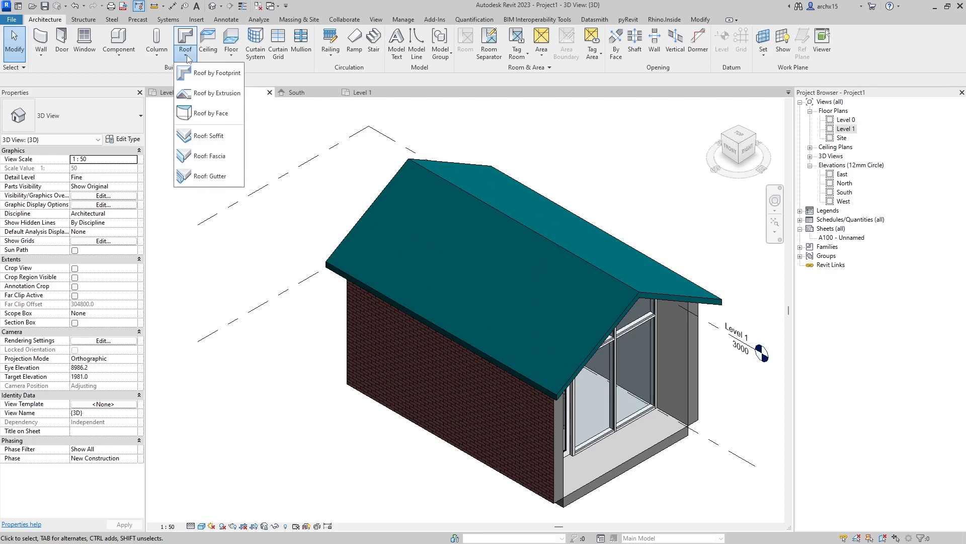
left_click(210, 157)
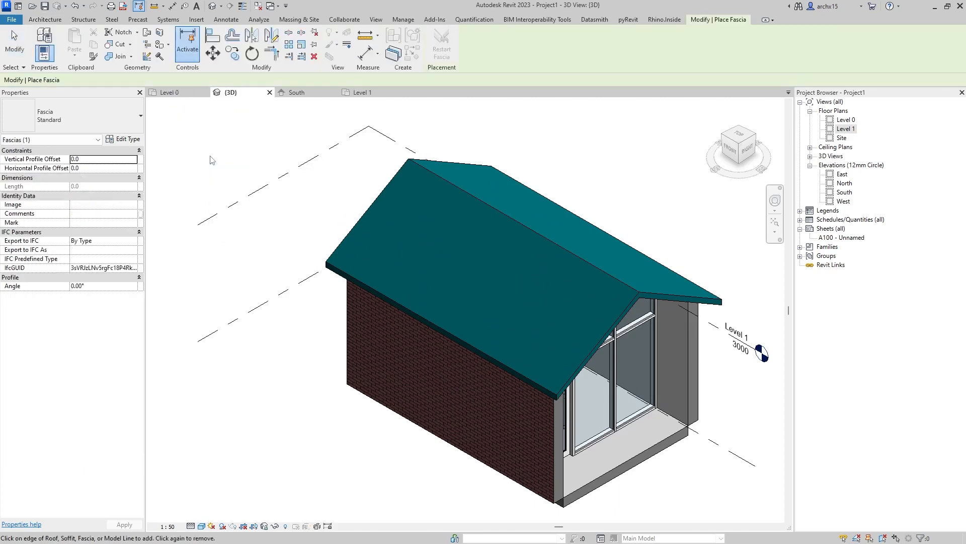
scroll(548, 403, "up", 5)
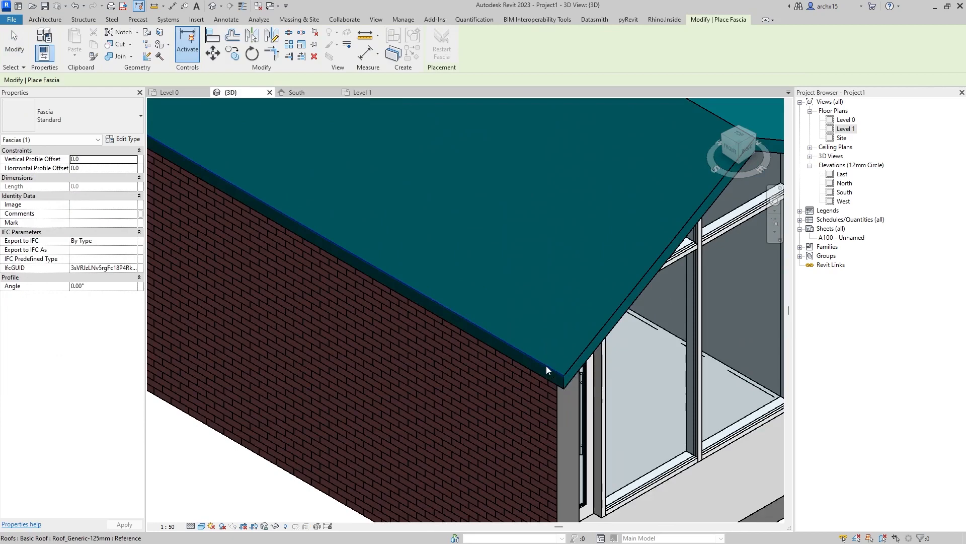
left_click(547, 370)
scroll(574, 361, "down", 4)
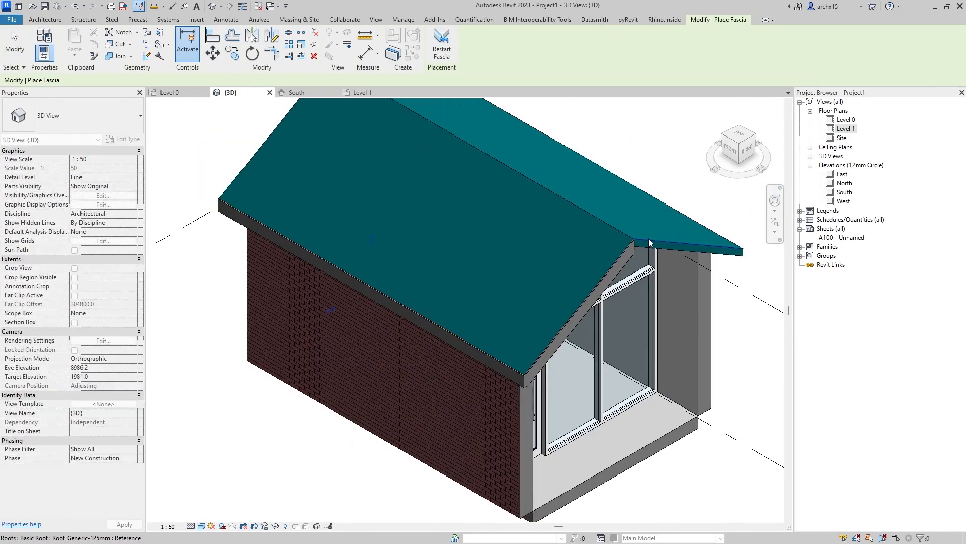
left_click(648, 241)
- Add the fascia along the other long eave and both sloped edges of the brick rear gable, and end the command
left_click(754, 136)
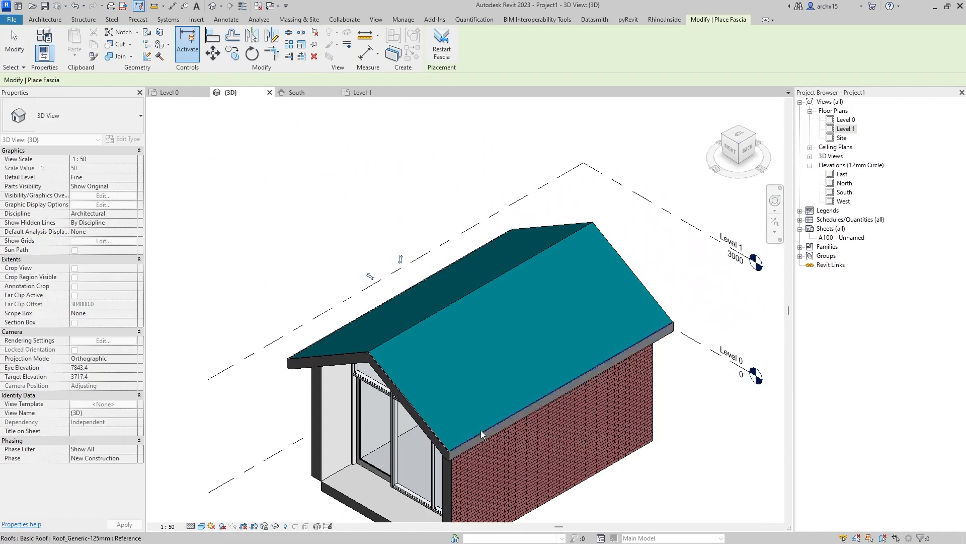
left_click(756, 137)
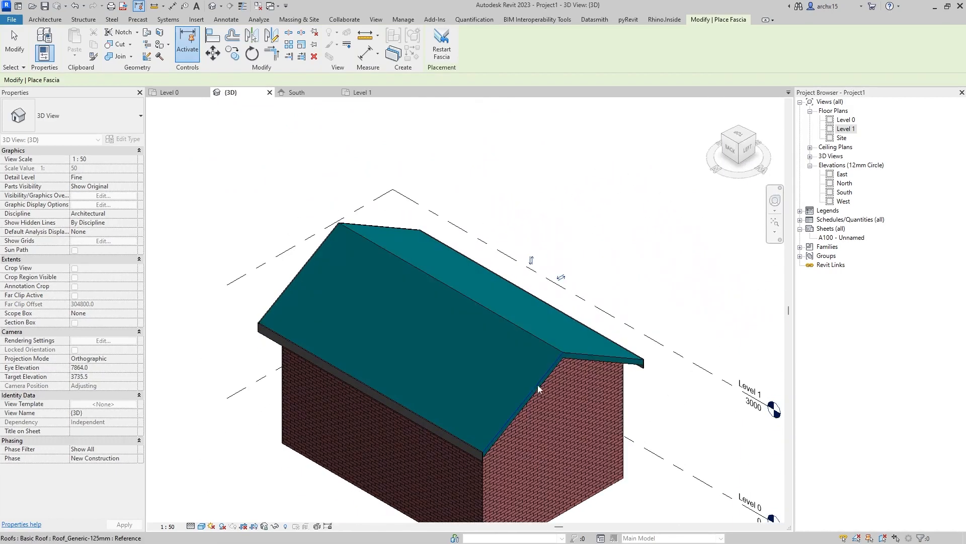
left_click(539, 385)
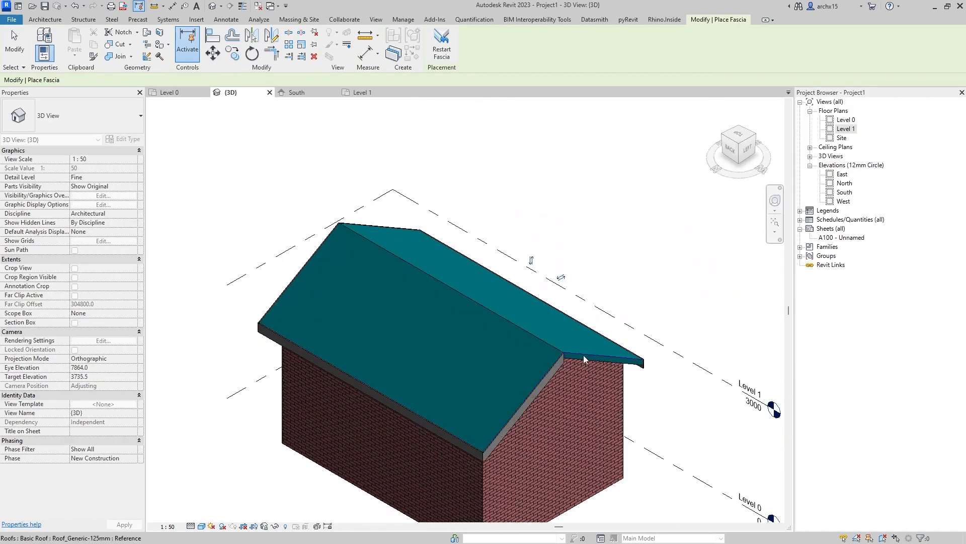
left_click(755, 136)
left_click(756, 137)
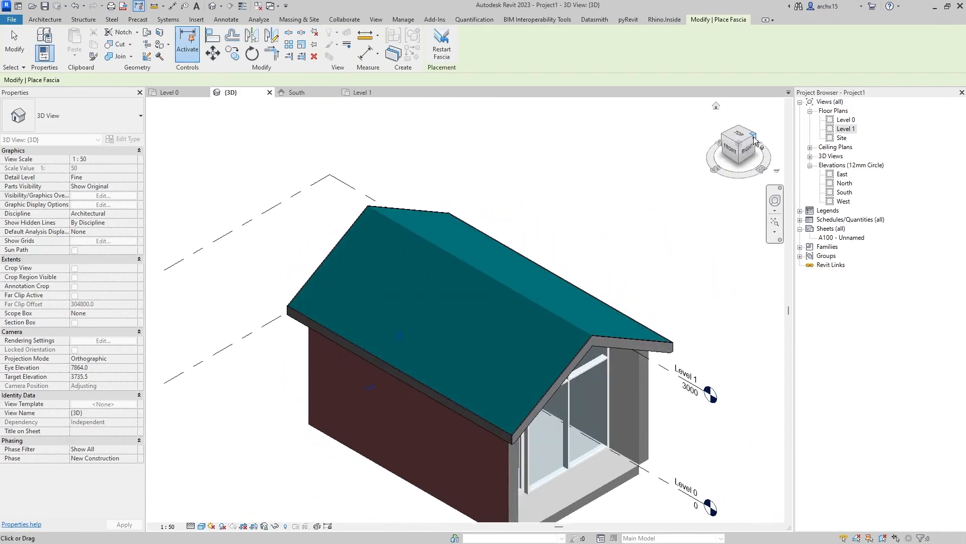
key("Escape")
key("Escape")
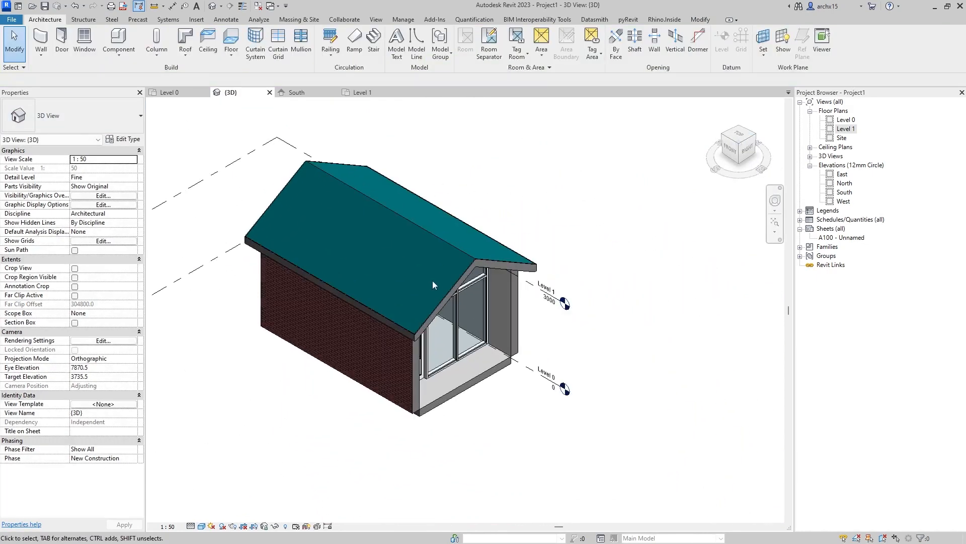
- Change the upper long exterior wall in the Level 0 plan to the Wall-Ext_215Bwk type
left_click(169, 92)
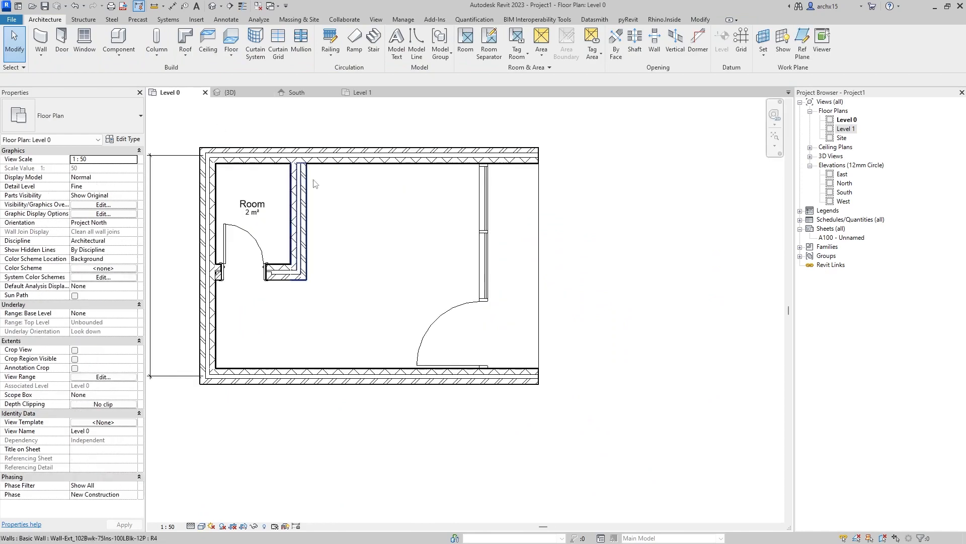
left_click(391, 157)
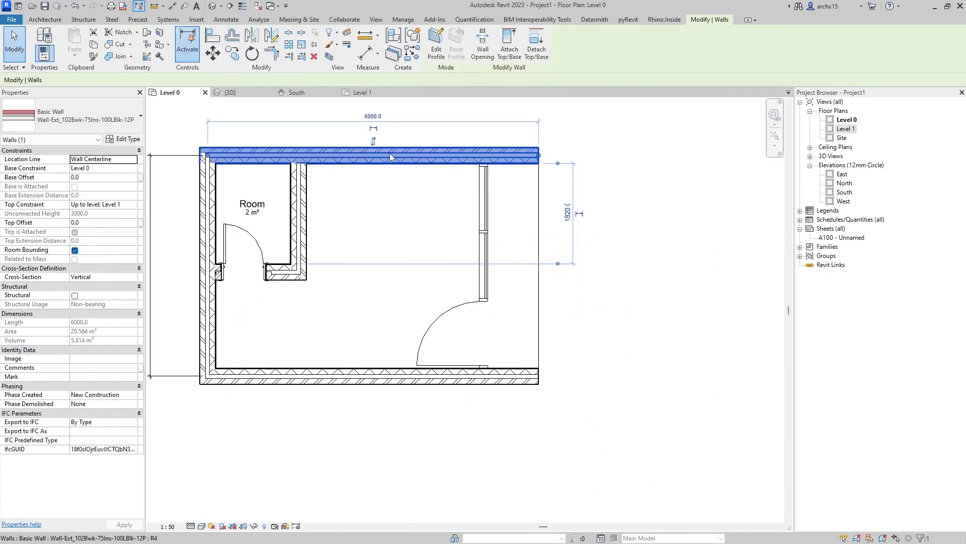
left_click(127, 139)
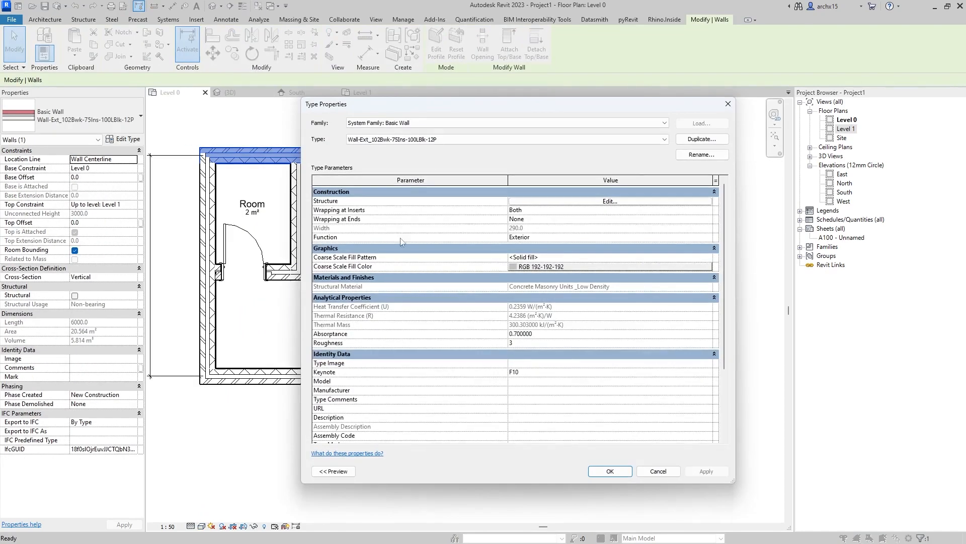
left_click(676, 470)
left_click(134, 121)
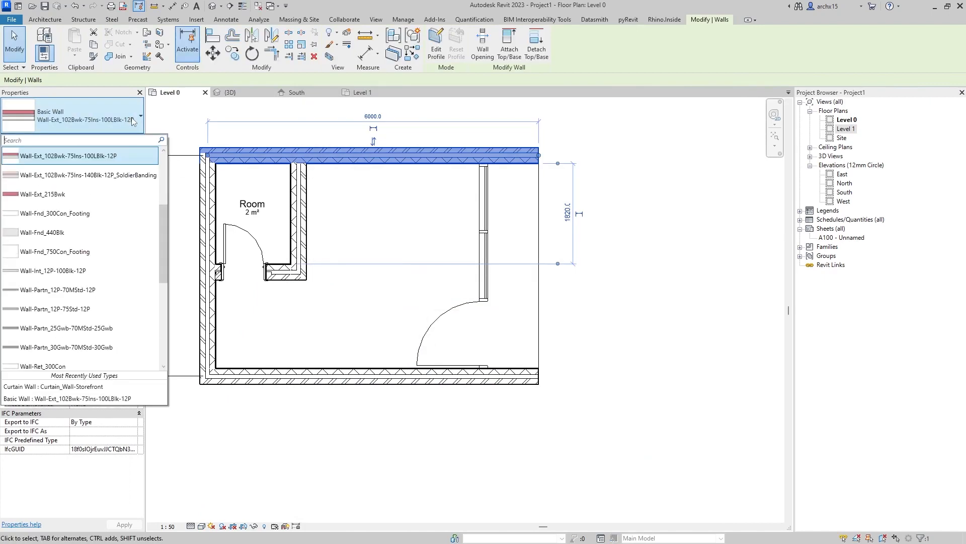
scroll(109, 225, "down", 2)
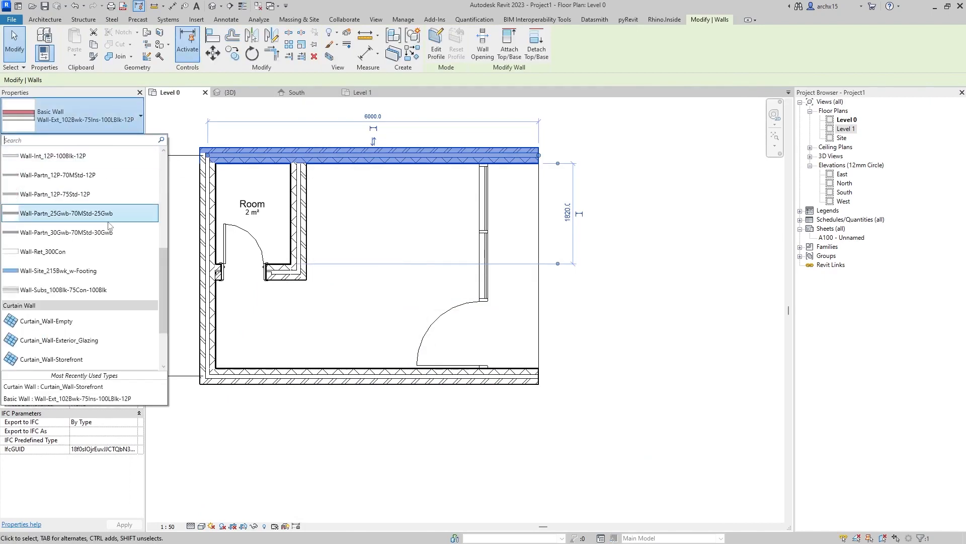
scroll(110, 225, "up", 3)
left_click(101, 252)
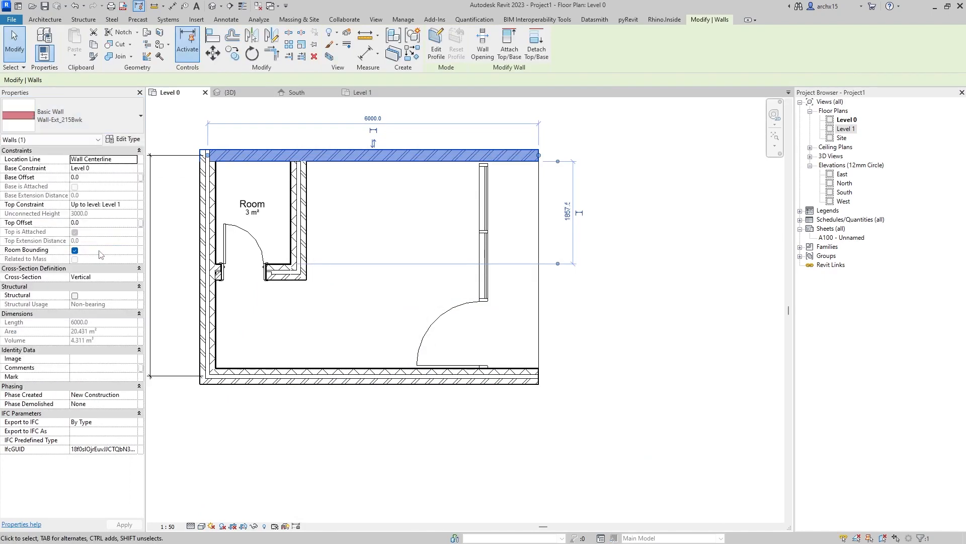
left_click(180, 136)
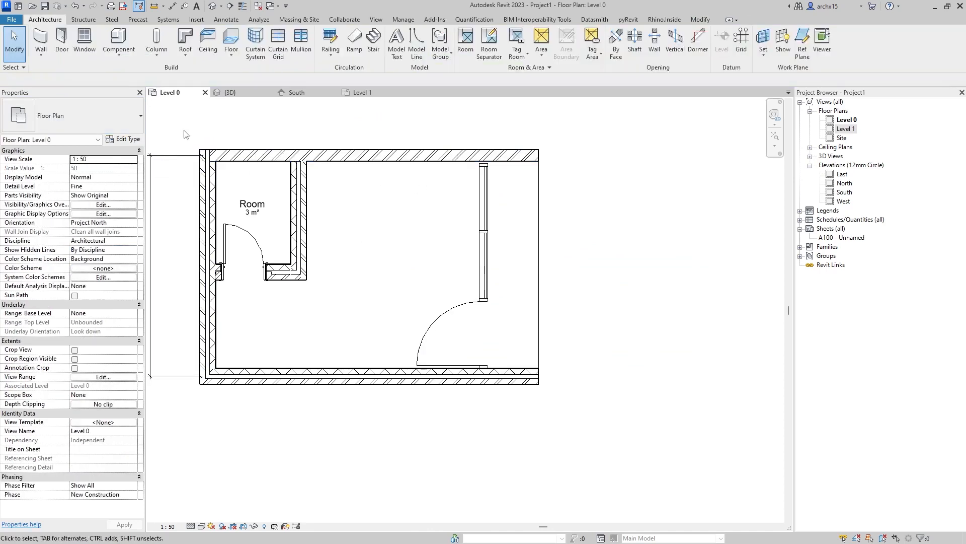
- Filter a selection of the whole plan down to Walls only and change them all to Wall-Ext_215Bwk
left_click_drag(185, 133, 568, 427)
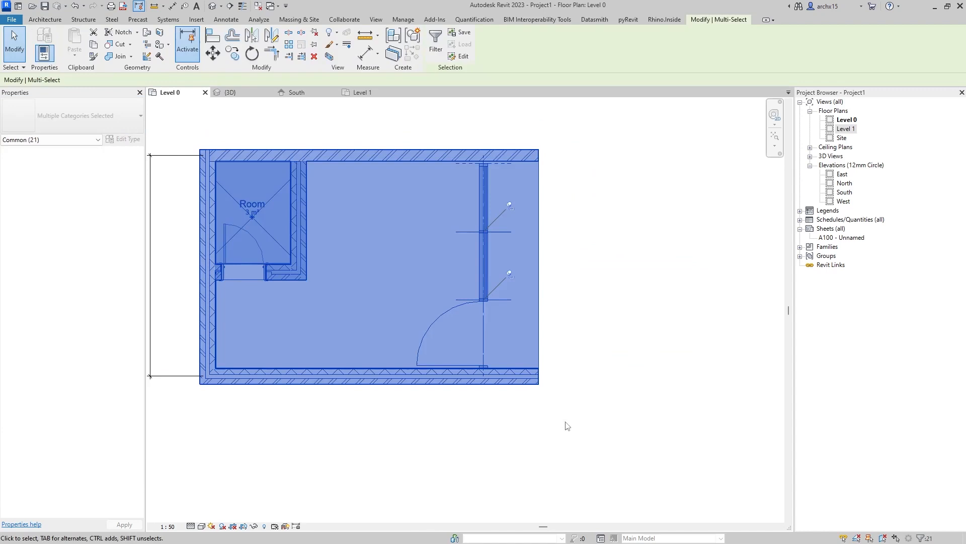
left_click(436, 41)
left_click(542, 229)
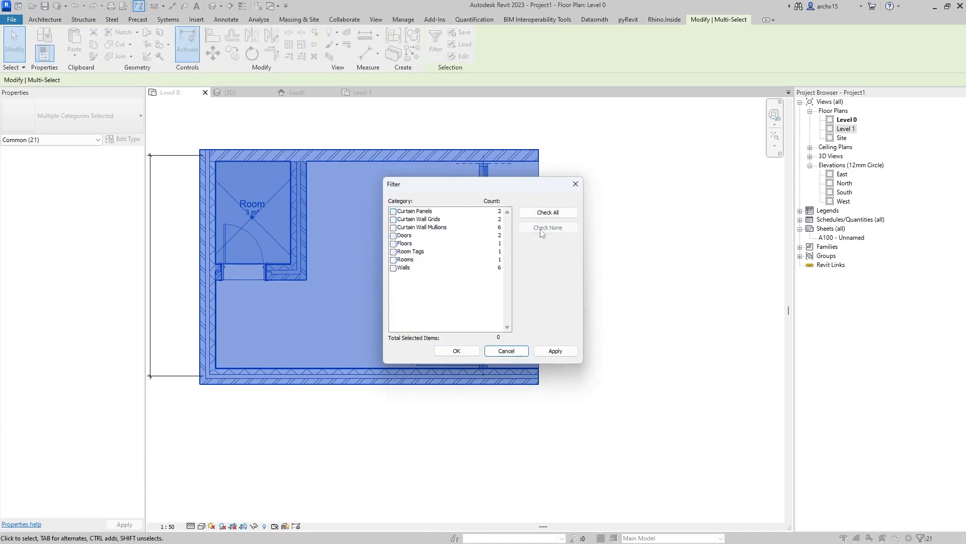
left_click(397, 268)
left_click(394, 268)
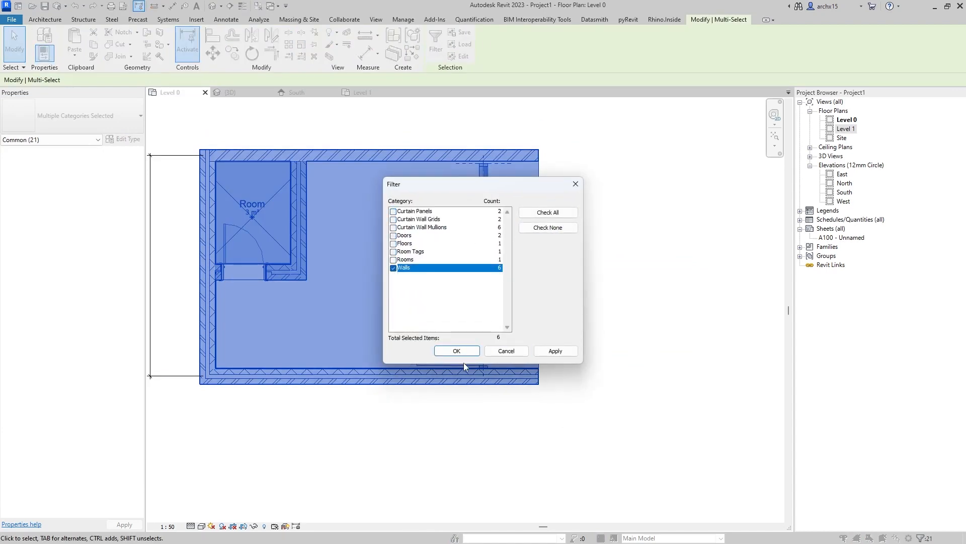
left_click(457, 351)
left_click(125, 115)
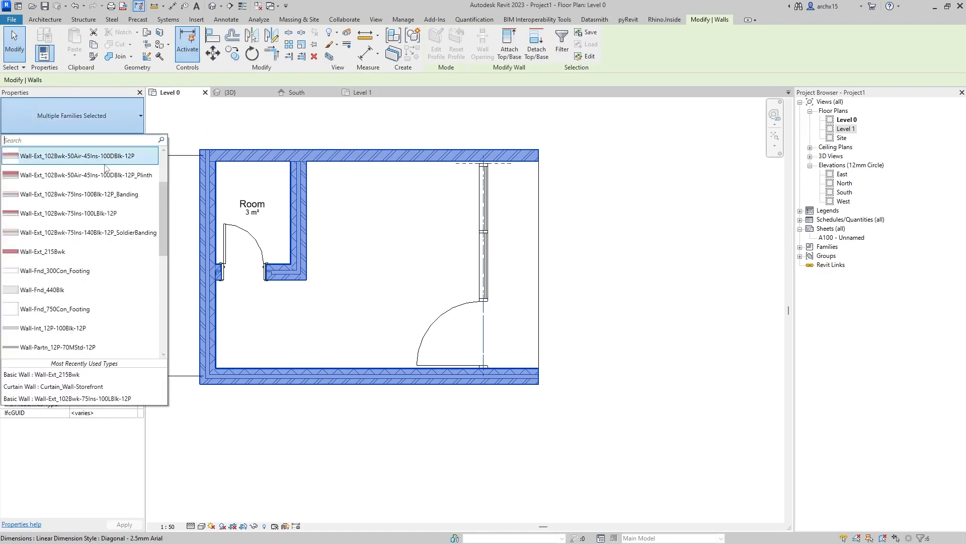
left_click(43, 251)
left_click(602, 256)
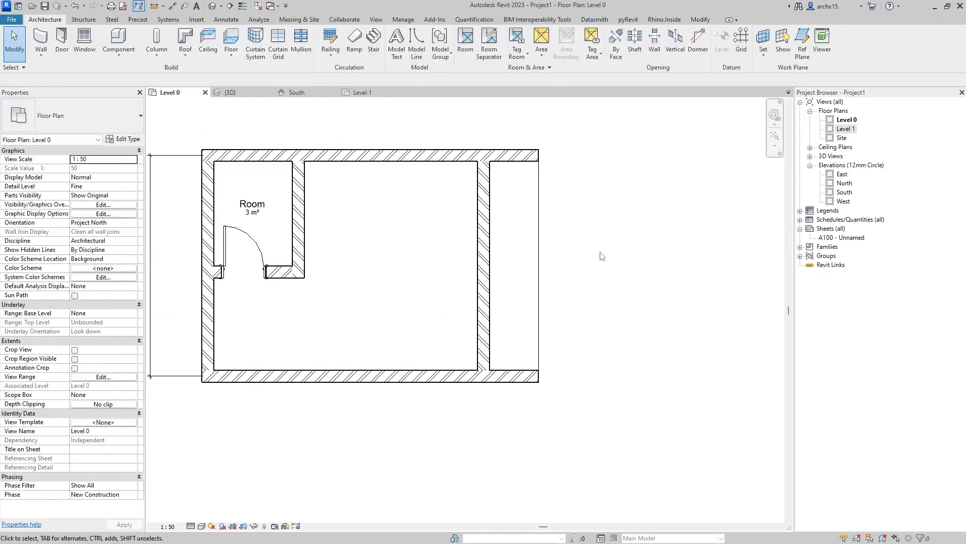
- Duplicate the upper long wall's type under the name Dinding Bata 15cm
left_click(324, 167)
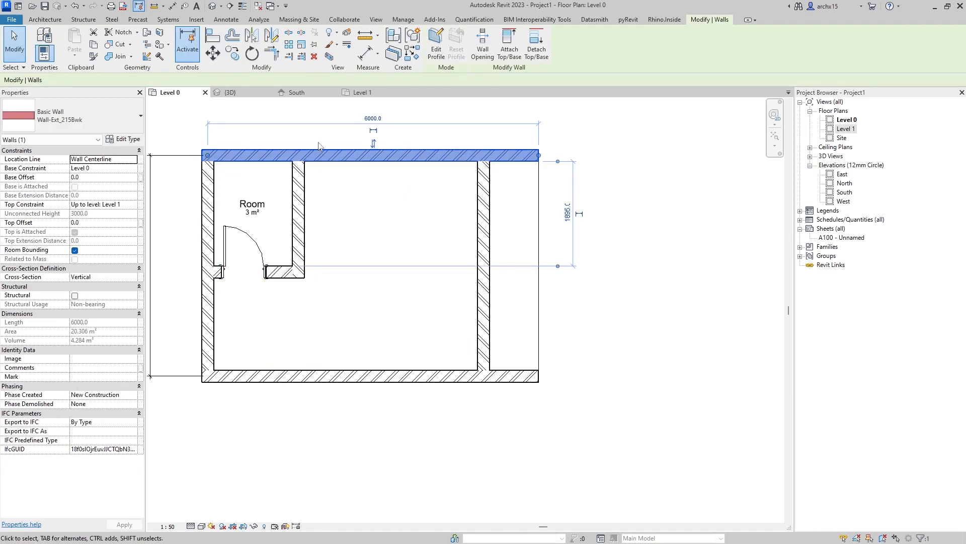
left_click(134, 141)
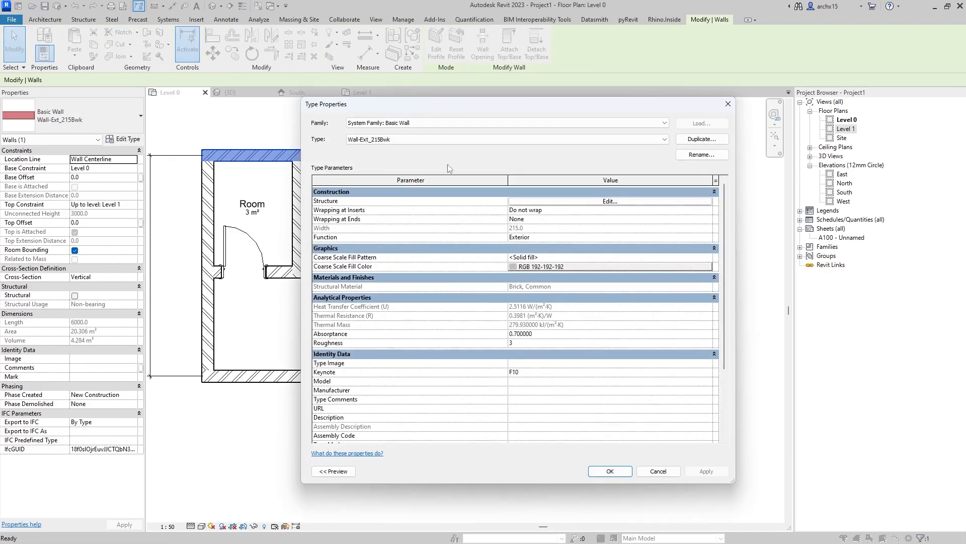
left_click(684, 141)
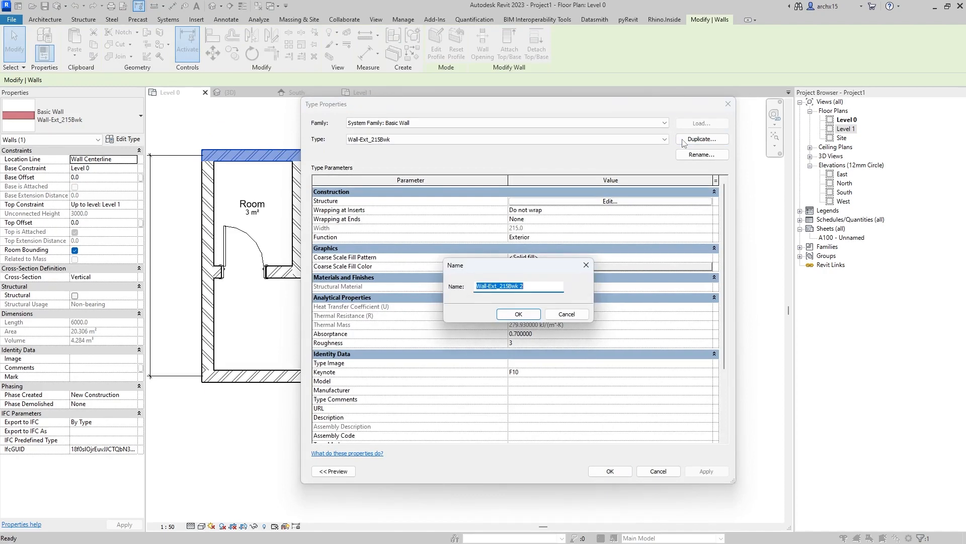
type("Dinding Bata 15cm")
key("Return")
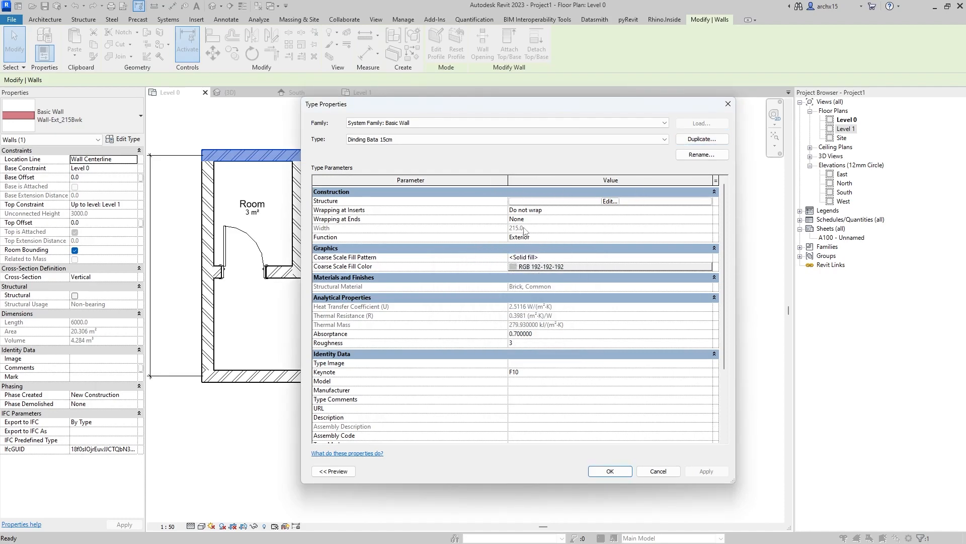
- In the new wall type's structure, set the Brick, Common layer to 100 mm thick and insert two additional layers
left_click(572, 202)
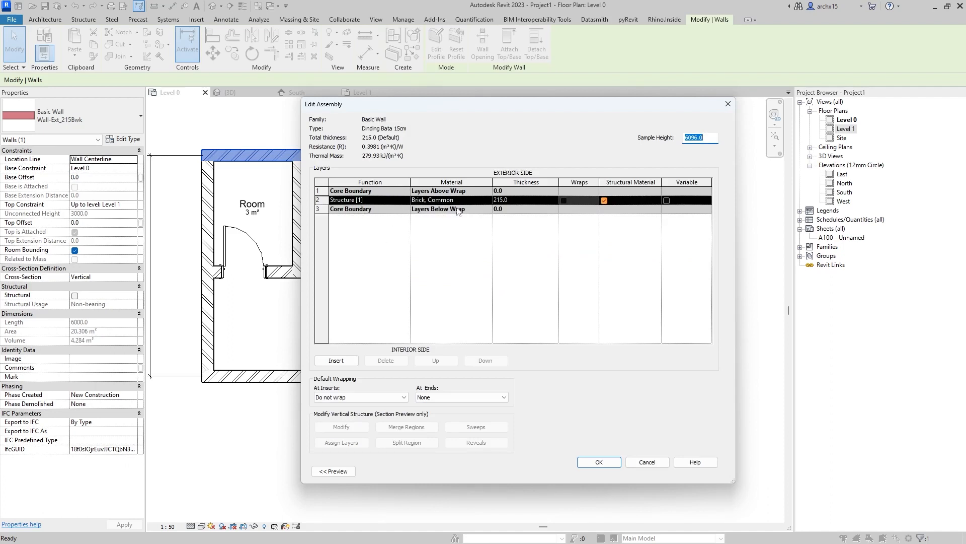
left_click(534, 201)
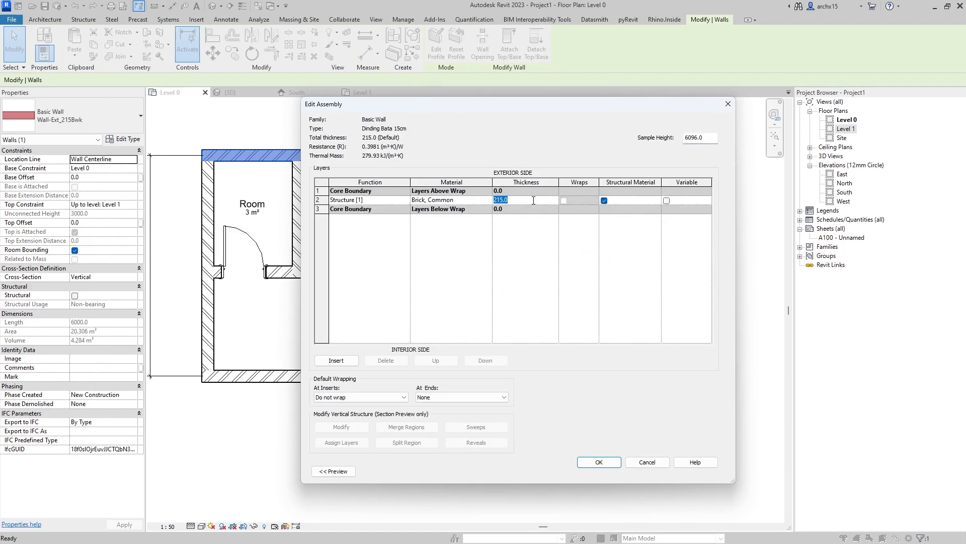
type("100")
key("Tab")
left_click(350, 360)
left_click(351, 359)
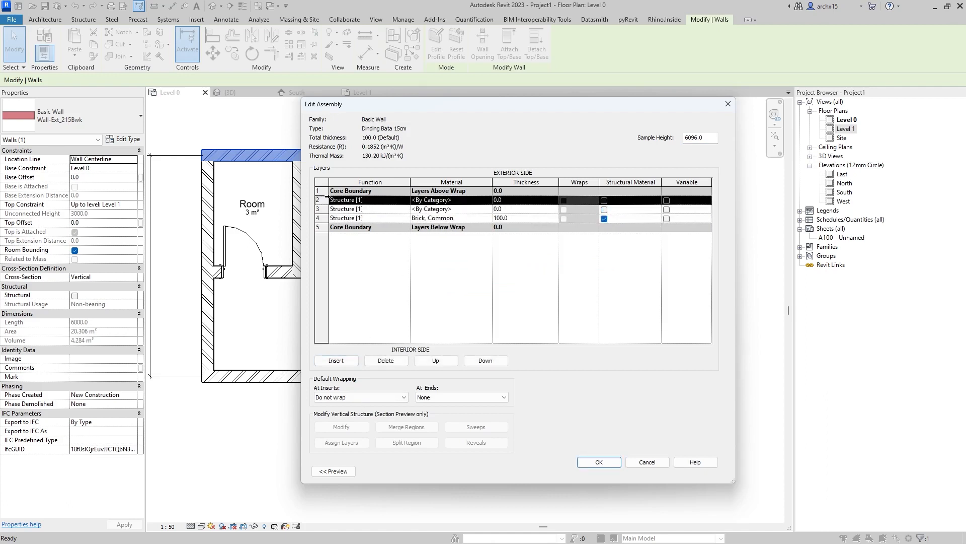
- Try to move the two added layers outside the core boundaries, one on each side, and preview the wall assembly
left_click(435, 360)
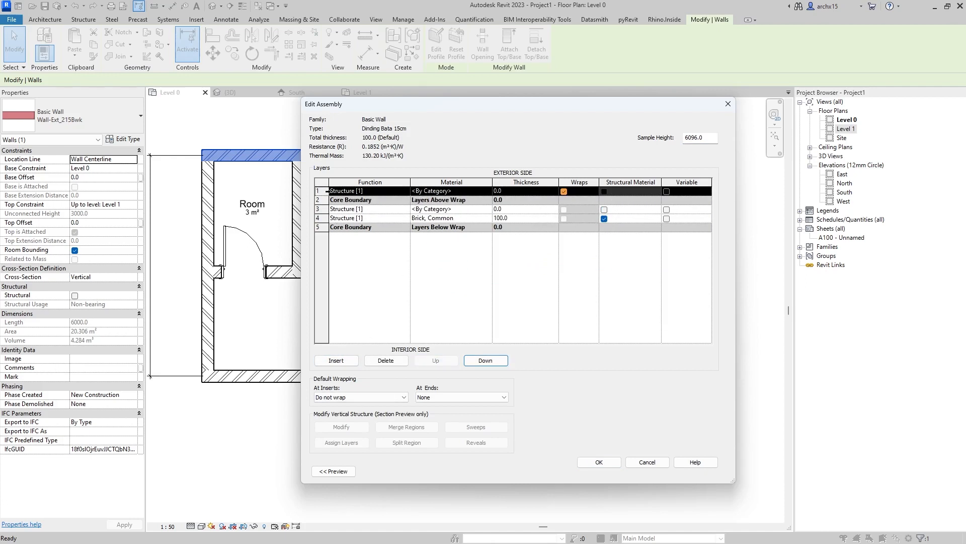
left_click(481, 361)
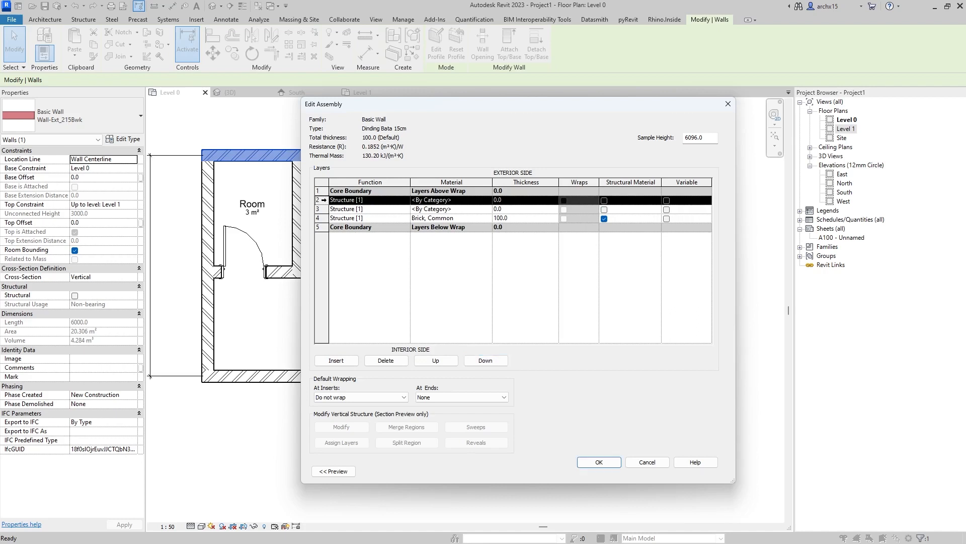
left_click(435, 360)
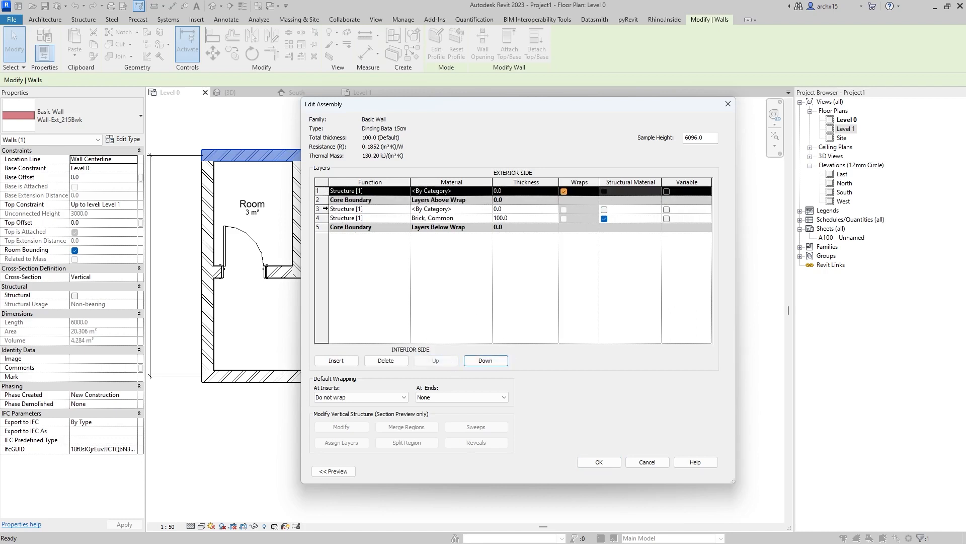
left_click(486, 360)
left_click(483, 361)
left_click(481, 360)
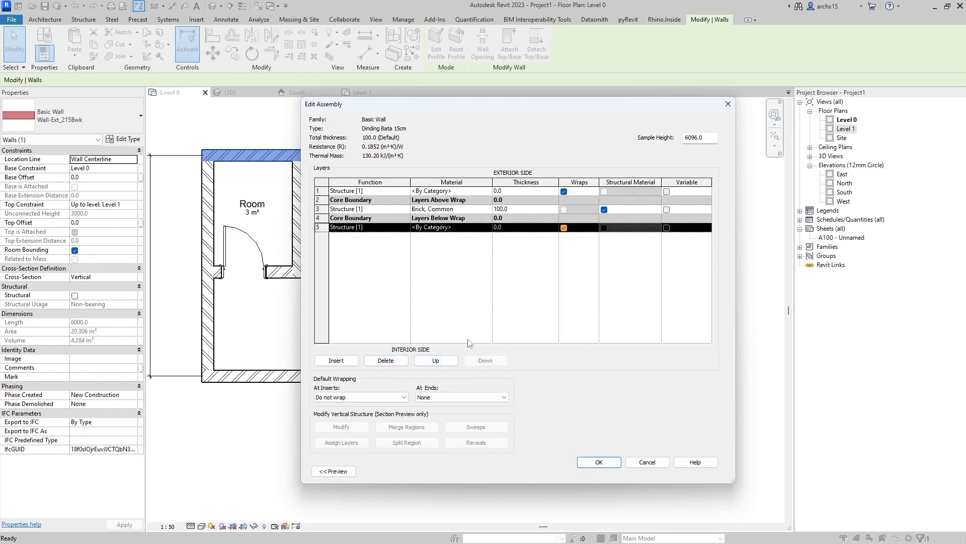
left_click(333, 470)
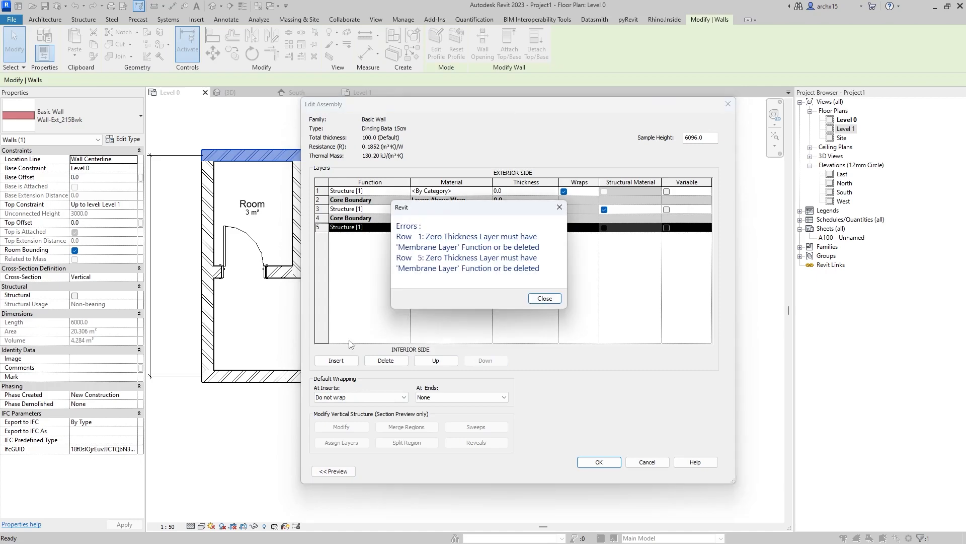
left_click(531, 298)
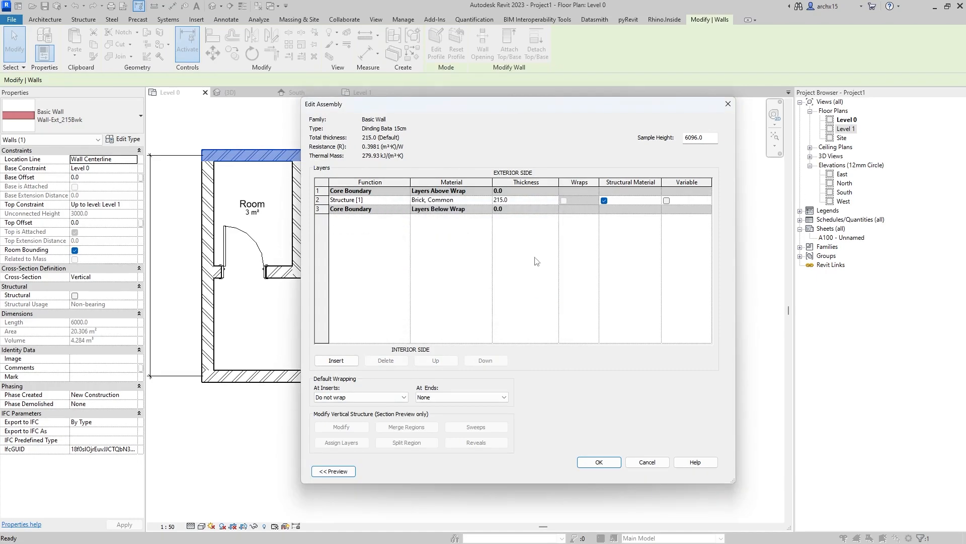
- Set the brick core layer's thickness to 100 and add a 25 thick layer on the interior side of the core
left_click(336, 361)
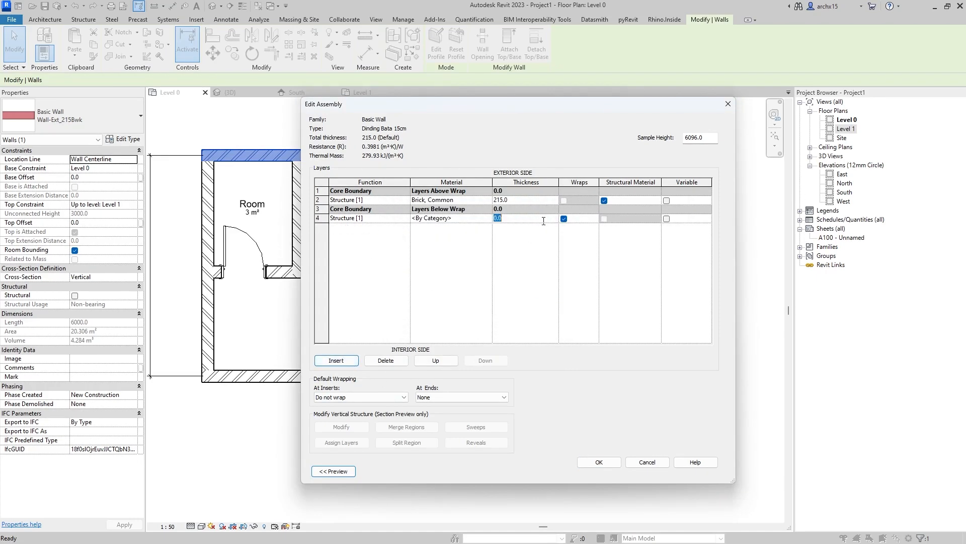
left_click(532, 200)
type("100")
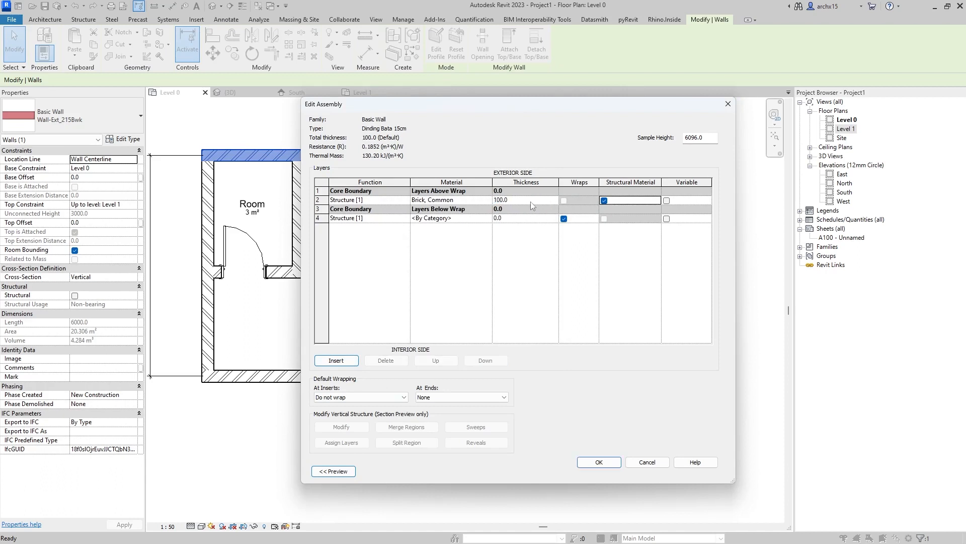
left_click(529, 218)
- Add another layer on the exterior side of the core with a thickness of 25 and show the assembly preview
left_click(336, 360)
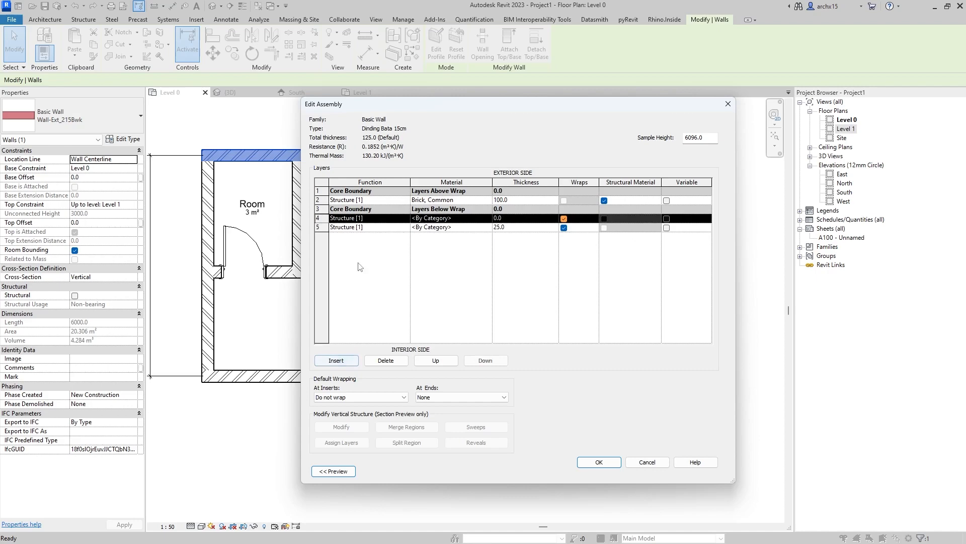
left_click(436, 360)
left_click(435, 360)
left_click(436, 360)
left_click(525, 190)
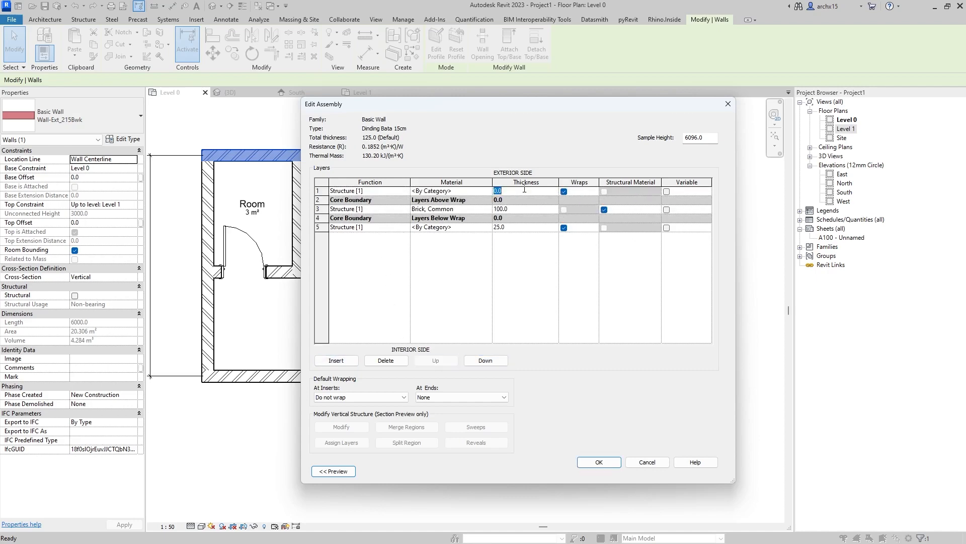
type("25")
key("Tab")
left_click(334, 471)
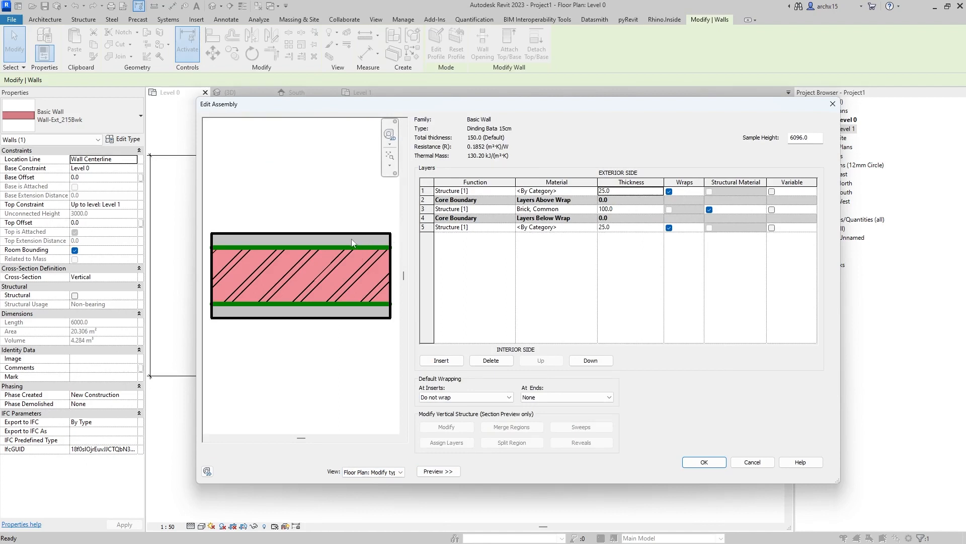
- Assign the Default Wall material to the exterior layer and set its shading color to RGB 192-192-192
left_click(575, 191)
left_click(592, 192)
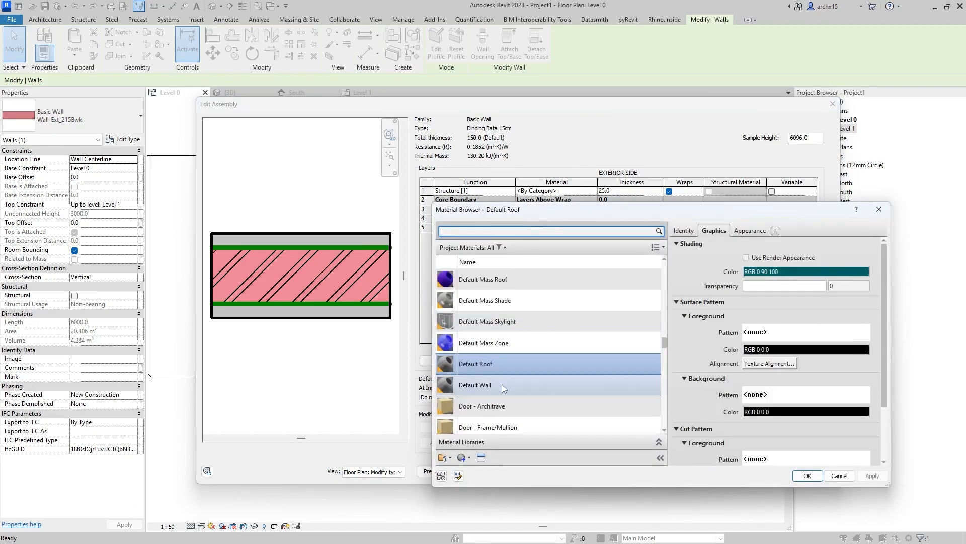
left_click(502, 384)
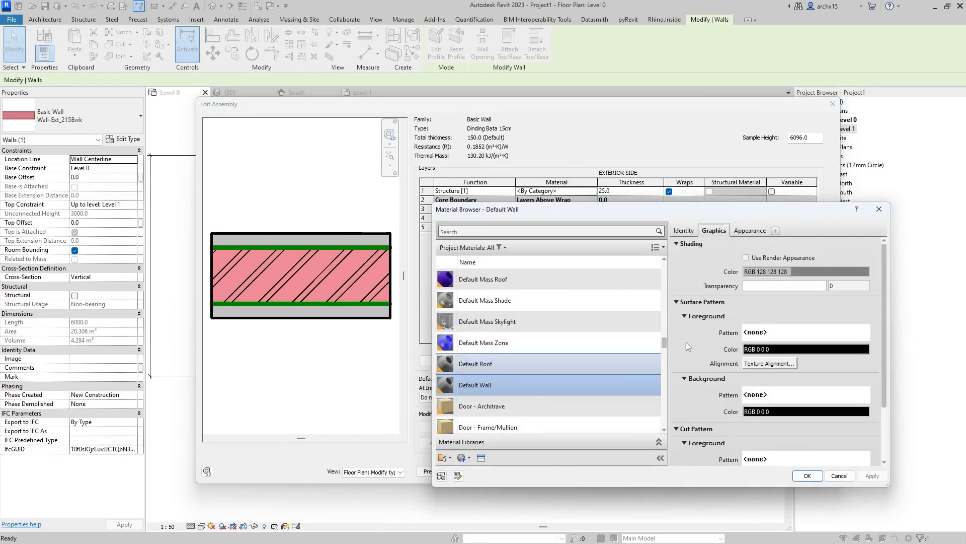
left_click(782, 272)
left_click(622, 331)
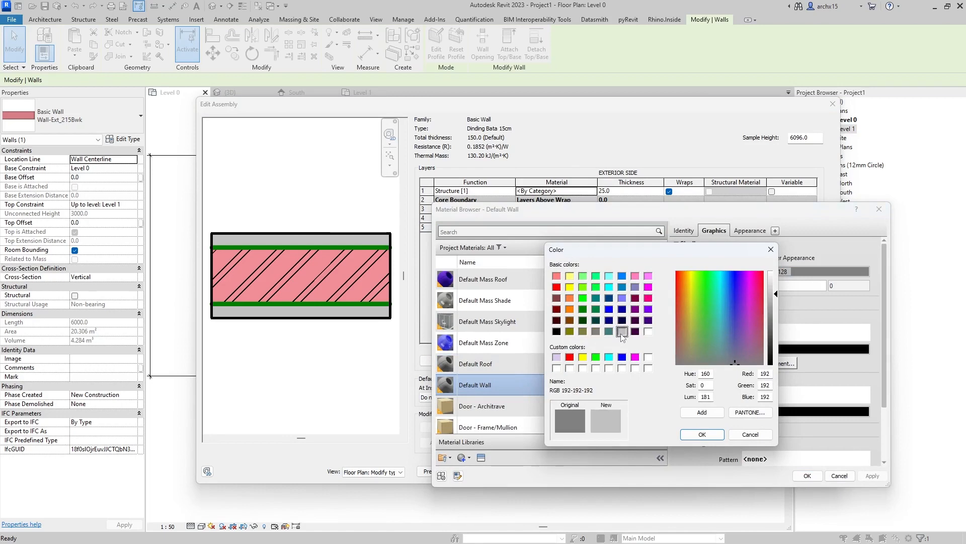
left_click(702, 434)
left_click(807, 476)
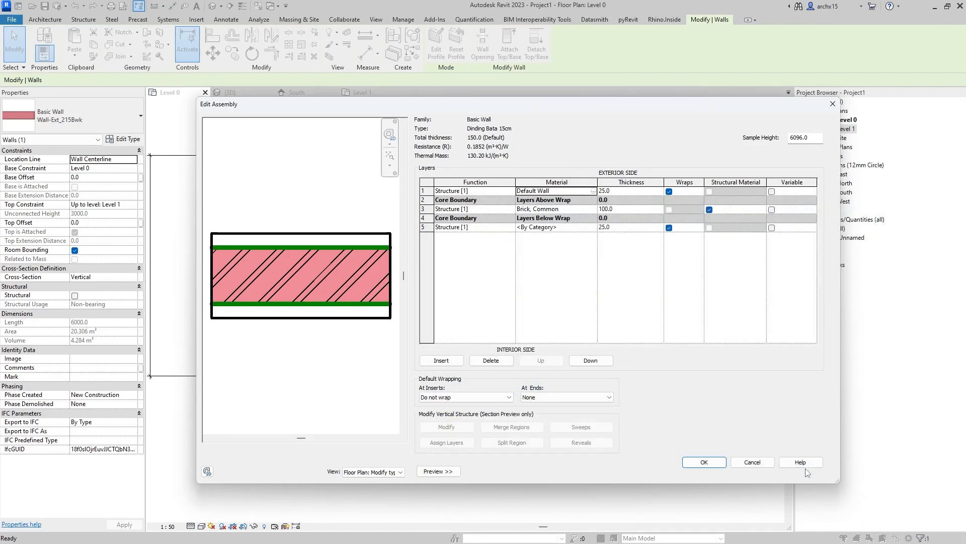
- Assign the Default Wall material to the interior layer and apply the edited structure to the wall type
left_click(589, 228)
left_click(593, 227)
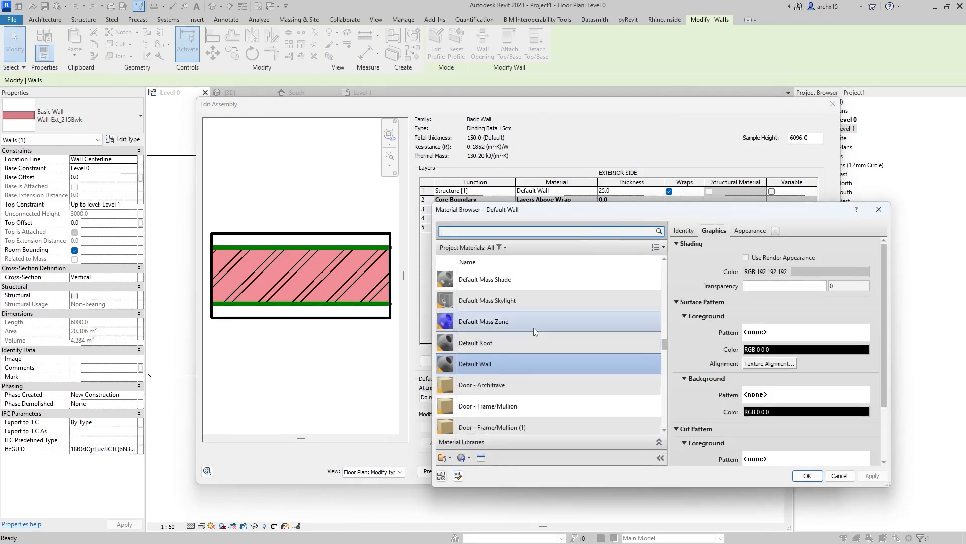
left_click(809, 476)
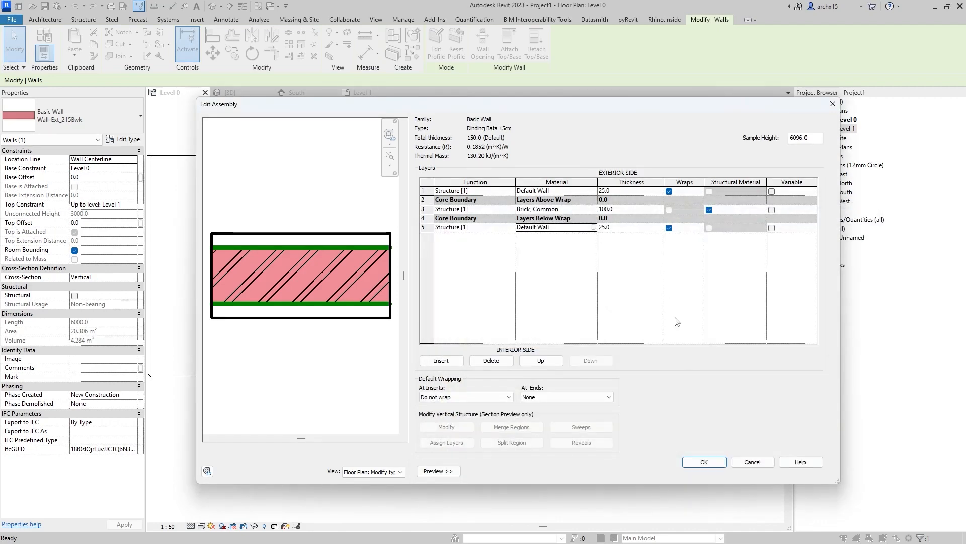
left_click(705, 462)
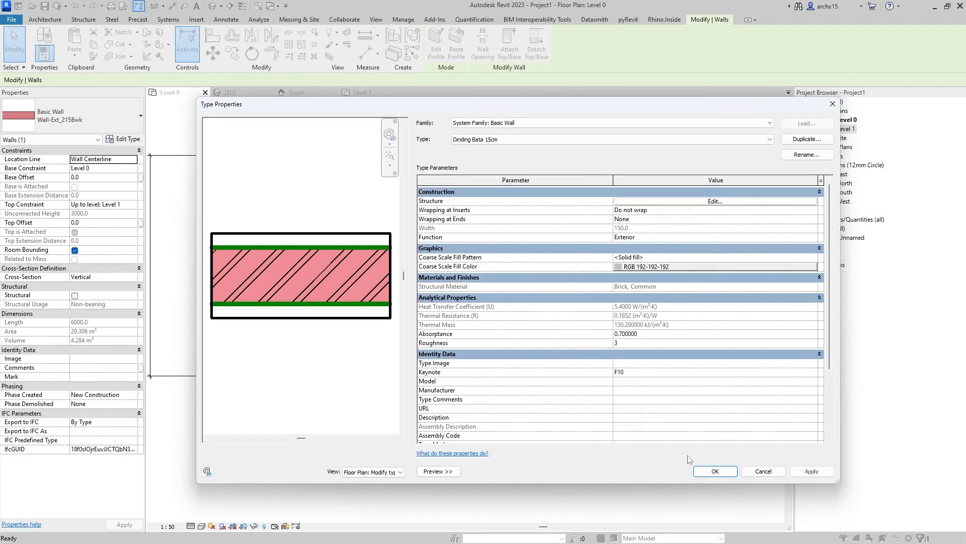
left_click(707, 528)
key("Escape")
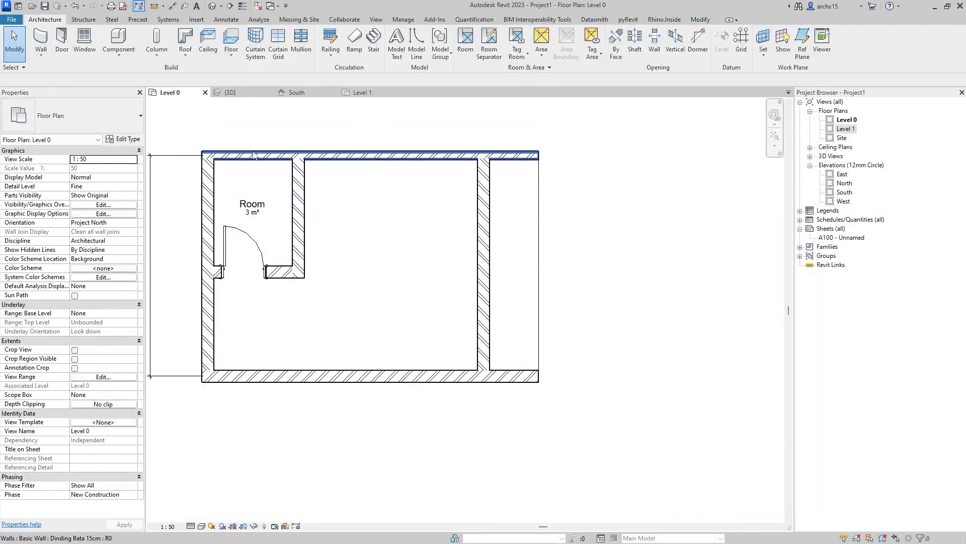
- Select the whole plan, filter the selection to walls only, and change them to the Dinding Bata 15cm type
scroll(253, 154, "up", 3)
scroll(252, 154, "down", 3)
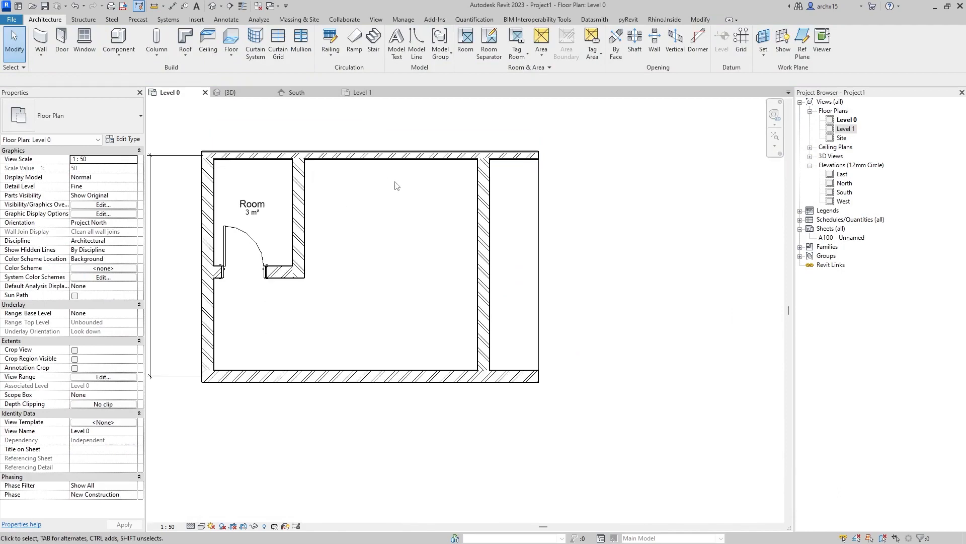
left_click_drag(196, 137, 592, 407)
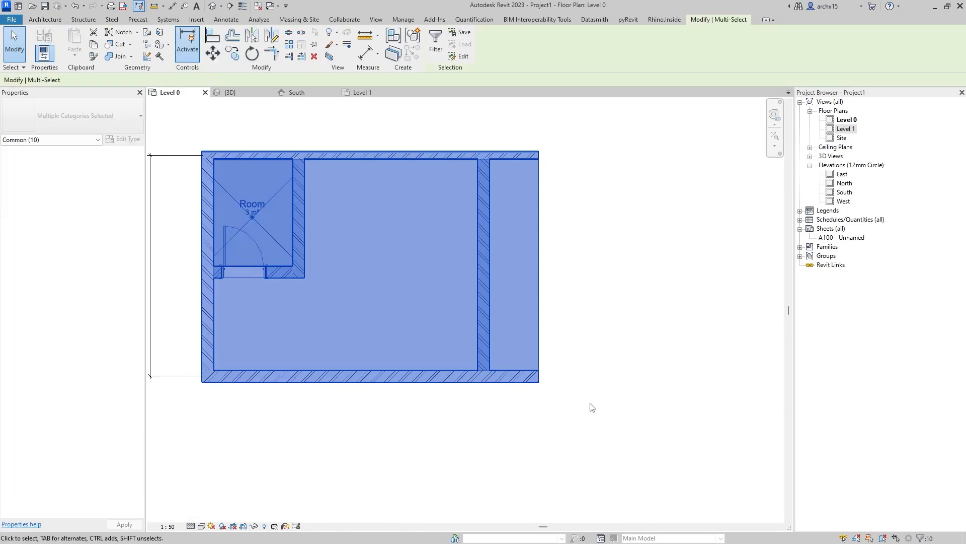
left_click(436, 50)
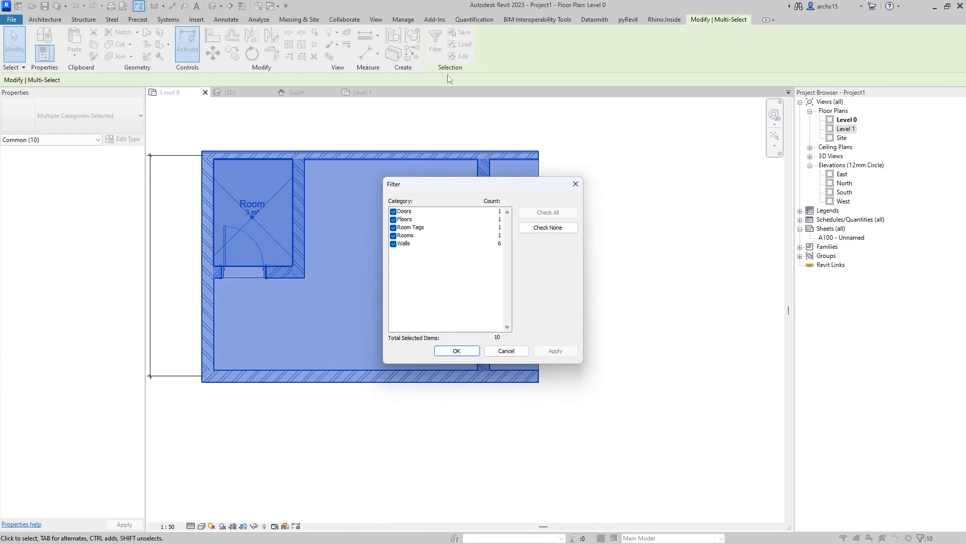
left_click(547, 227)
left_click(394, 243)
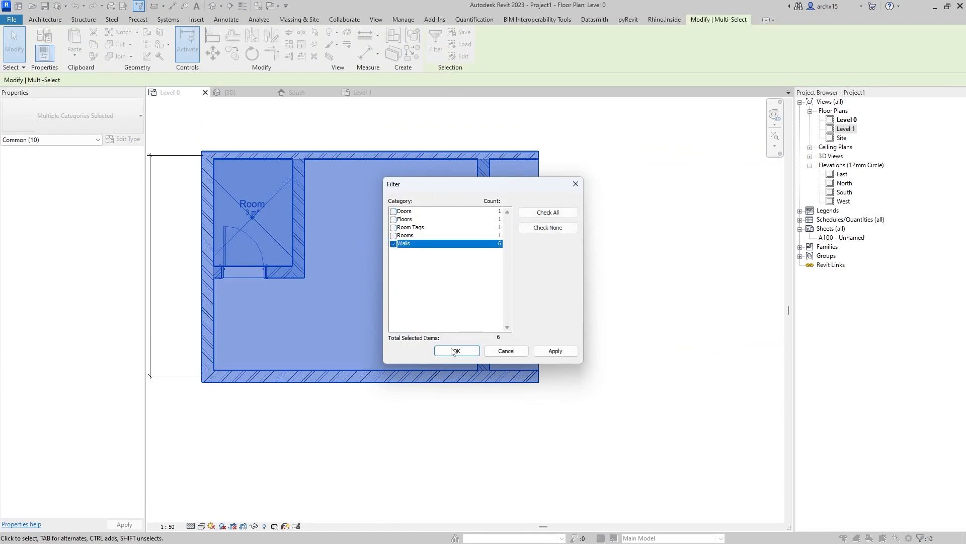
left_click(453, 351)
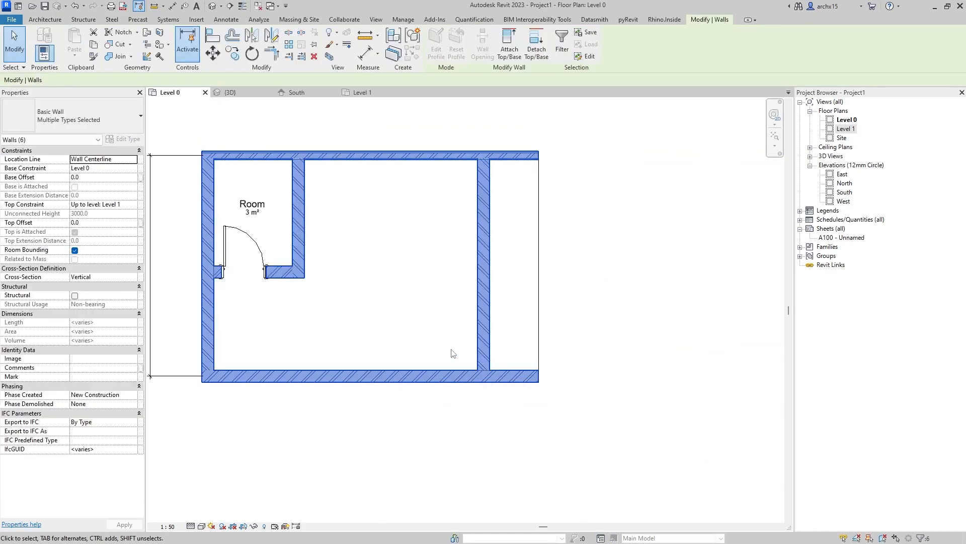
left_click(139, 120)
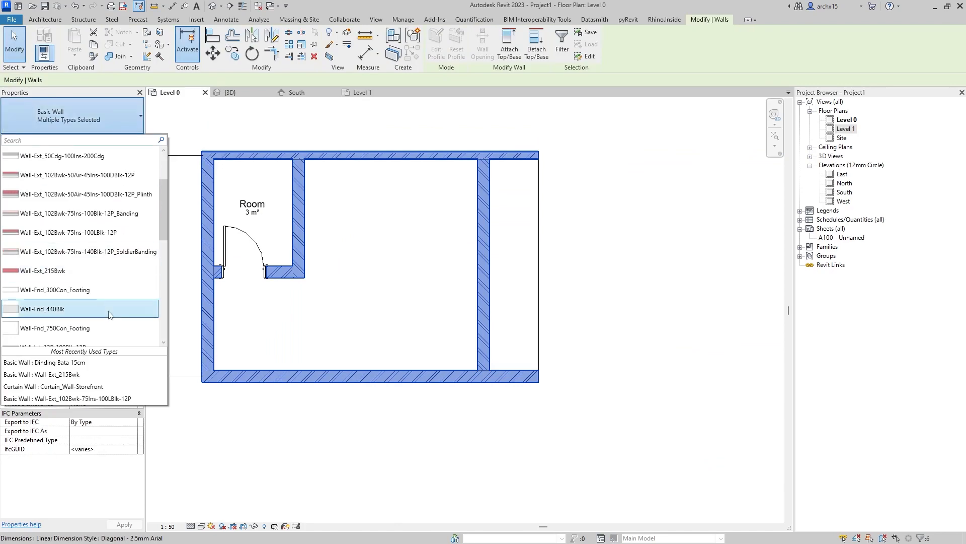
scroll(104, 302, "up", 2)
left_click(76, 168)
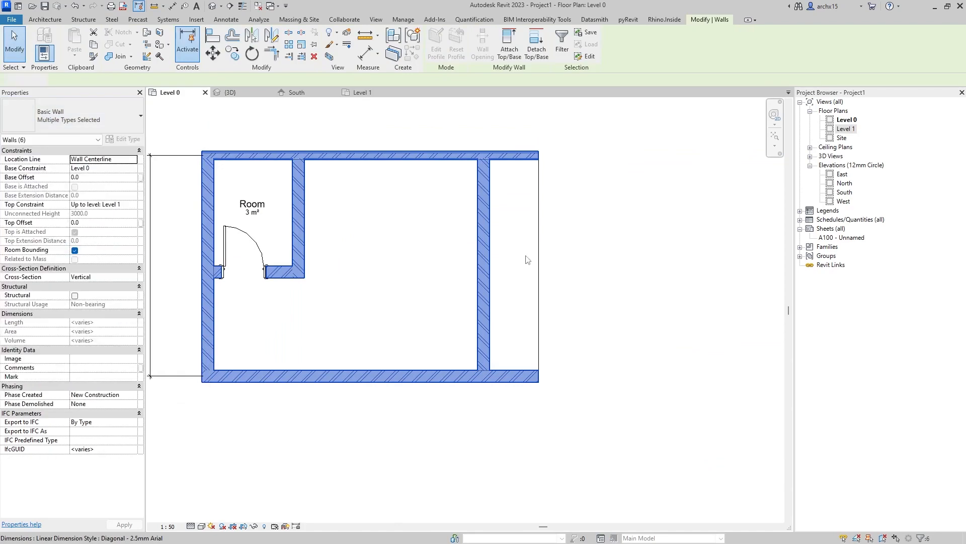
left_click(634, 274)
- In the 3D view, change the recessed wall at the house's open gable end to the Curtain_Wall-Storefront type
left_click(229, 92)
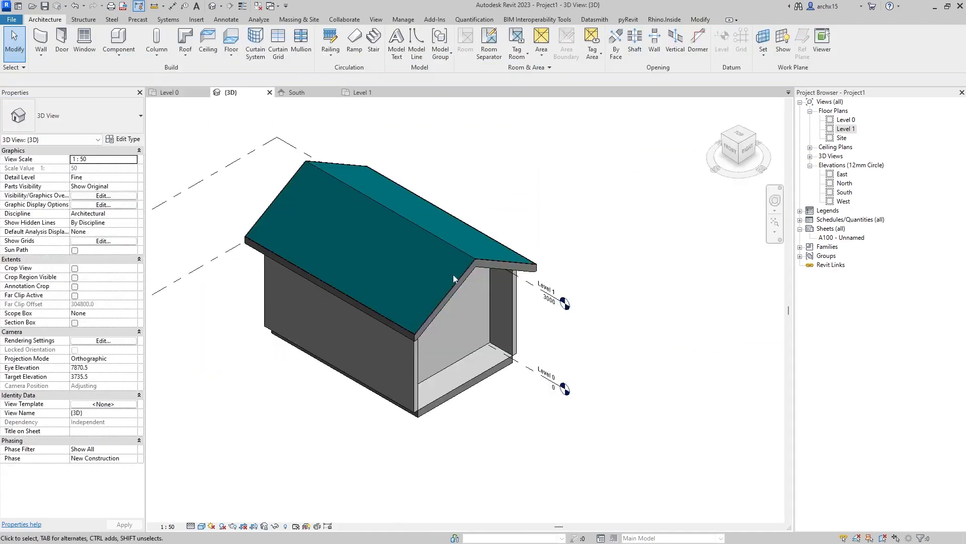
left_click(484, 344)
left_click(635, 356)
left_click(169, 93)
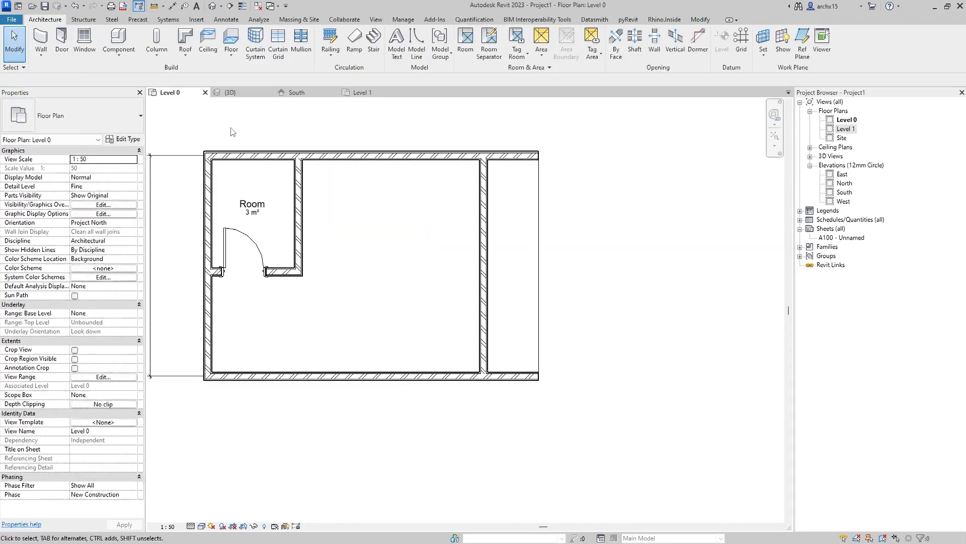
left_click(242, 93)
left_click(465, 354)
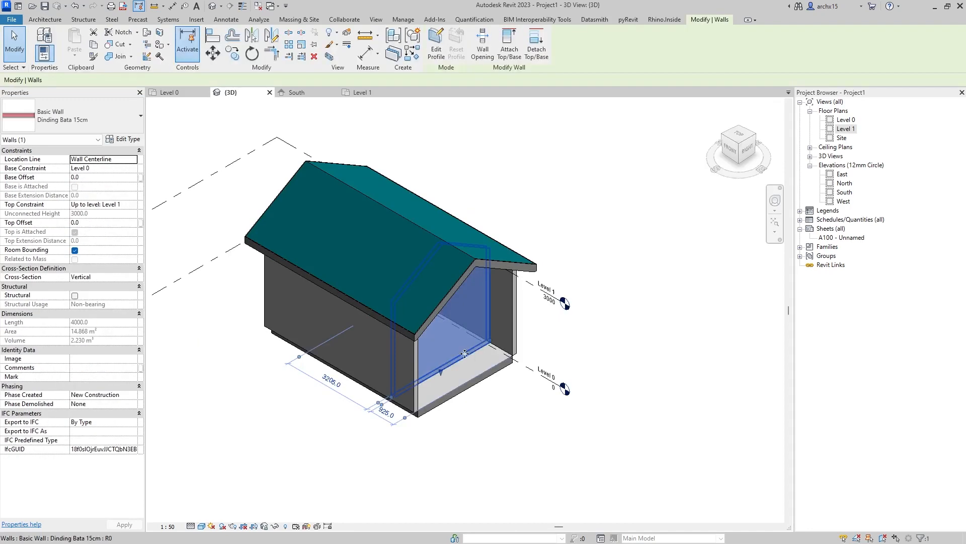
left_click(76, 116)
scroll(113, 289, "down", 8)
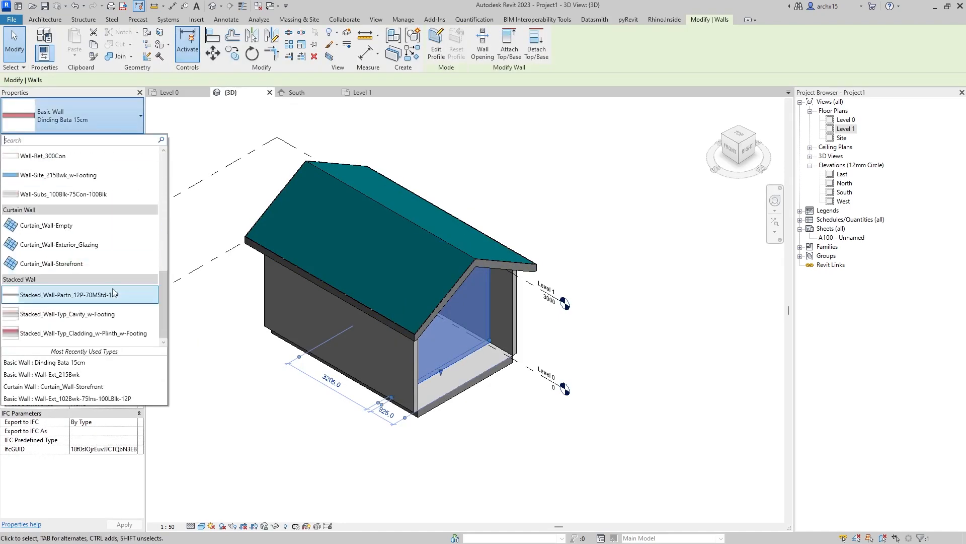
left_click(103, 265)
key("Escape")
- Inspect the storefront glazing in 3D and its door in the Level 0 plan, and view the house from other sides
scroll(473, 347, "up", 2)
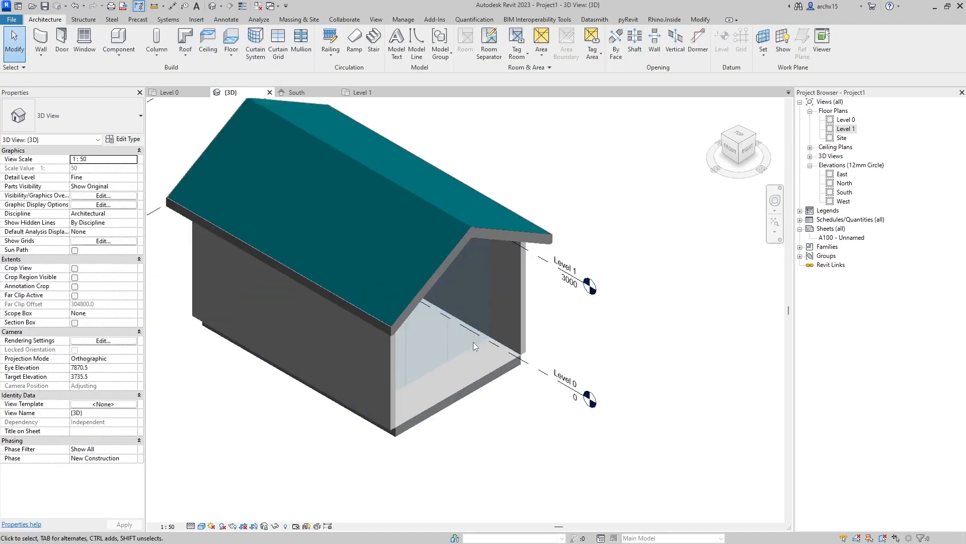
scroll(453, 341, "up", 2)
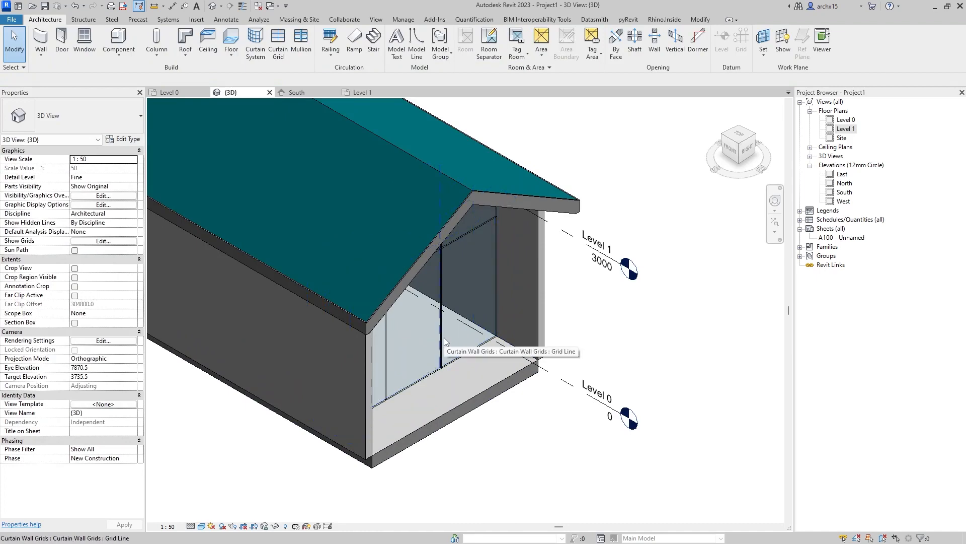
left_click(747, 154)
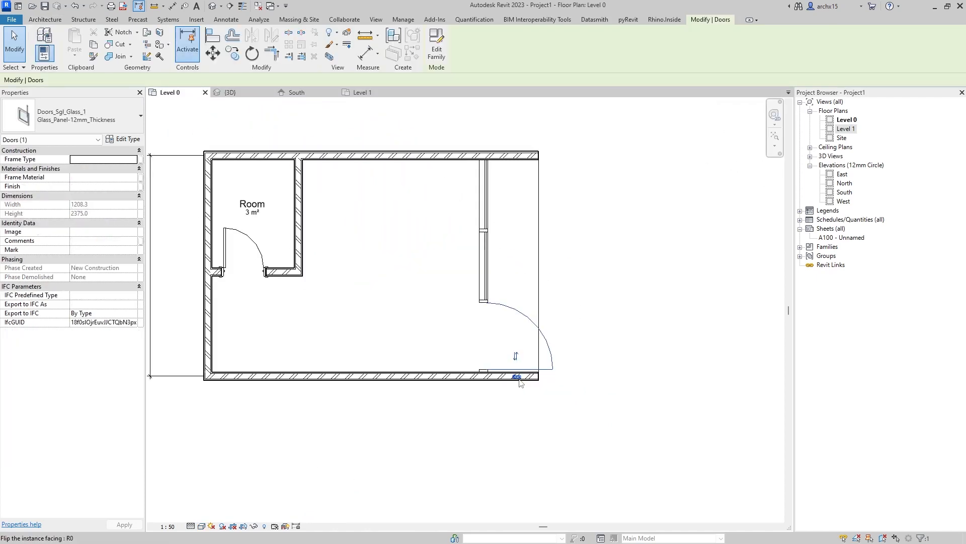
left_click(617, 328)
left_click(231, 92)
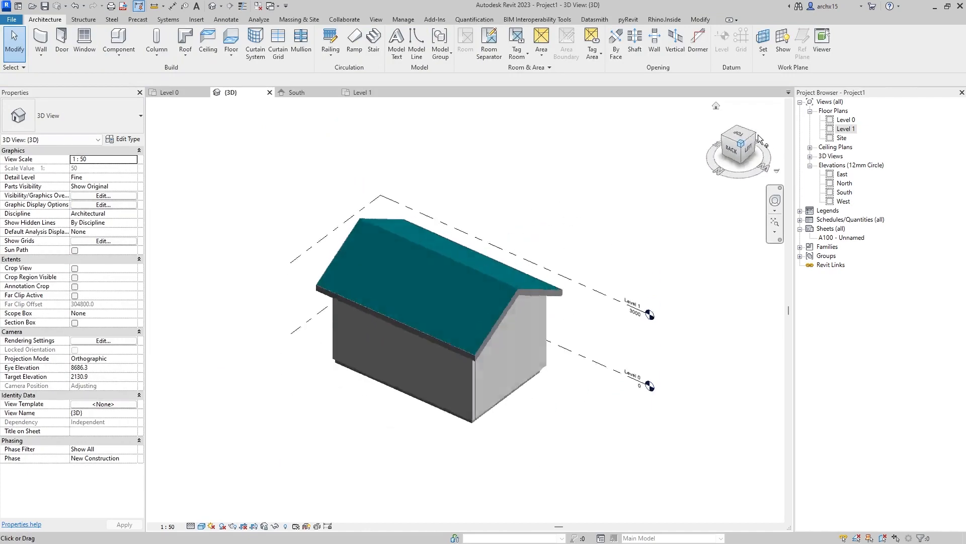
left_click_drag(759, 139, 765, 151)
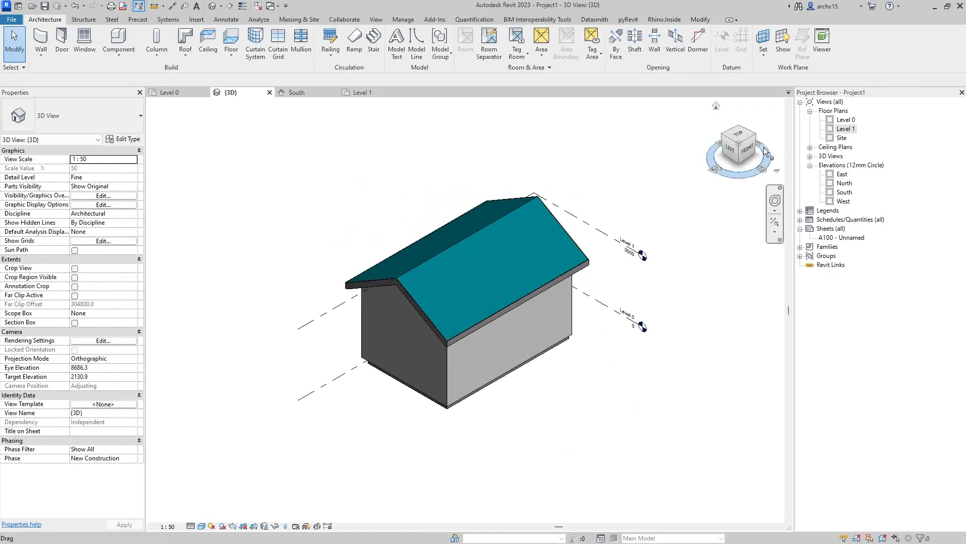
- Select the house's timber floor in the 3D view and duplicate its type as Lantai Keramik
left_click(755, 146)
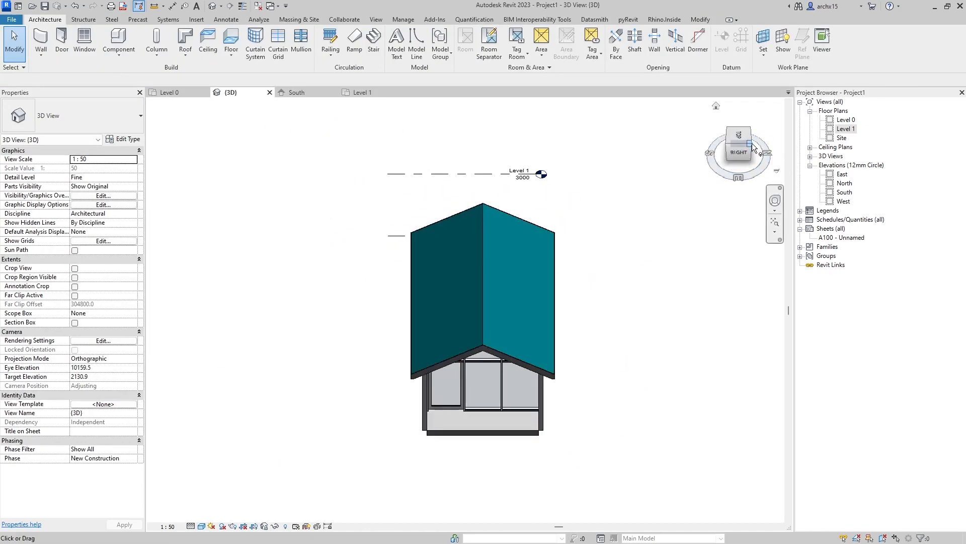
left_click(750, 144)
scroll(393, 407, "up", 5)
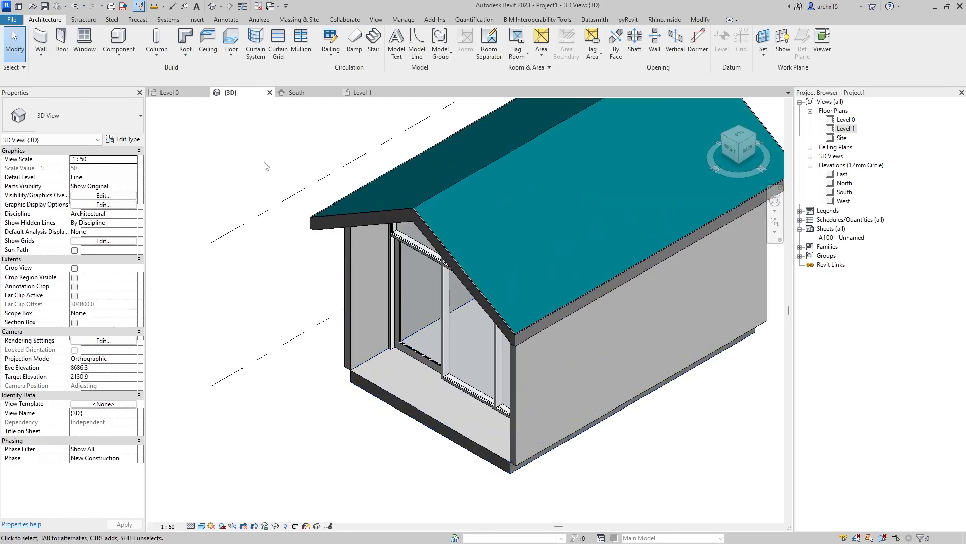
left_click(182, 96)
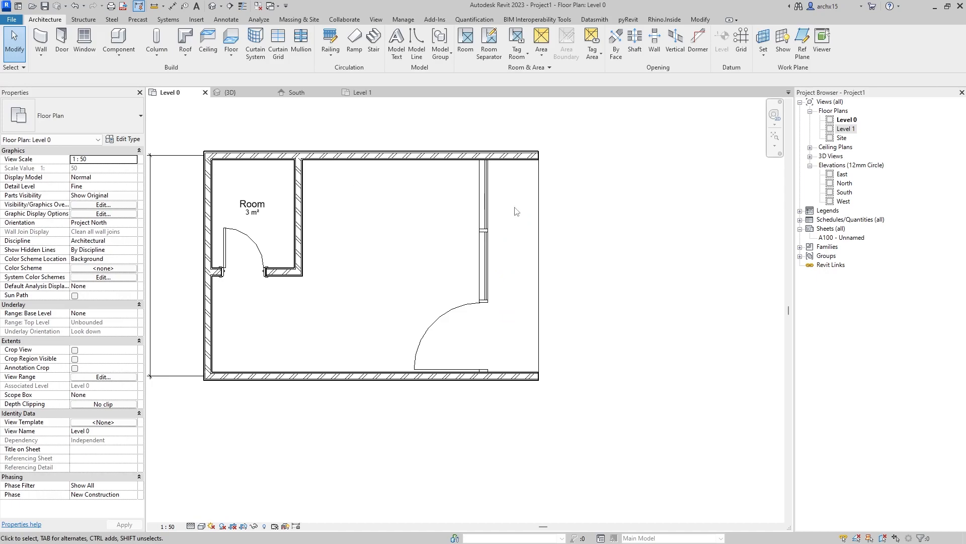
left_click(229, 92)
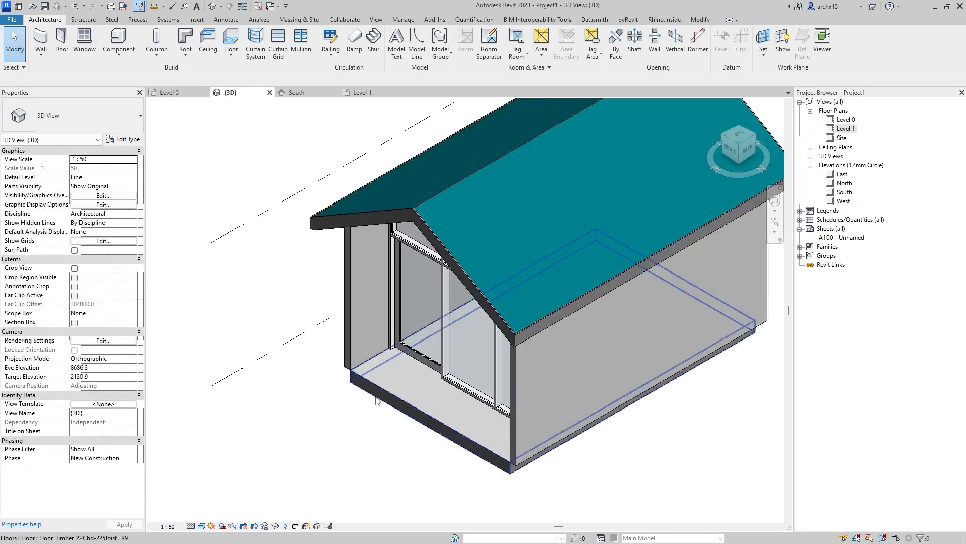
left_click(377, 400)
left_click(128, 139)
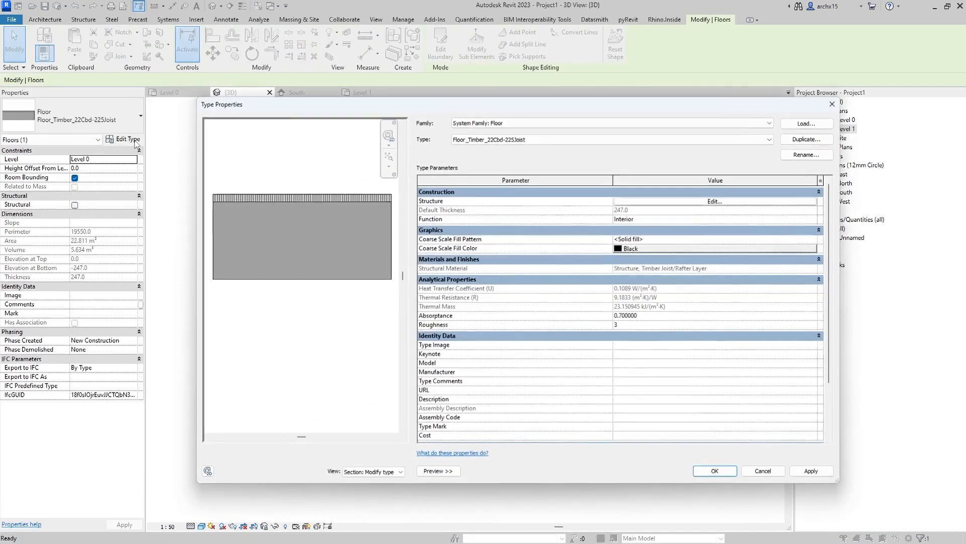
left_click(806, 139)
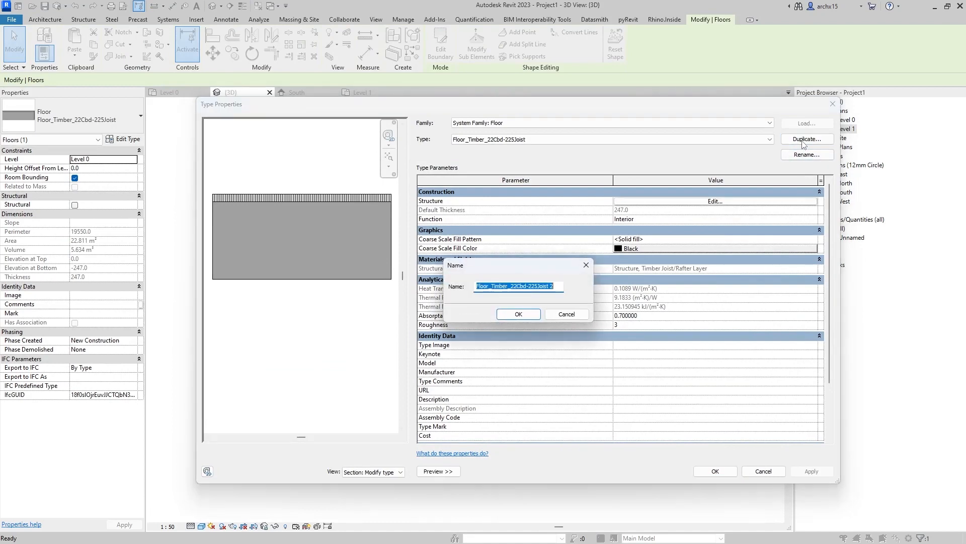
type("Lantai Keramik")
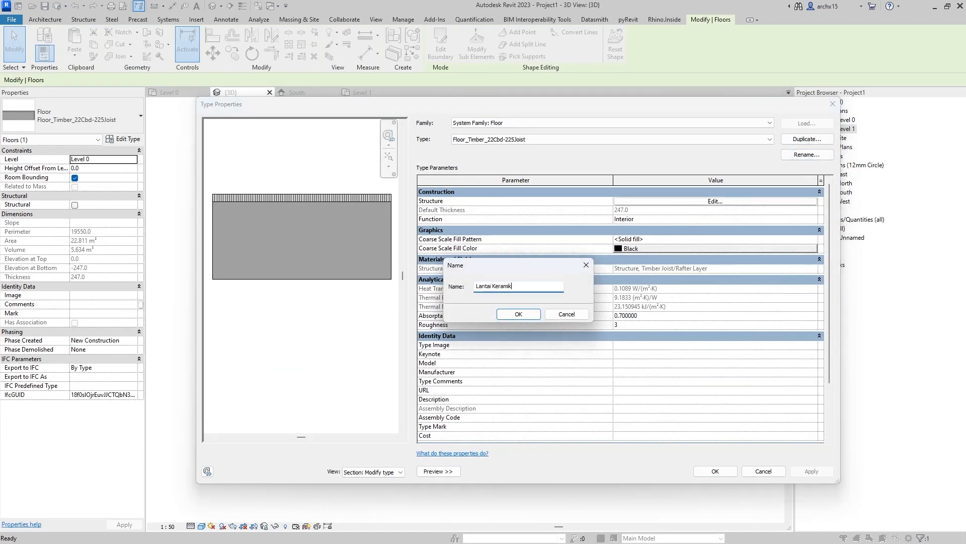
key("Return")
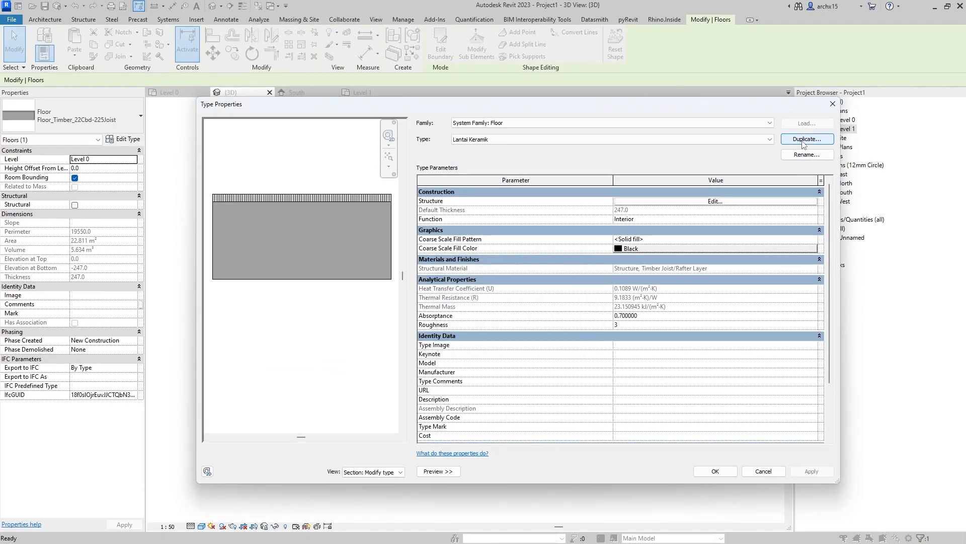
- In the Lantai Keramik floor structure, assign Concrete to the Structure layer and set its thickness to 120
left_click(755, 200)
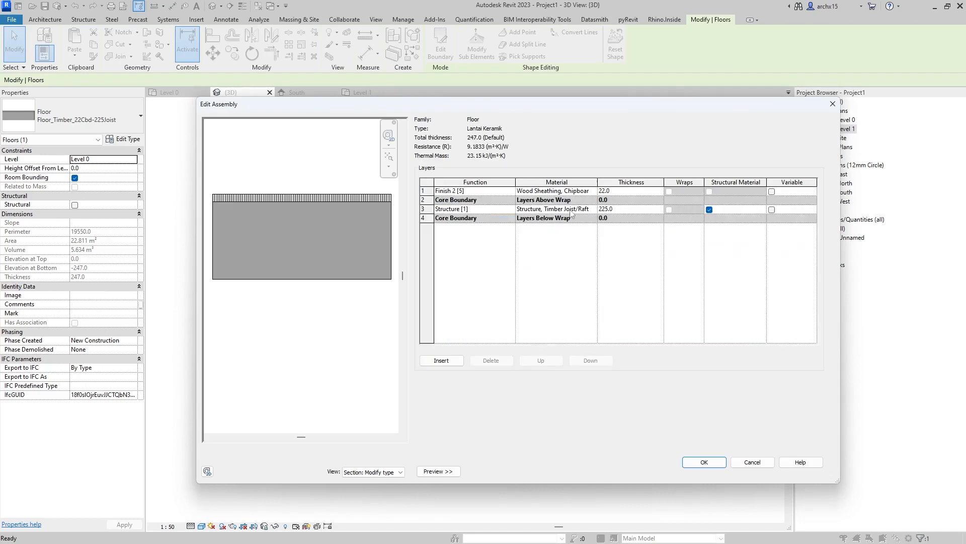
left_click(563, 209)
left_click(594, 208)
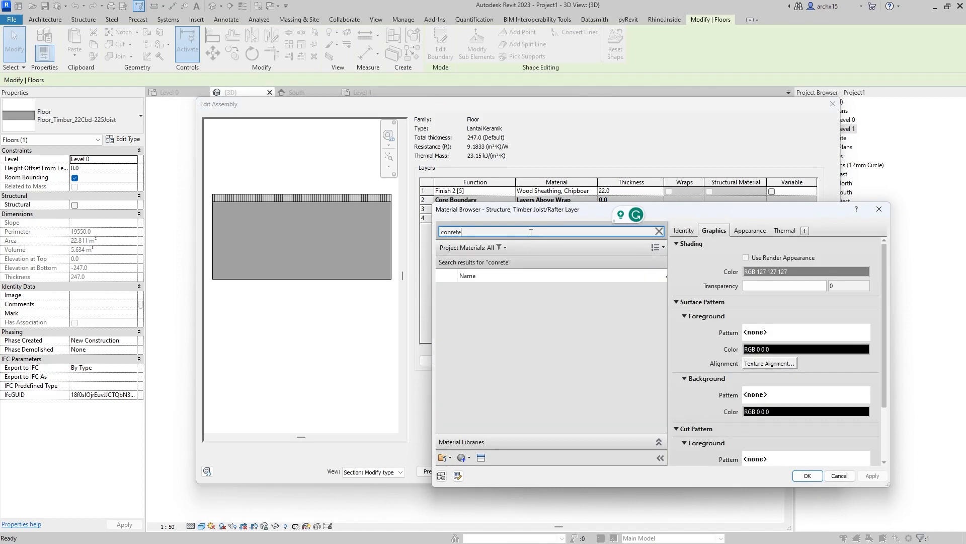
key("BackSpace")
key("BackSpace")
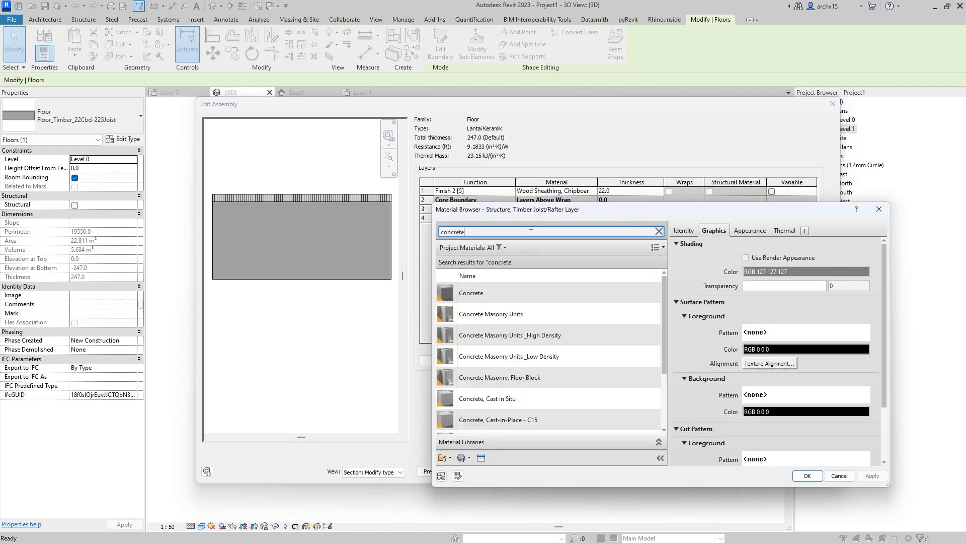
left_click(529, 288)
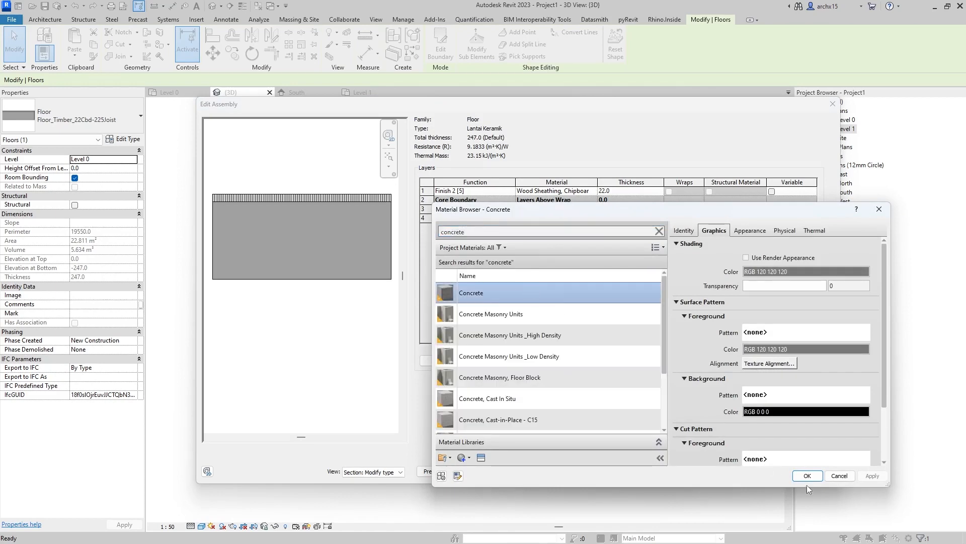
left_click(811, 477)
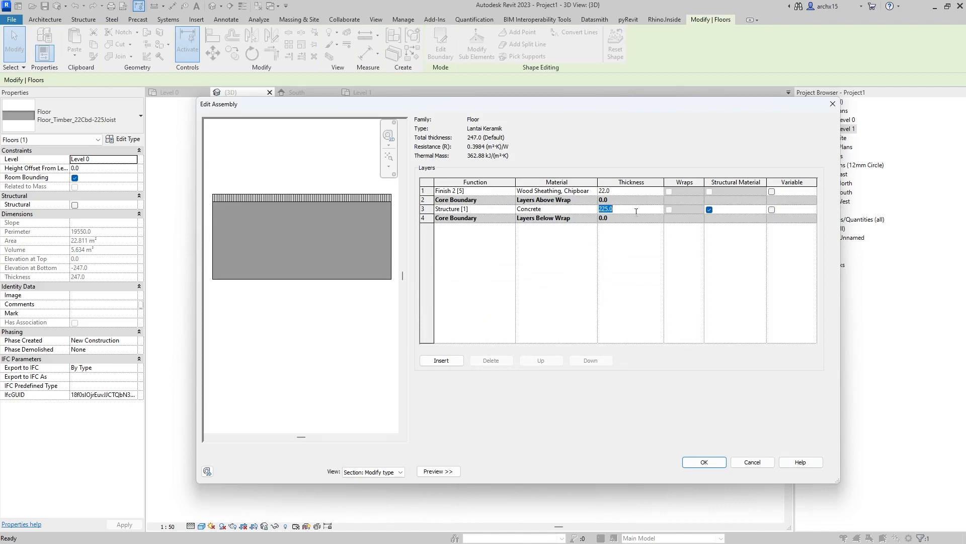
key("Tab")
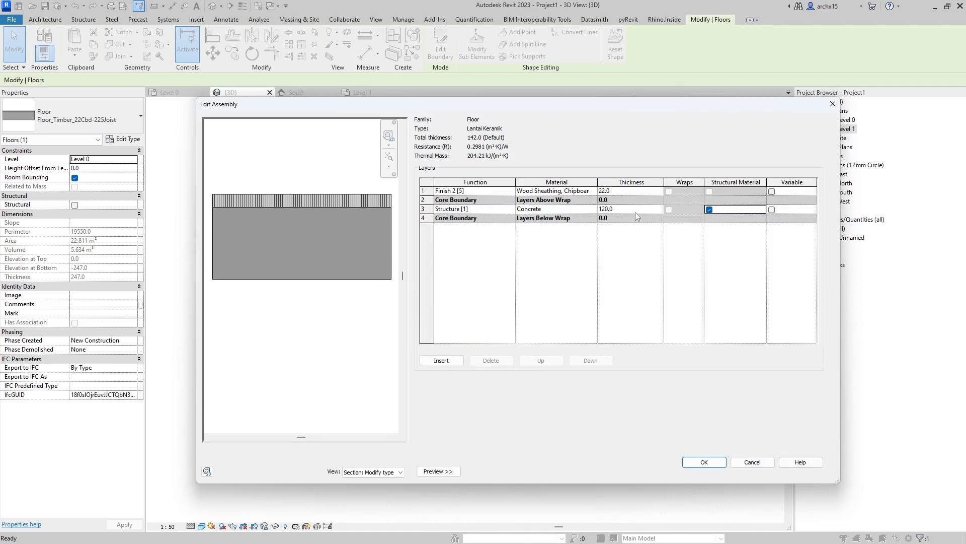
- Assign the Default Floor material to the floor type's Finish 2 layer
left_click(592, 192)
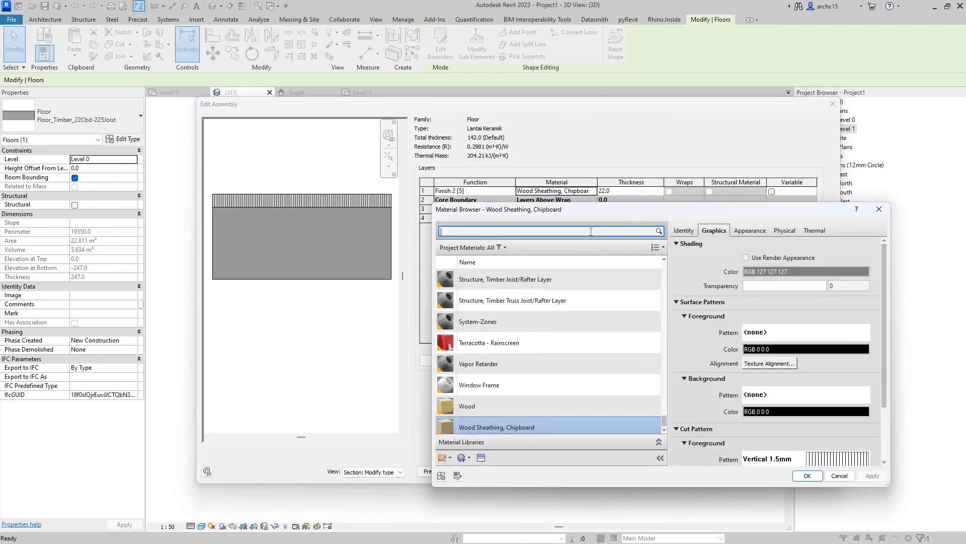
left_click(591, 231)
type("ceramic")
key("ctrl+a")
type("de")
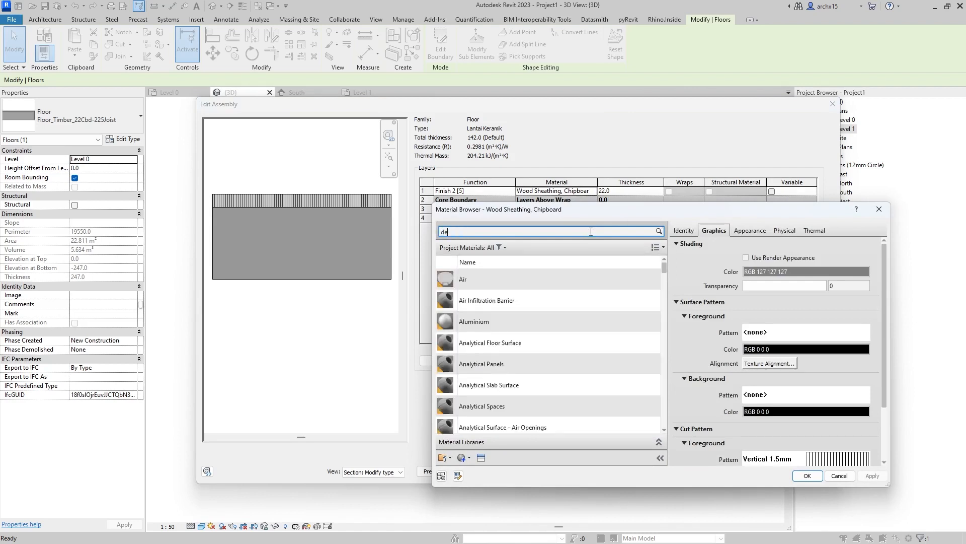
type("f")
type("i")
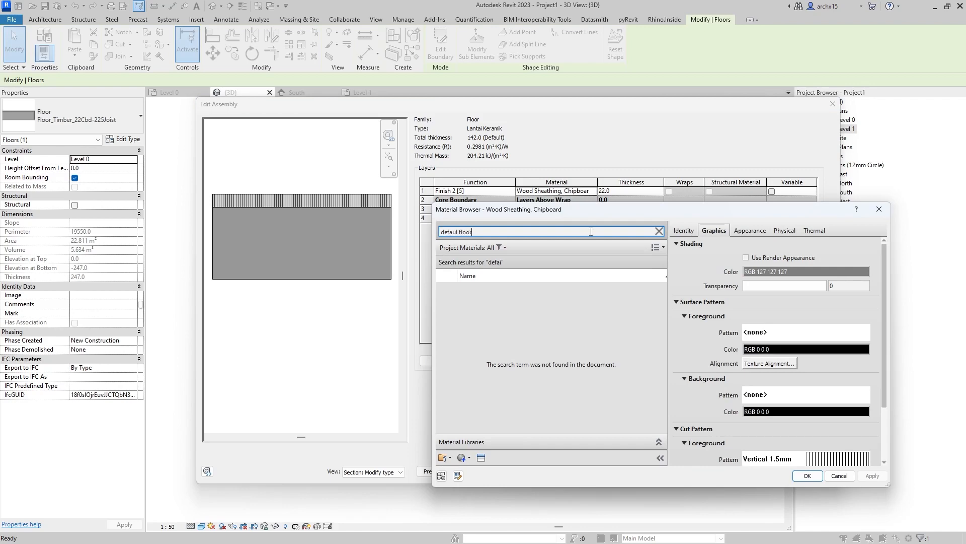
type("ul floor")
left_click(498, 316)
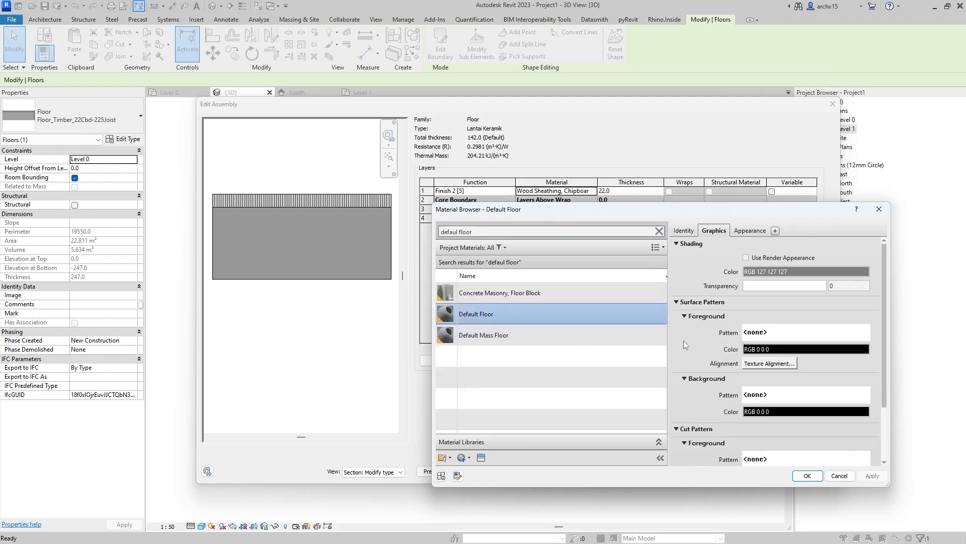
left_click(807, 476)
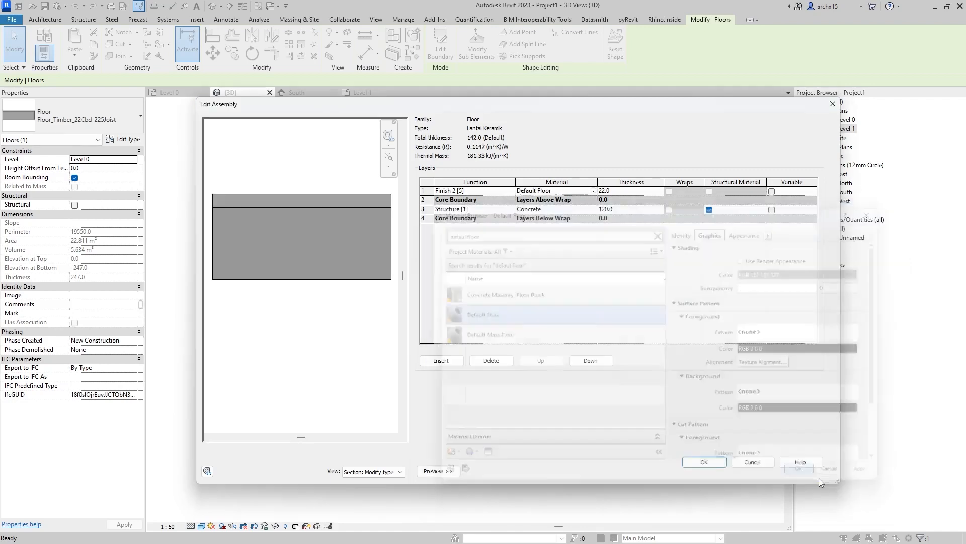
- Set the Finish 2 layer's thickness to 50 and apply the edited structure to the floor type
left_click(635, 194)
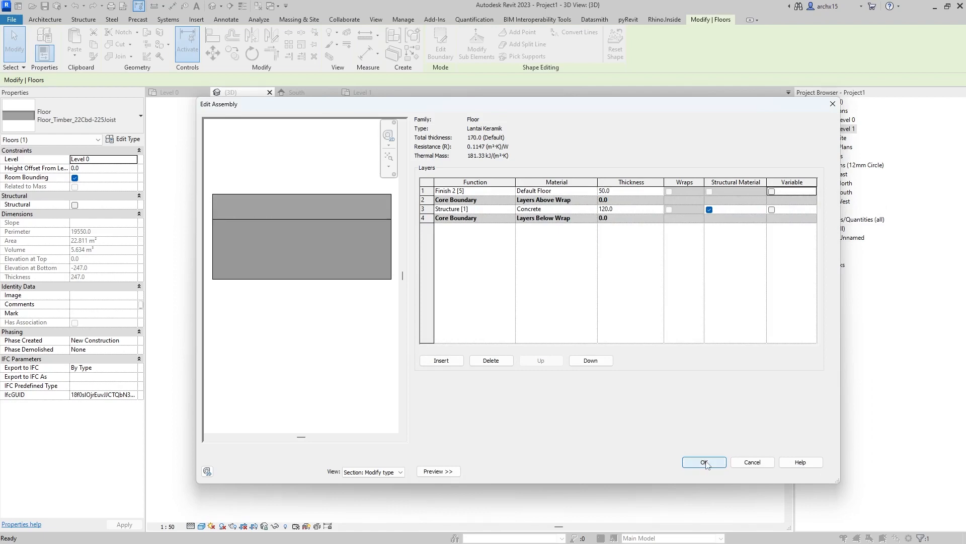
left_click(705, 462)
left_click(715, 470)
key("Escape")
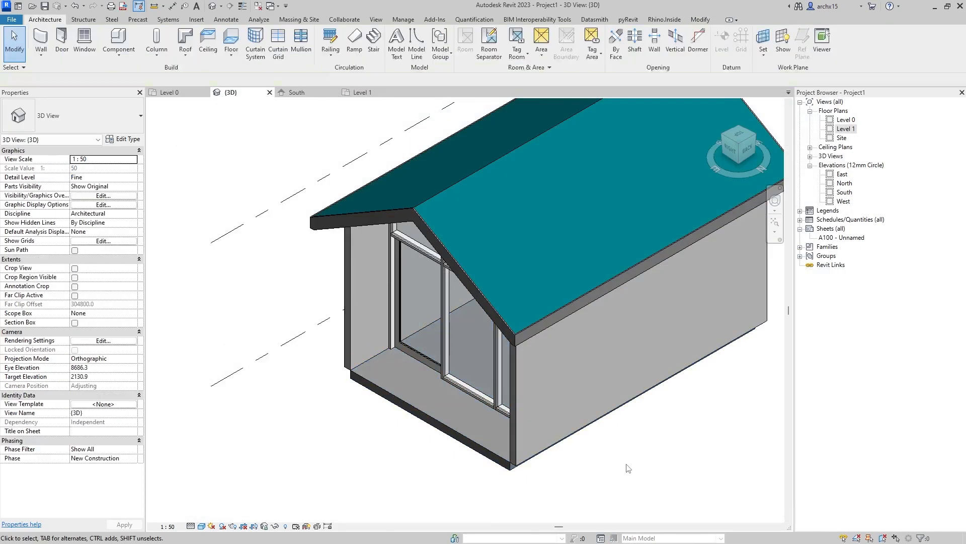
- In the Level 0 plan, move the south and west elevation markers close to the house
scroll(456, 413, "up", 4)
scroll(447, 333, "down", 4)
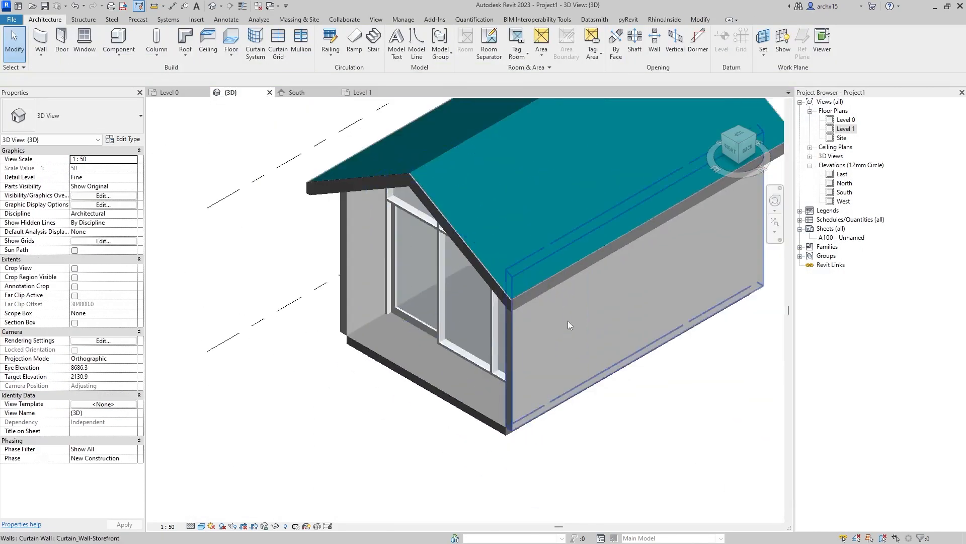
left_click(731, 151)
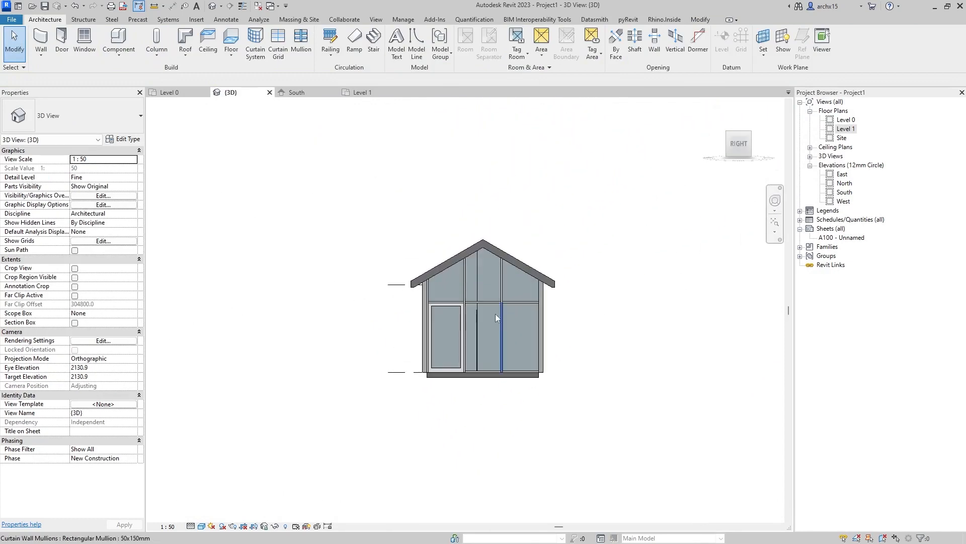
scroll(495, 313, "up", 2)
left_click(175, 93)
scroll(443, 201, "down", 5)
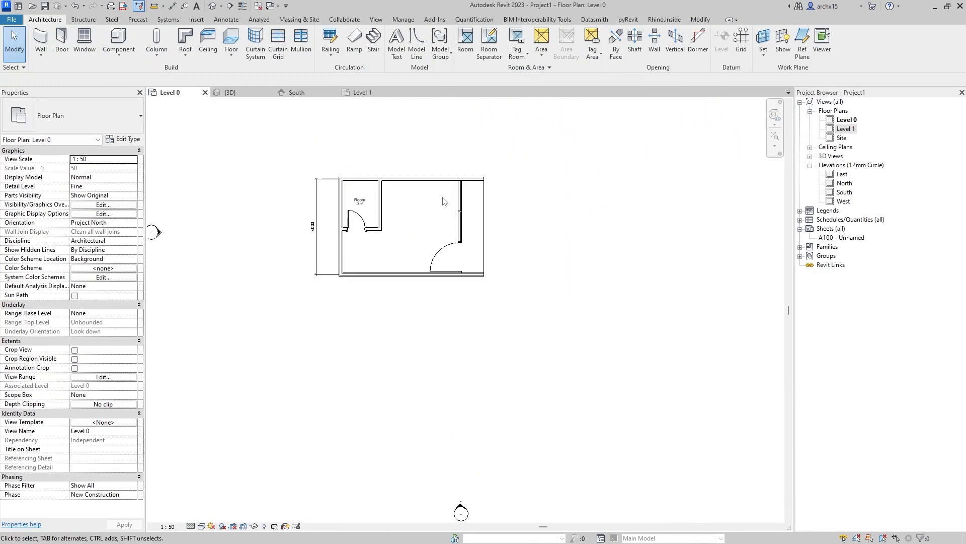
middle_click_drag(452, 302, 420, 312)
scroll(399, 410, "up", 2)
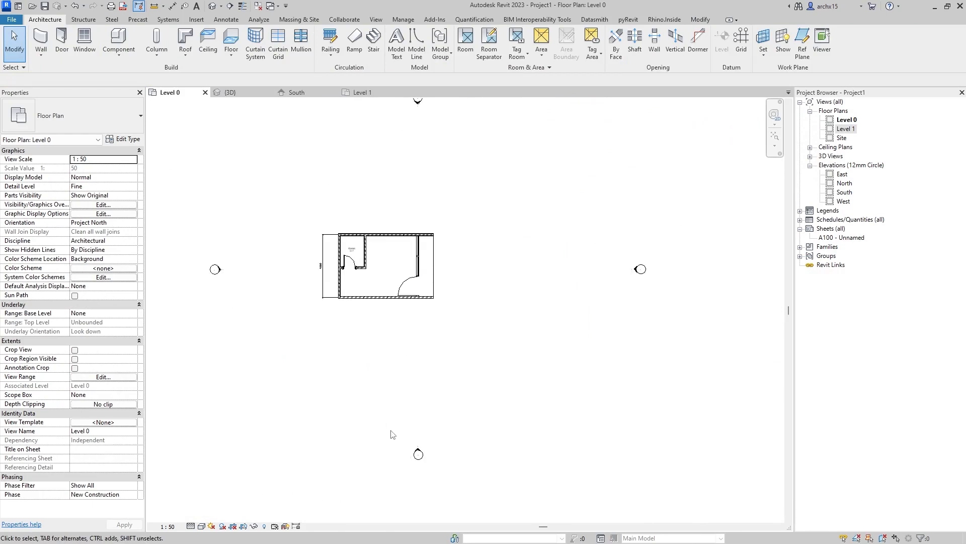
left_click_drag(381, 420, 456, 498)
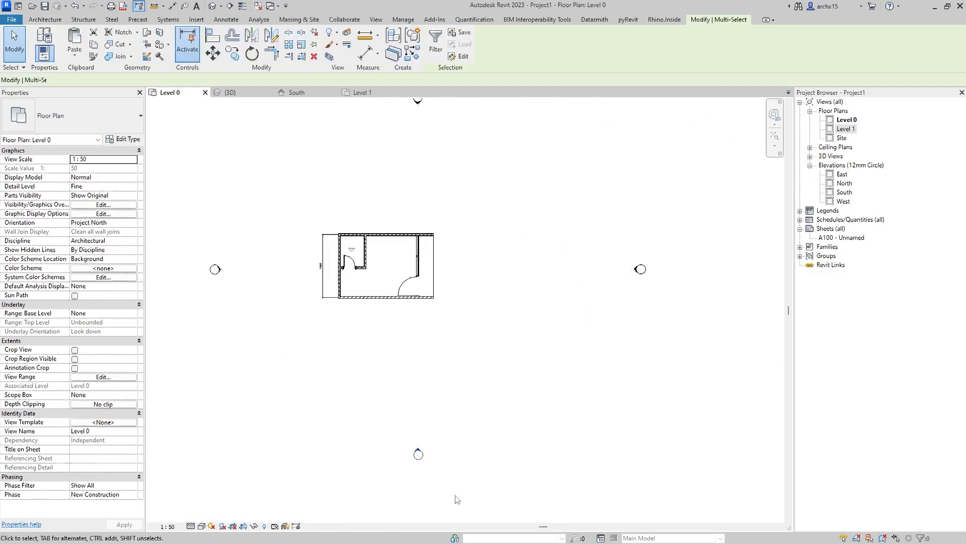
mouse_move(420, 448)
left_mouse_down()
mouse_move(386, 325)
mouse_move(381, 335)
left_mouse_up()
mouse_move(189, 242)
left_mouse_down()
mouse_move(242, 295)
mouse_move(292, 270)
left_mouse_up()
- Move the north and east elevation markers close to the house in the Level 0 plan
scroll(410, 177, "down", 1)
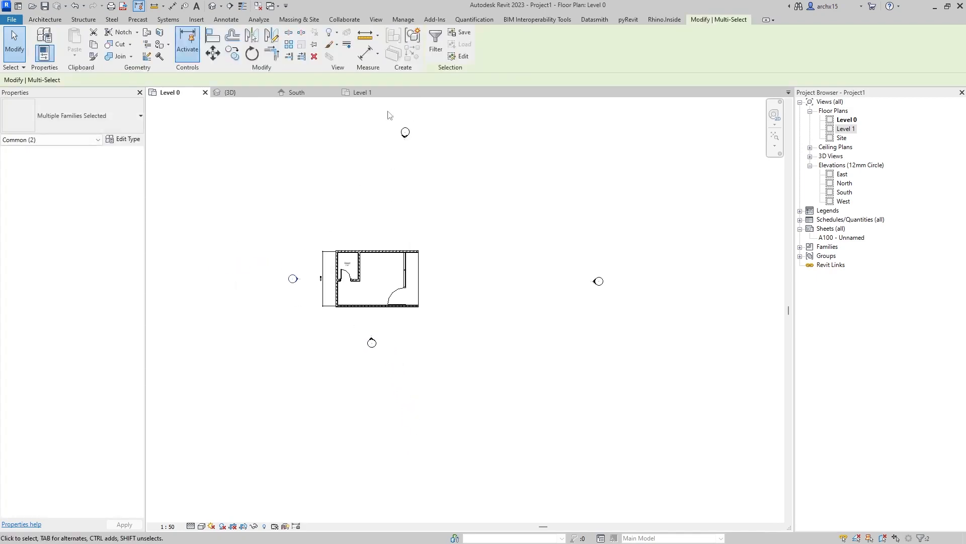
mouse_move(405, 133)
left_mouse_down()
mouse_move(388, 215)
mouse_move(375, 225)
left_mouse_up()
mouse_move(533, 280)
left_mouse_down()
mouse_move(401, 280)
mouse_move(414, 277)
left_mouse_up()
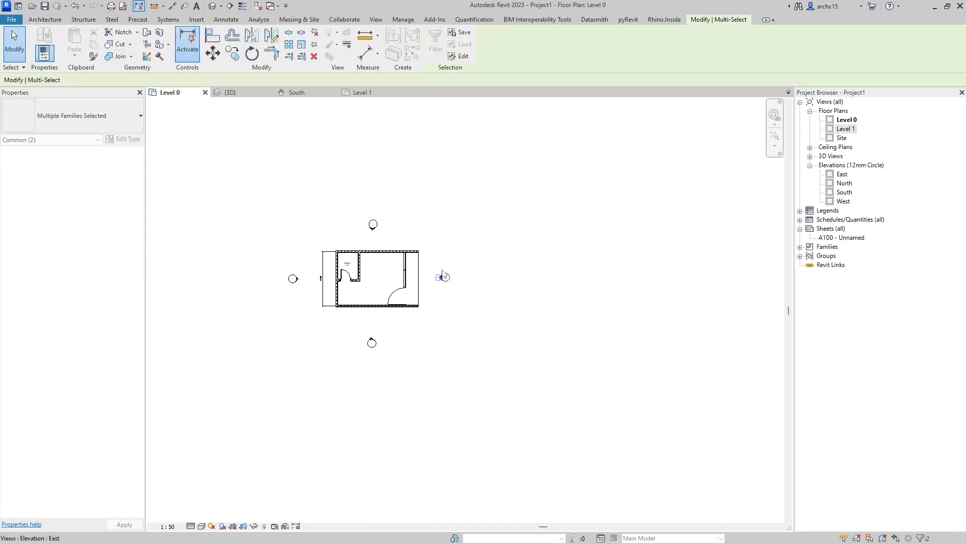
left_click(455, 214)
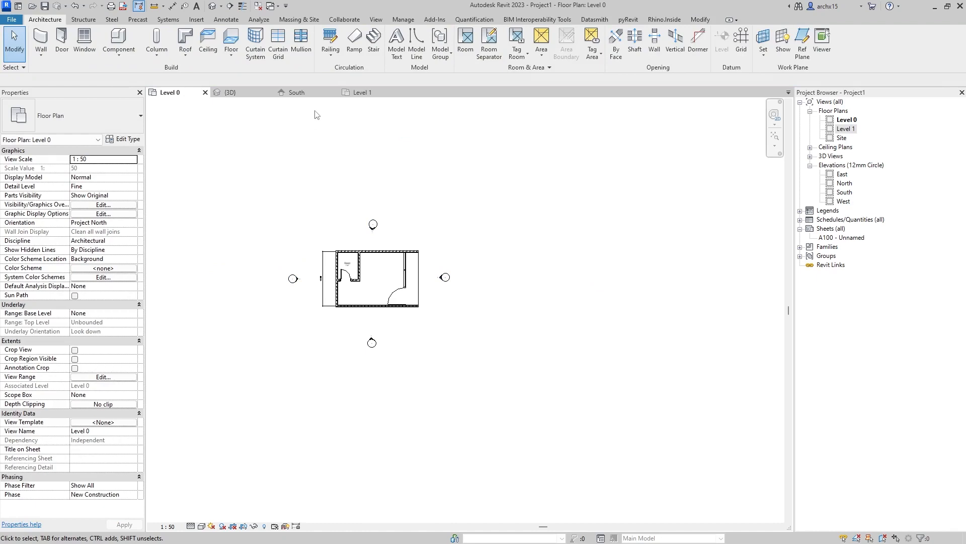
- Open the East elevation and set its view scale to 1:50
left_click(297, 92)
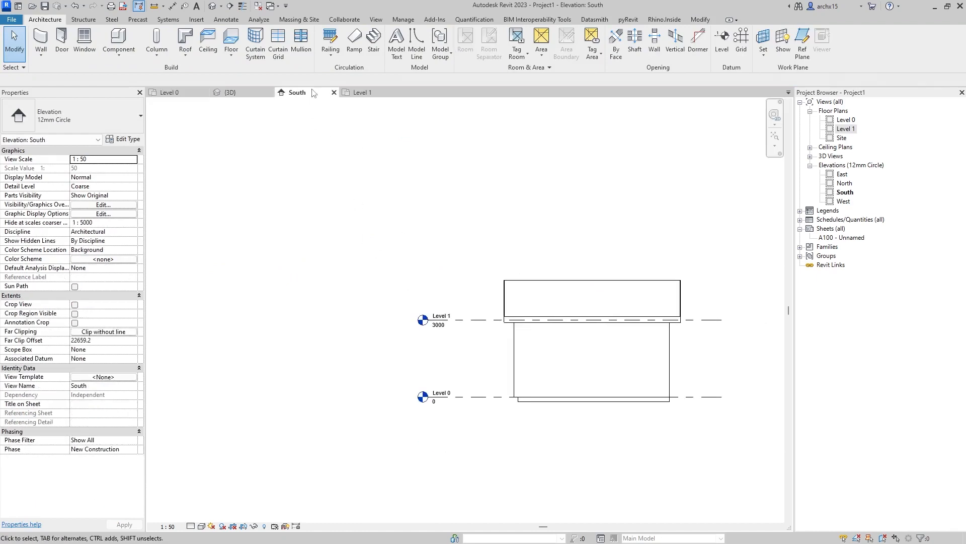
left_click(167, 92)
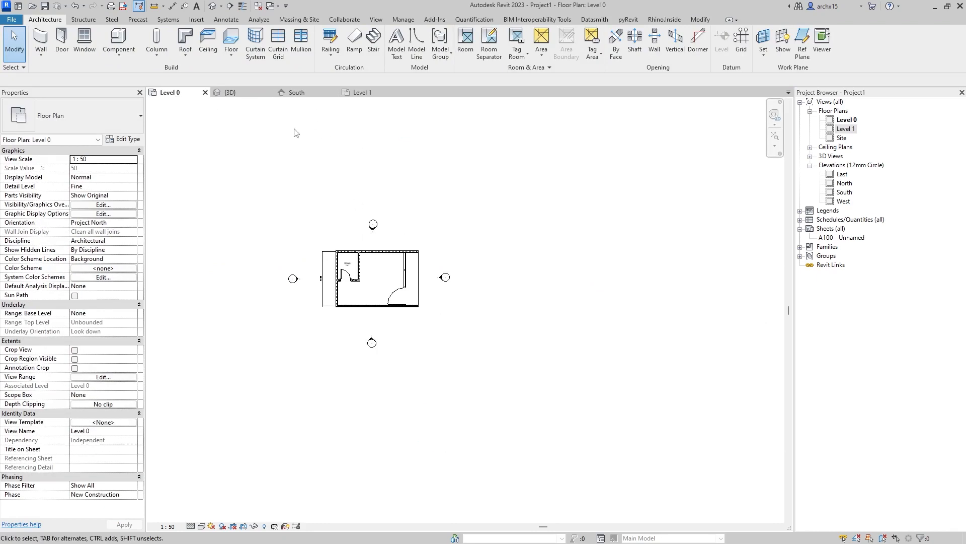
scroll(445, 278, "up", 3)
left_click(427, 288)
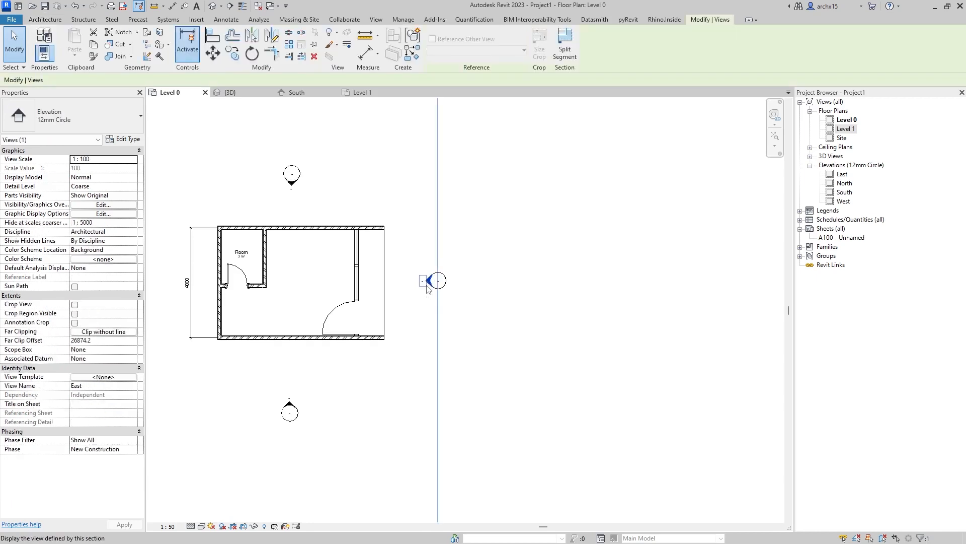
left_click(513, 313)
double_click(848, 175)
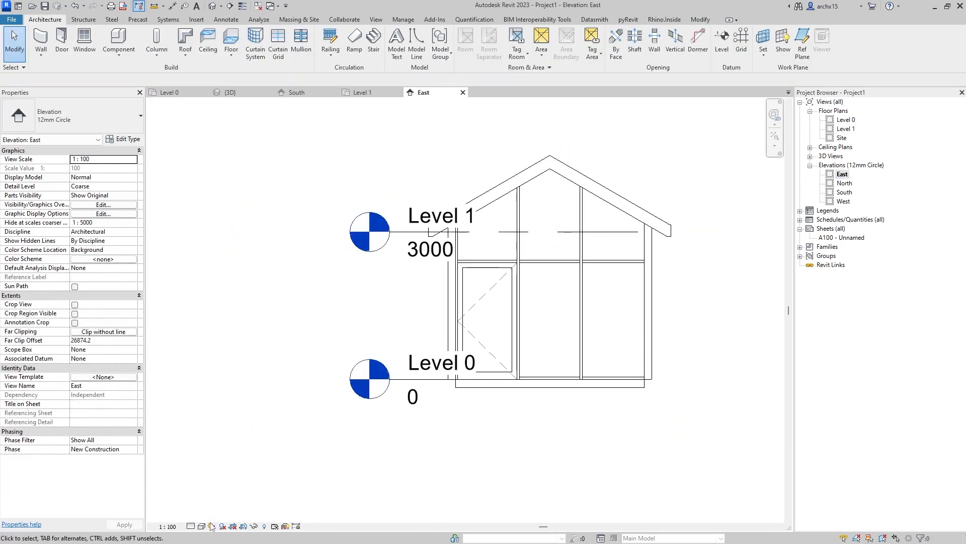
left_click(167, 526)
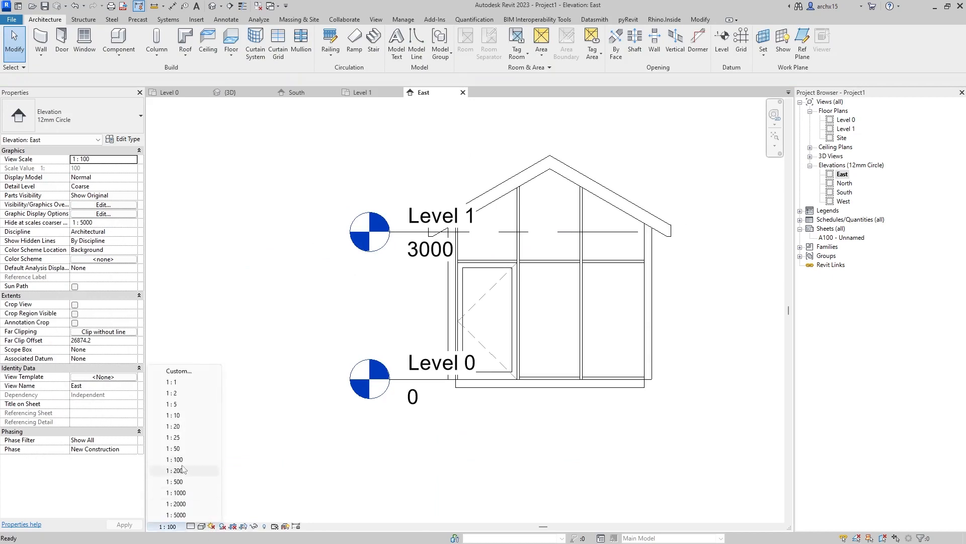
left_click(184, 455)
- In the East elevation, pull the Level 0 and Level 1 heads farther away from the house
left_click(417, 232)
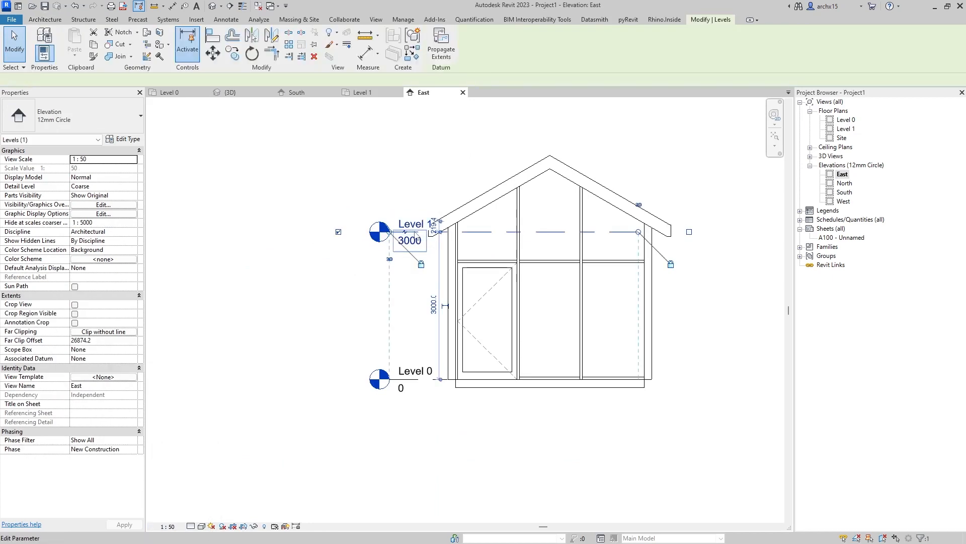
left_click_drag(389, 232, 322, 231)
left_click(550, 485)
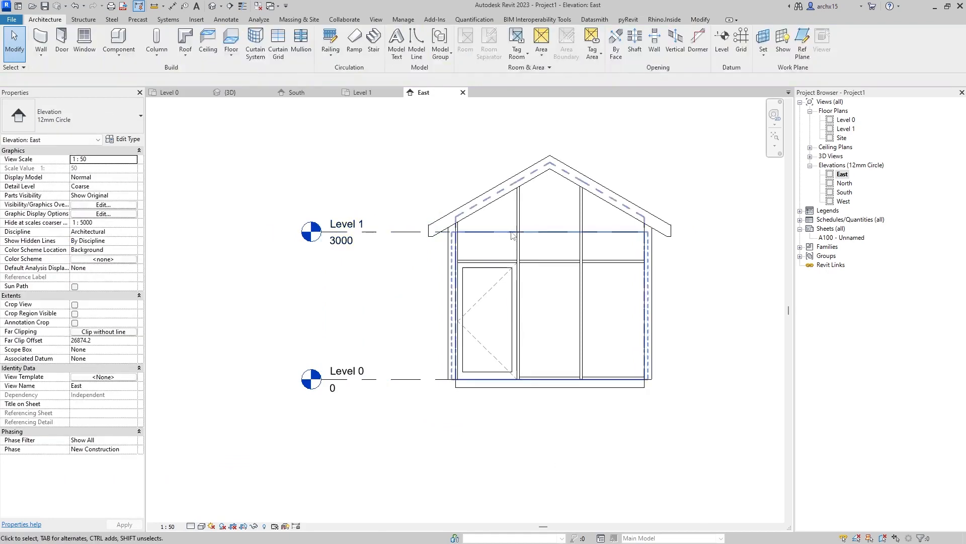
- Inspect how the north wall's base meets the floor slab in the East elevation, and compare it in 3D
scroll(705, 389, "up", 1)
scroll(707, 393, "up", 3)
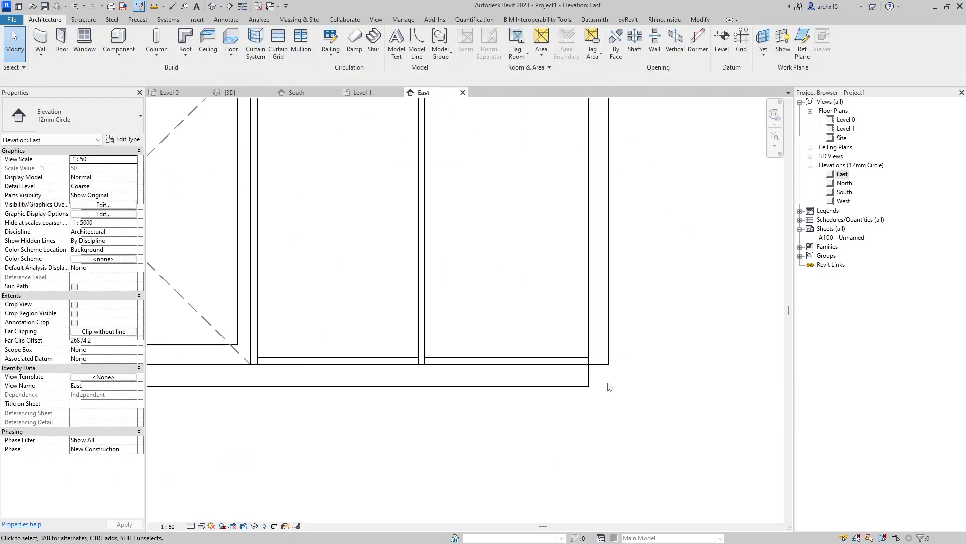
left_click(611, 369)
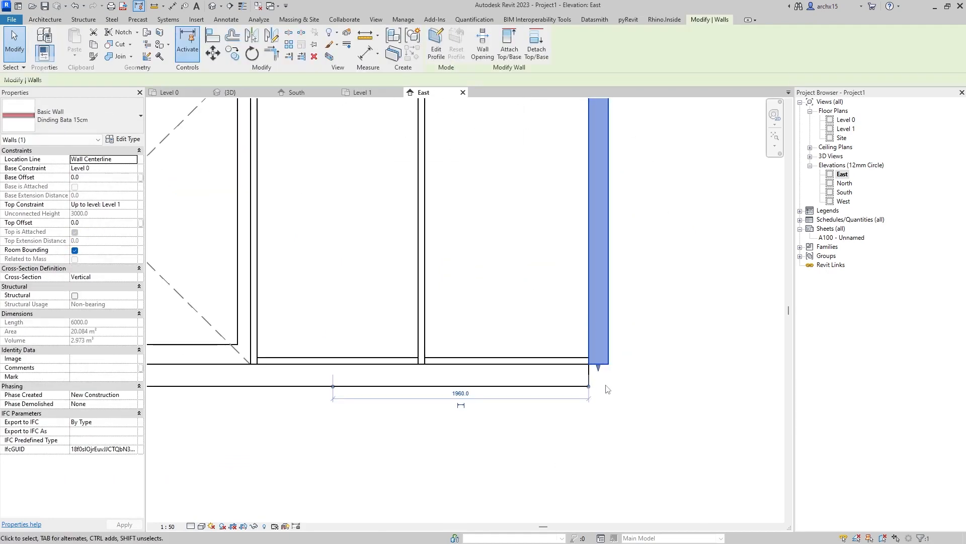
left_click(608, 386)
scroll(603, 368, "up", 2)
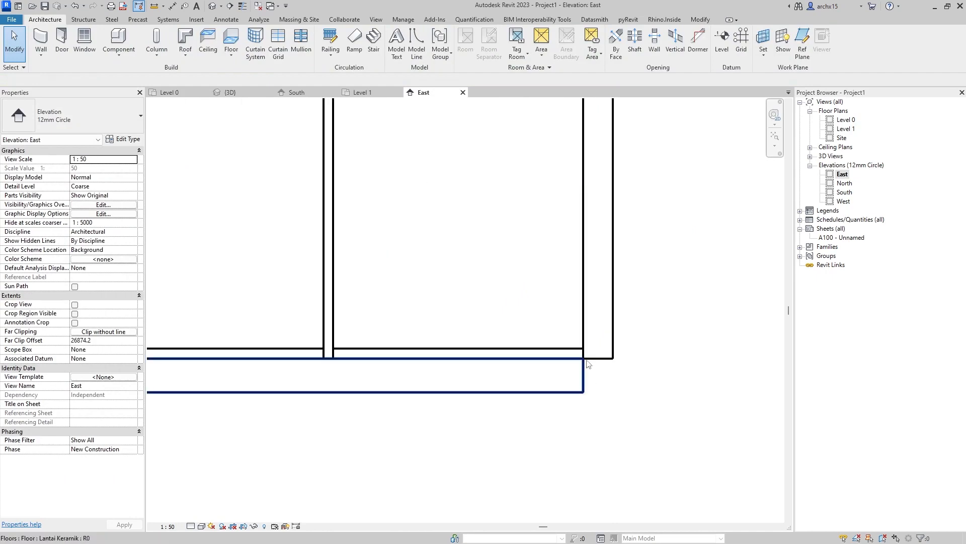
left_click(245, 93)
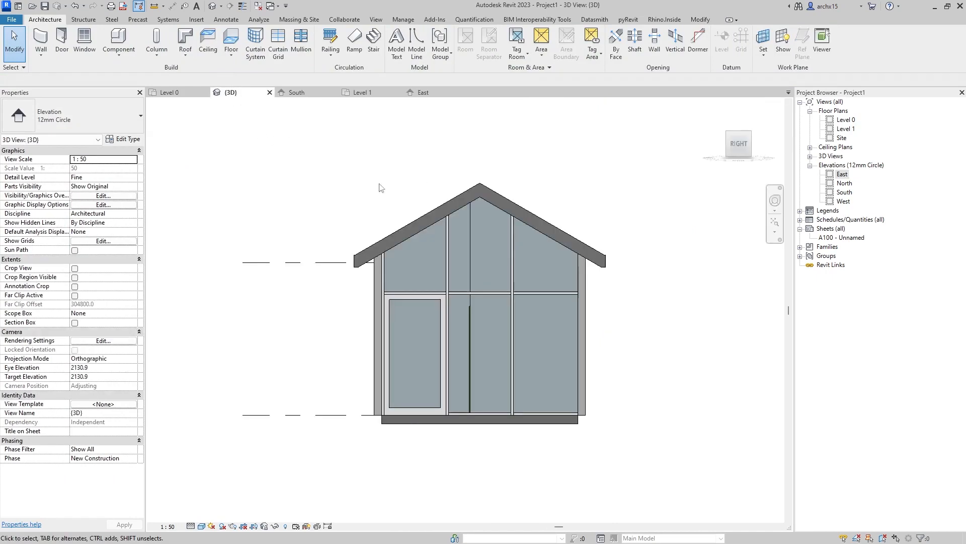
- Select the north, west and south exterior walls in the Level 0 plan and set their base offset to -170
left_click(198, 95)
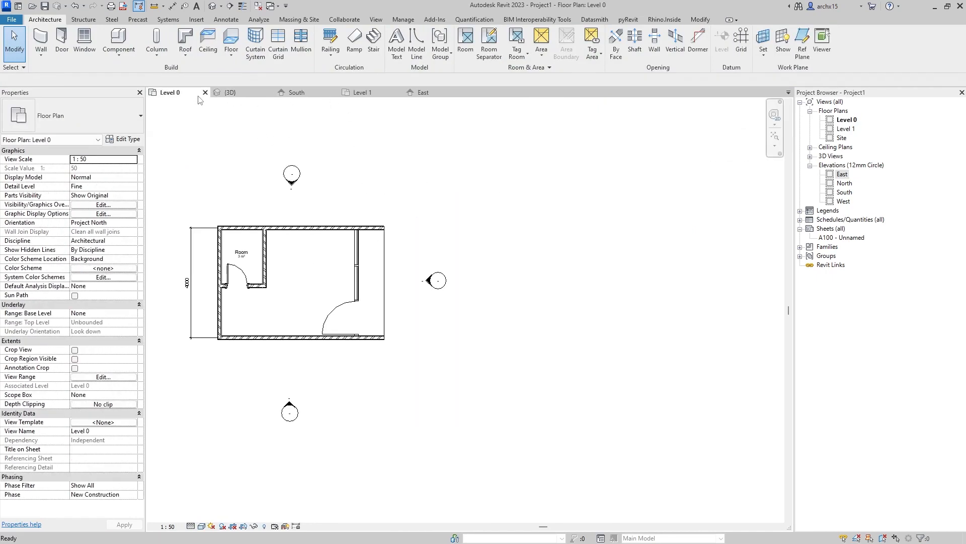
left_click(300, 235)
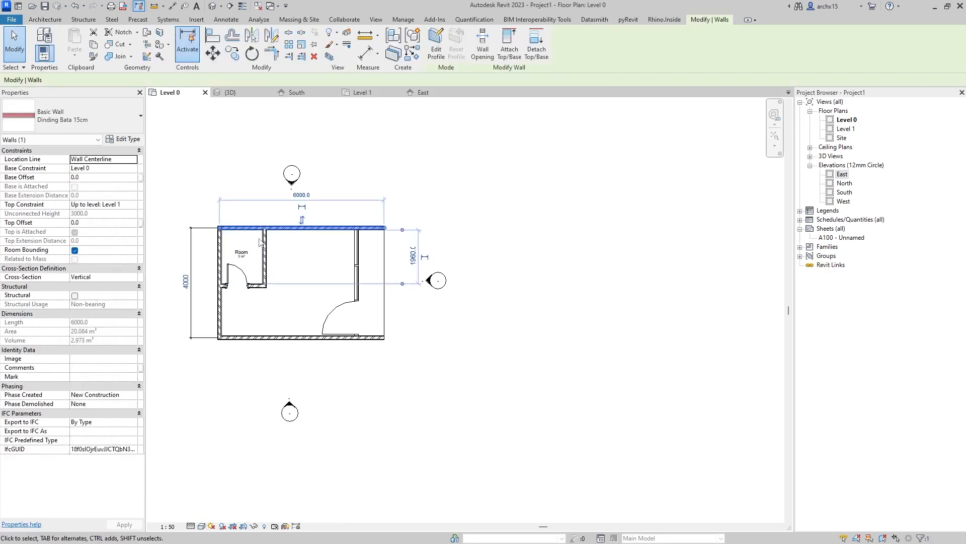
left_click(222, 243, "ctrl")
left_click(296, 338, "ctrl")
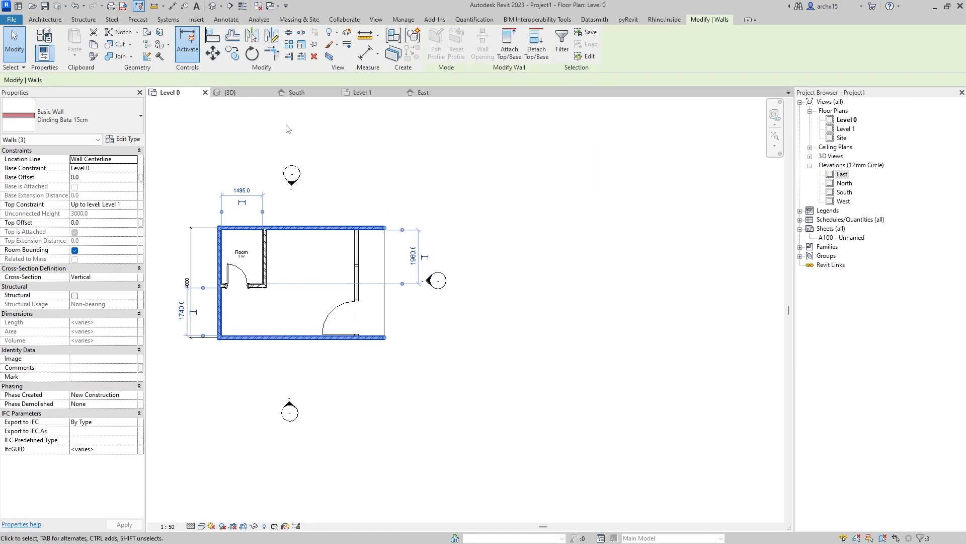
left_click(423, 92)
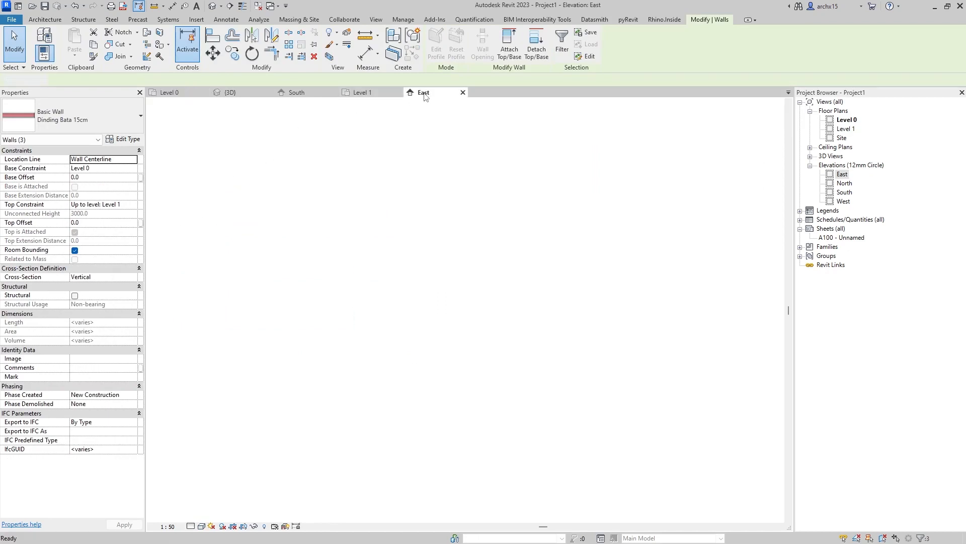
scroll(239, 386, "up", 2)
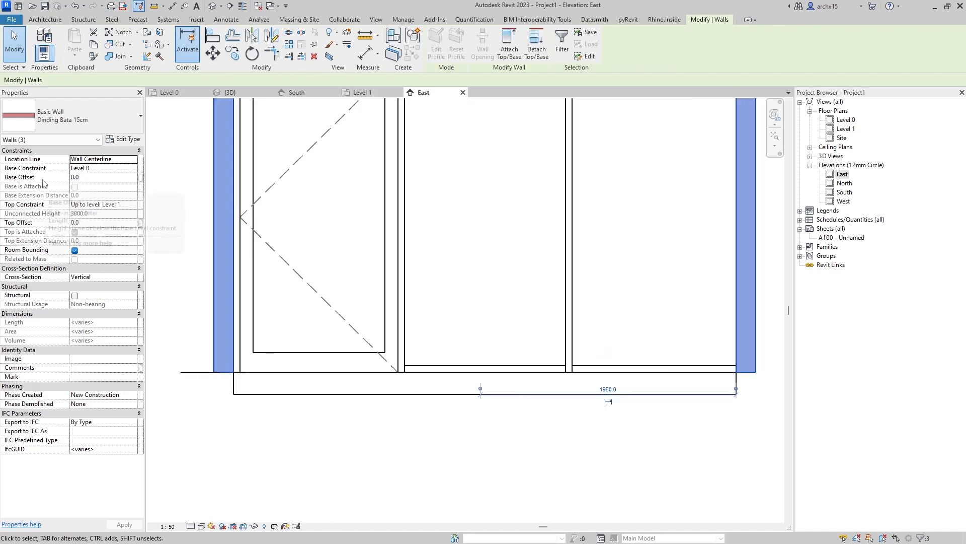
left_click(95, 177)
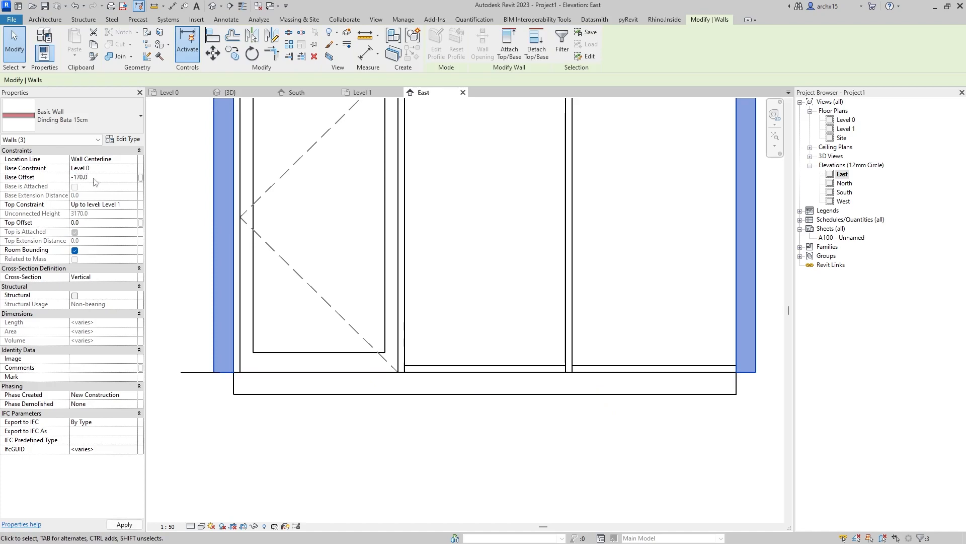
left_click(308, 439)
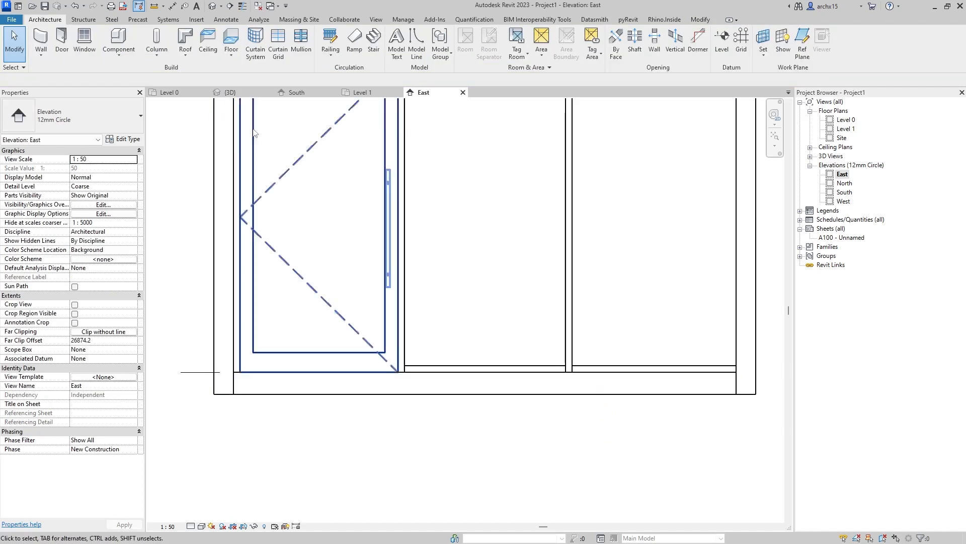
- Examine the lowered exterior walls and the floor edge in an isometric 3D view
left_click(230, 92)
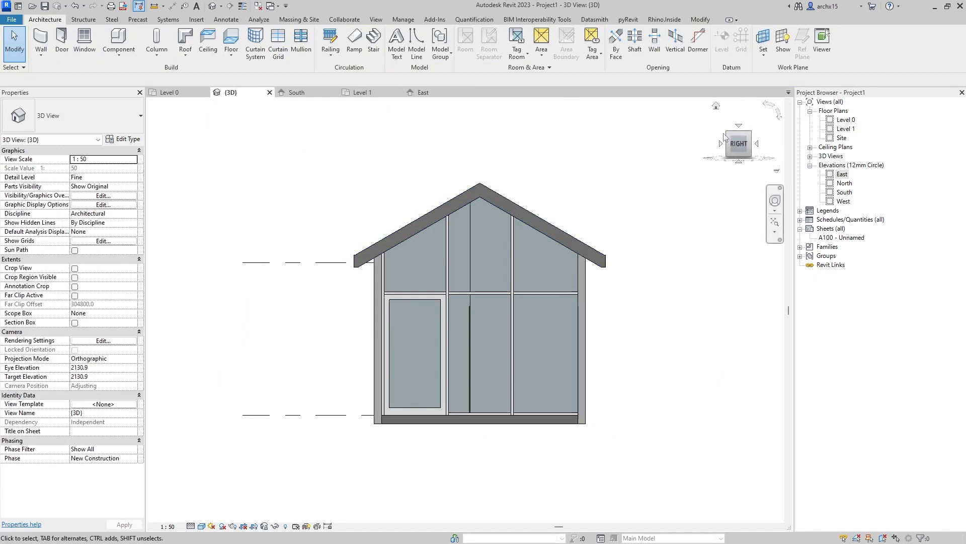
left_click(725, 135)
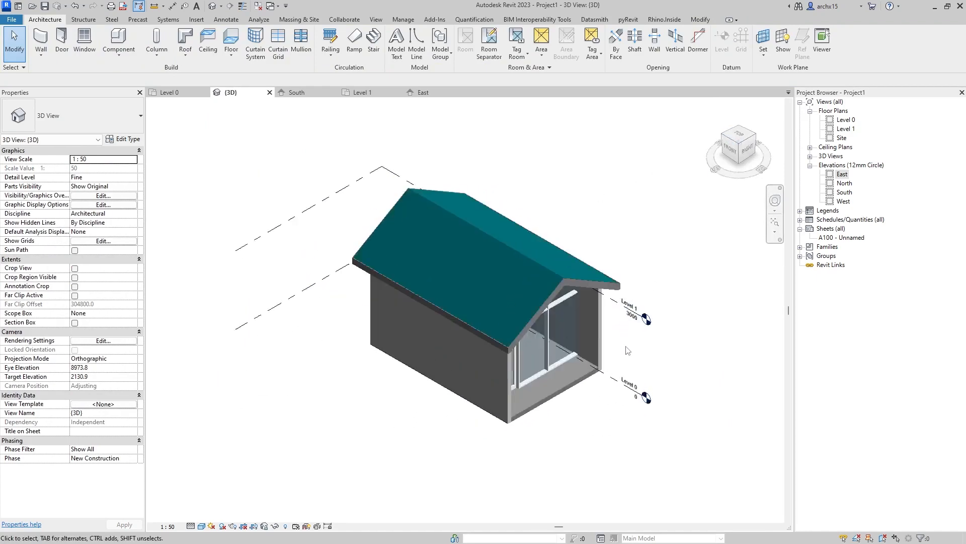
scroll(628, 351, "up", 3)
scroll(632, 340, "down", 2)
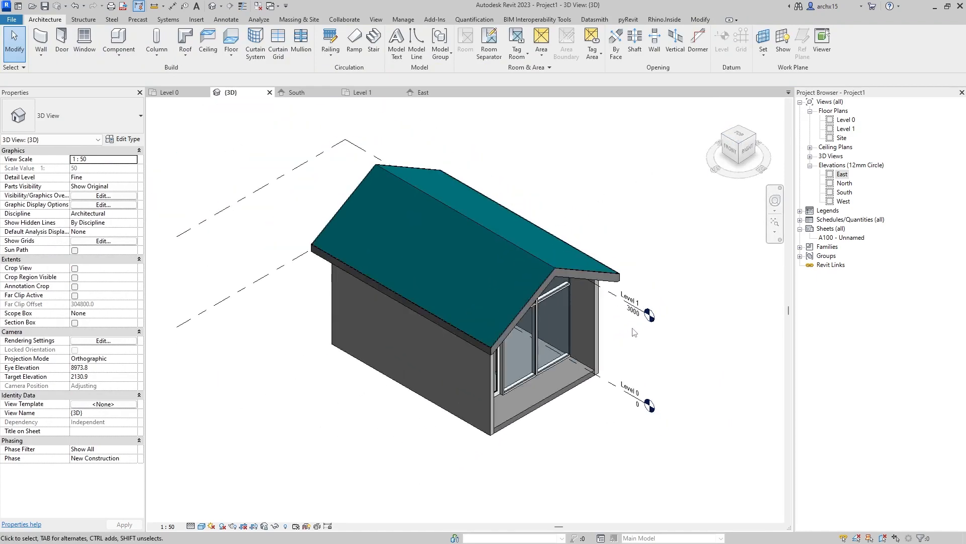
scroll(669, 283, "down", 2)
left_click(194, 94)
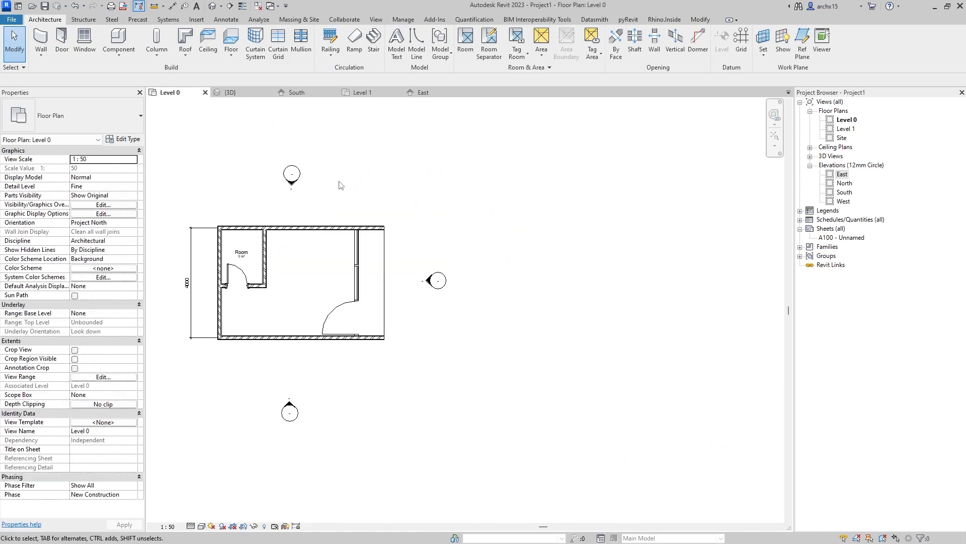
left_click(230, 92)
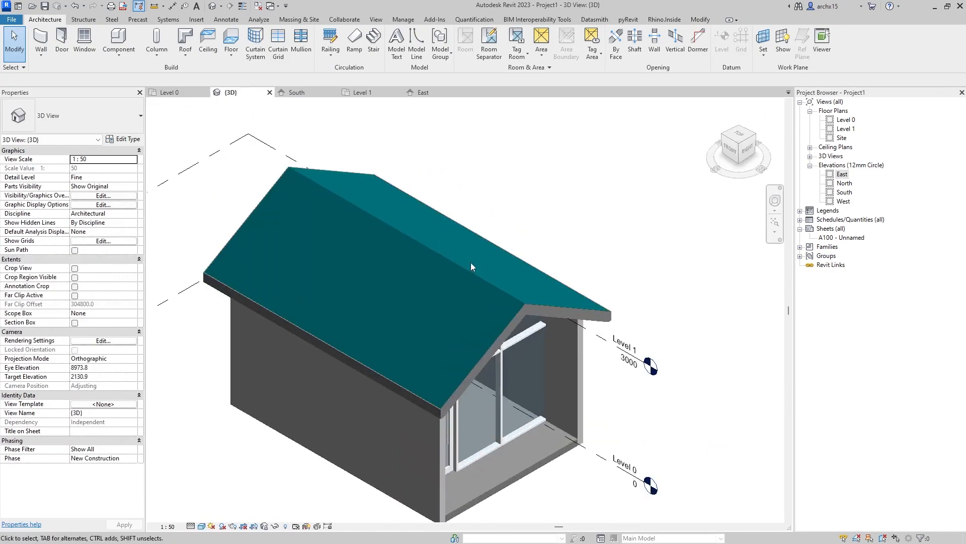
scroll(470, 262, "down", 1)
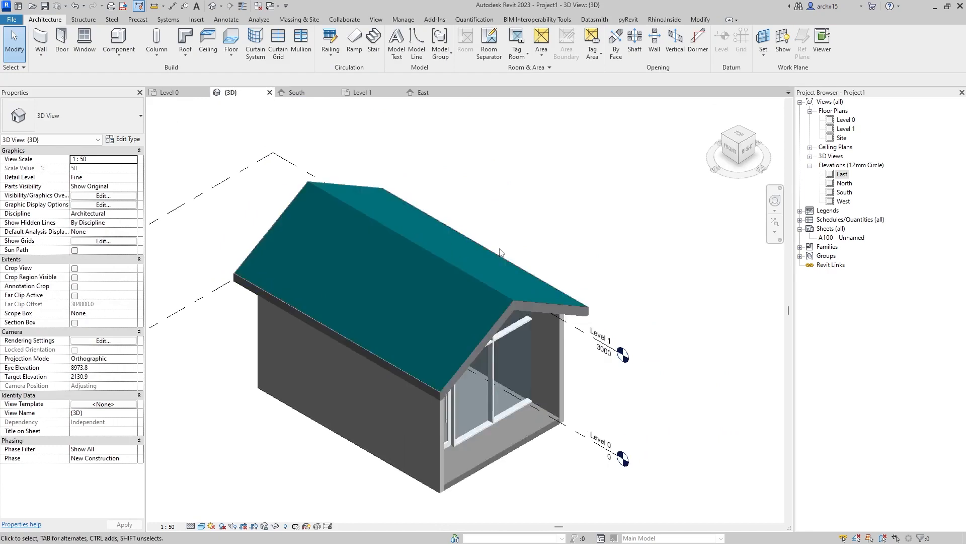
left_click(738, 145)
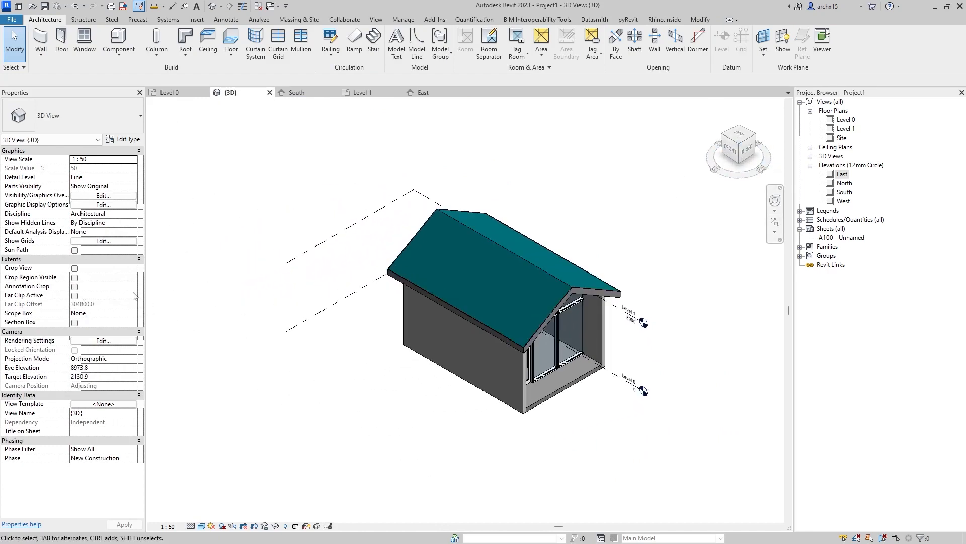
- Turn on the 3D view's section box and pull its east face inward past the storefront glazing
left_click(74, 322)
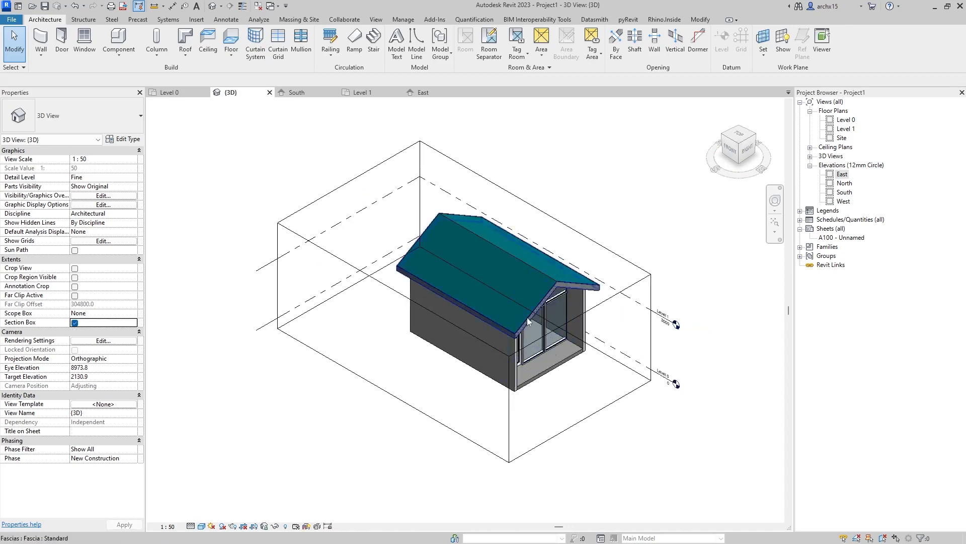
left_click(582, 316)
left_click_drag(580, 368, 509, 323)
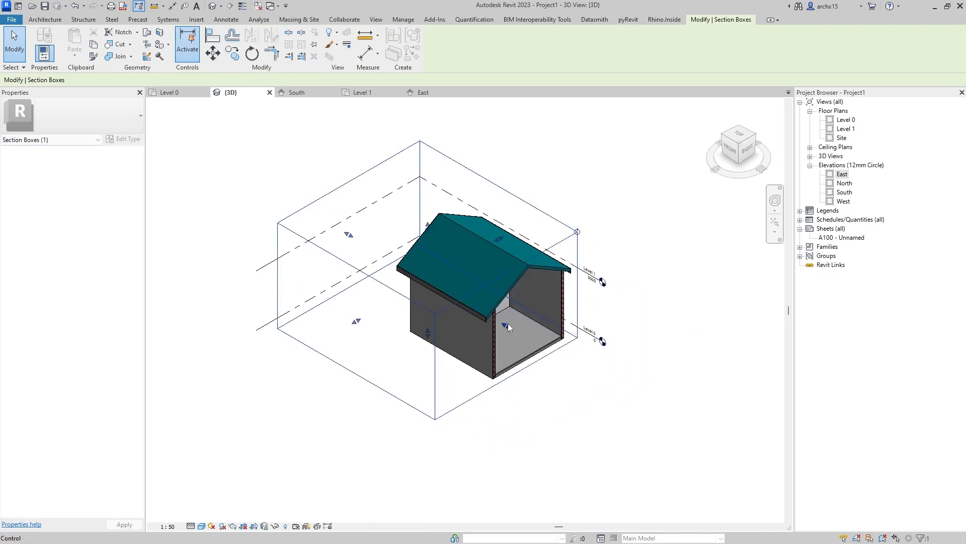
- Move the section box's south face closer to the house and lower its top face to cut the walls below the roof
left_click(745, 146)
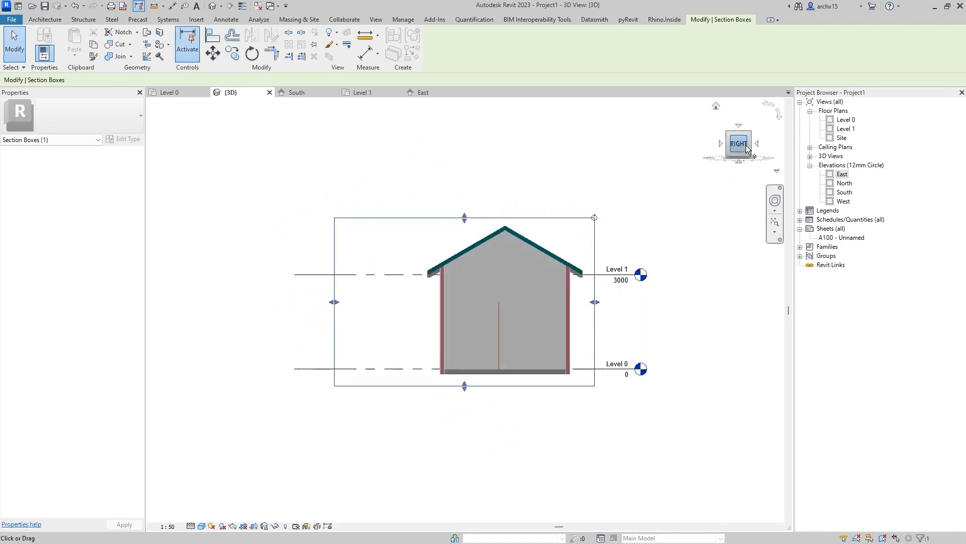
left_click(733, 136)
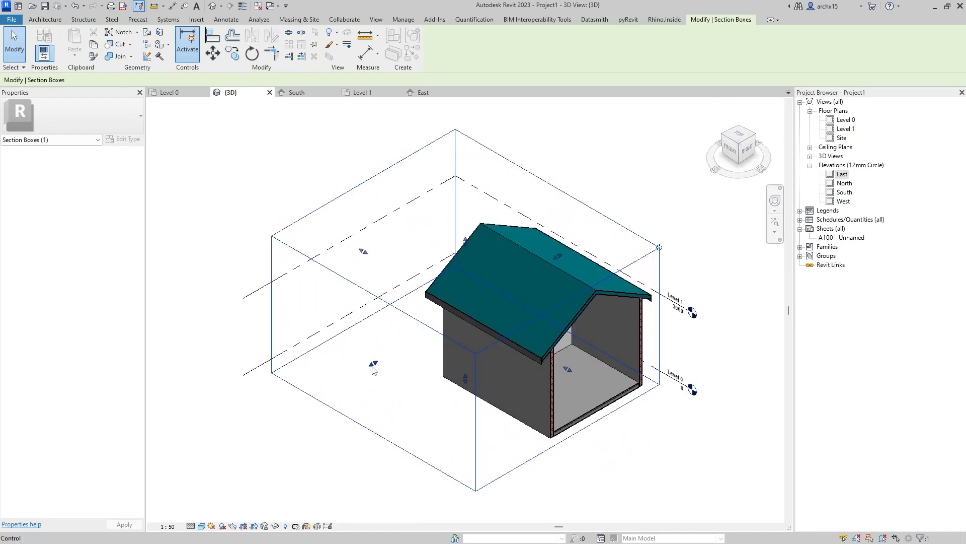
left_click_drag(373, 363, 401, 348)
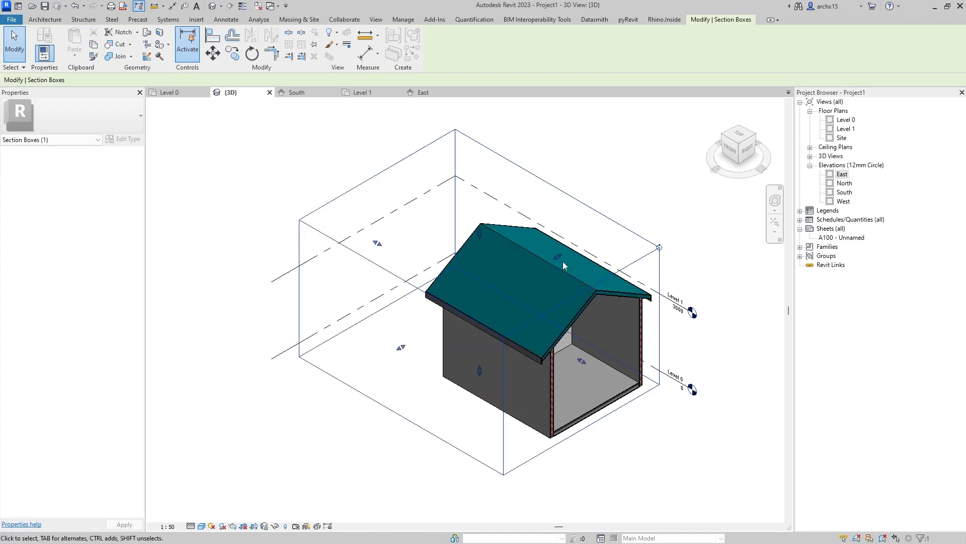
left_click_drag(479, 232, 481, 292)
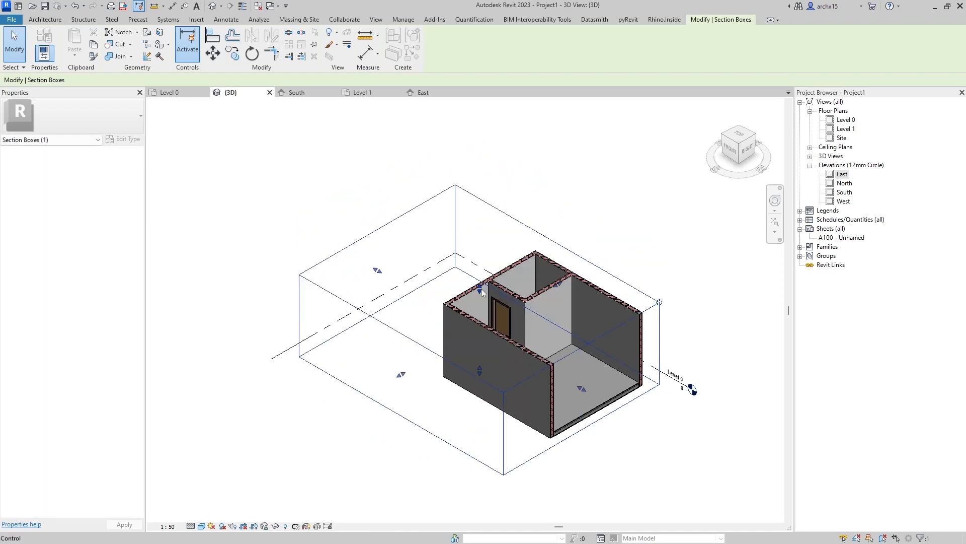
- Examine the cut brick wall layers and the floor layers at the open end of the sectioned 3D model
left_click(740, 149)
middle_click_drag(634, 306, 448, 324)
scroll(449, 324, "up", 1)
scroll(372, 414, "up", 3)
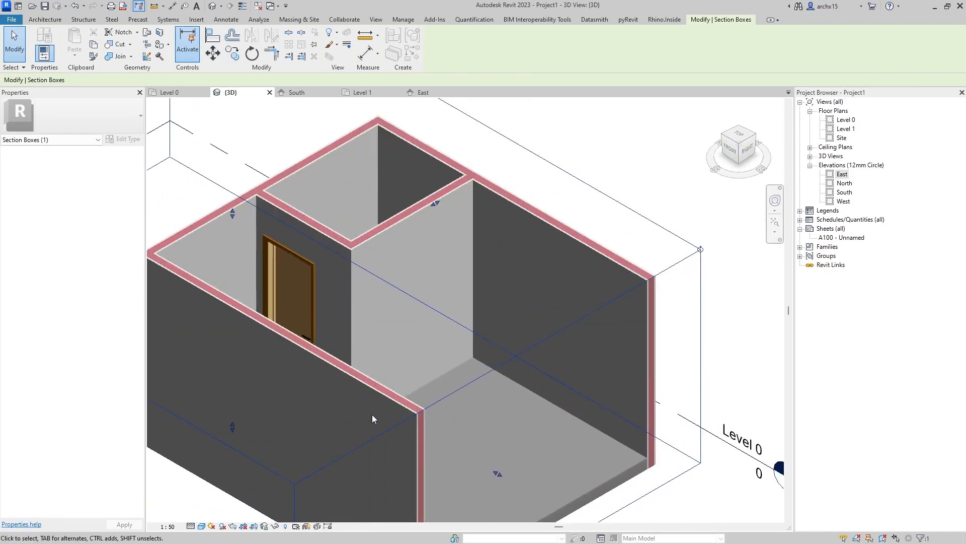
scroll(398, 398, "up", 3)
scroll(401, 234, "down", 1)
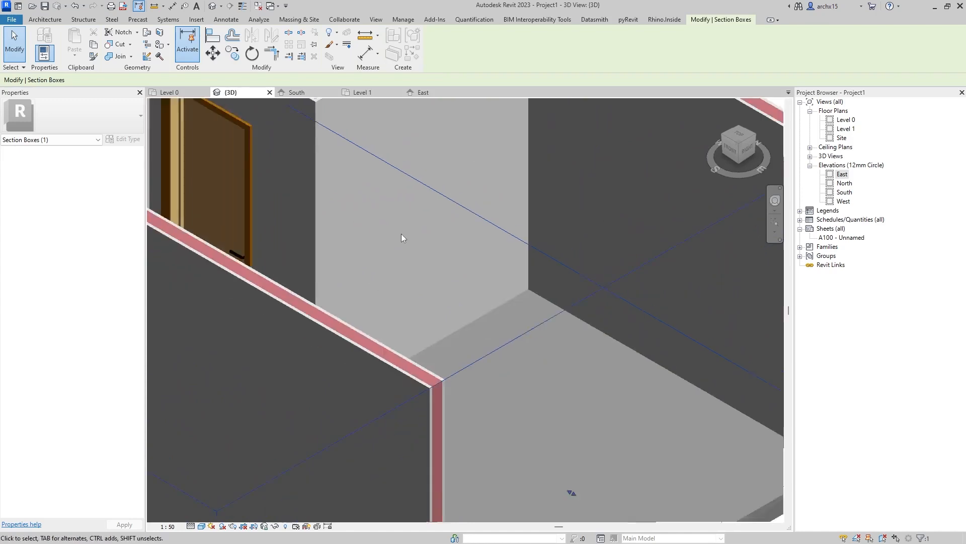
scroll(401, 234, "down", 5)
scroll(449, 479, "up", 5)
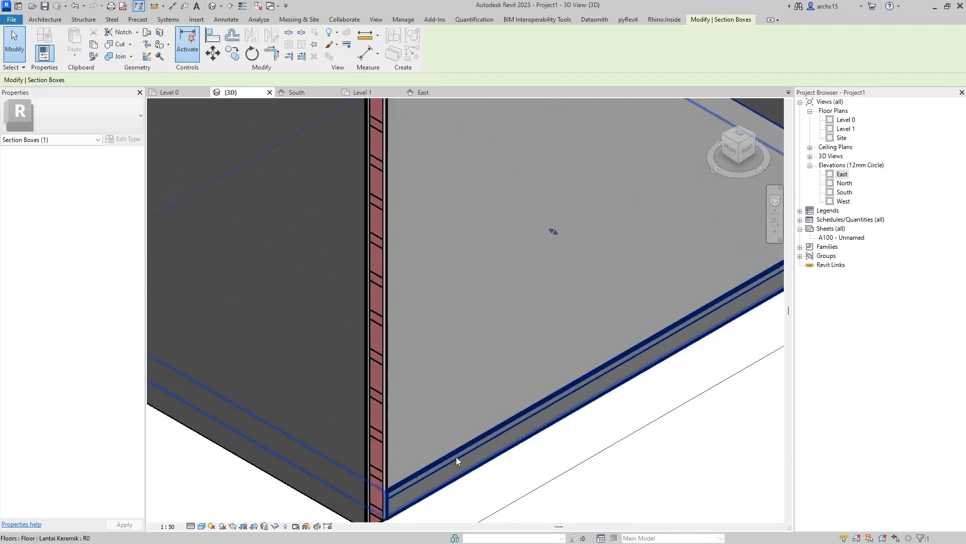
scroll(456, 457, "down", 5)
middle_click_drag(557, 416, 529, 457)
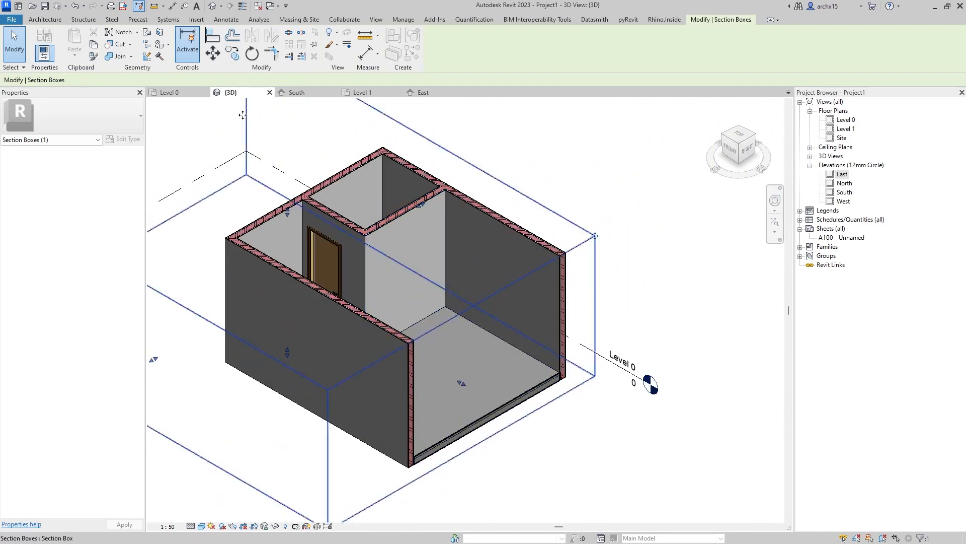
- Place a 1360x1210mm Windows_Sgl_Plain window in the south wall near its west corner in the Level 0 floor plan
left_click(169, 92)
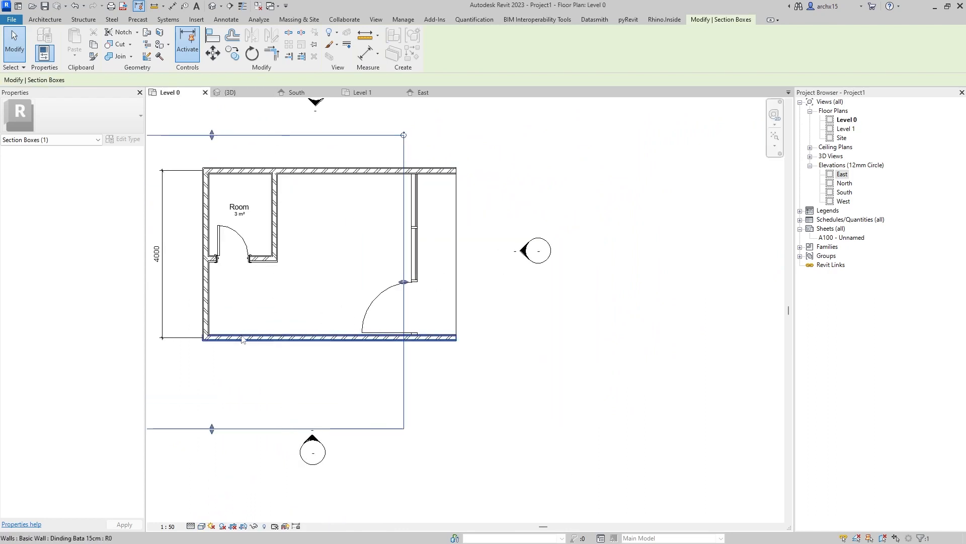
left_click(45, 19)
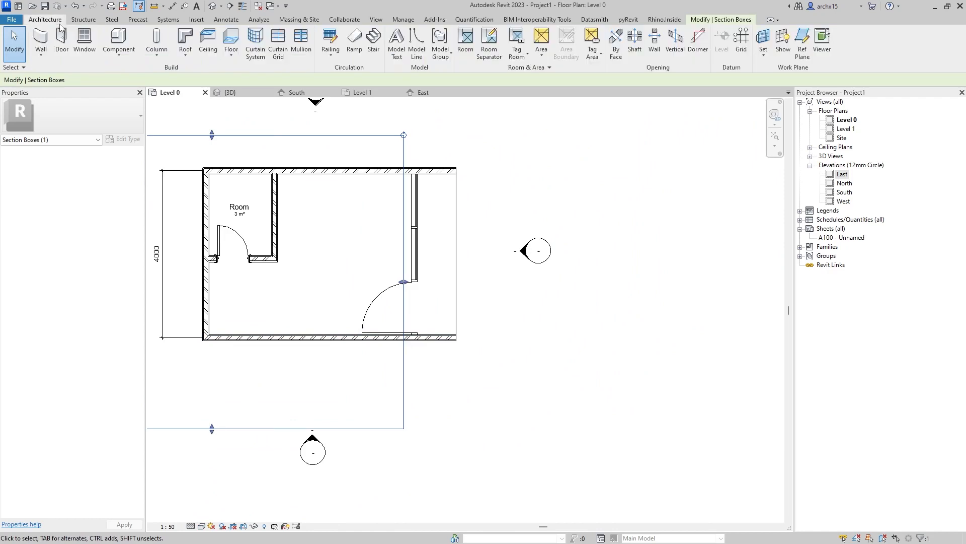
left_click(76, 45)
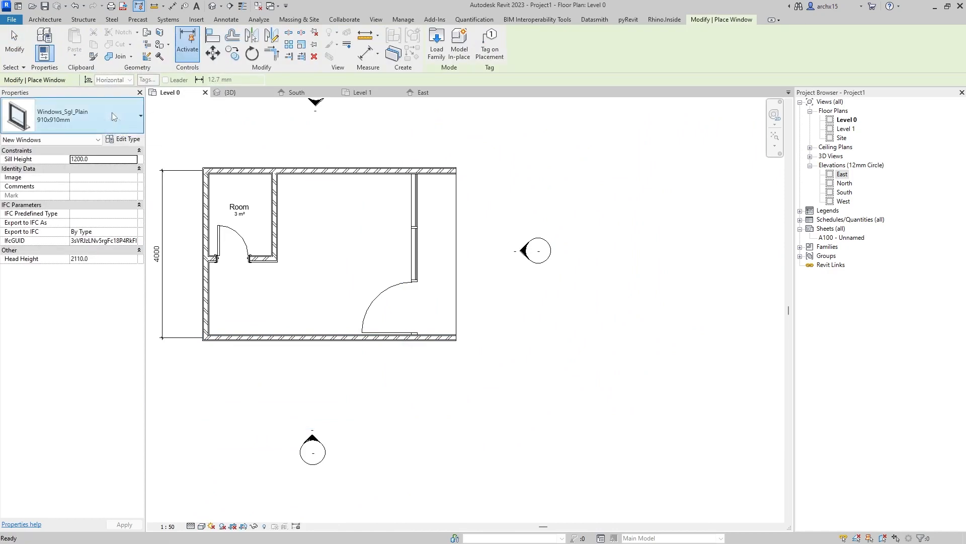
left_click(112, 112)
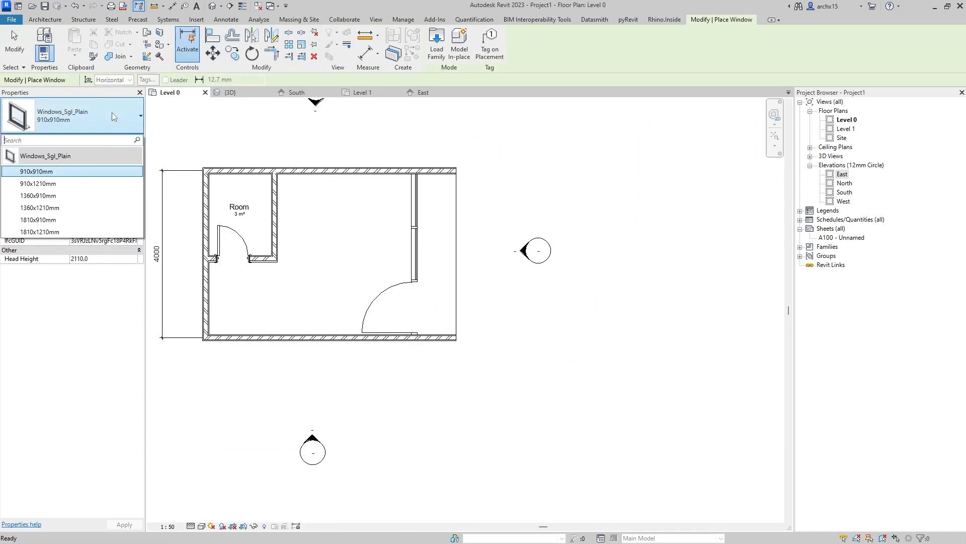
left_click(77, 231)
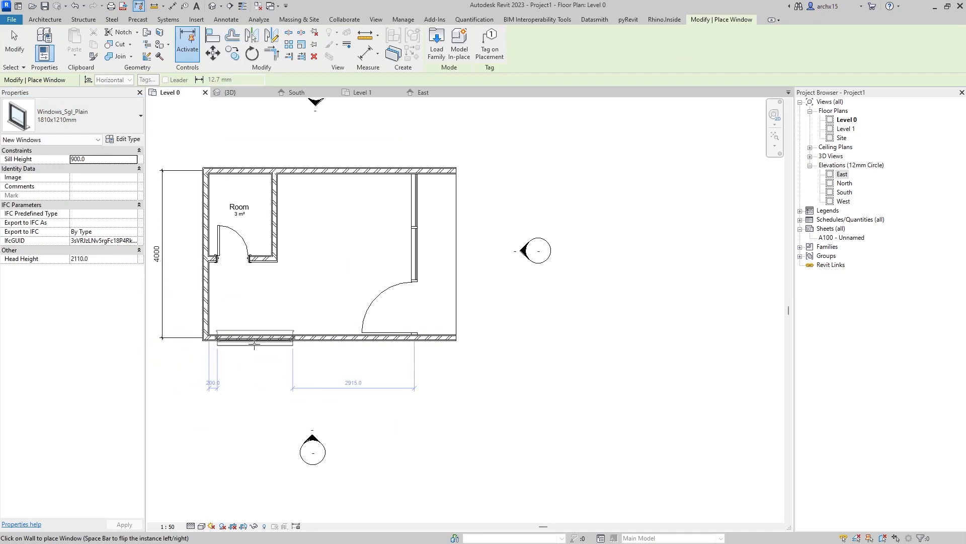
left_click(80, 123)
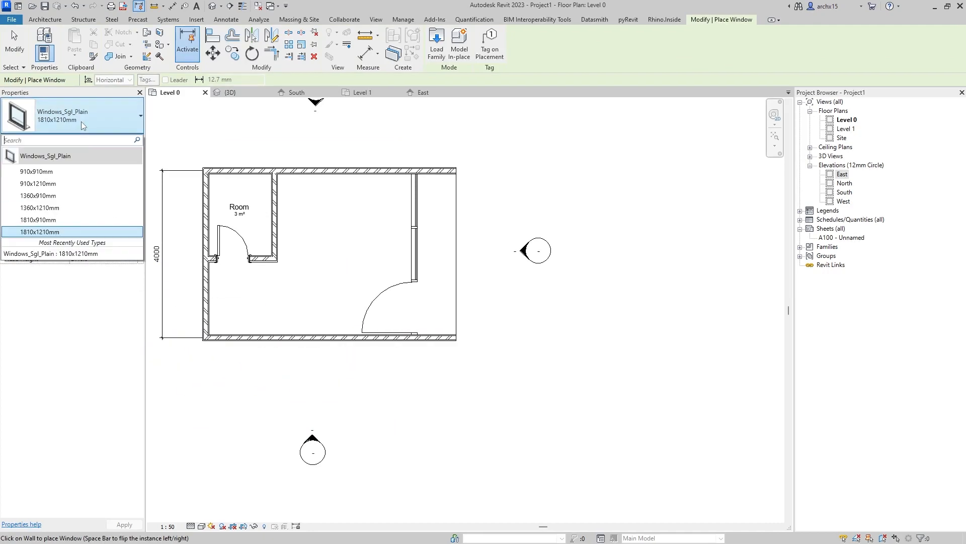
left_click(50, 207)
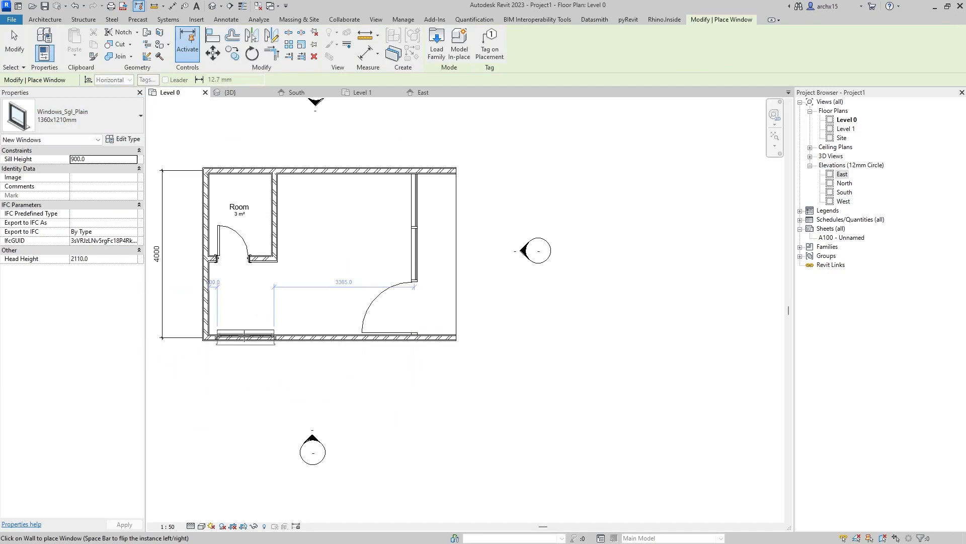
left_click(245, 337)
scroll(234, 355, "up", 5)
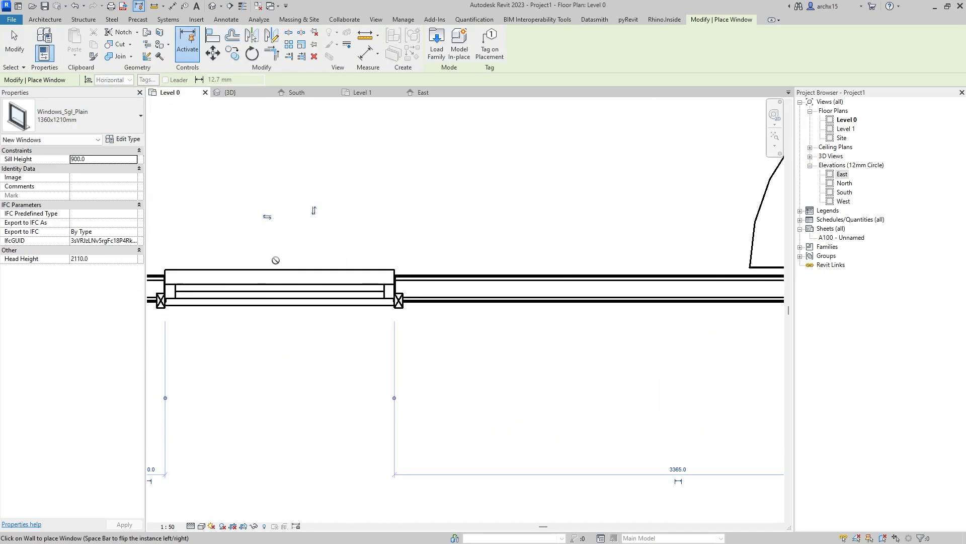
scroll(302, 217, "down", 5)
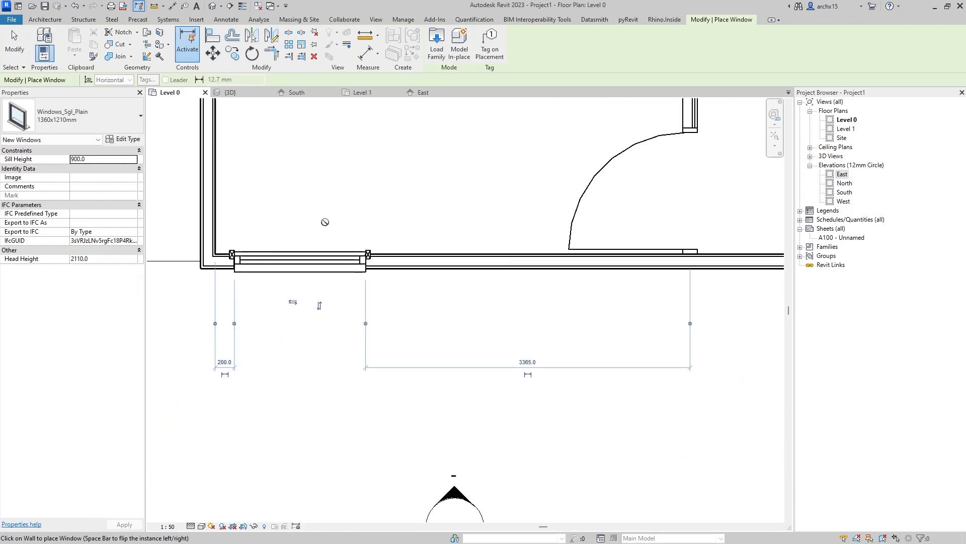
- Set the new window's sill height to 1000 mm in the 3D view using its height dimension
left_click(230, 92)
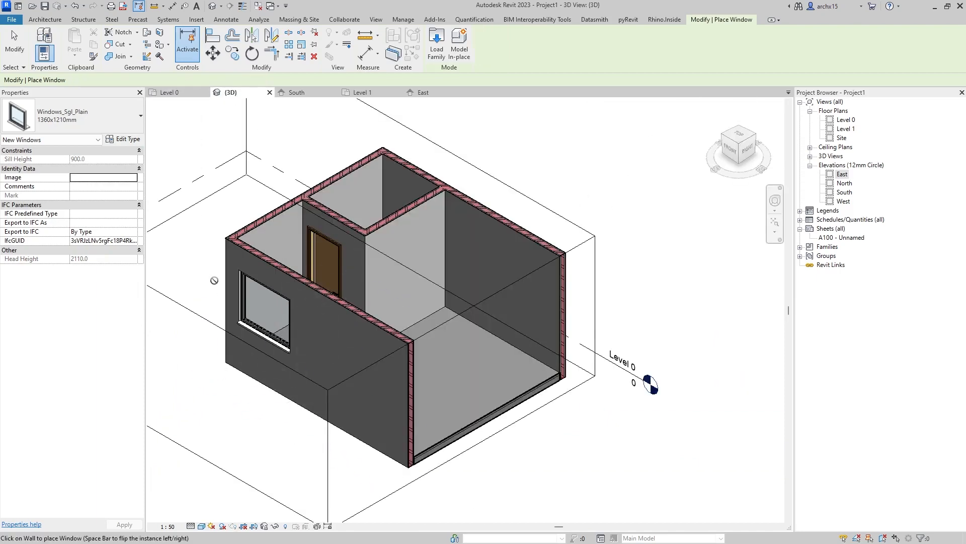
key("Escape")
left_click(258, 323)
scroll(258, 323, "up", 3)
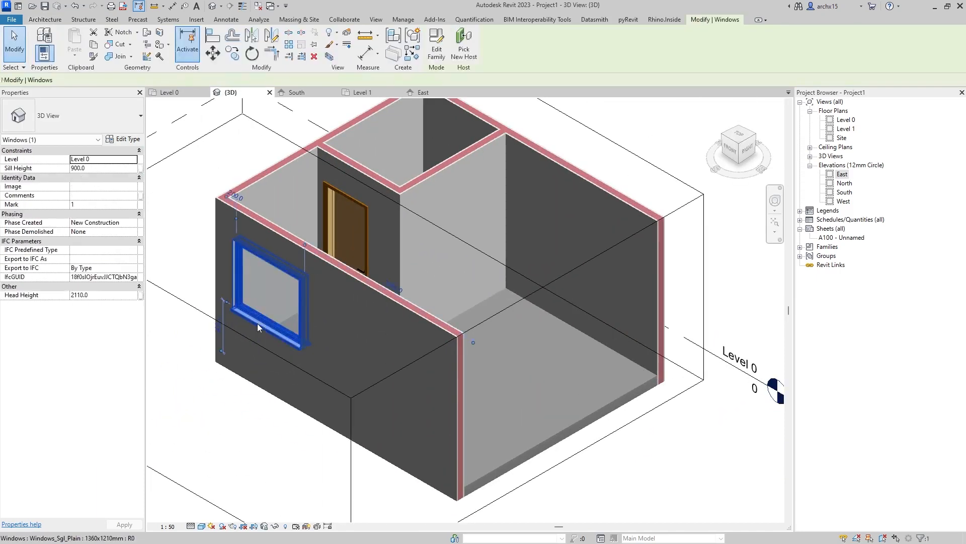
scroll(256, 325, "up", 5)
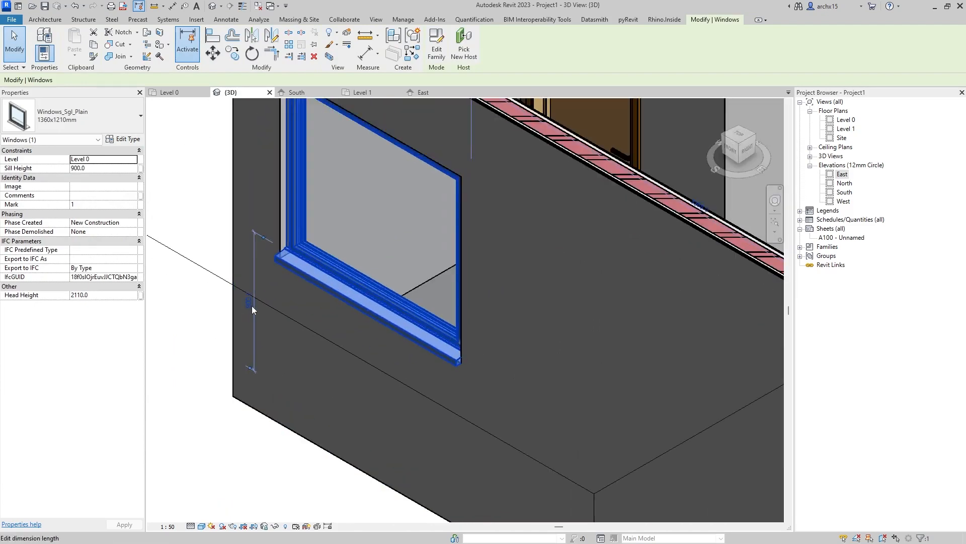
scroll(251, 308, "up", 2)
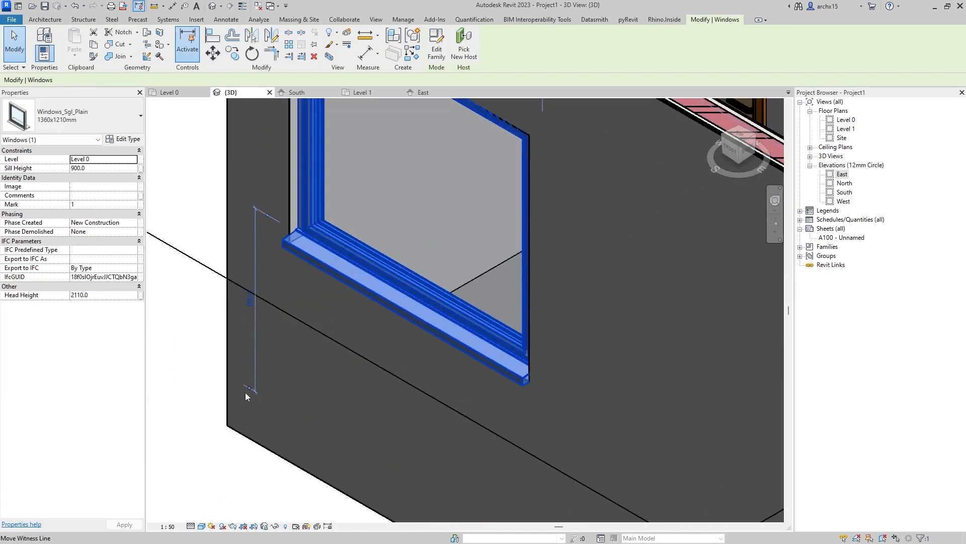
left_click(249, 304)
type("1000")
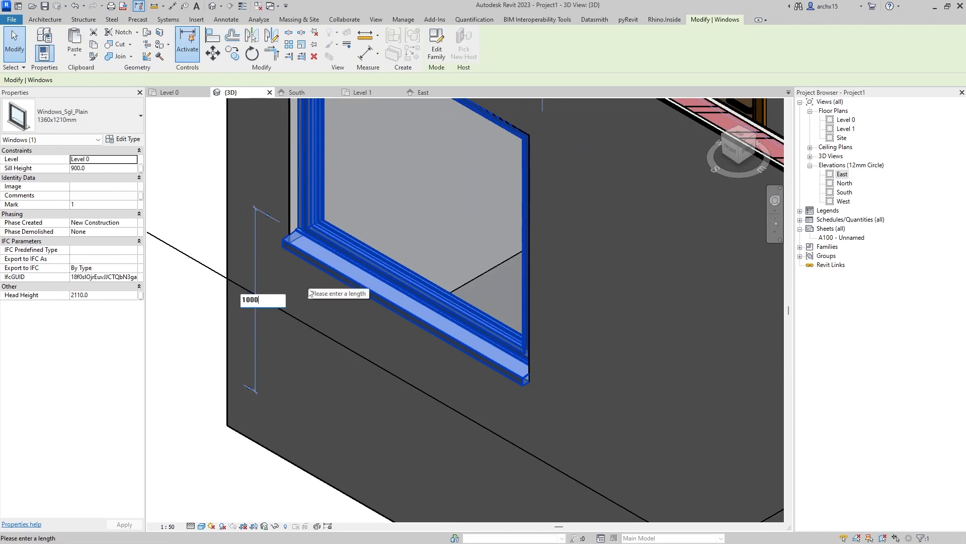
key("Return")
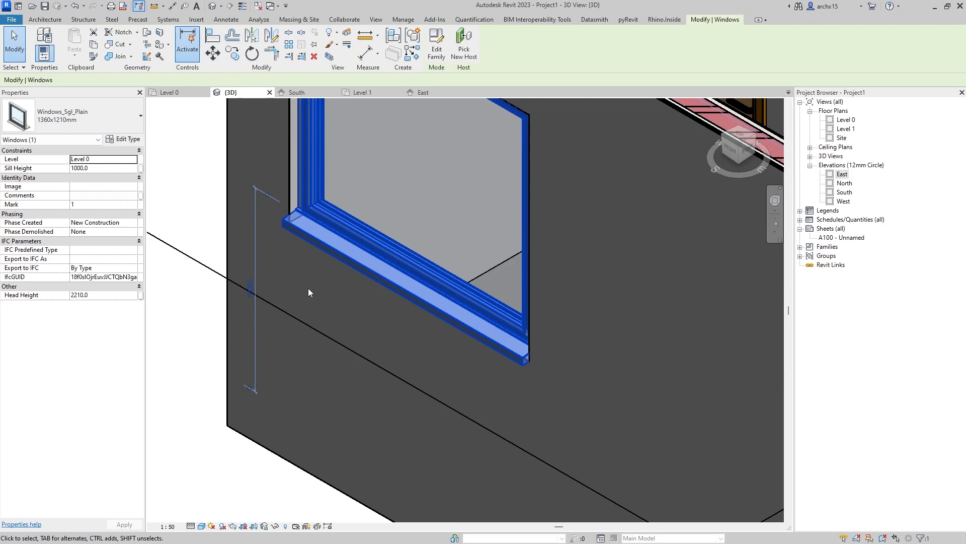
- Set the window's sill height dimension to 900 mm and deselect the window
left_click(250, 290)
type("900")
key("Return")
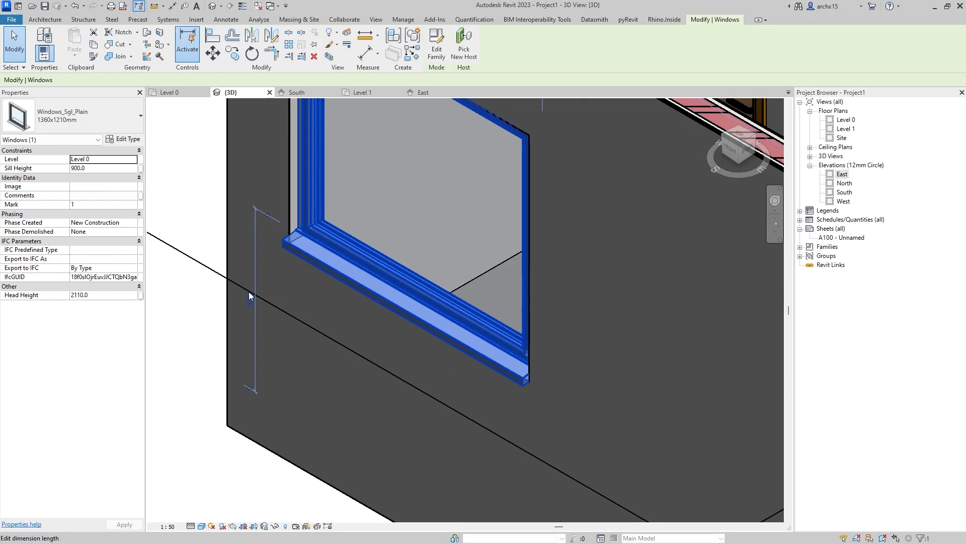
scroll(249, 294, "down", 5)
left_click(228, 182)
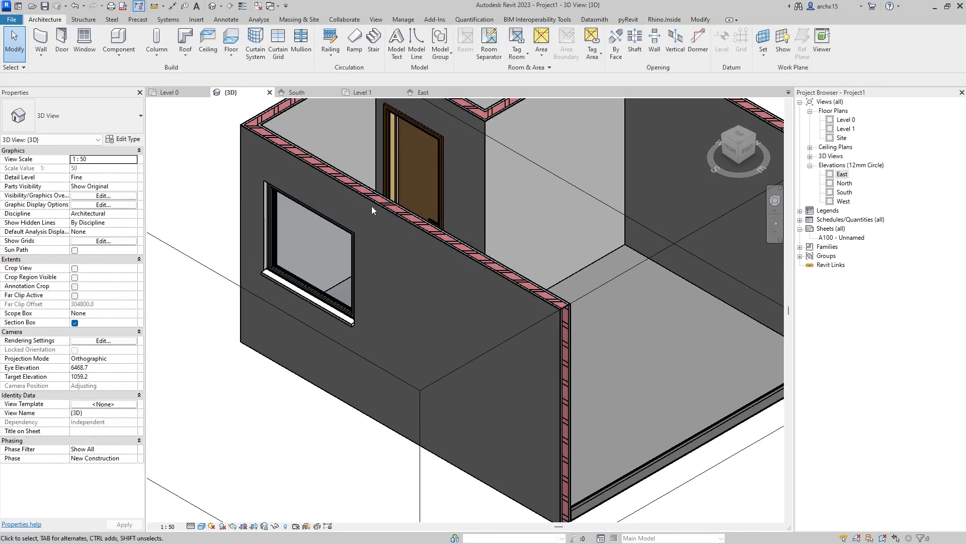
scroll(337, 251, "down", 5)
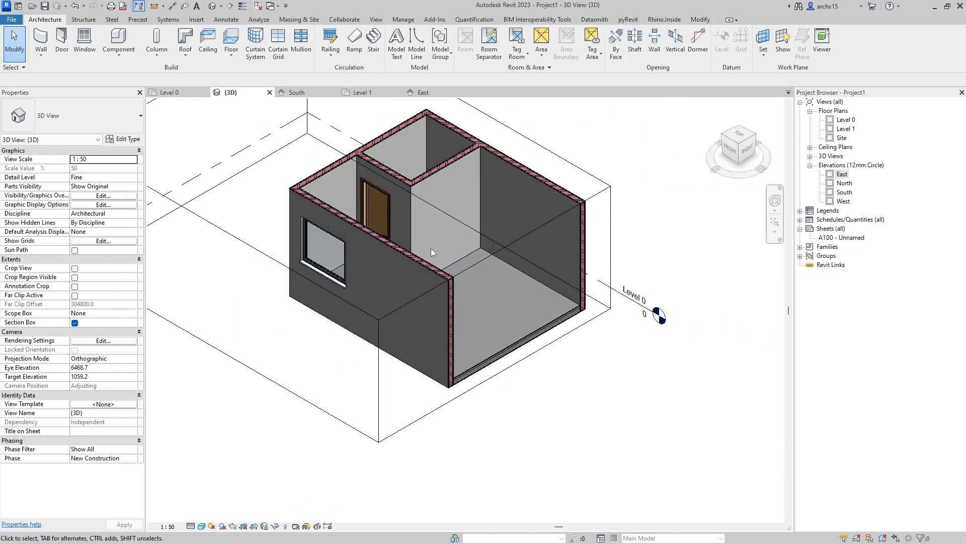
- Start placing a component in the Level 0 floor plan and open the Load Family dialog
left_click(170, 93)
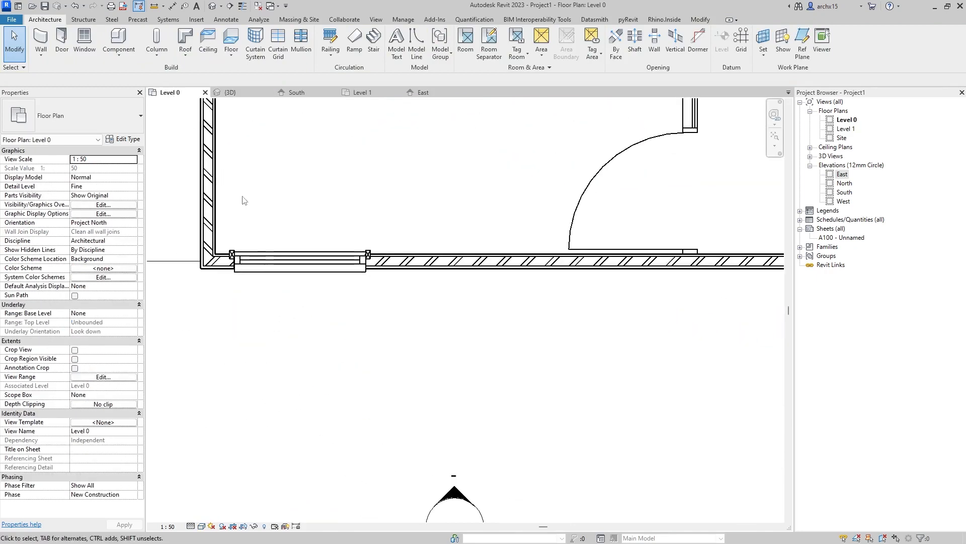
scroll(370, 226, "down", 4)
scroll(327, 237, "up", 2)
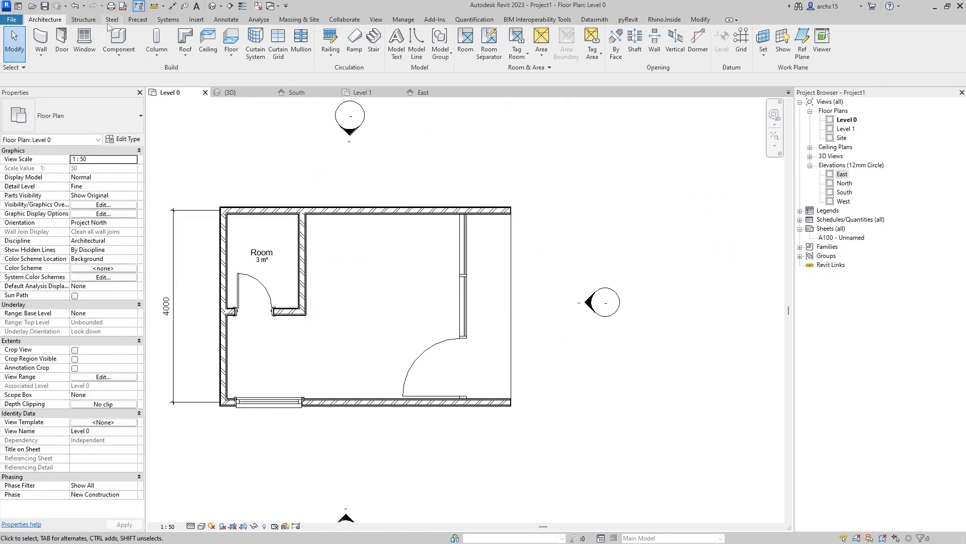
left_click(134, 63)
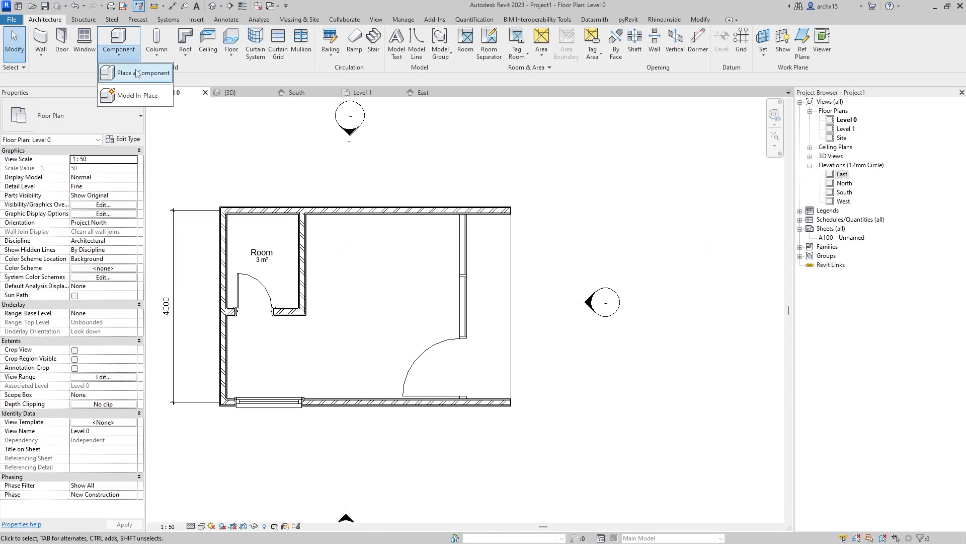
left_click(134, 67)
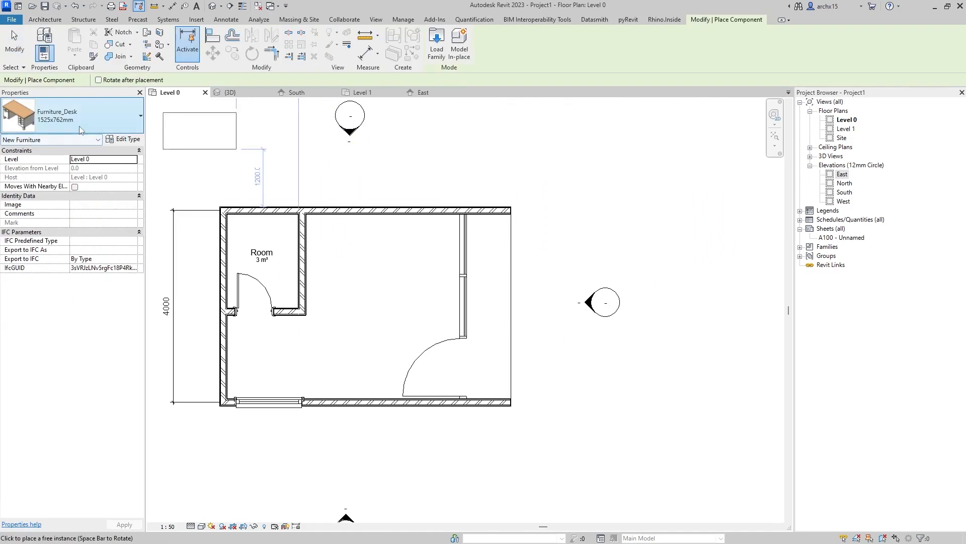
left_click(98, 119)
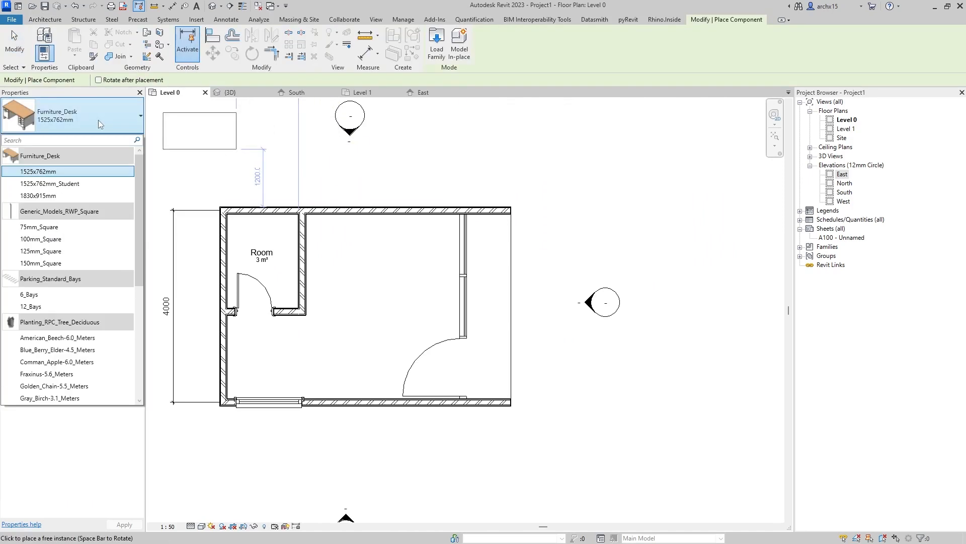
left_click(98, 120)
left_click(436, 45)
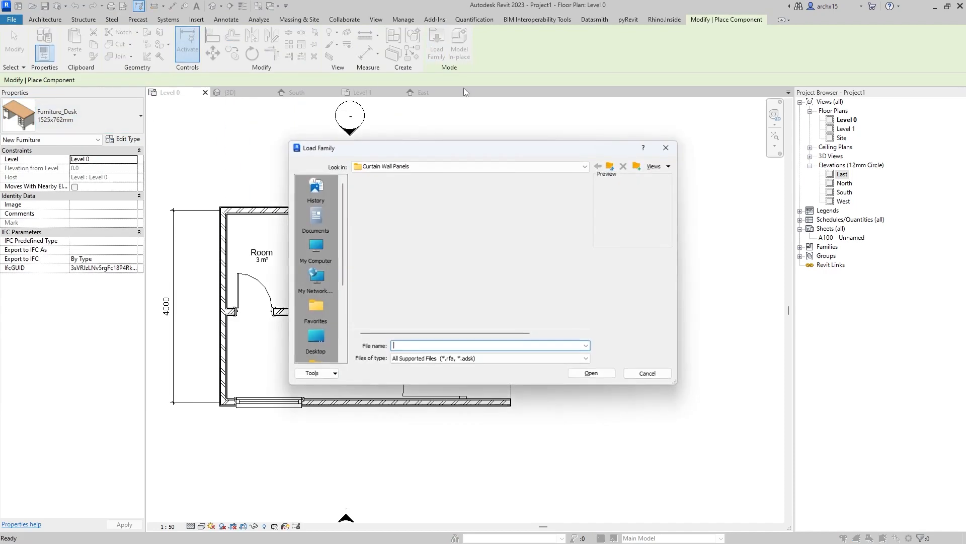
- Browse the UK family library to the Seating folder inside Furniture
left_click(610, 166)
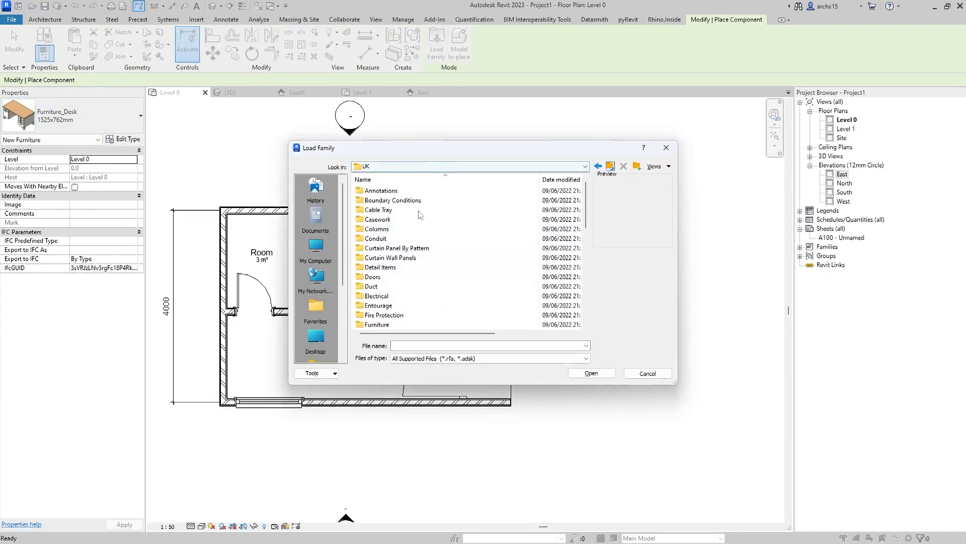
double_click(377, 324)
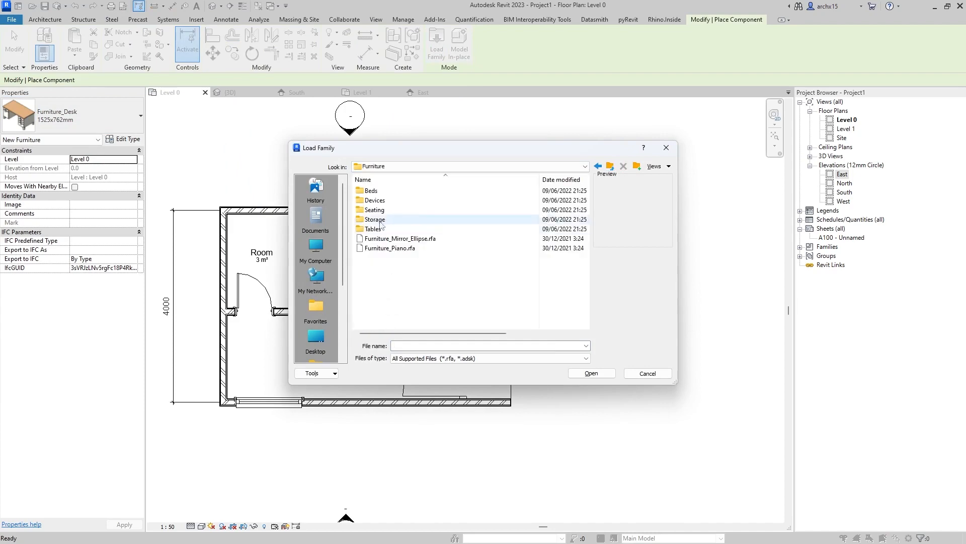
left_click(380, 211)
double_click(381, 212)
- Preview the chair, sofa, couch, armchair and stool families in the Seating folder
scroll(425, 252, "down", 5)
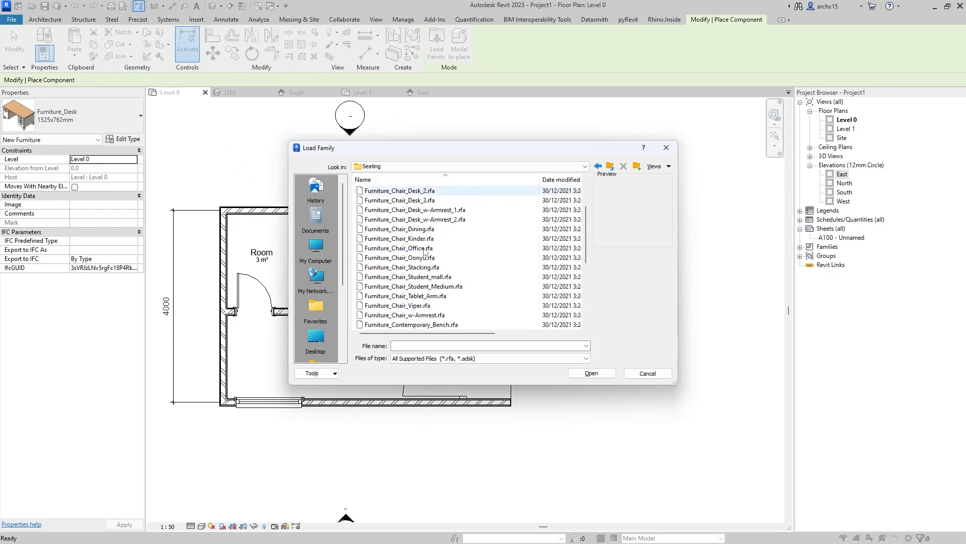
left_click(422, 287)
left_click(420, 297)
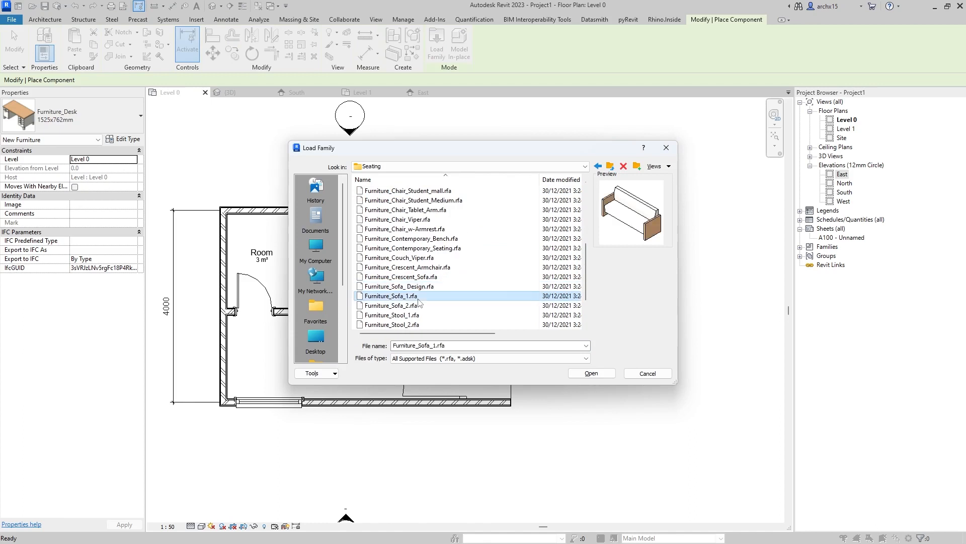
left_click(418, 307)
left_click(423, 325)
scroll(425, 322, "down", 2)
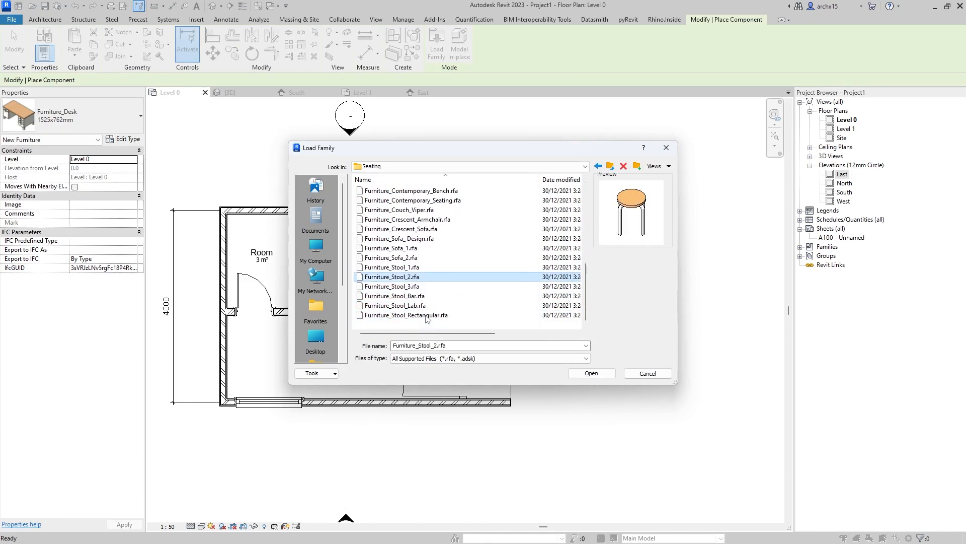
left_click(425, 316)
left_click(417, 258)
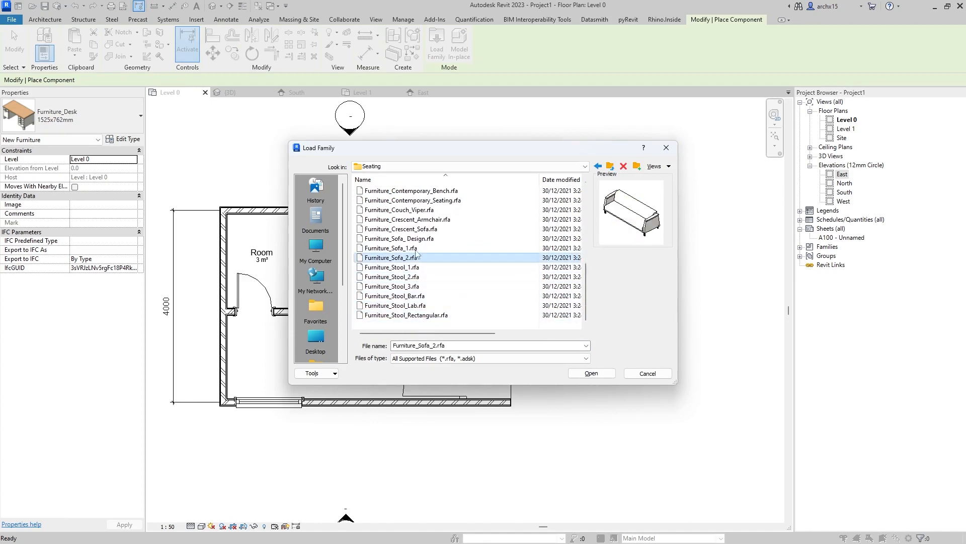
left_click(417, 249)
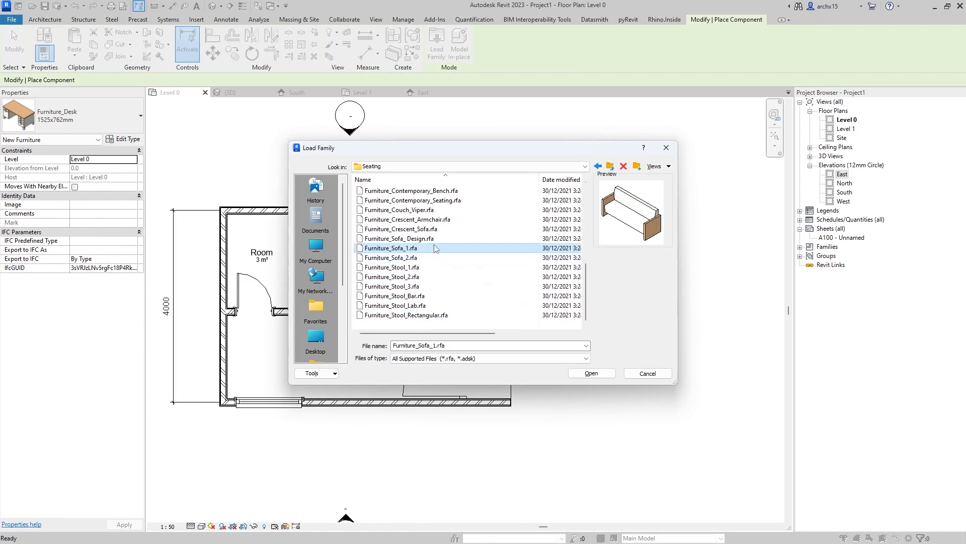
left_click(436, 239)
left_click(443, 229)
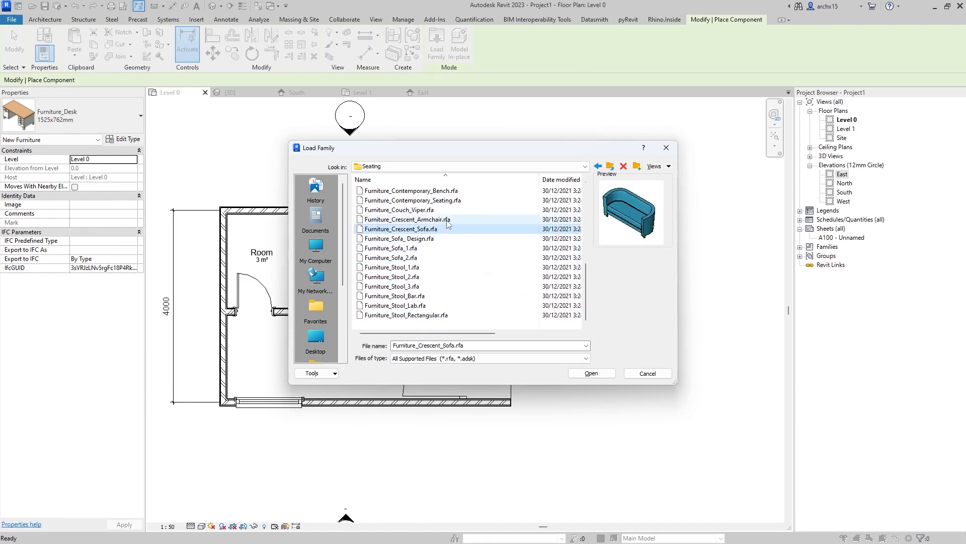
left_click(447, 221)
left_click(451, 210)
left_click(460, 202)
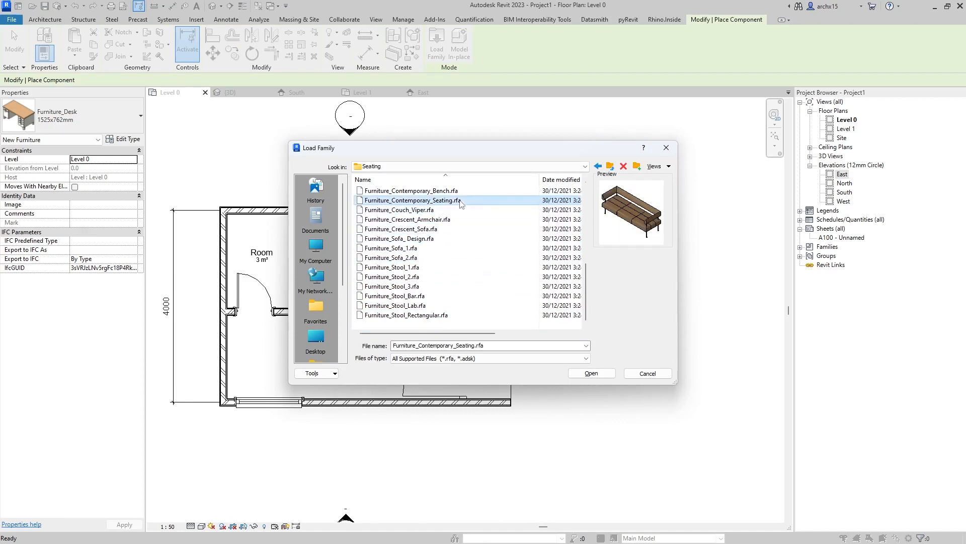
scroll(457, 208, "up", 1)
left_click(456, 220)
left_click(458, 210)
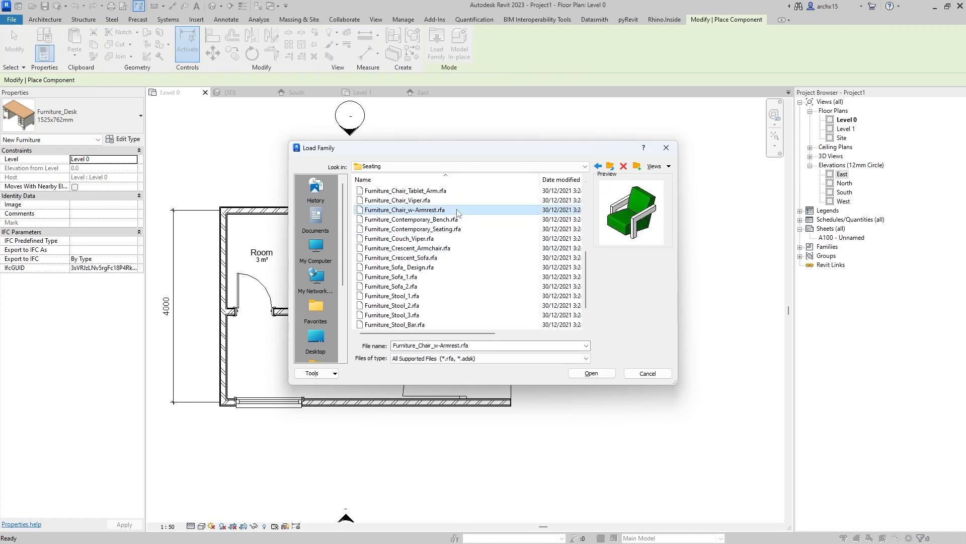
left_click(458, 200)
scroll(458, 201, "up", 2)
left_click(456, 209)
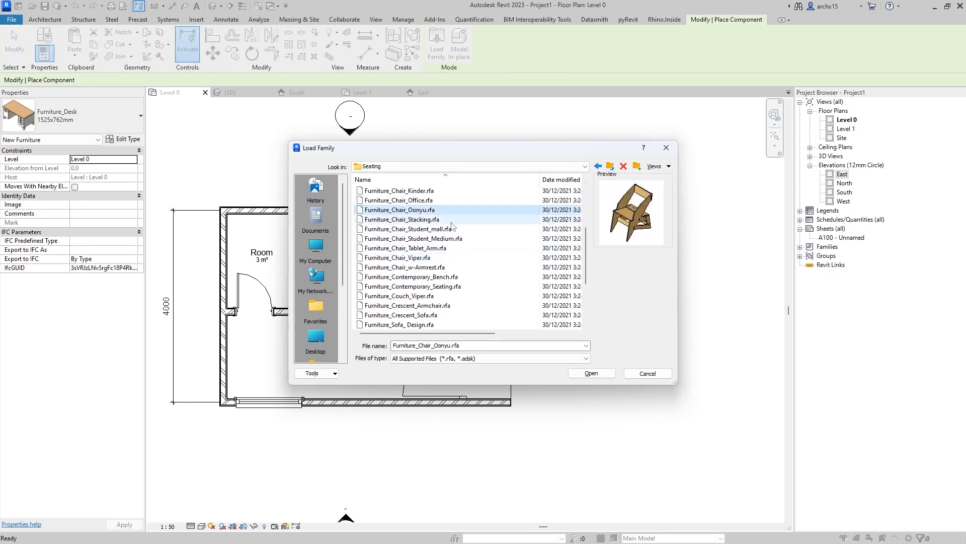
left_click(455, 239)
scroll(453, 251, "down", 2)
- Load Furniture_Sofa_2.rfa and place one sofa against the upper wall, between the small room and the storefront
left_click(431, 286)
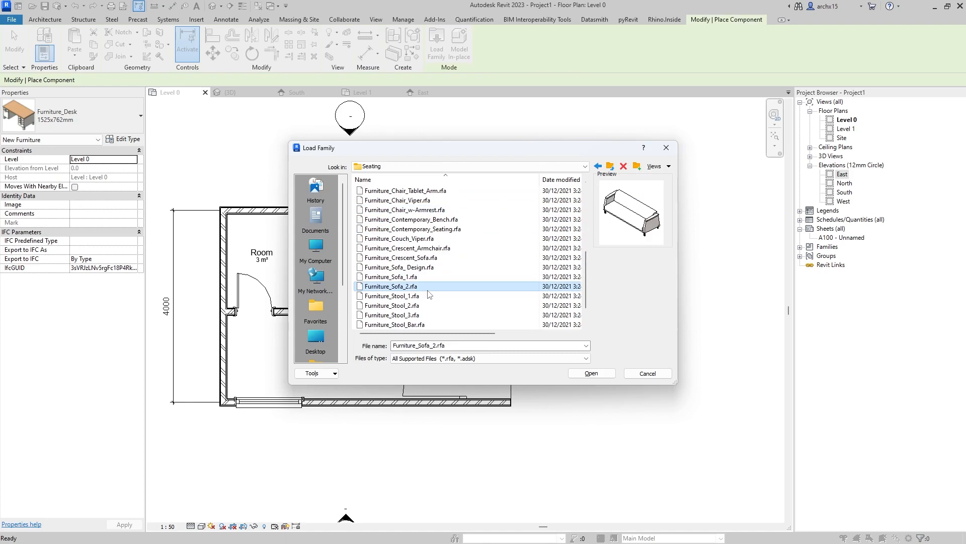
left_click(599, 374)
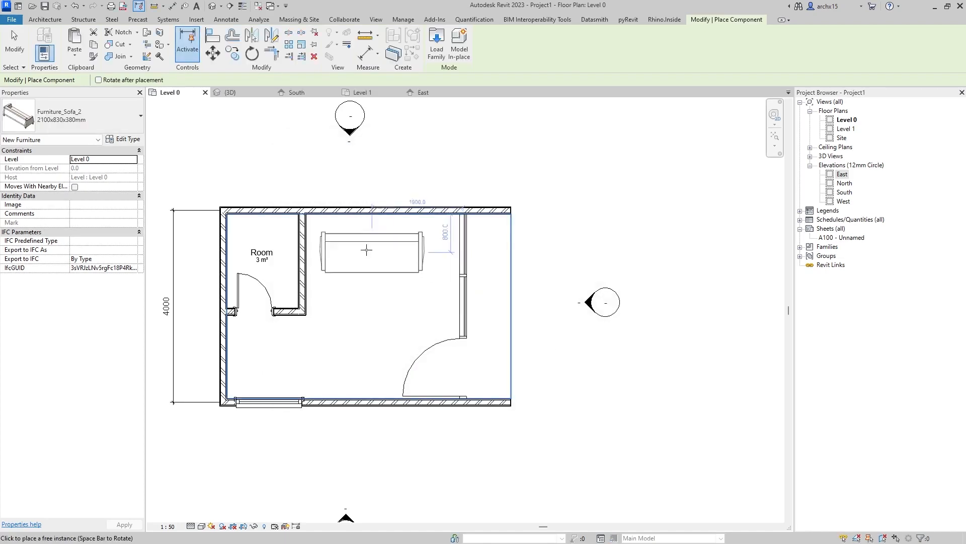
scroll(366, 250, "up", 2)
left_click(365, 249)
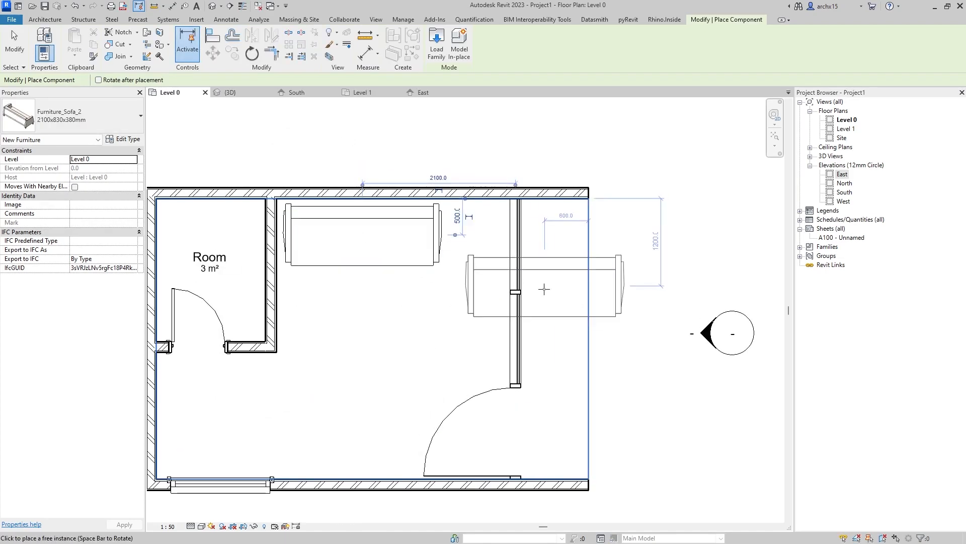
key("Escape")
key("Escape")
- Try rotating the sofa 90° about its centre, then undo the rotation
left_click(362, 237)
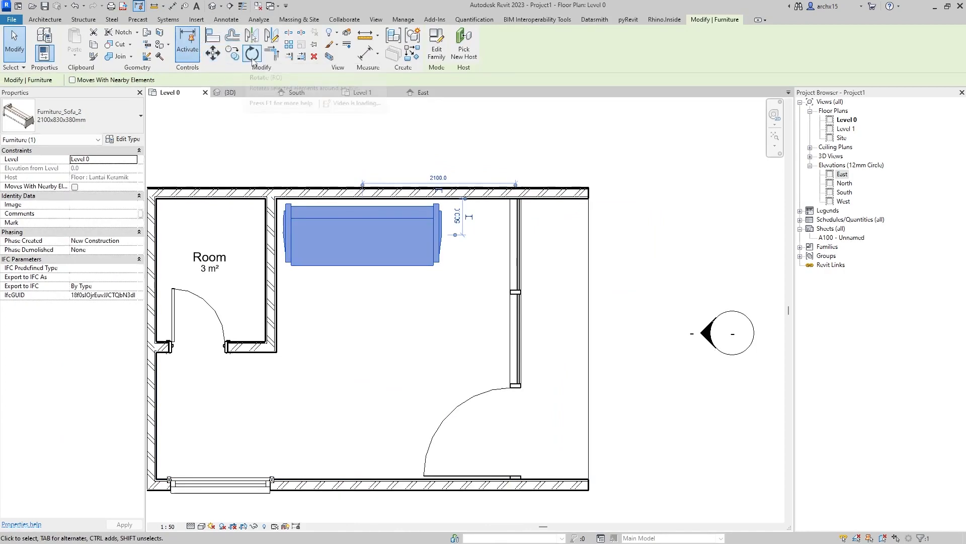
left_click(253, 54)
left_click(470, 235)
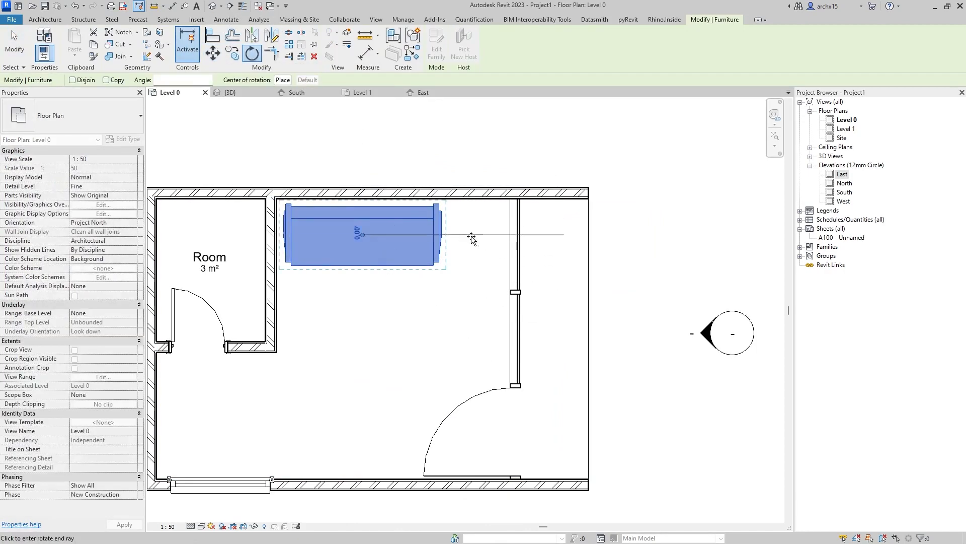
left_click(362, 151)
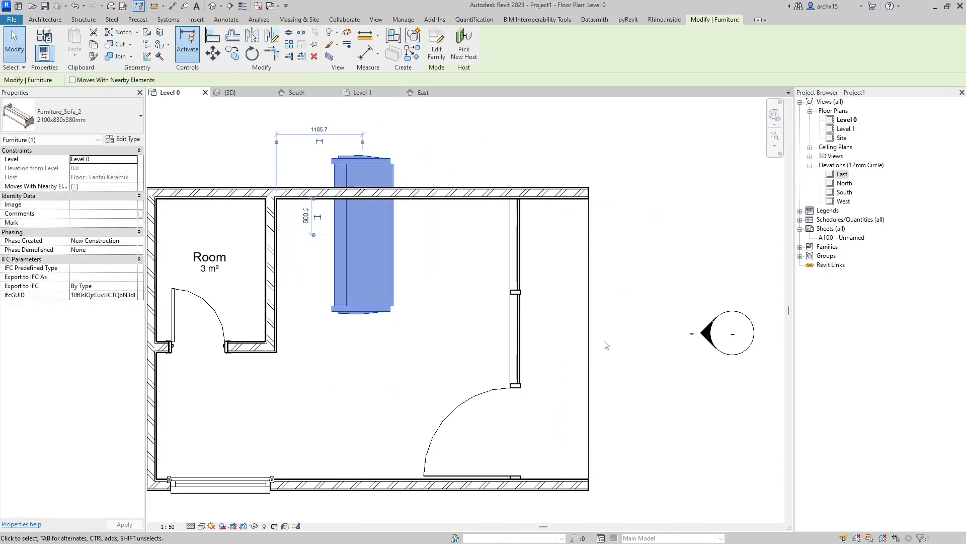
key("ctrl+z")
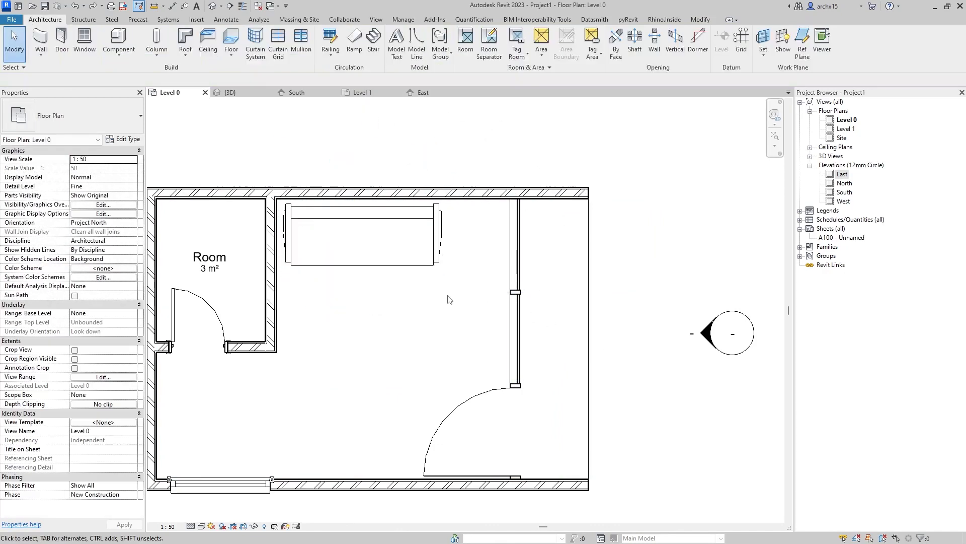
- Try moving the sofa down toward the wall below the small room, then undo the move
left_click(390, 247)
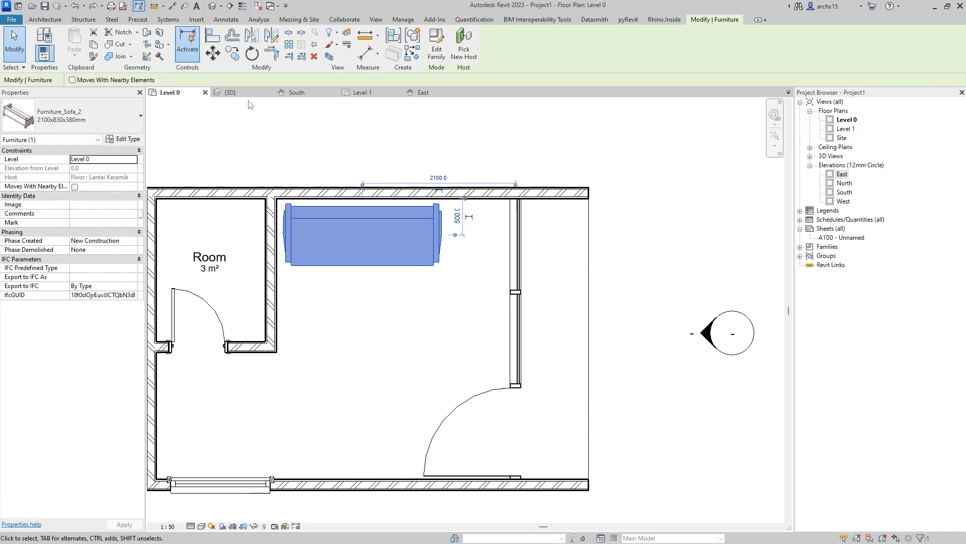
left_click(214, 55)
left_click(372, 237)
left_click(337, 370)
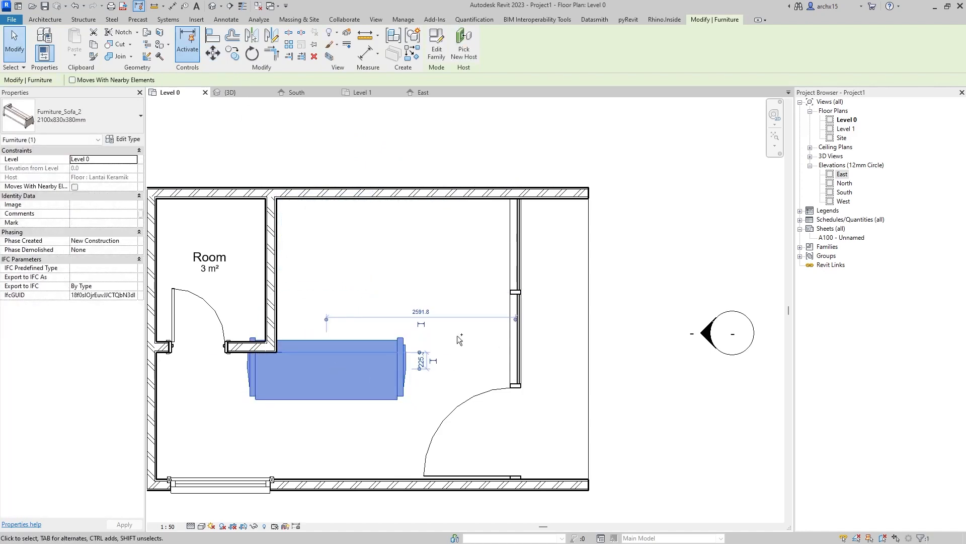
key("ctrl+z")
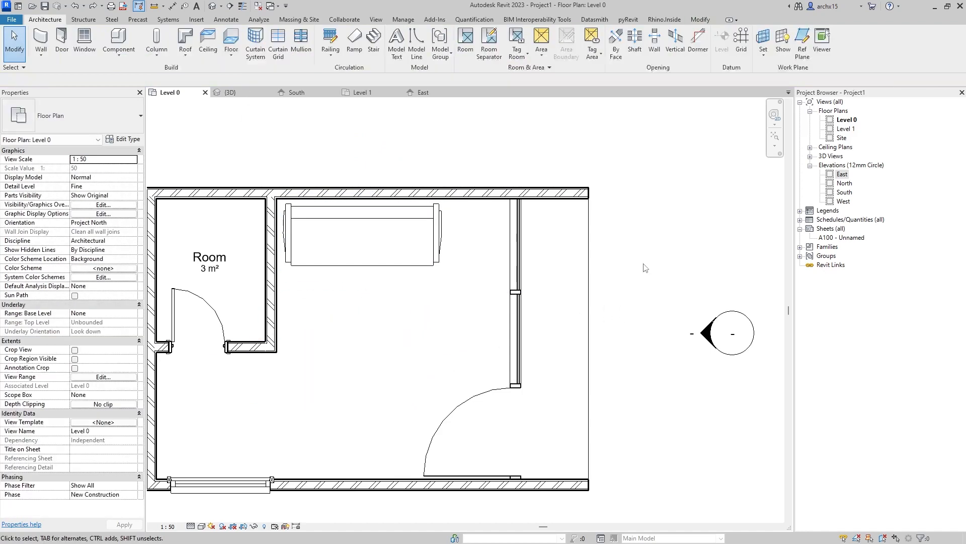
- Move the sofa a short distance horizontally along the upper wall toward the storefront
left_click(230, 93)
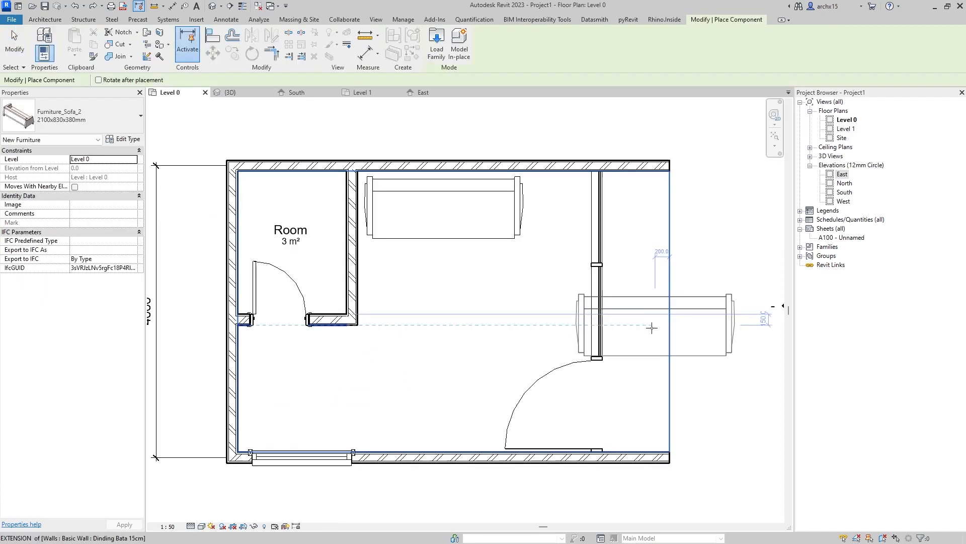
key("Escape")
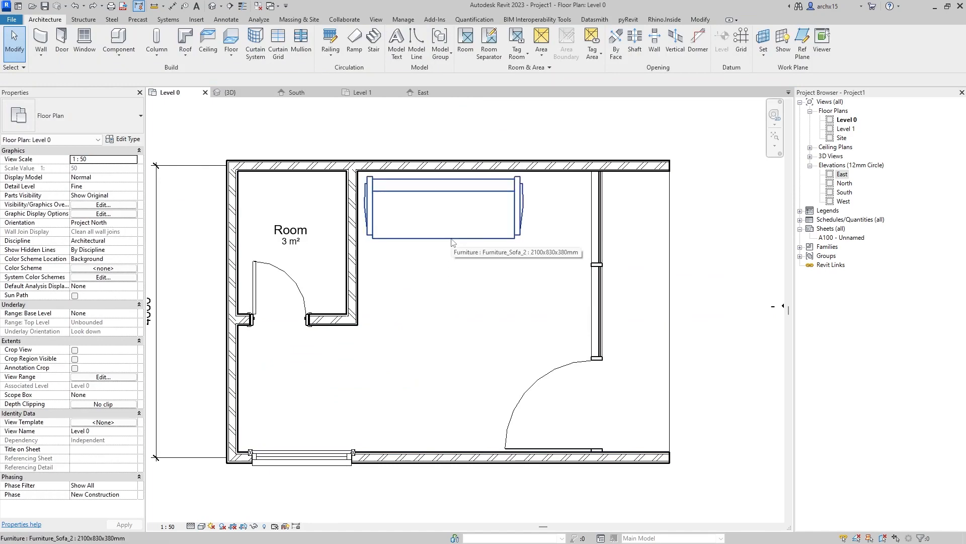
left_click(453, 244)
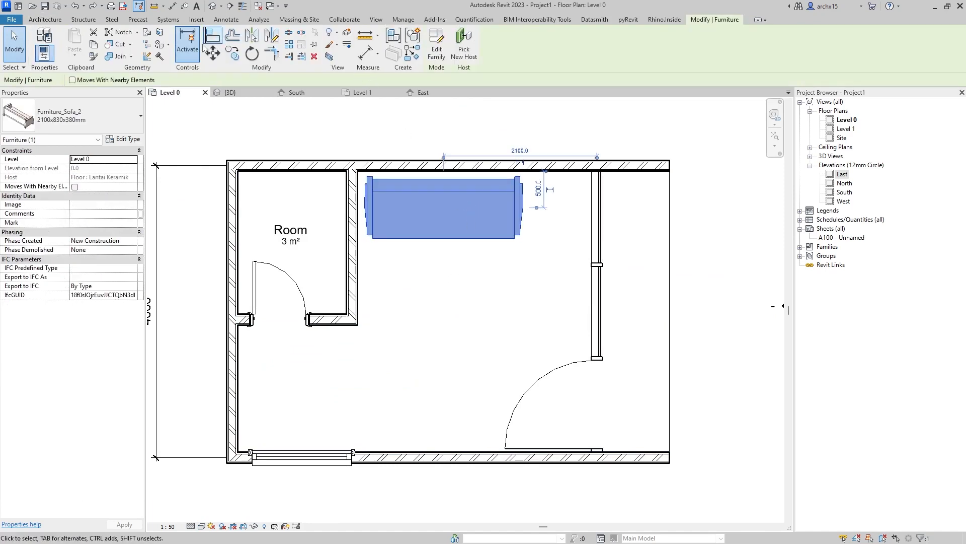
left_click(211, 50)
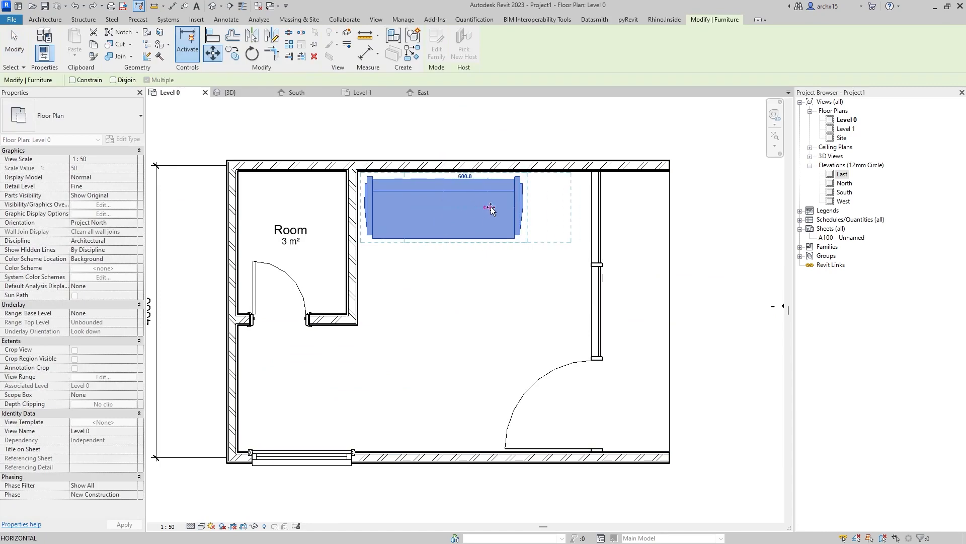
left_click(515, 209)
key("Escape")
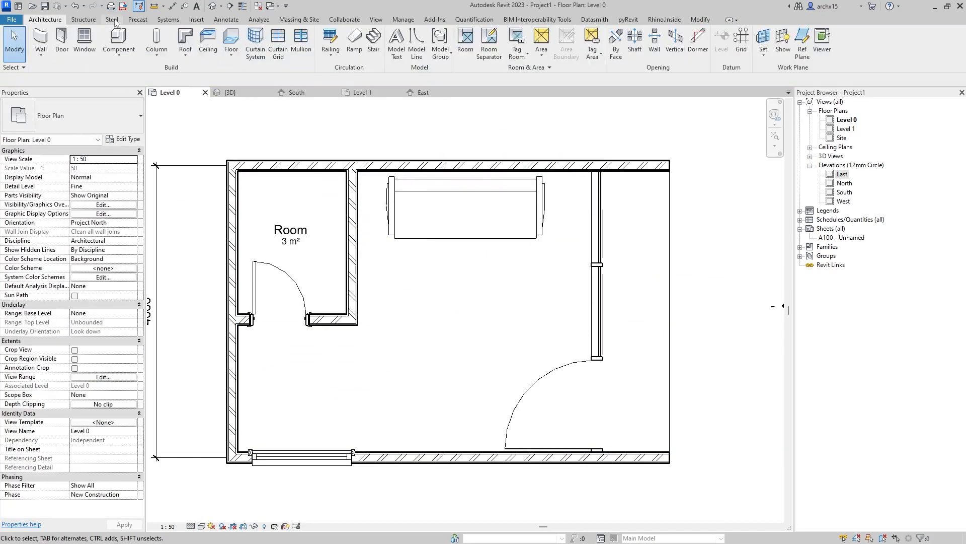
- Load Furniture_Table_Coffee_Glass.rfa from the Tables folder and place one table in front of the sofa
left_click(129, 57)
left_click(134, 74)
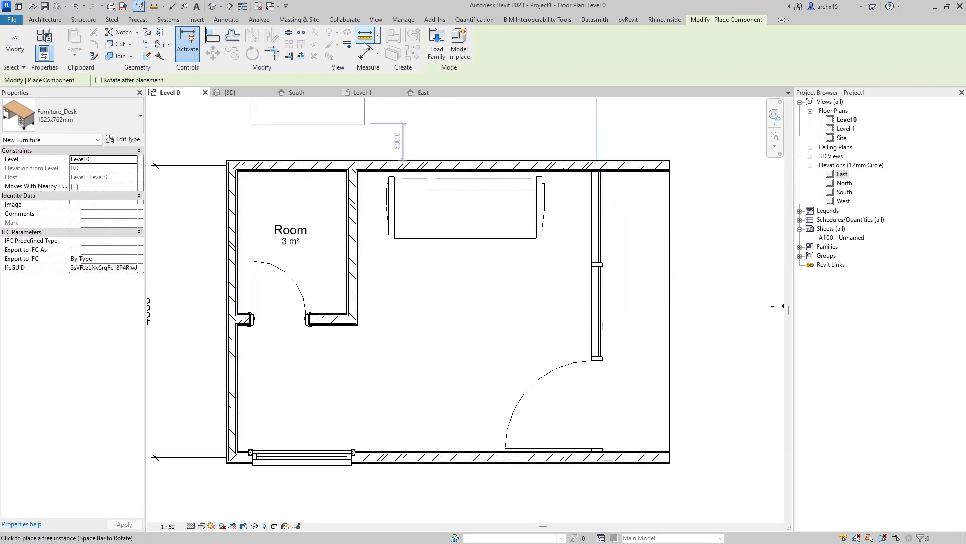
left_click(440, 57)
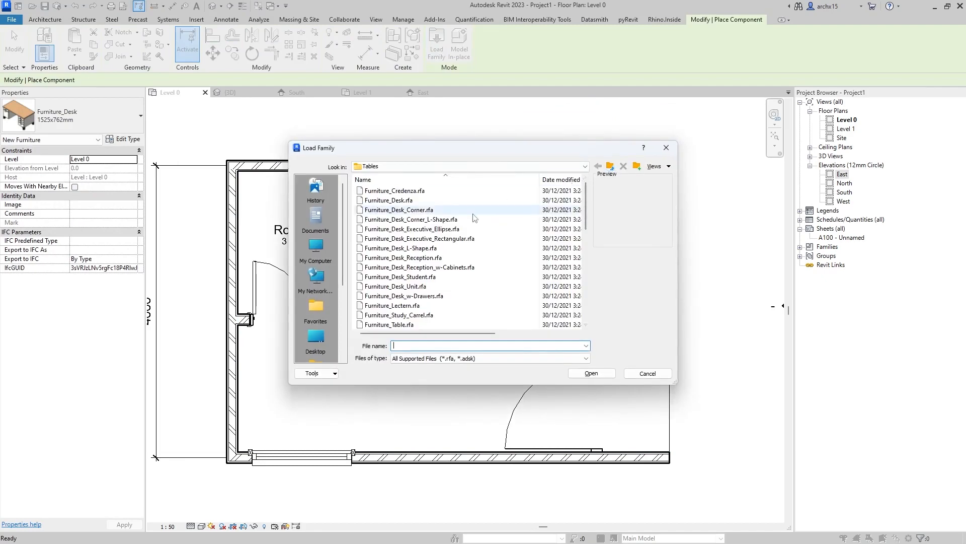
left_click(465, 249)
left_click(445, 277)
scroll(445, 277, "down", 4)
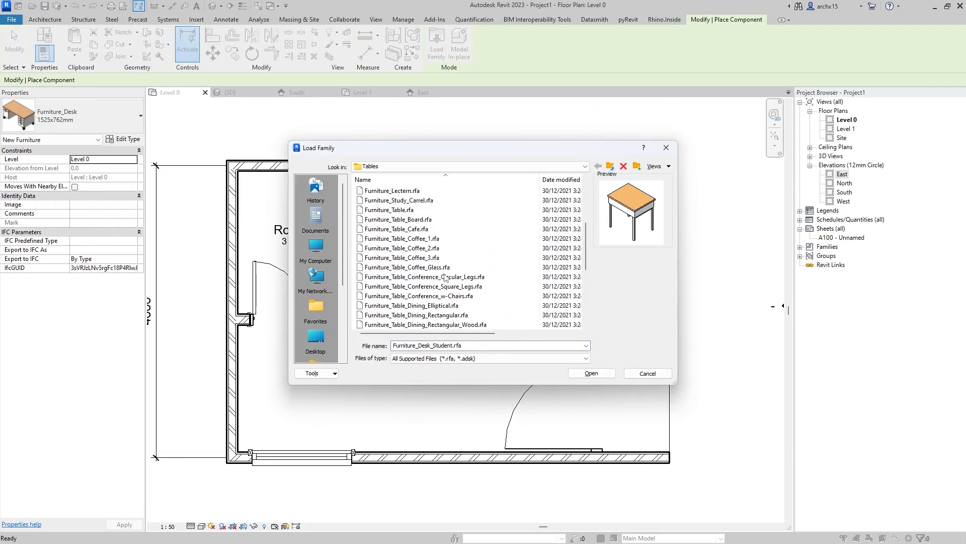
left_click(446, 277)
left_click(445, 267)
left_click(433, 258)
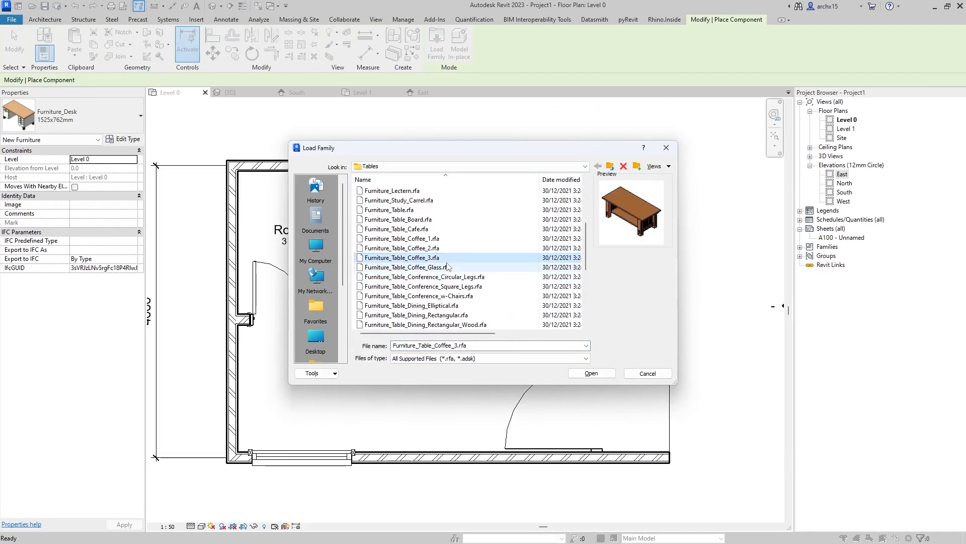
left_click(443, 267)
left_click(580, 379)
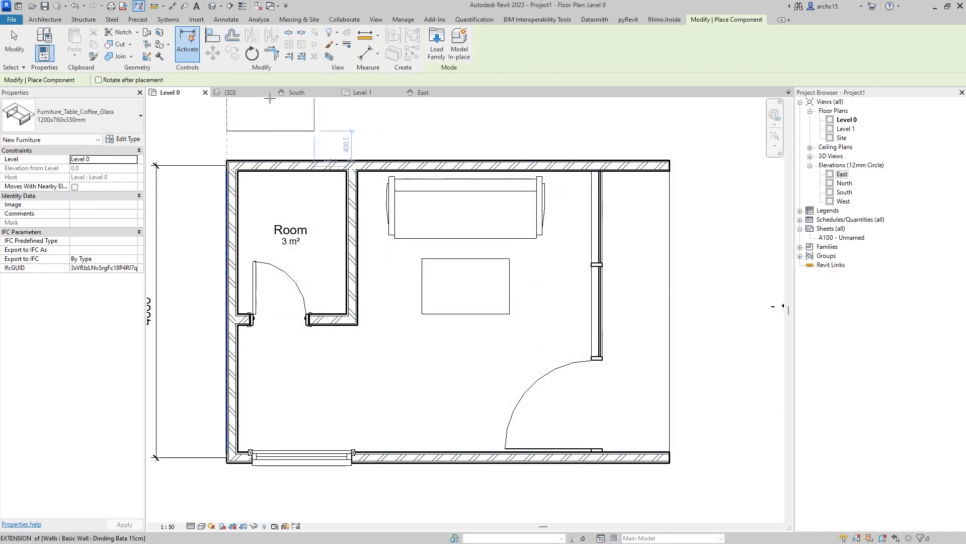
- Open the 3D view and examine the sofa and glass coffee table inside the sectioned house
left_click(253, 97)
scroll(597, 355, "down", 1)
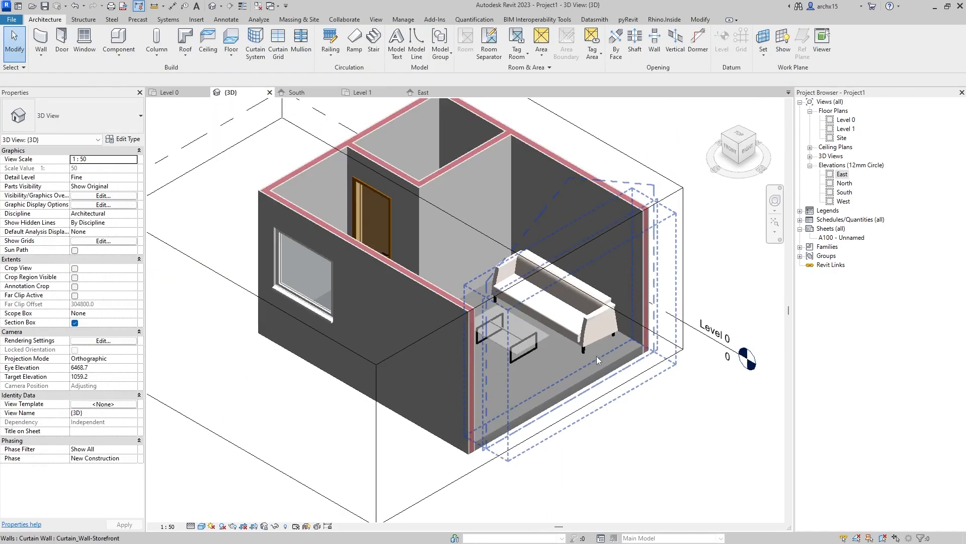
scroll(546, 270, "down", 1)
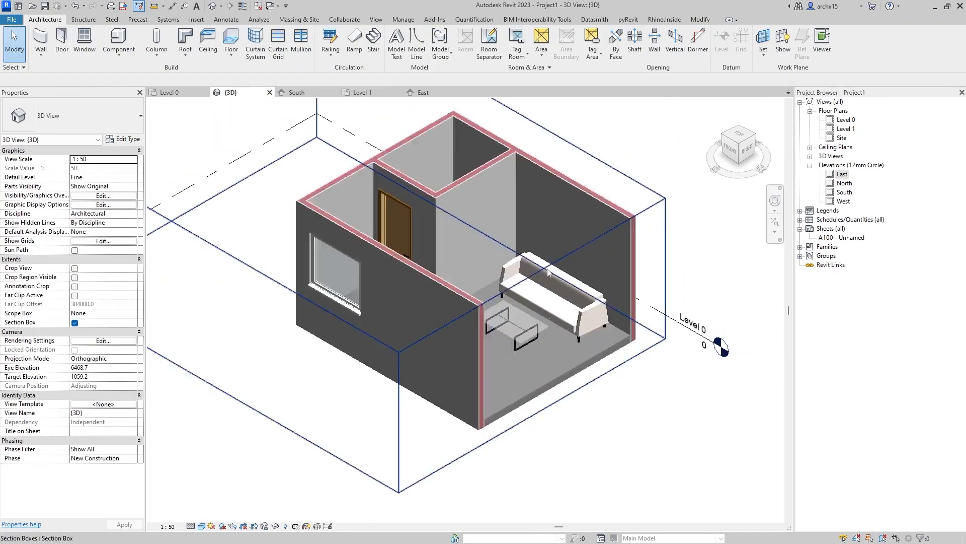
middle_click_drag(544, 269, 511, 328)
scroll(510, 328, "up", 1)
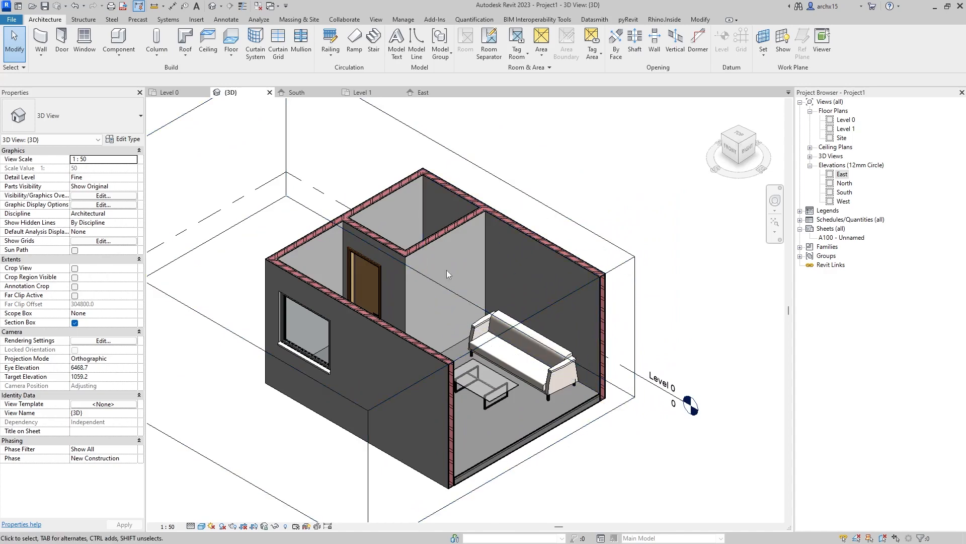
- Turn on ambient shadows for the 3D view in the Graphic Display Options and apply the change
left_click(201, 526)
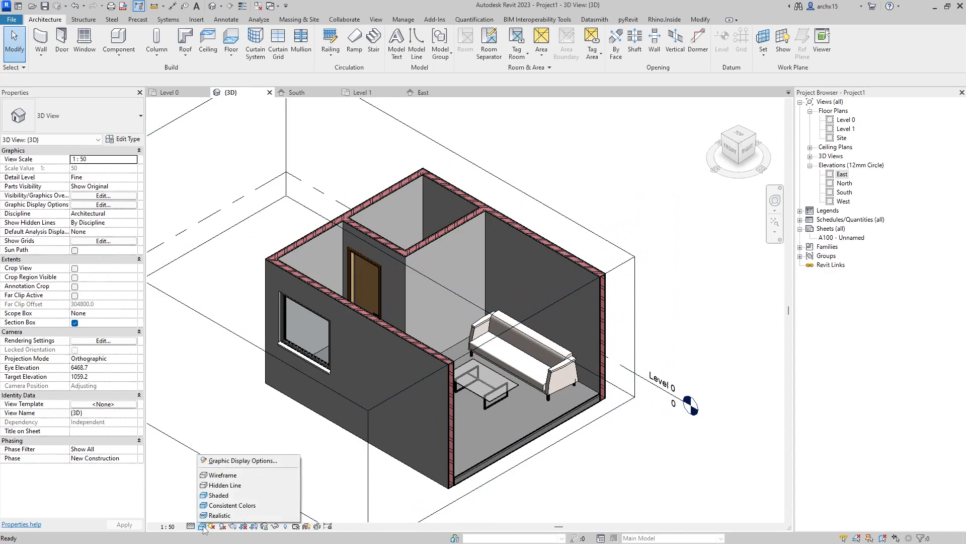
left_click(238, 461)
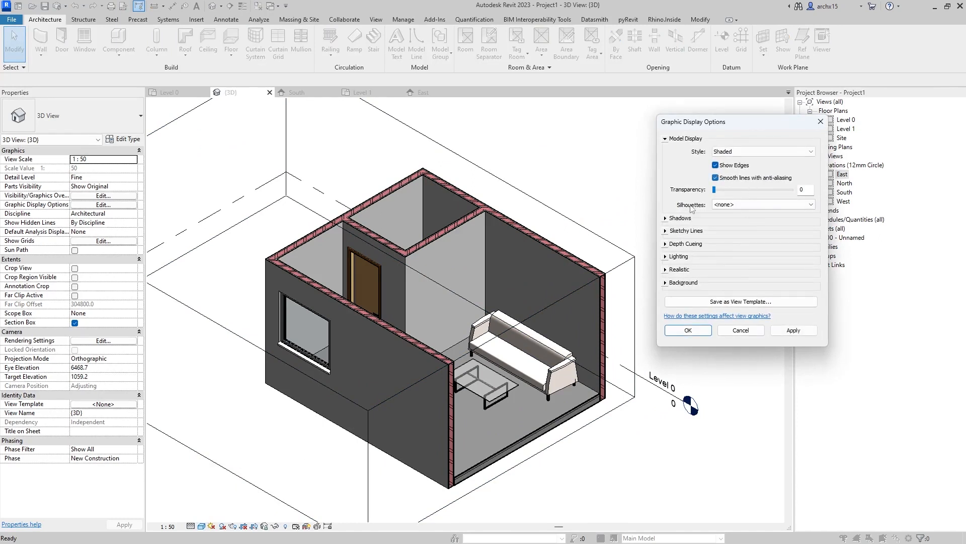
left_click(666, 218)
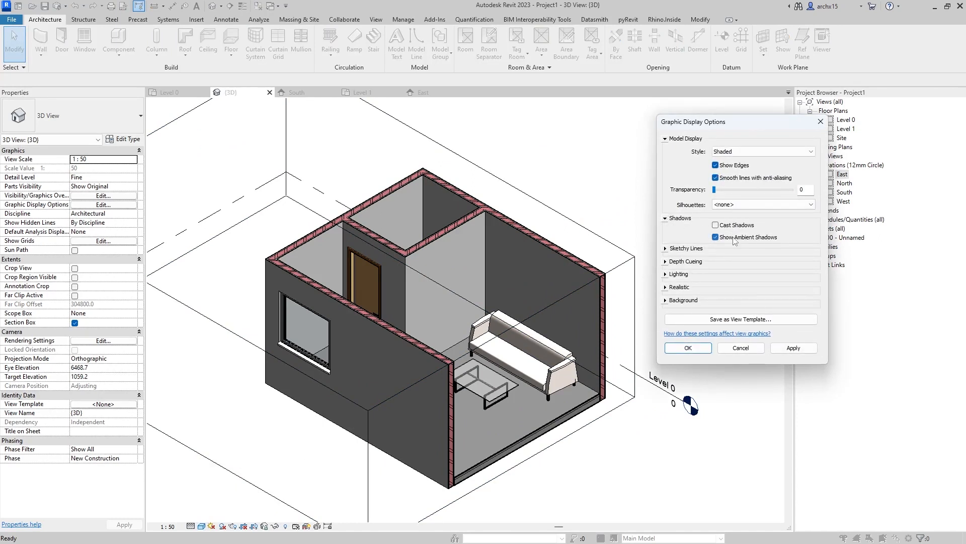
left_click(794, 348)
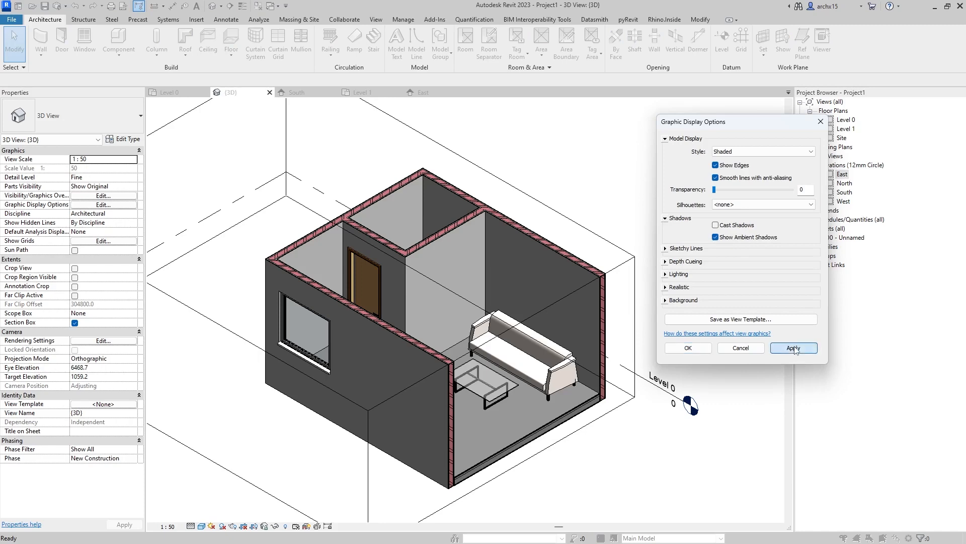
- Set the 3D view's ambient light to 30 and turn on Cast Shadows in the Graphic Display Options
left_click(665, 275)
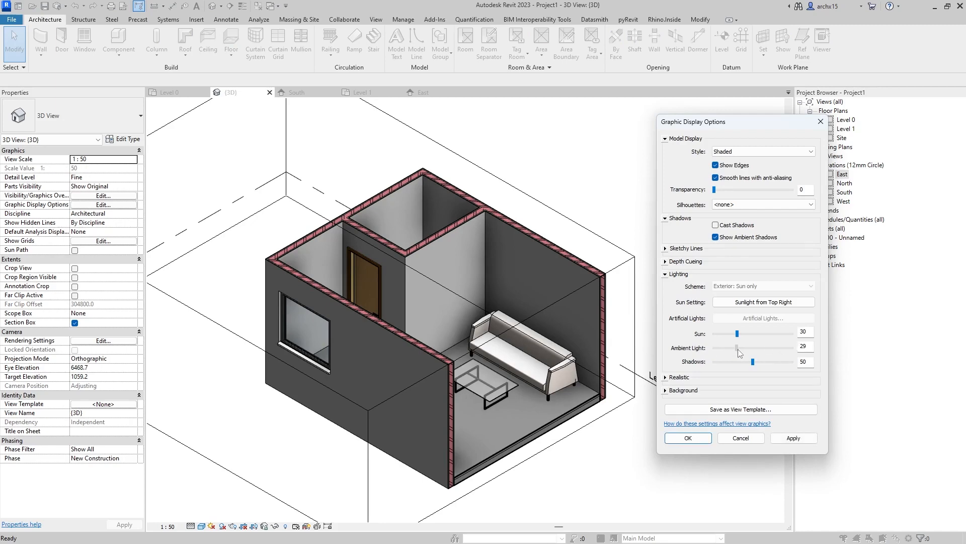
left_click(799, 439)
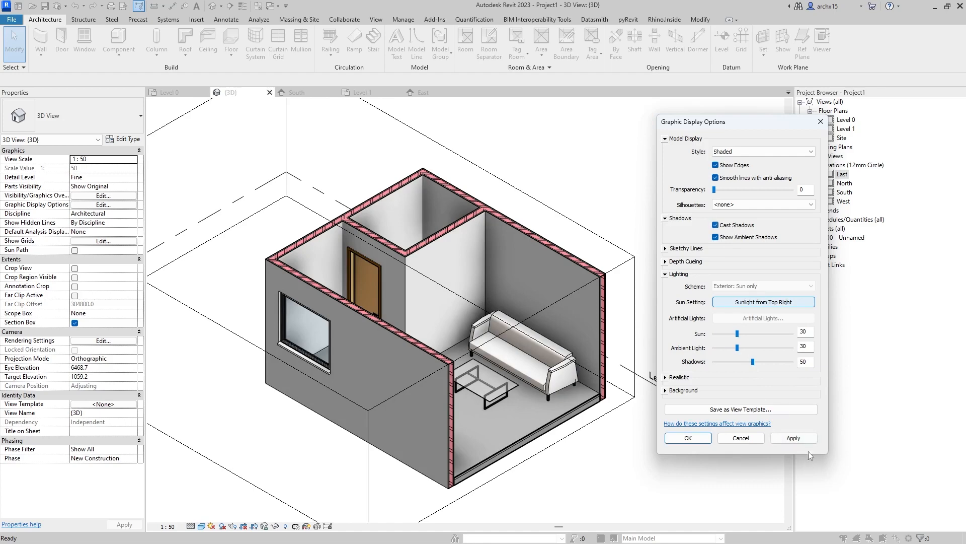
left_click(805, 441)
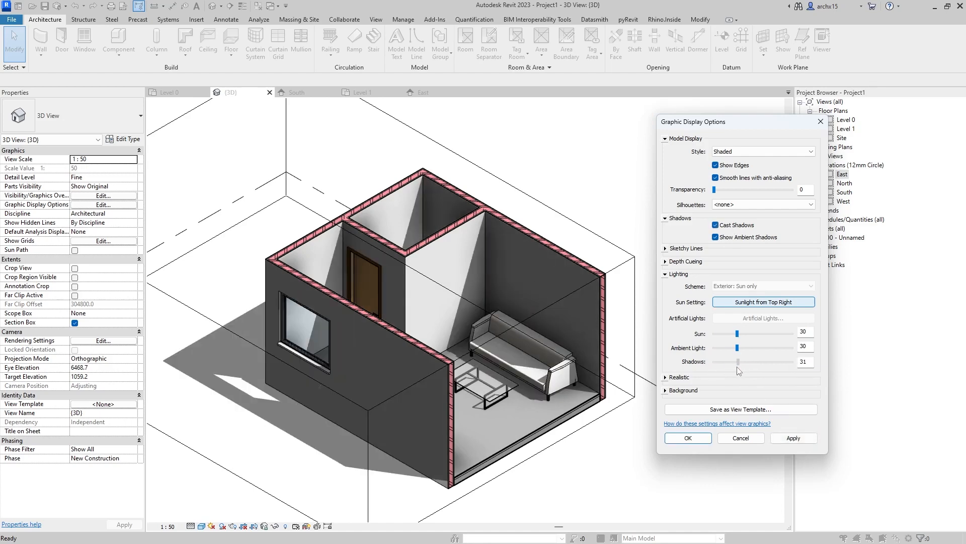
- Set the 3D view's lighting to shadows 30, sun 50 and ambient light 40, applying each change
left_click(794, 438)
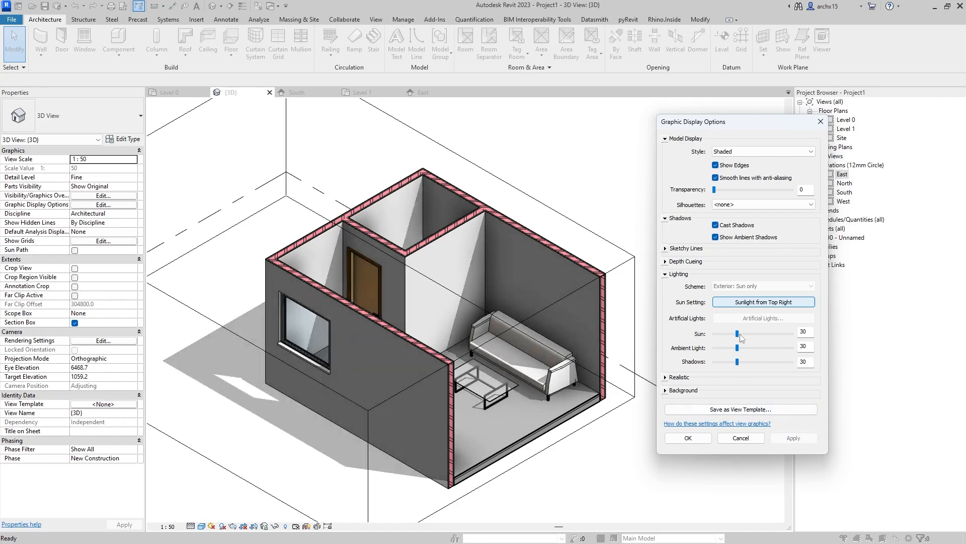
left_click_drag(753, 338, 753, 334)
left_click(793, 438)
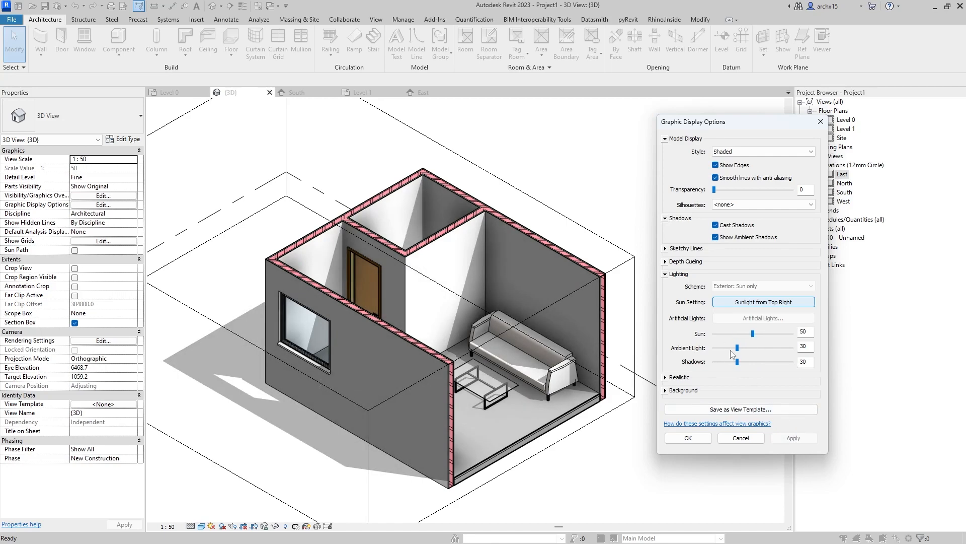
left_click_drag(743, 349, 745, 349)
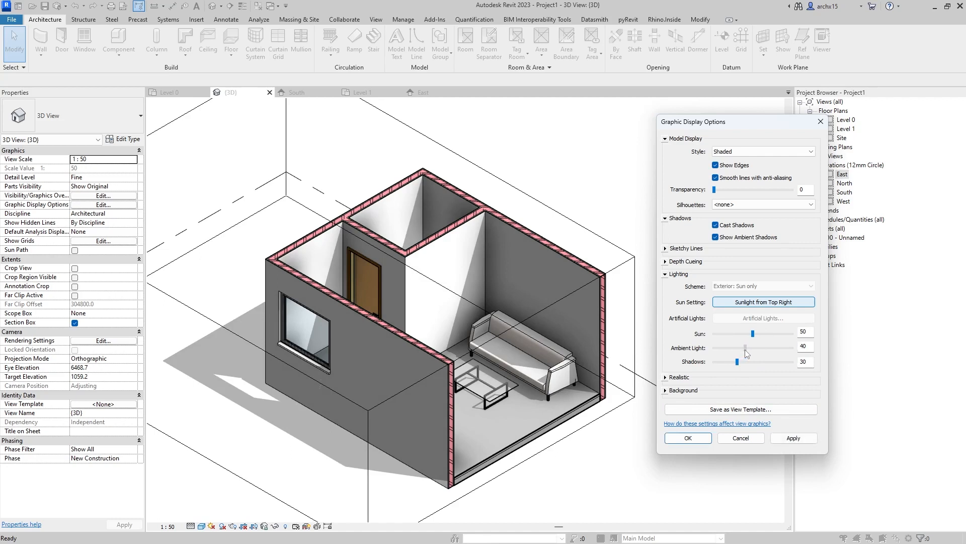
left_click(794, 437)
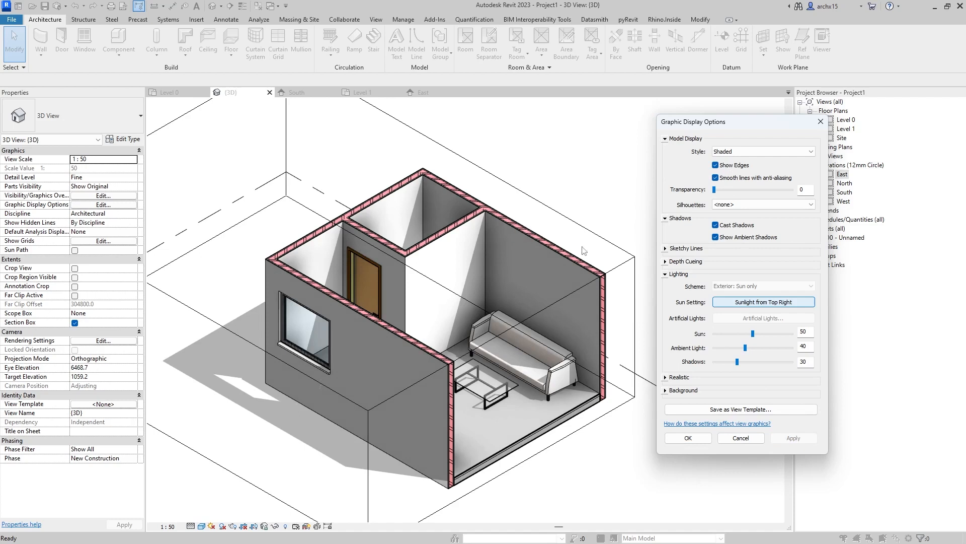
- Try the display without edges and without ambient shadows, then turn ambient shadows back on
left_click(794, 437)
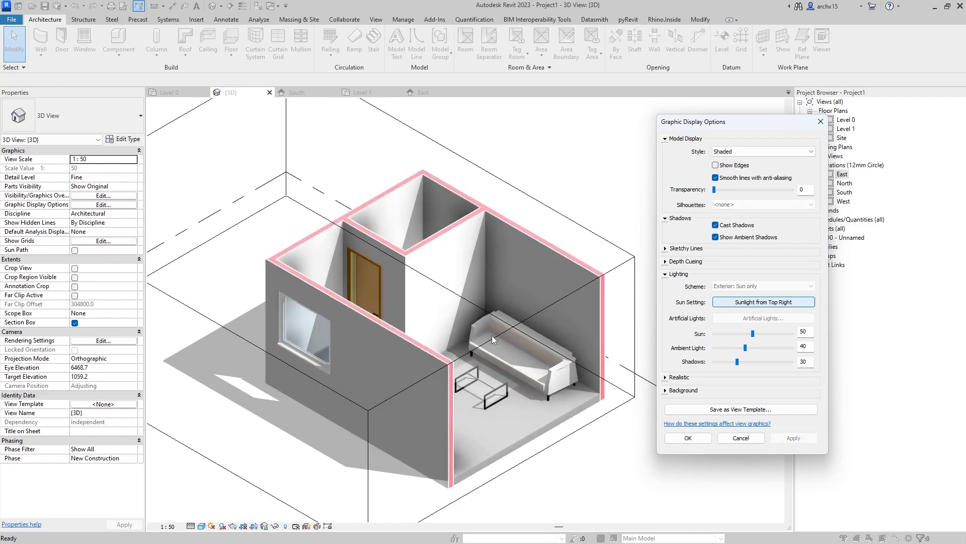
left_click(735, 237)
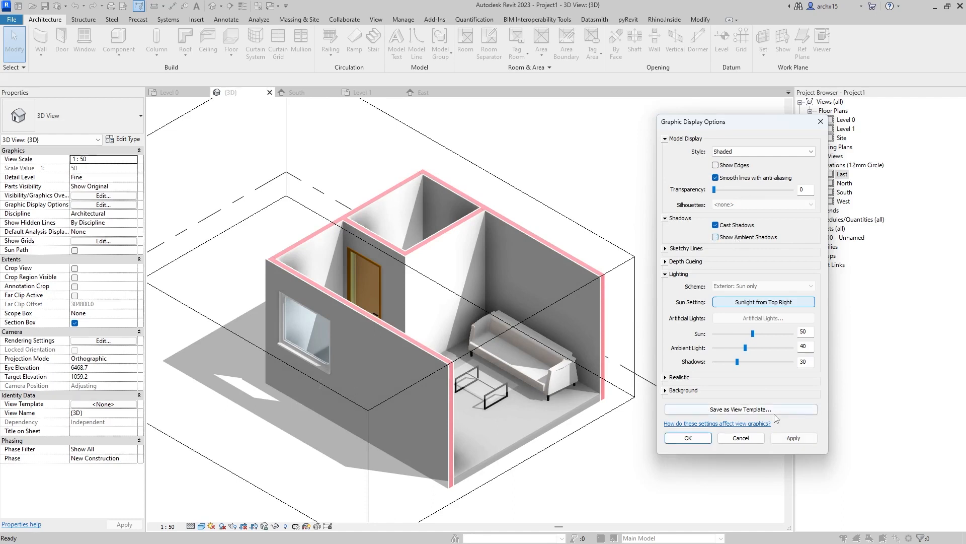
left_click(794, 438)
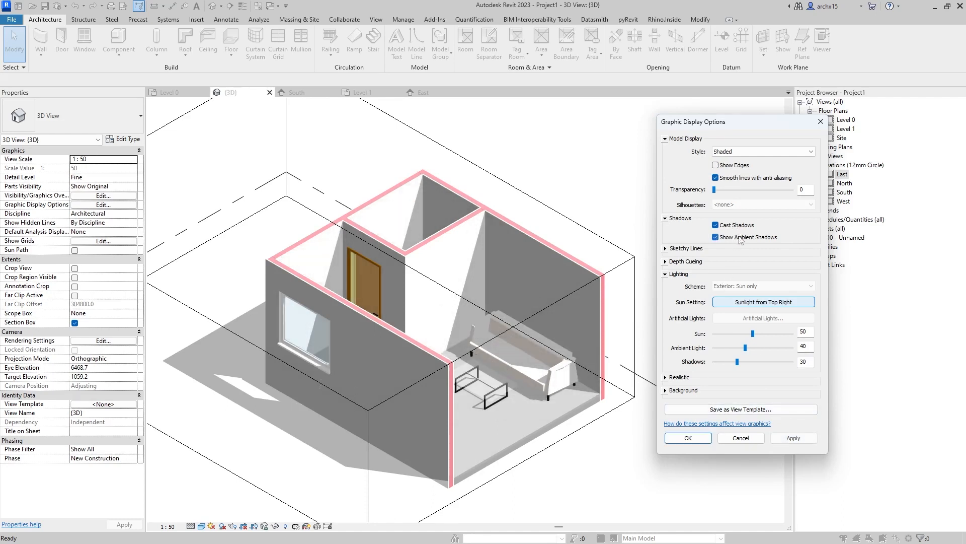
left_click(794, 438)
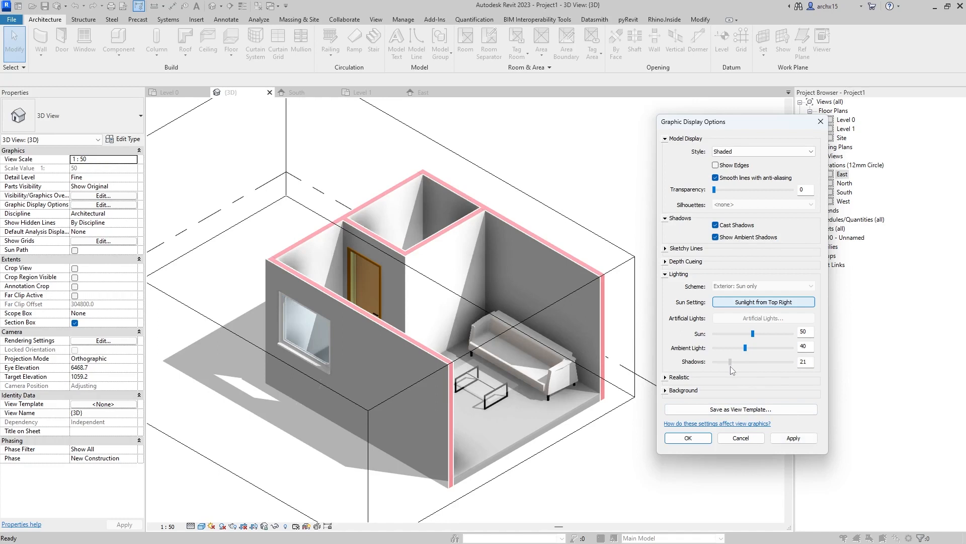
- Set the shadow intensity to 30, turn Show Edges on and accept the graphic display settings
left_click(798, 438)
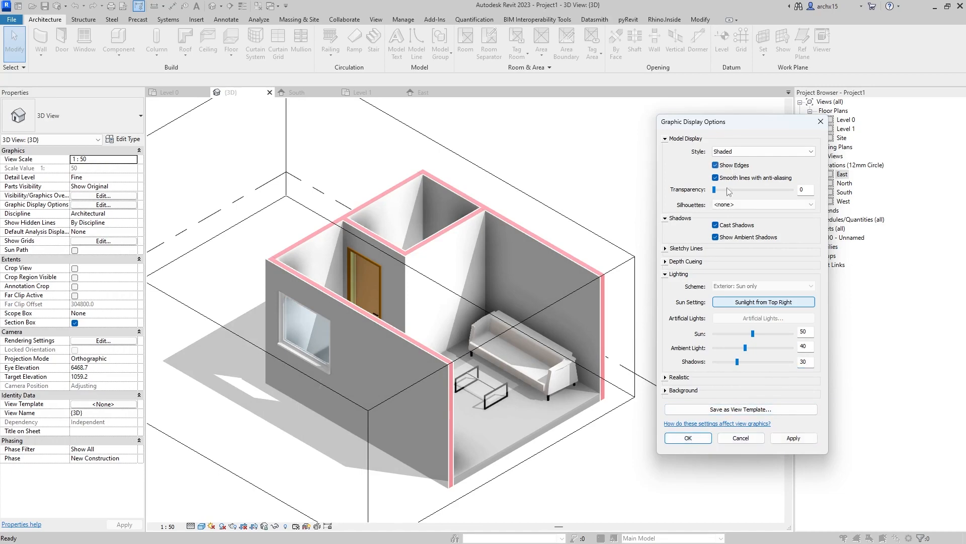
left_click(677, 440)
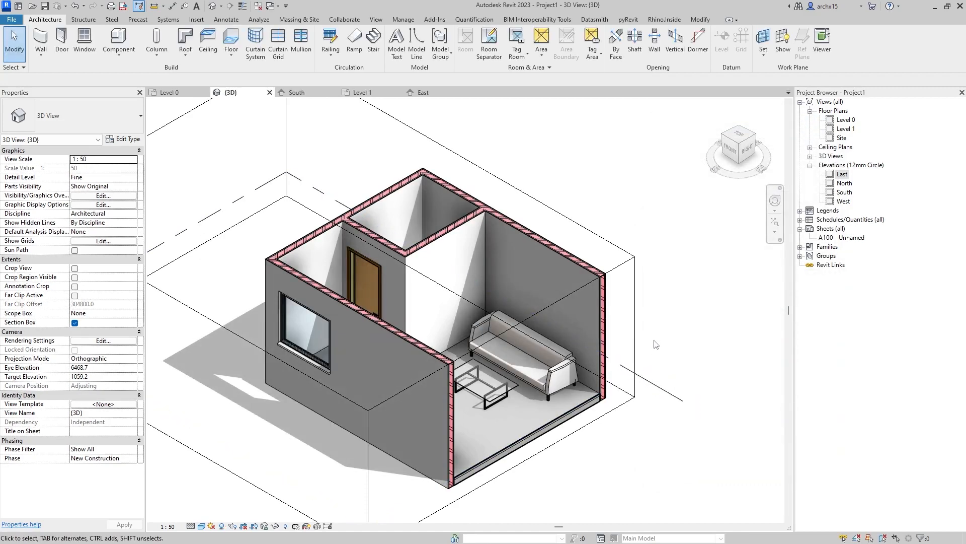
- Pull the section box's rear side closer to the house and lower its top to cut through the walls at window height
left_click(623, 250)
scroll(605, 285, "down", 3)
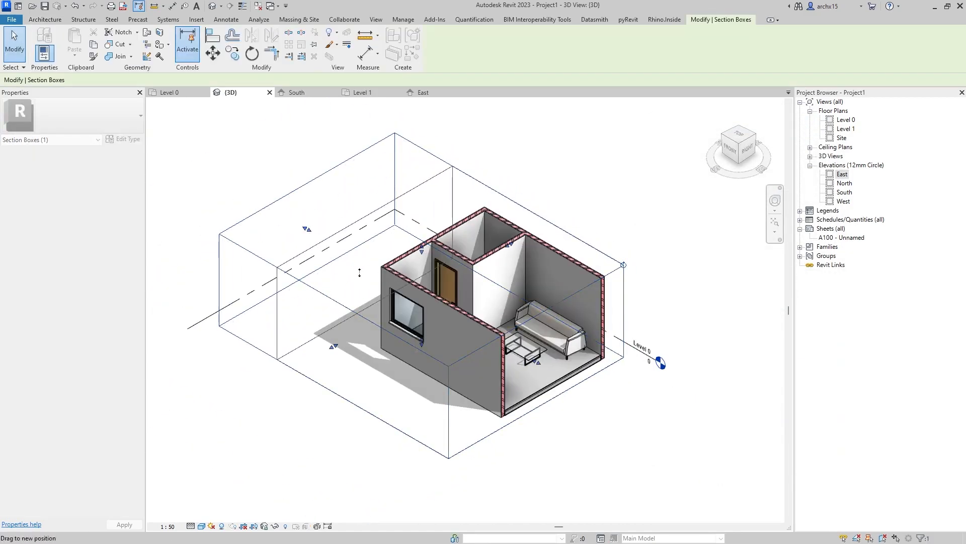
left_click(639, 428)
left_click(410, 345)
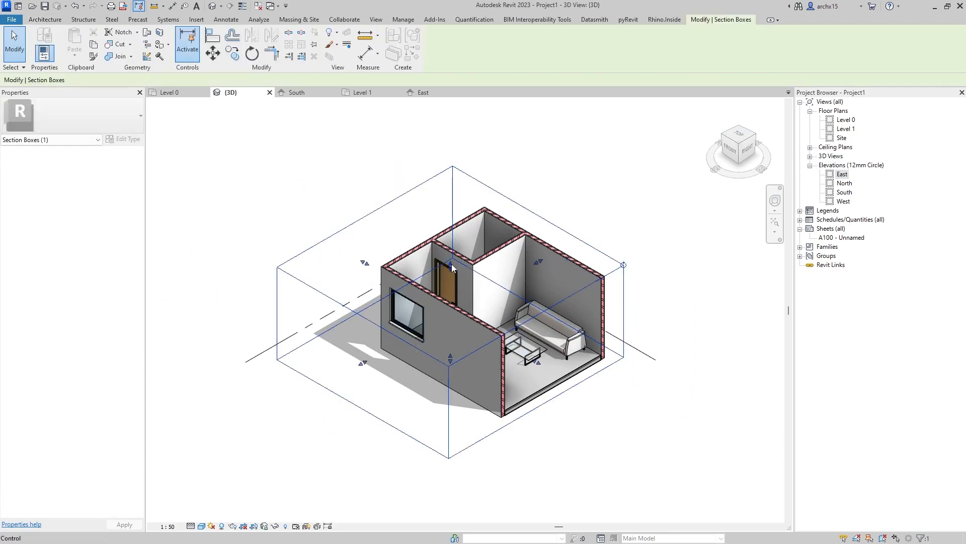
left_click_drag(451, 264, 452, 291)
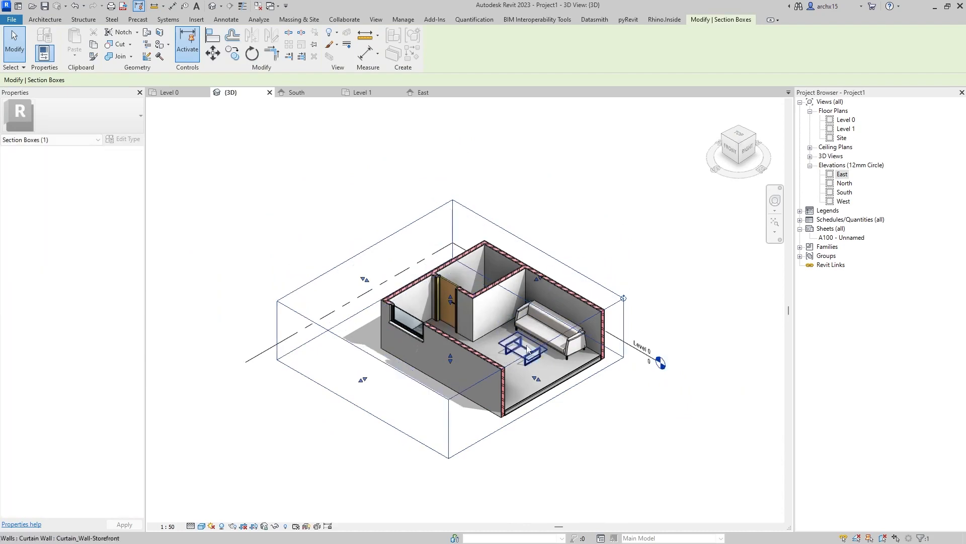
- Extend the section box outward past the storefront and orient the view to the top-front-right corner
scroll(534, 336, "up", 2)
left_click_drag(540, 386, 591, 422)
scroll(513, 302, "down", 3)
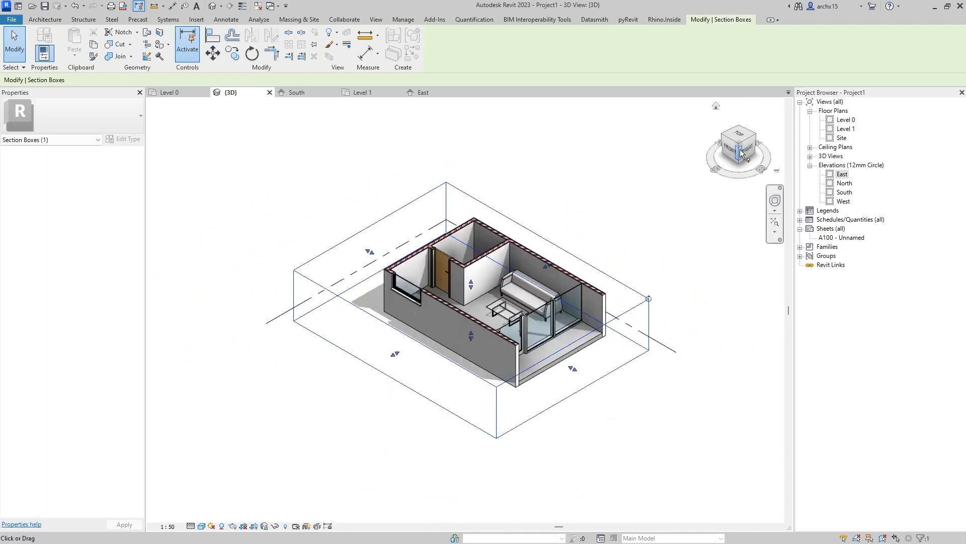
left_click(739, 145)
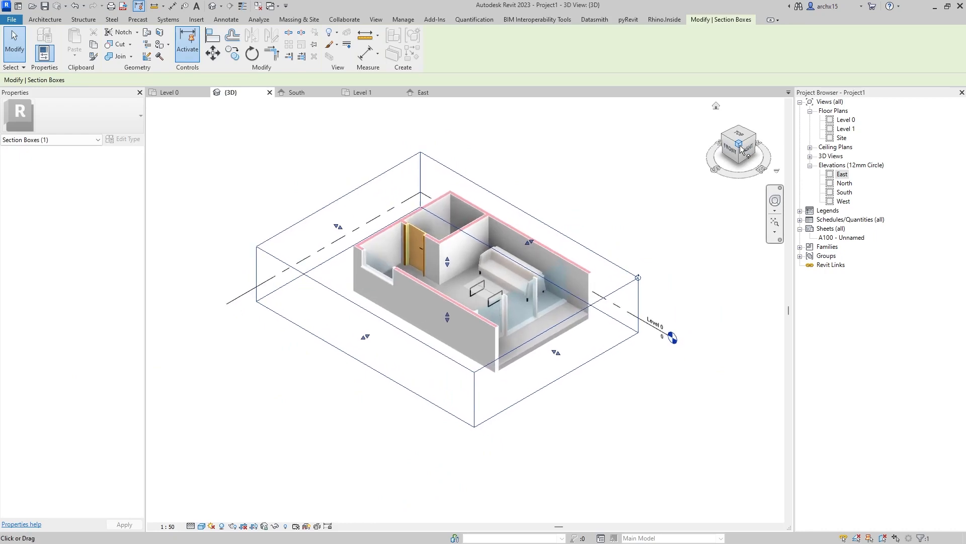
left_click(551, 149)
- Switch the 3D view's projection mode to Perspective and examine the sectioned interior
left_click(138, 359)
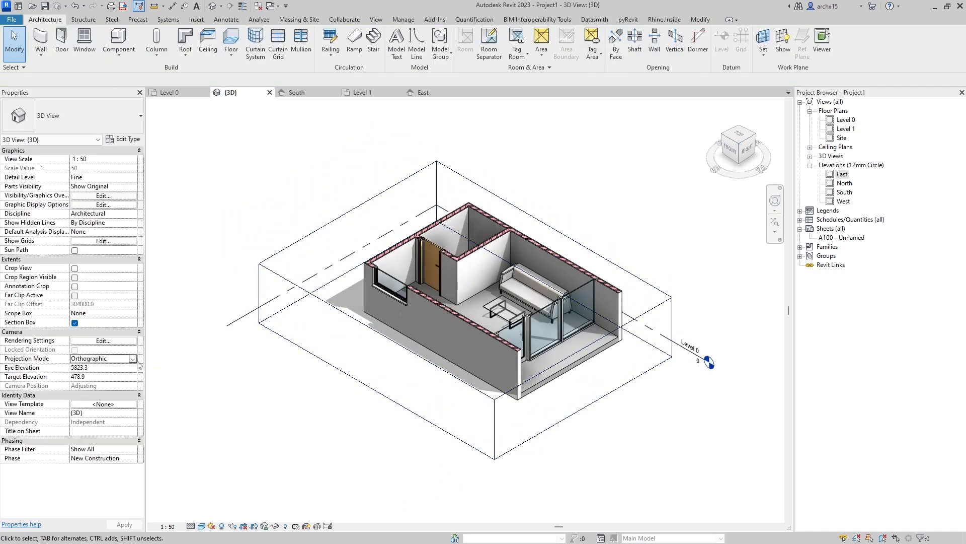
left_click(137, 359)
left_click(126, 377)
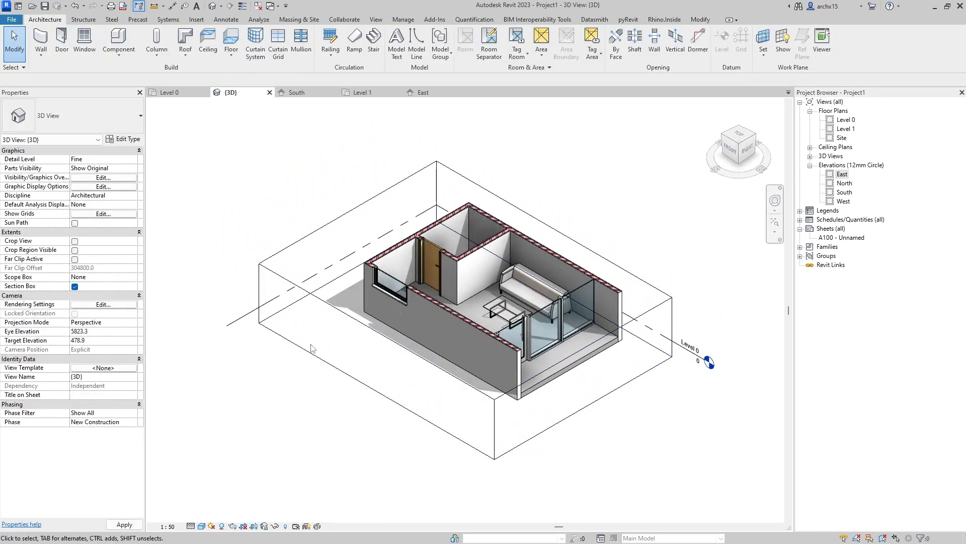
scroll(538, 272, "up", 3)
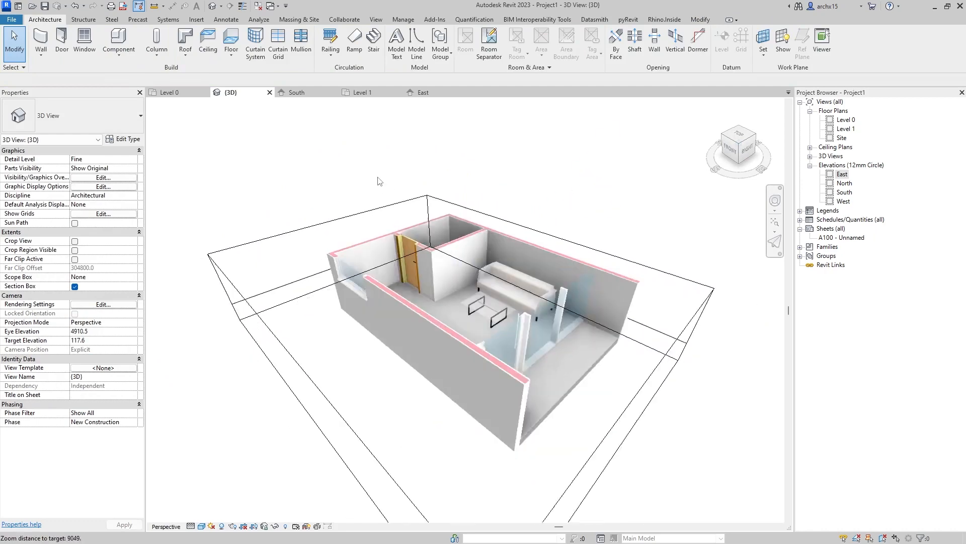
scroll(383, 324, "down", 2)
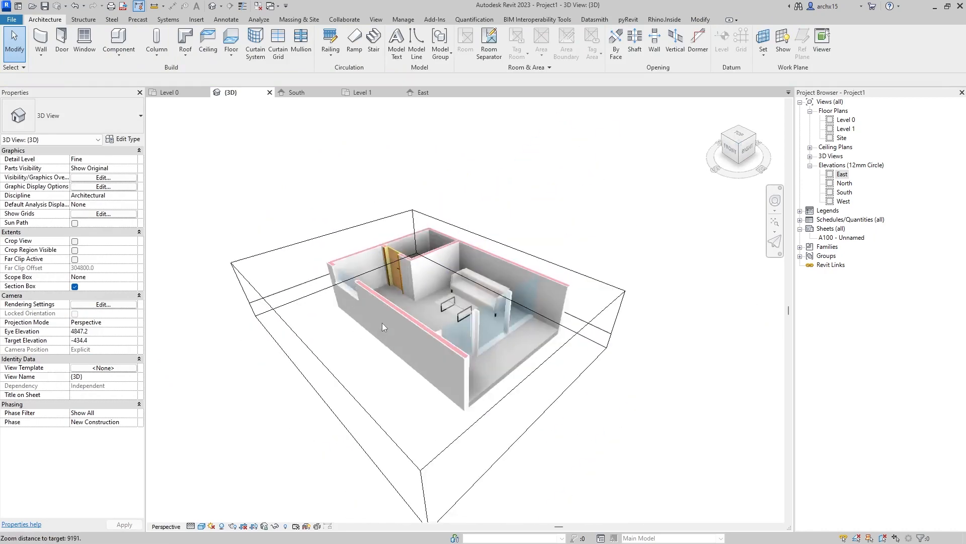
scroll(382, 323, "down", 2)
- Raise the section box's top above the roof and pull its storefront side inward to cut across the living area
left_click(327, 347)
left_click_drag(404, 276, 403, 185)
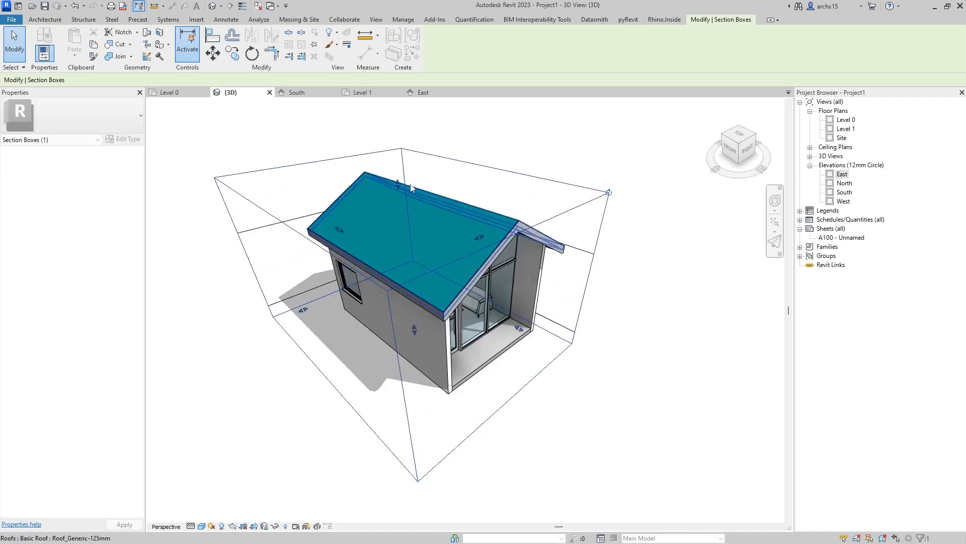
left_click_drag(519, 328, 449, 290)
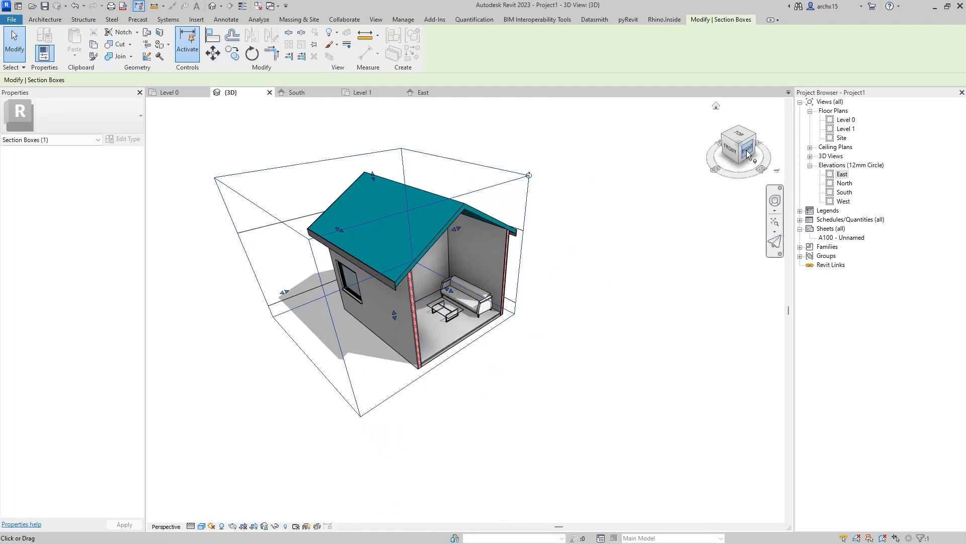
- View the cut house straight from the right, return to the corner view and set the projection mode to Orthographic
left_click(747, 150)
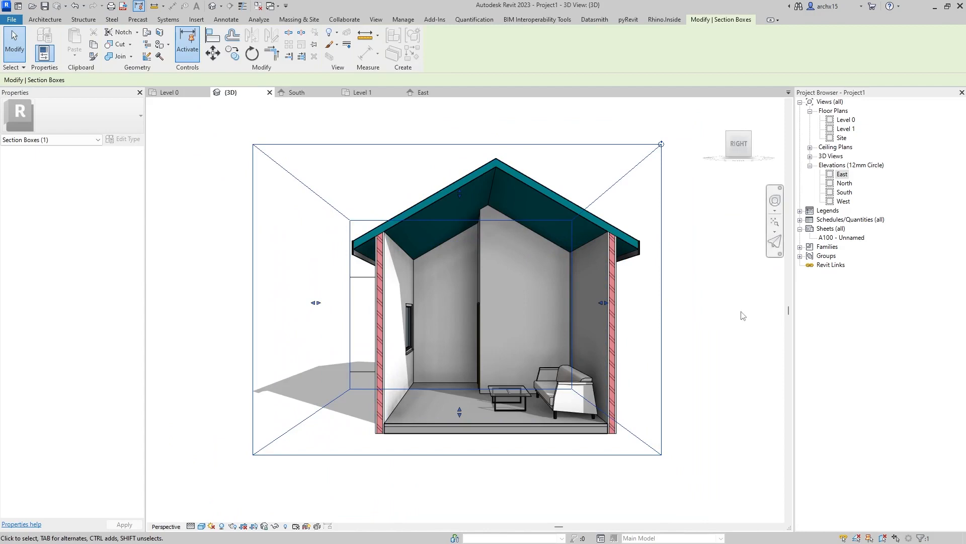
left_click(728, 135)
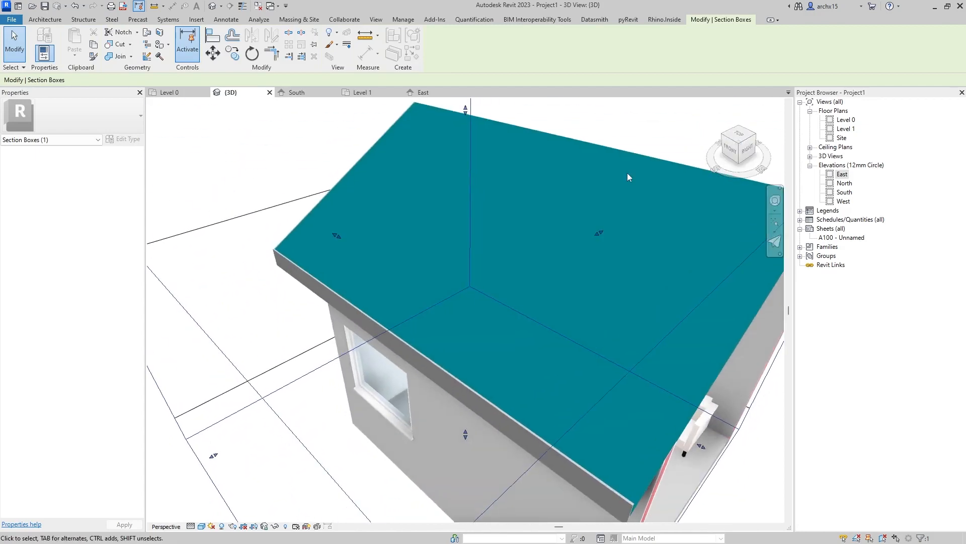
scroll(283, 272, "down", 2)
left_click(245, 184)
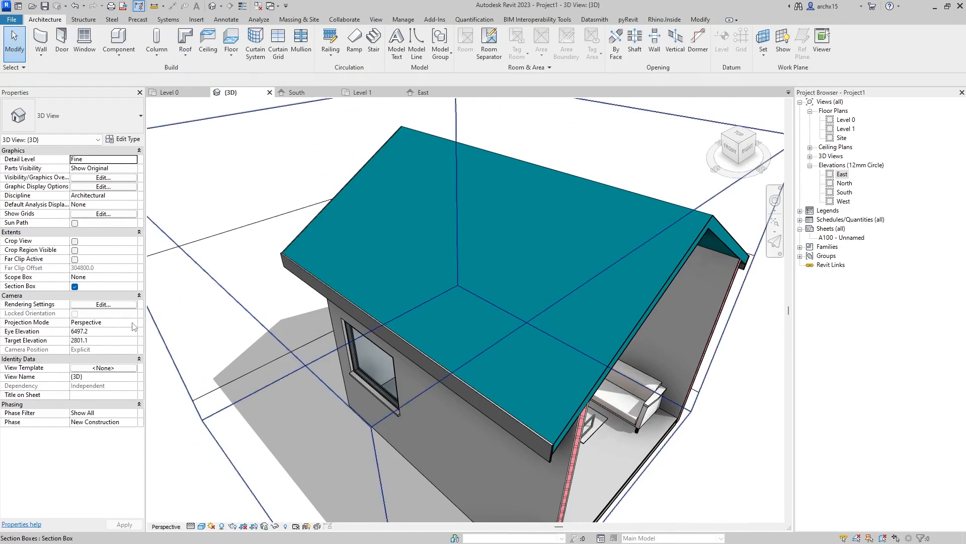
scroll(300, 292, "down", 5)
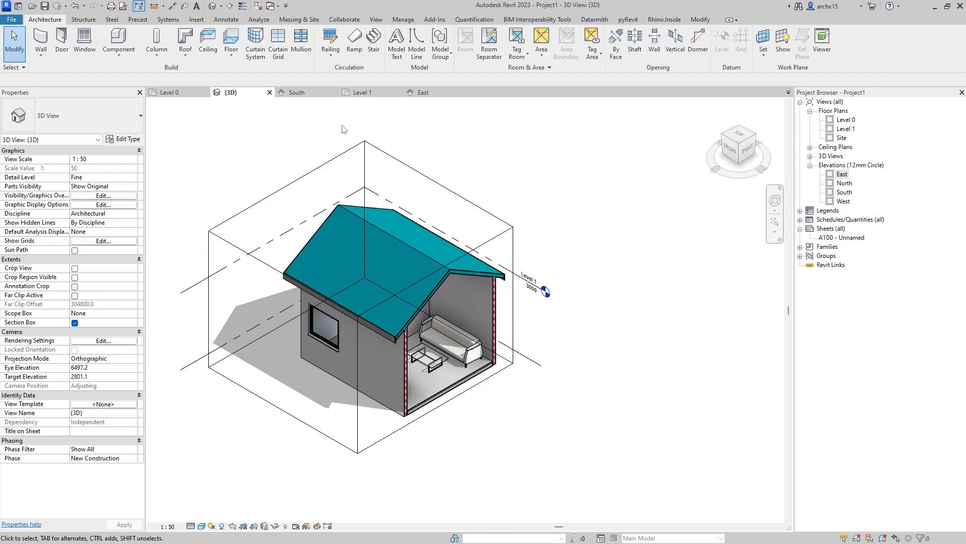
- Check the furnished Level 0 floor plan, then open the East elevation of the house
left_click(172, 93)
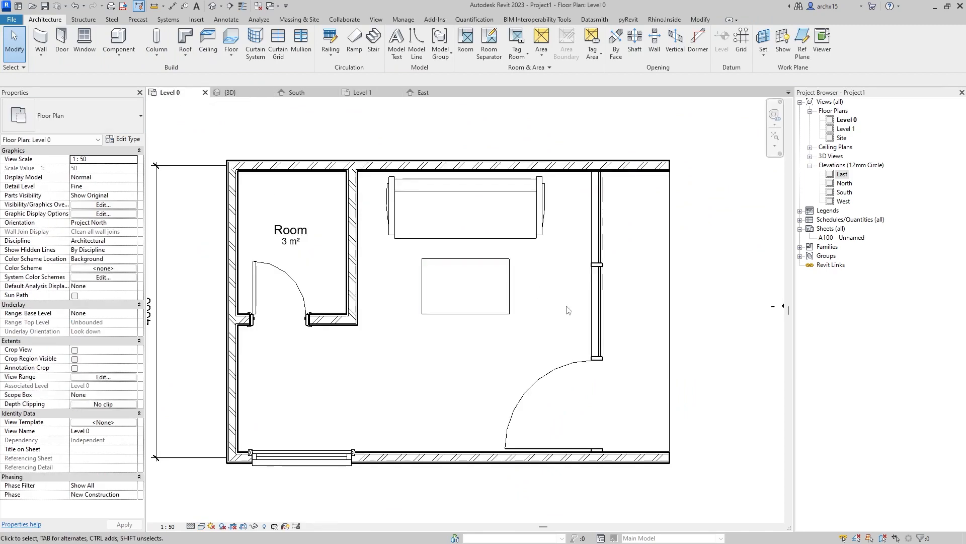
scroll(564, 252, "down", 4)
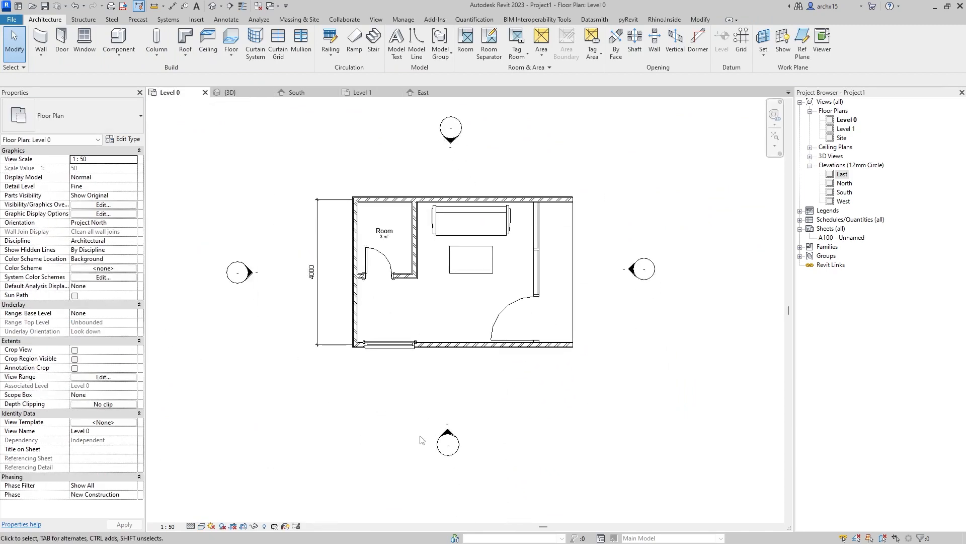
left_click(423, 92)
scroll(425, 394, "down", 3)
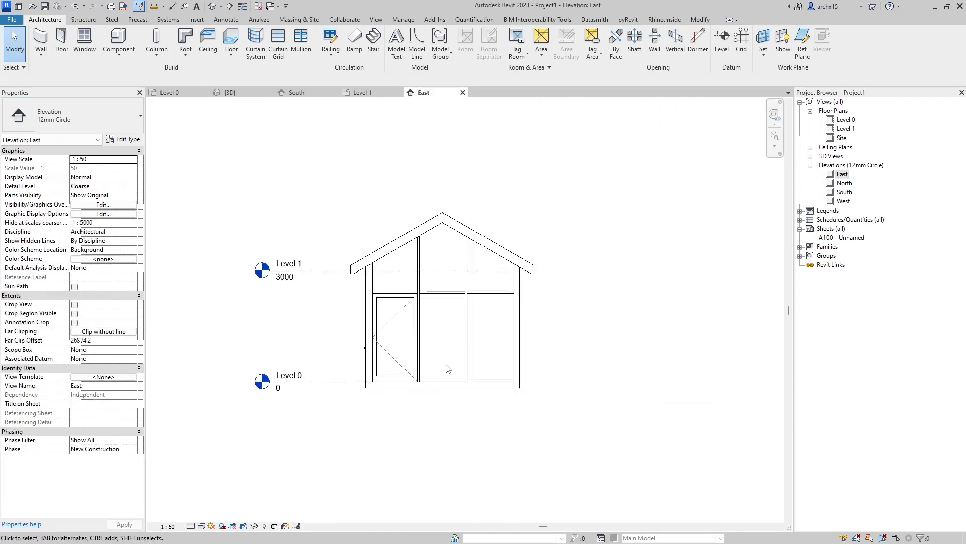
- Examine the East elevation's storefront and roof, and return to the Level 0 floor plan
scroll(355, 290, "up", 2)
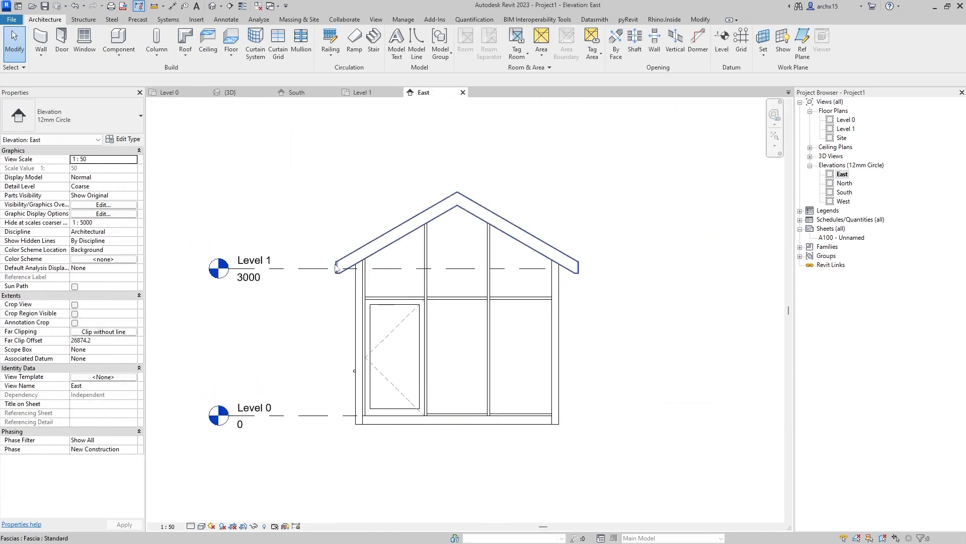
scroll(342, 291, "up", 3)
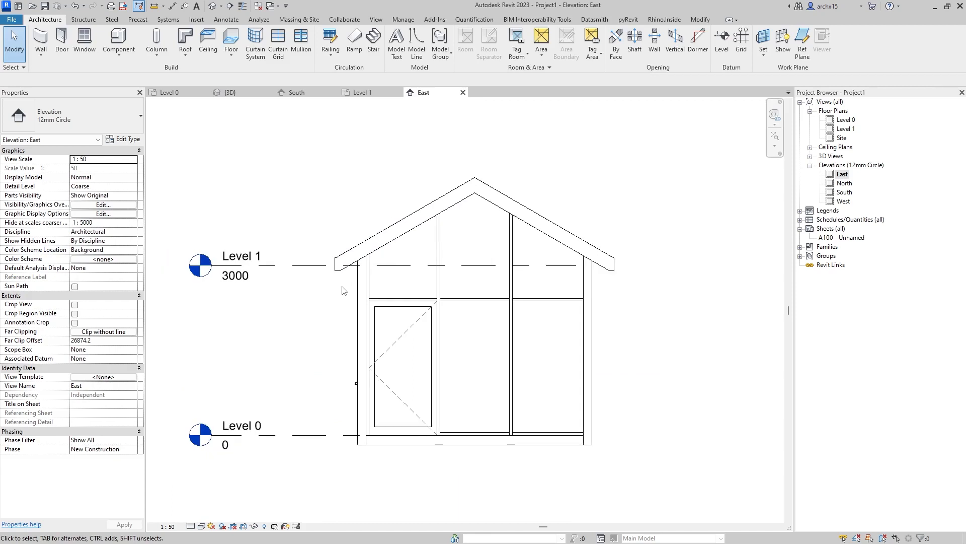
left_click(229, 93)
left_click(187, 93)
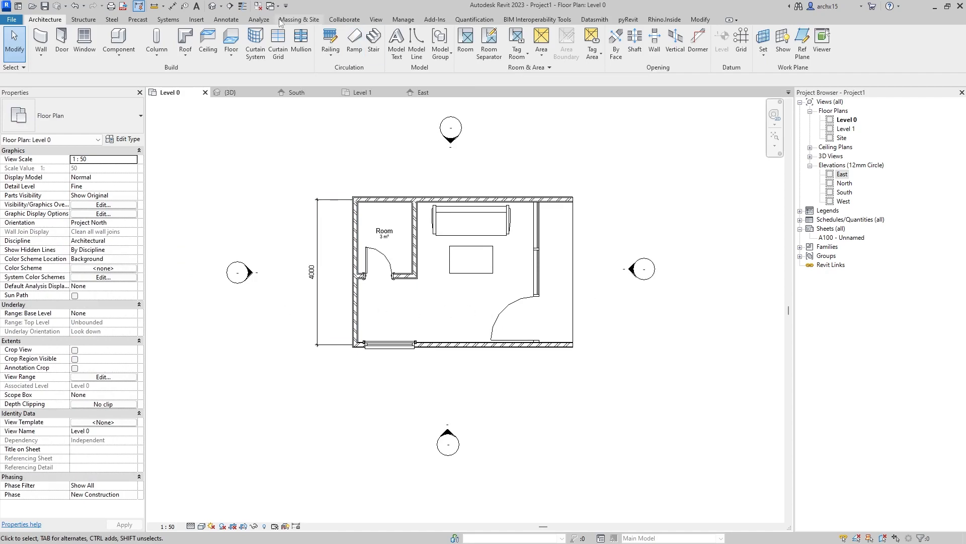
- Cut an east-west building section across the full house through the storefront door's swing, flipped to look north toward the sofa
left_click(377, 20)
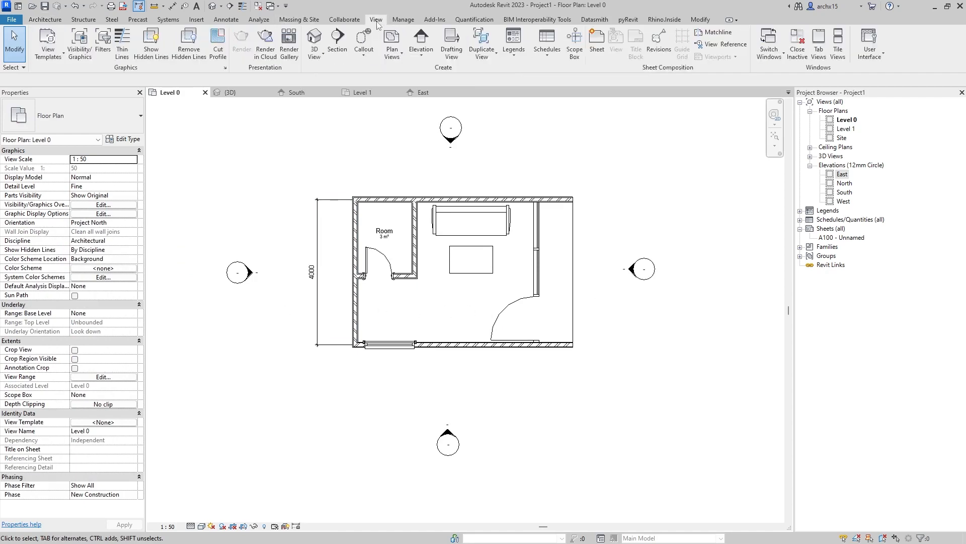
left_click(337, 40)
left_click(608, 317)
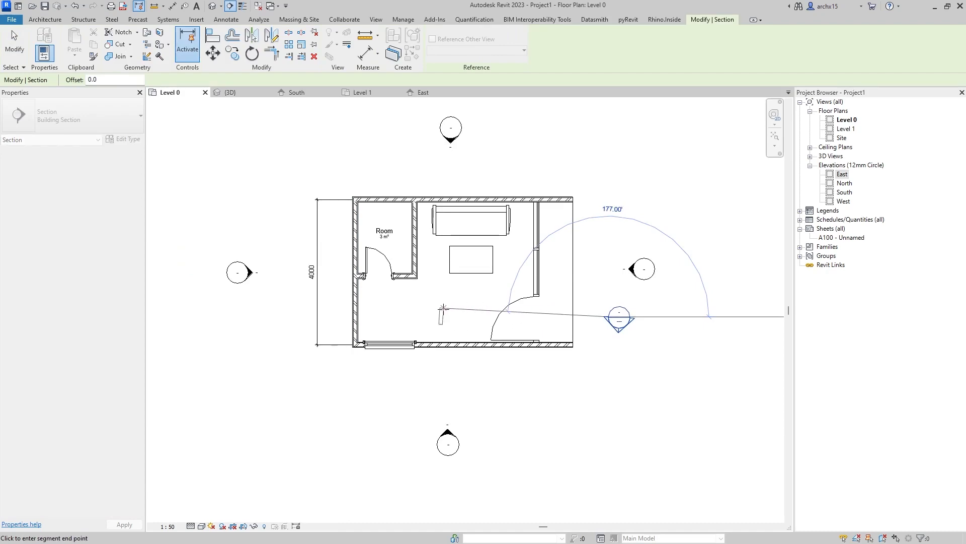
left_click(284, 316)
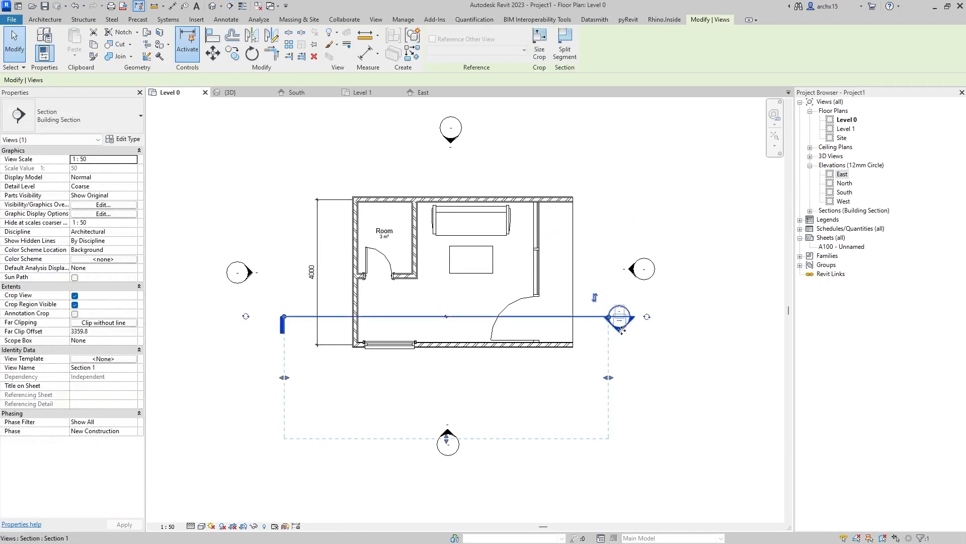
scroll(612, 306, "up", 2)
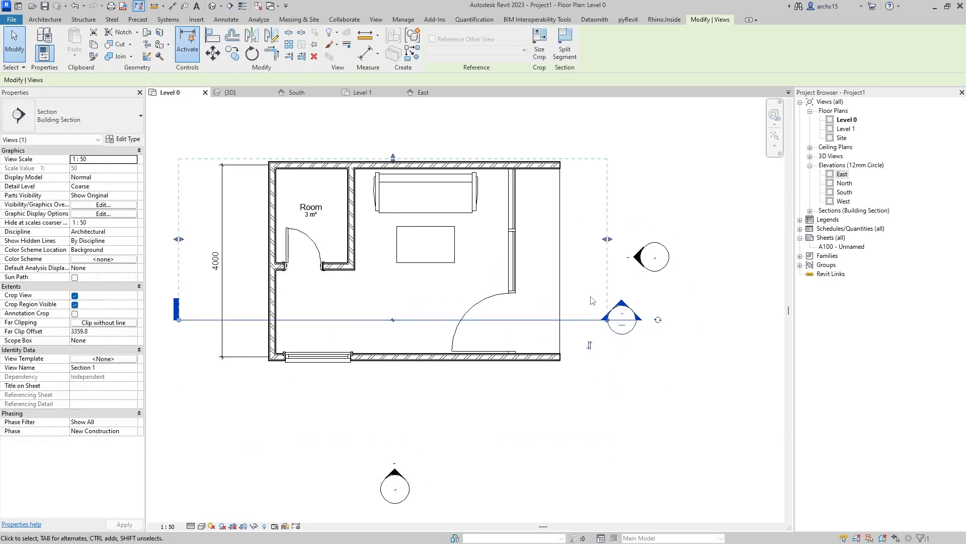
- Open the Section 1 view and set its detail level to Medium
left_click(811, 211)
double_click(834, 221)
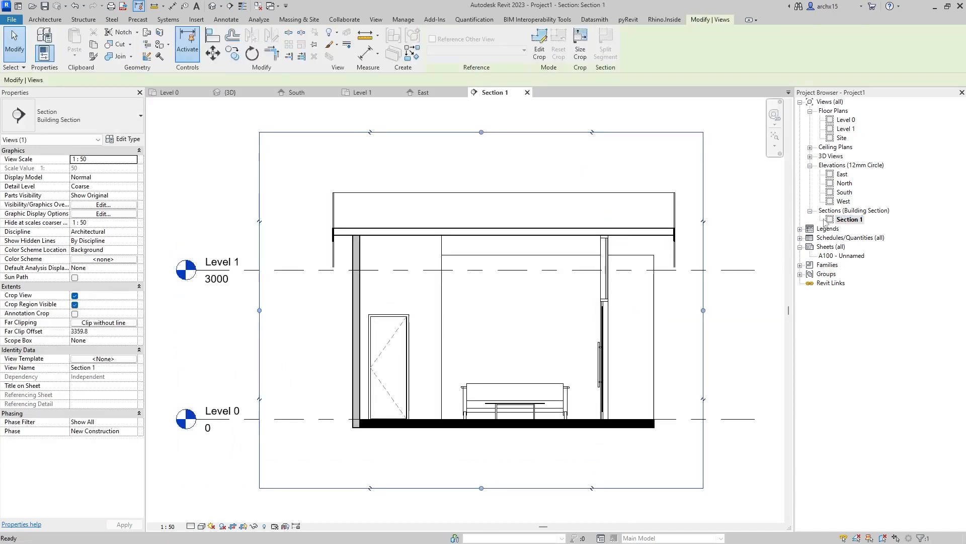
left_click(695, 316)
left_click(191, 526)
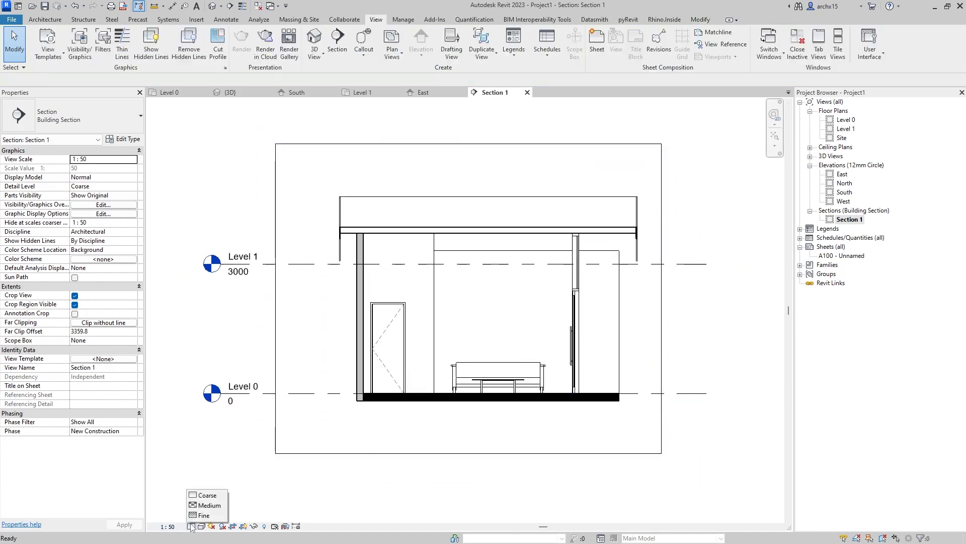
left_click(205, 507)
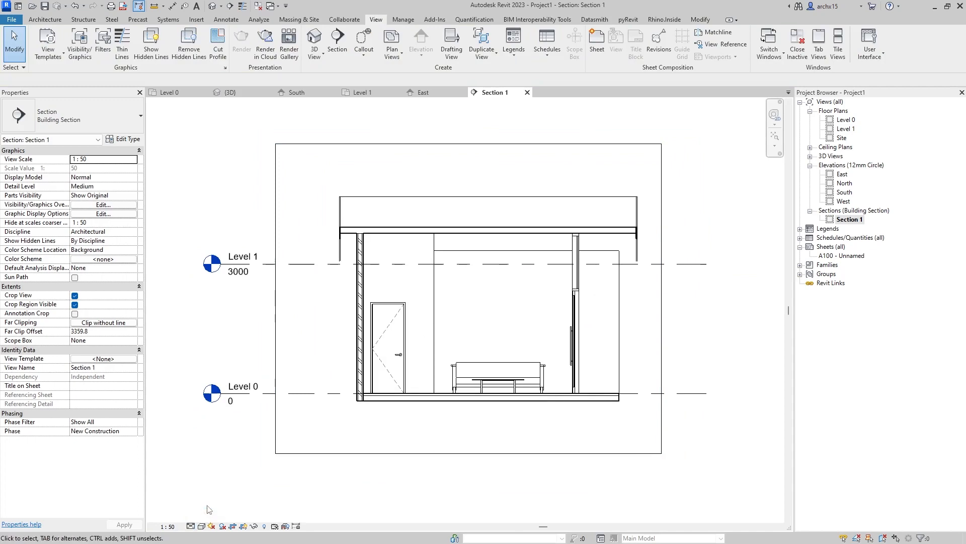
scroll(558, 332, "up", 1)
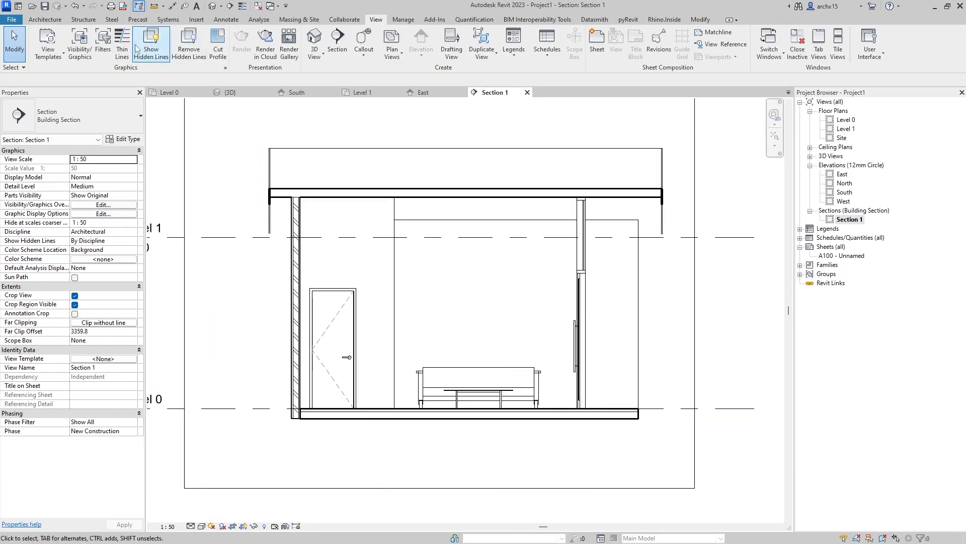
scroll(427, 273, "down", 3)
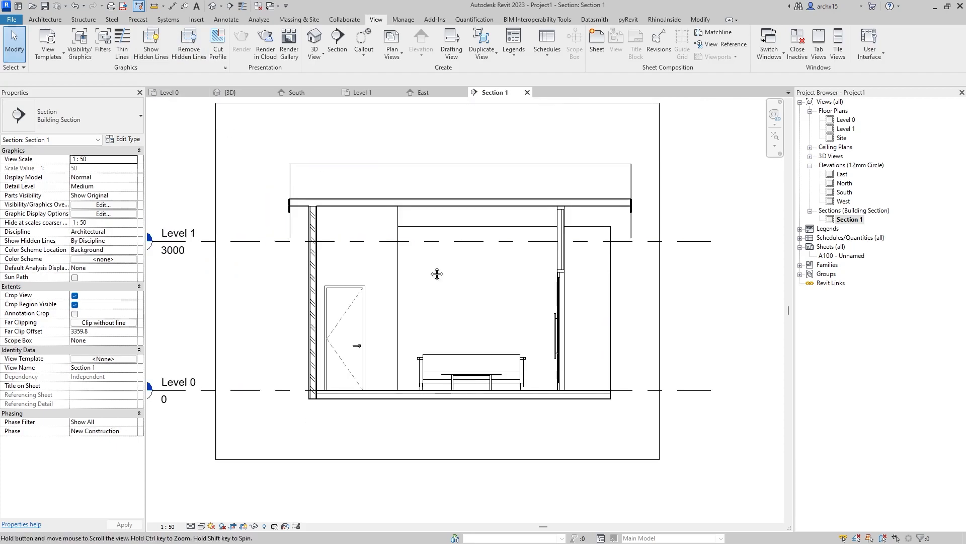
scroll(438, 209, "up", 2)
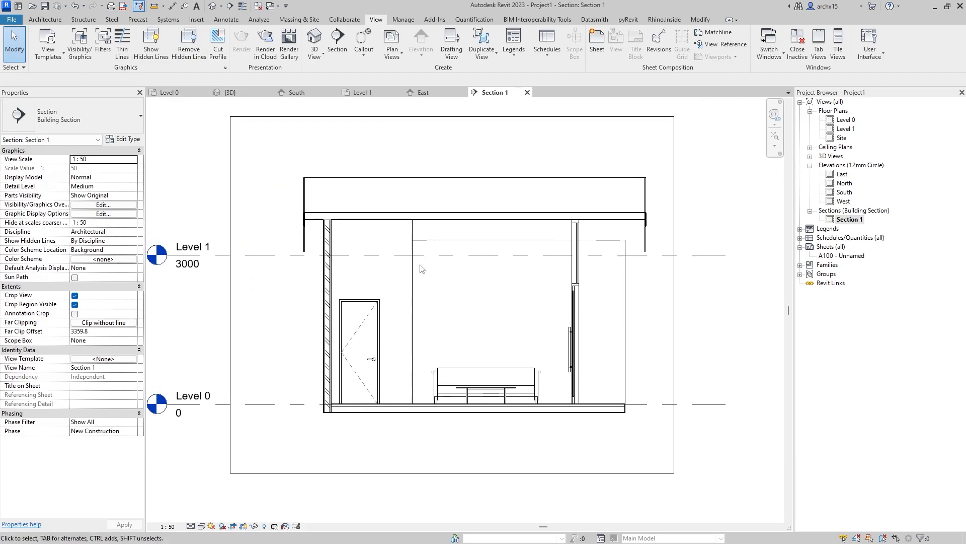
scroll(499, 303, "up", 2)
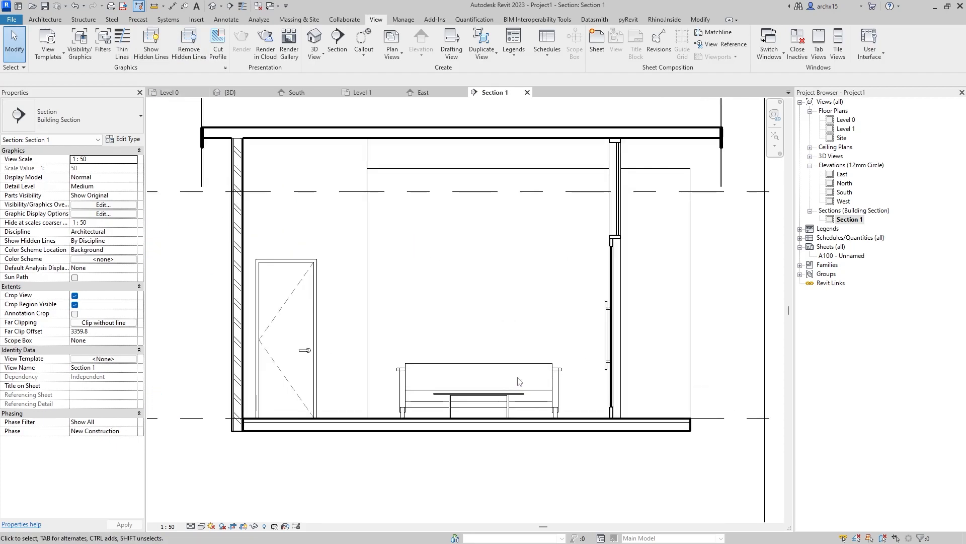
middle_click_drag(444, 300, 441, 341)
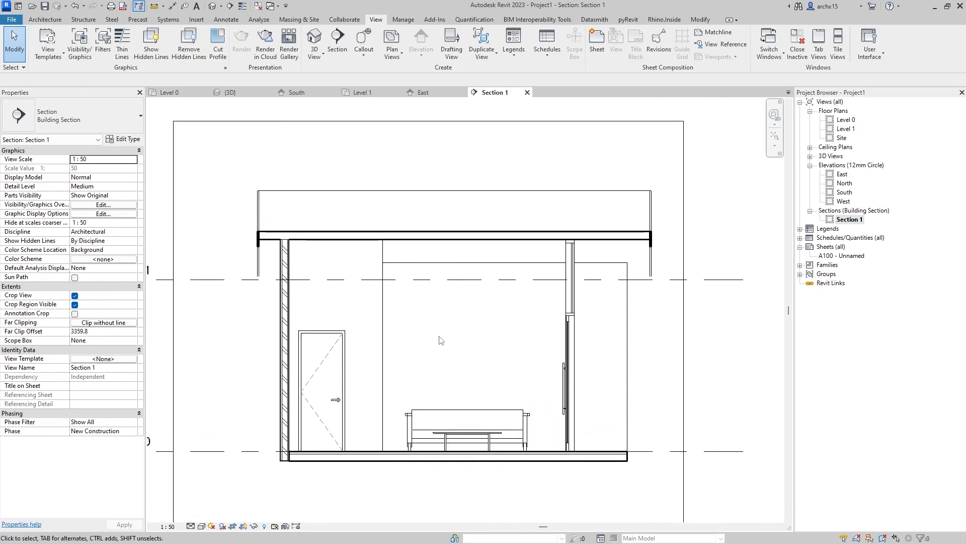
- Cut a north-south building section on Level 0 through the sofa and coffee table, looking east toward the storefront
left_click(174, 93)
scroll(388, 236, "down", 1)
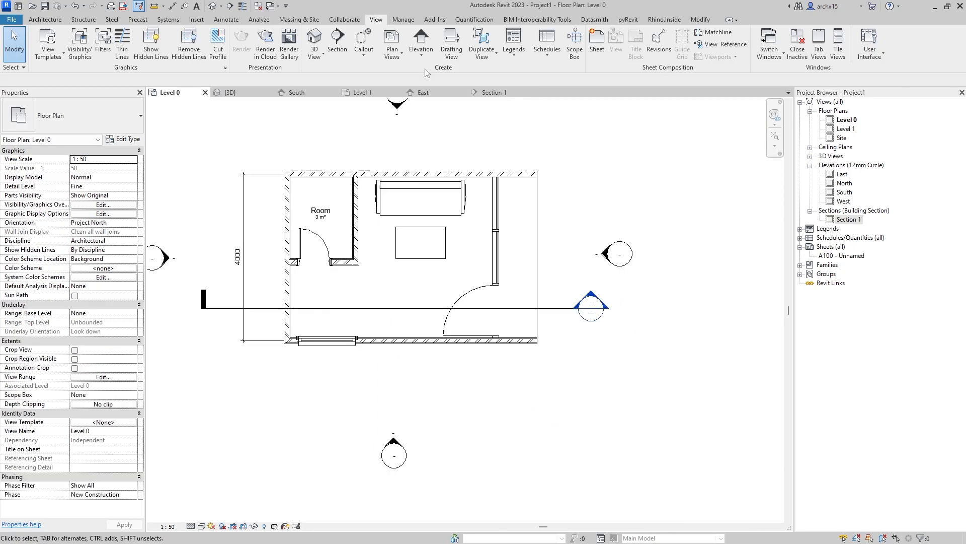
left_click(337, 41)
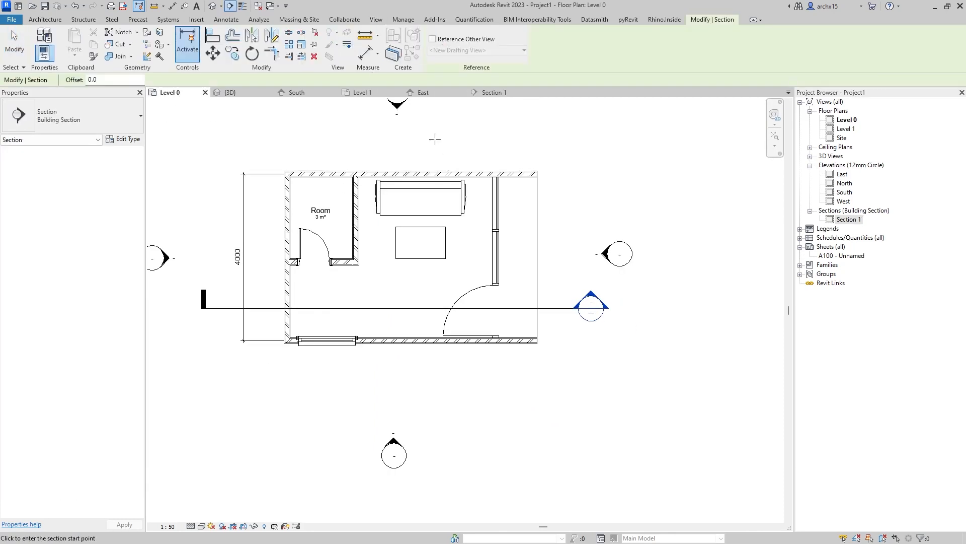
left_click(430, 137)
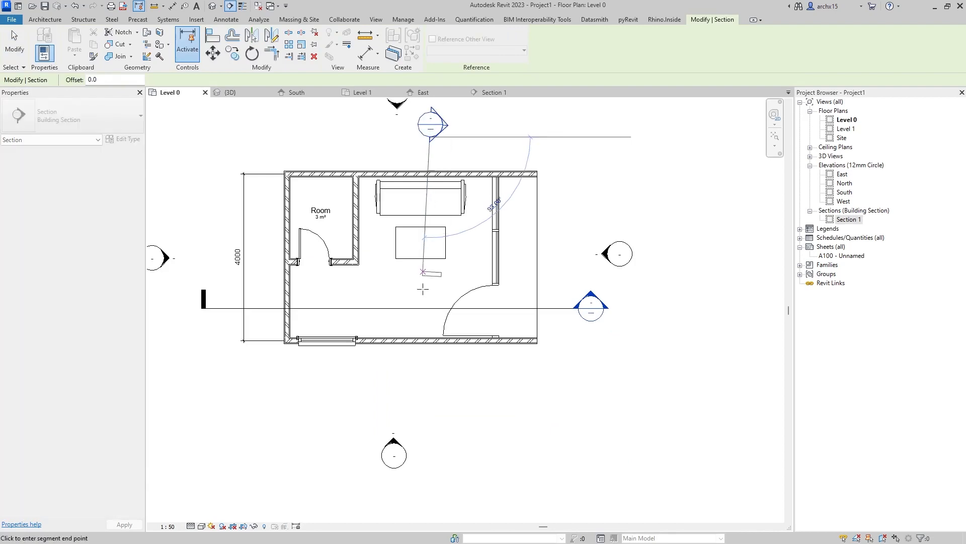
left_click(430, 387)
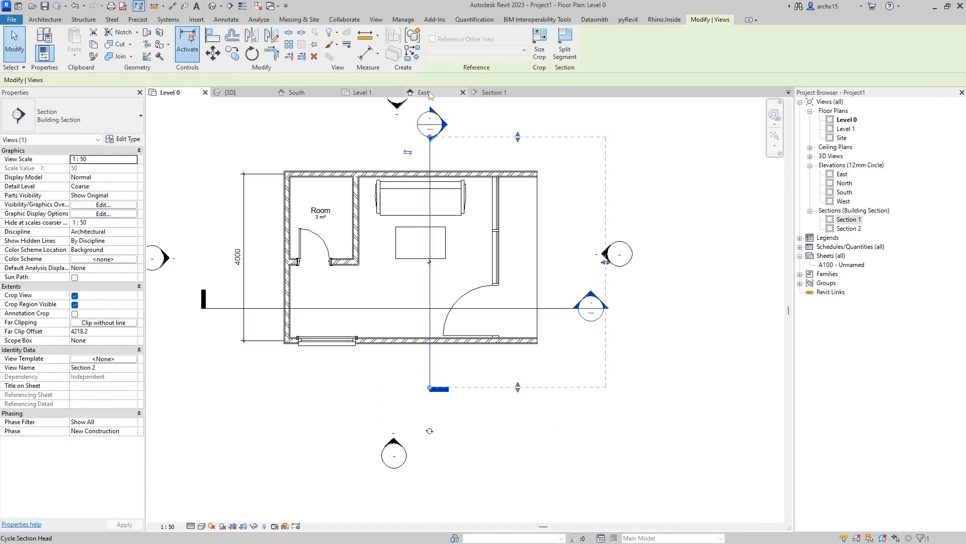
- Open the Section 2 view and pull the level heads out beyond the crop boundary, clear of the house
double_click(850, 229)
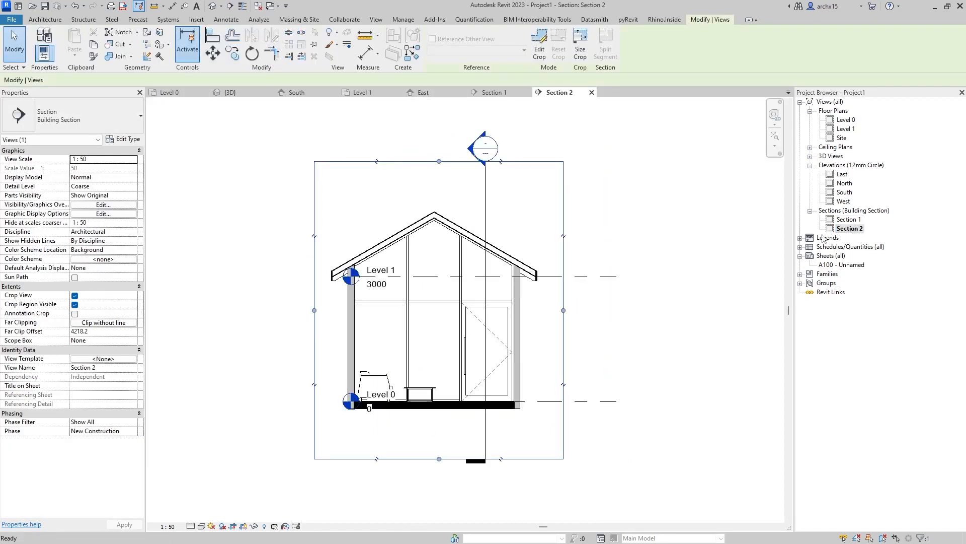
left_click(431, 302)
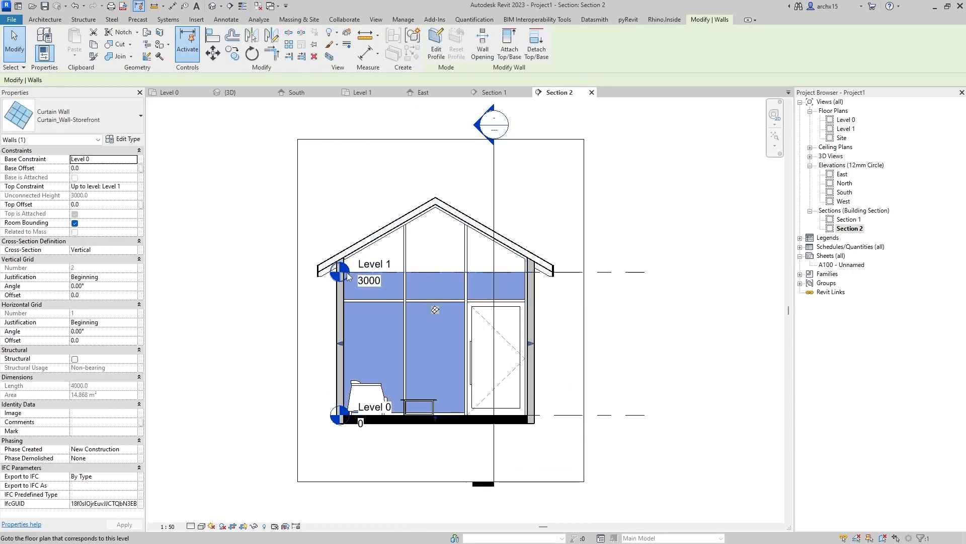
left_click(637, 245)
left_click(398, 273)
left_click_drag(349, 271, 236, 272)
left_click(229, 242)
- Set the Section 2 view's detail level to Medium
left_click(167, 526)
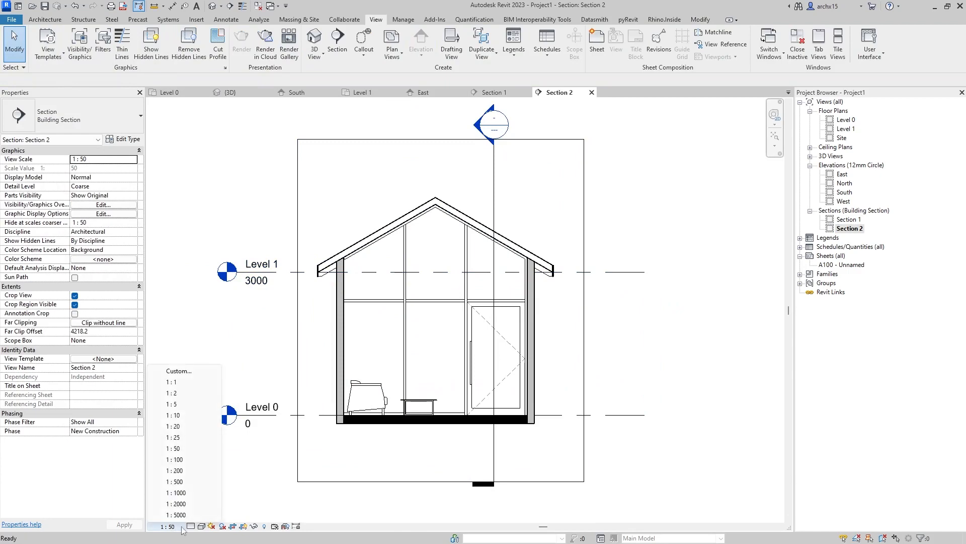
left_click(191, 526)
left_click(203, 506)
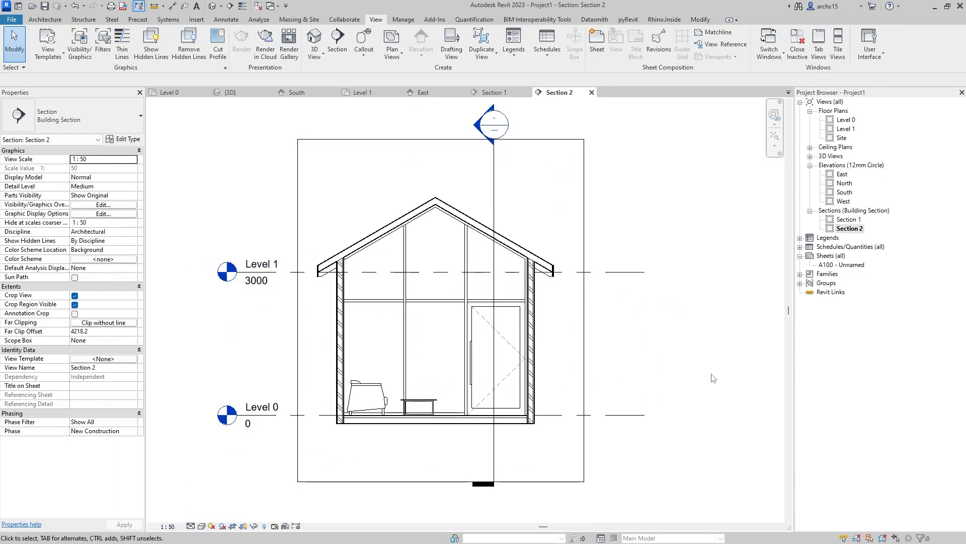
scroll(583, 277, "up", 2)
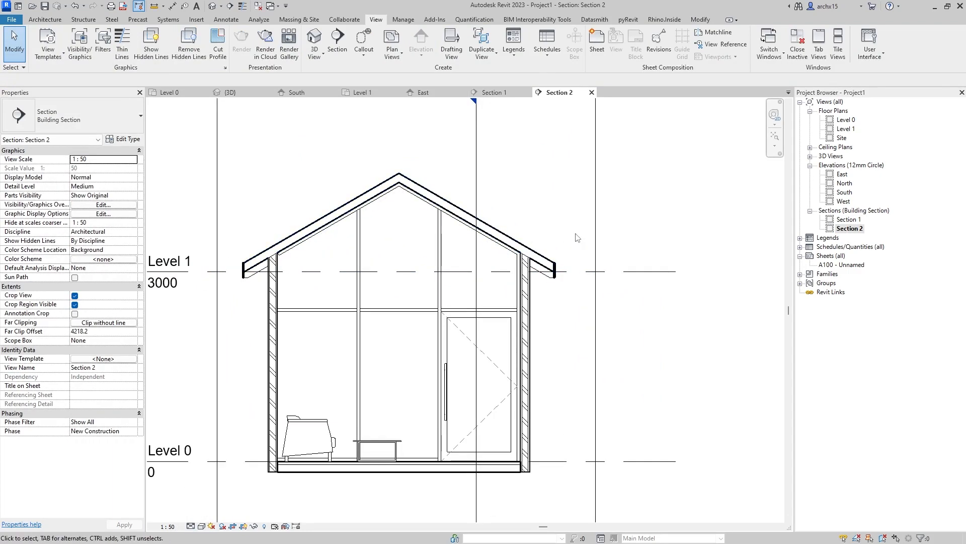
scroll(471, 320, "down", 1)
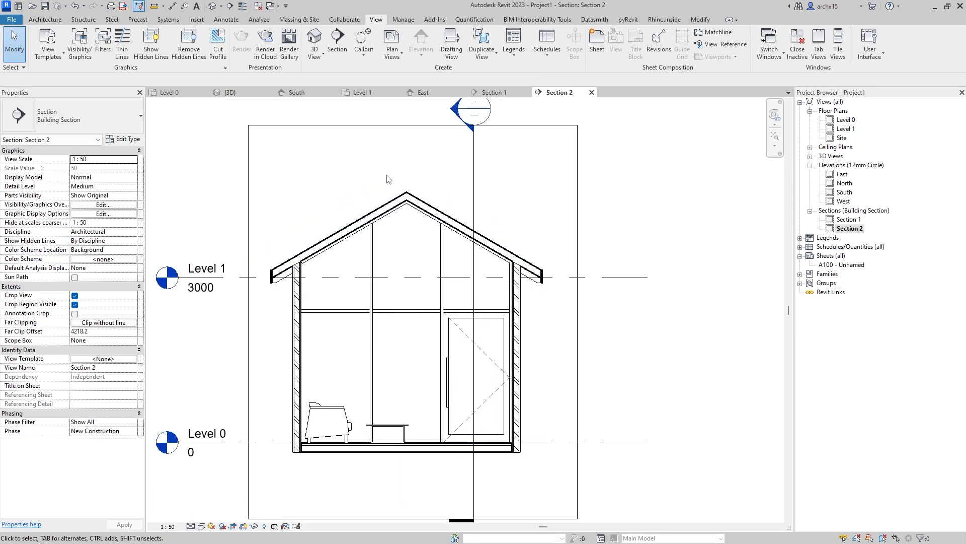
- Return to the Level 0 plan and add an aligned dimension south of the house, from the west wall's centreline to the floor's east edge
left_click(229, 92)
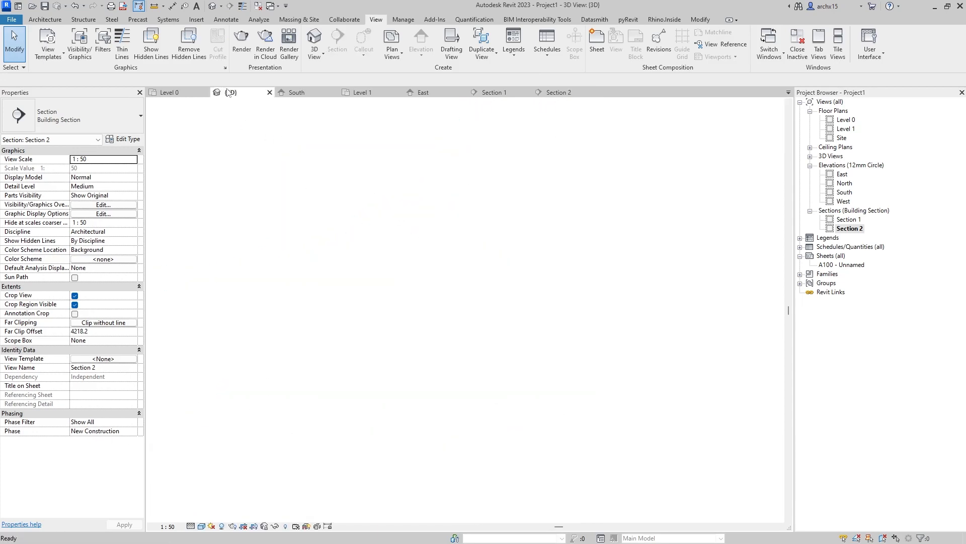
left_click(171, 93)
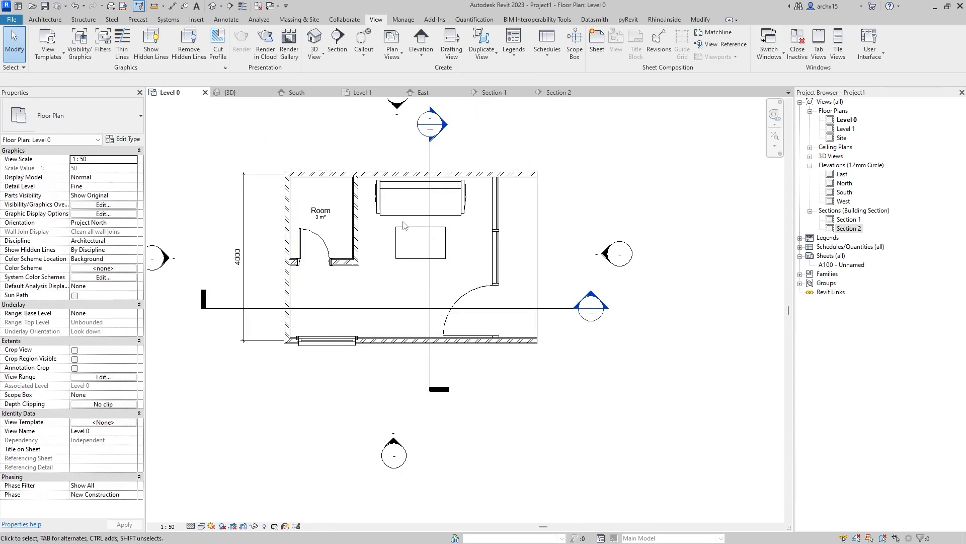
middle_click_drag(422, 296, 444, 325)
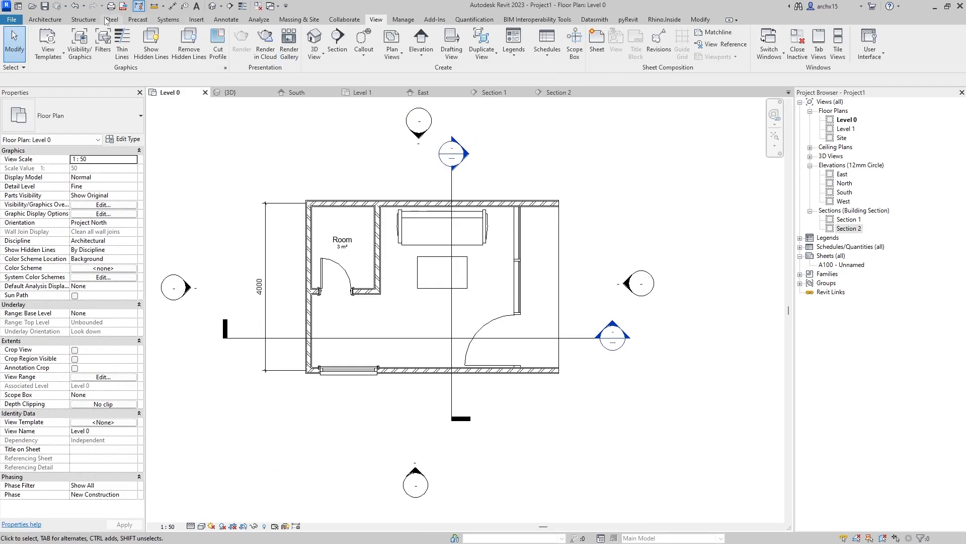
left_click(226, 19)
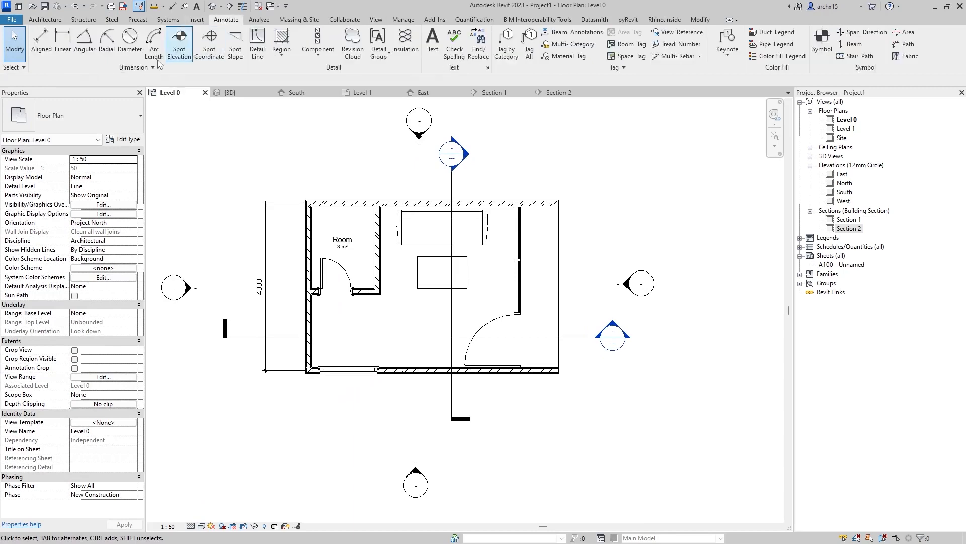
left_click(41, 43)
left_click(554, 357)
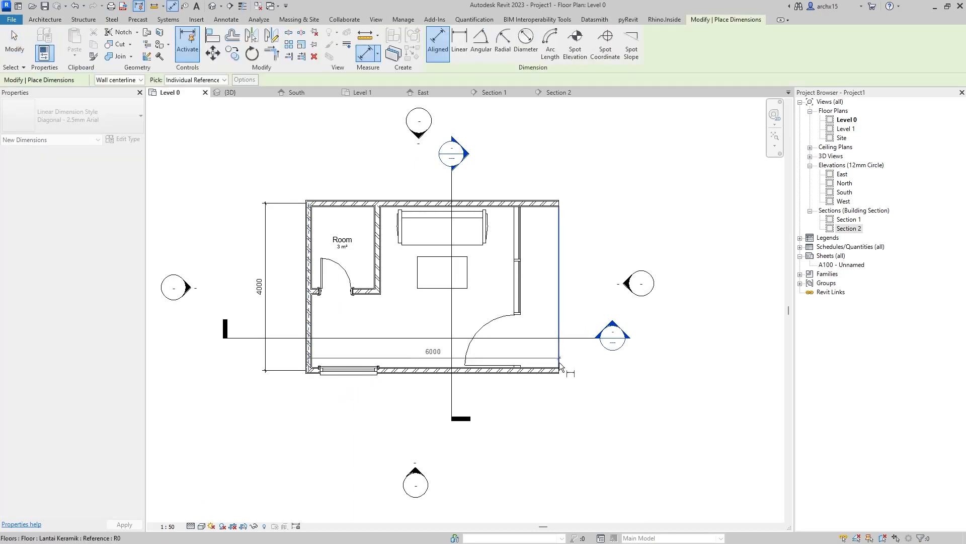
left_click(561, 400)
key("Escape")
key("Escape")
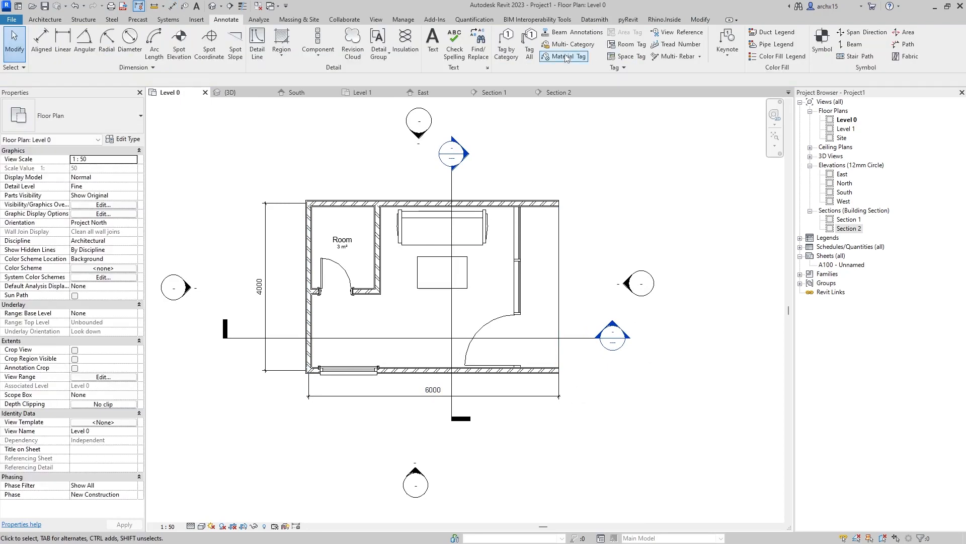
- Place a vertical grid line along the west wall's centreline, running from the north wall to below the overall length dimension
left_click(40, 20)
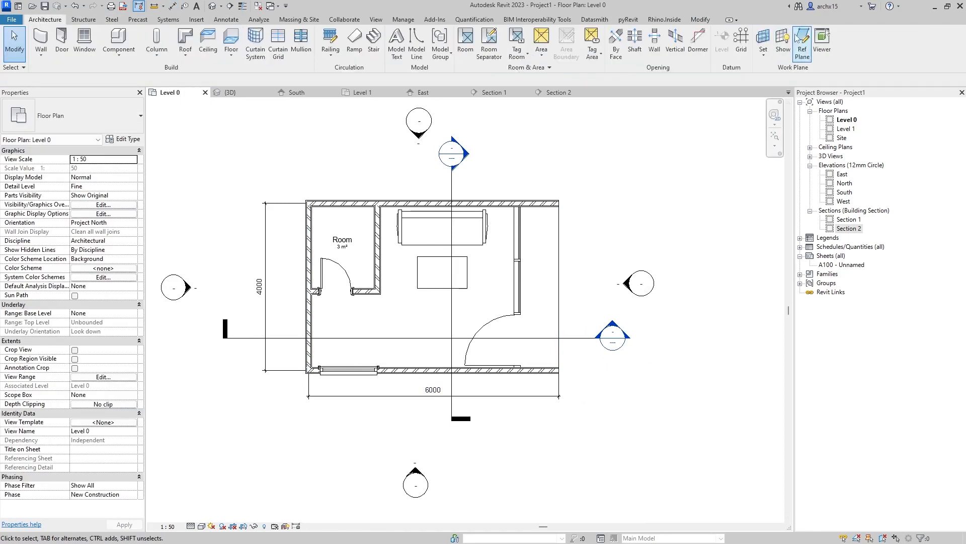
left_click(741, 43)
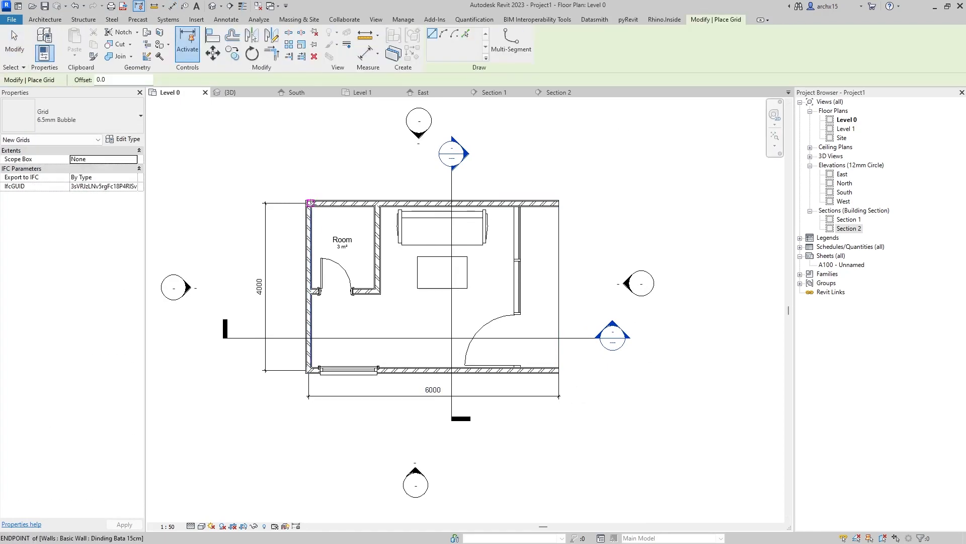
scroll(311, 200, "up", 3)
scroll(308, 203, "down", 3)
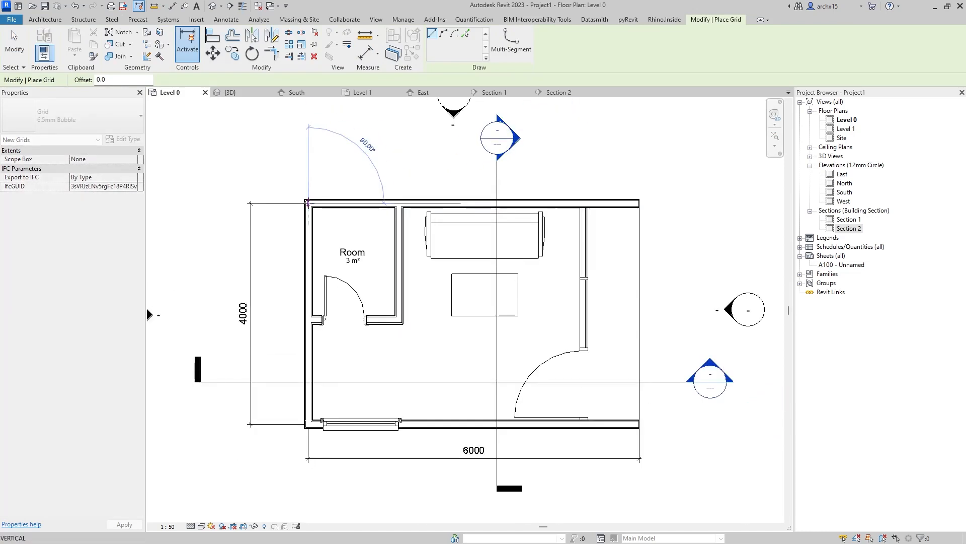
left_click(308, 202)
left_click(308, 452)
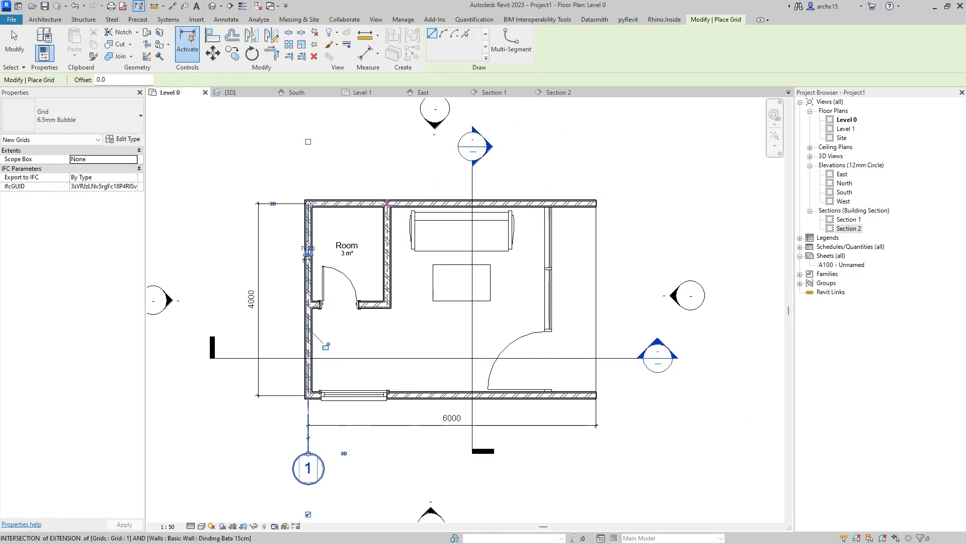
- Place vertical grid lines along the room's east partition centreline and the floor's east edge, ending level with grid 1's bubble
left_click(385, 204)
key("Escape")
left_click(388, 203)
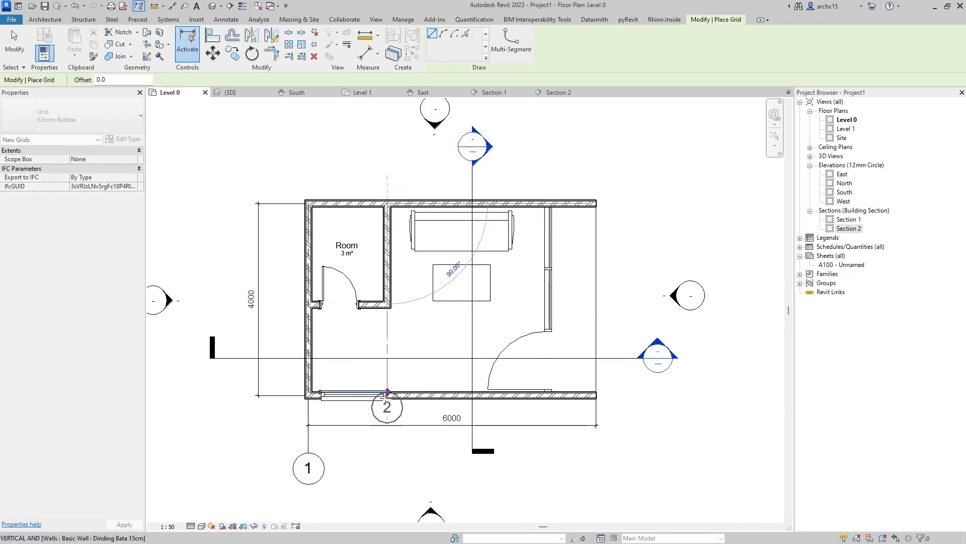
left_click(387, 453)
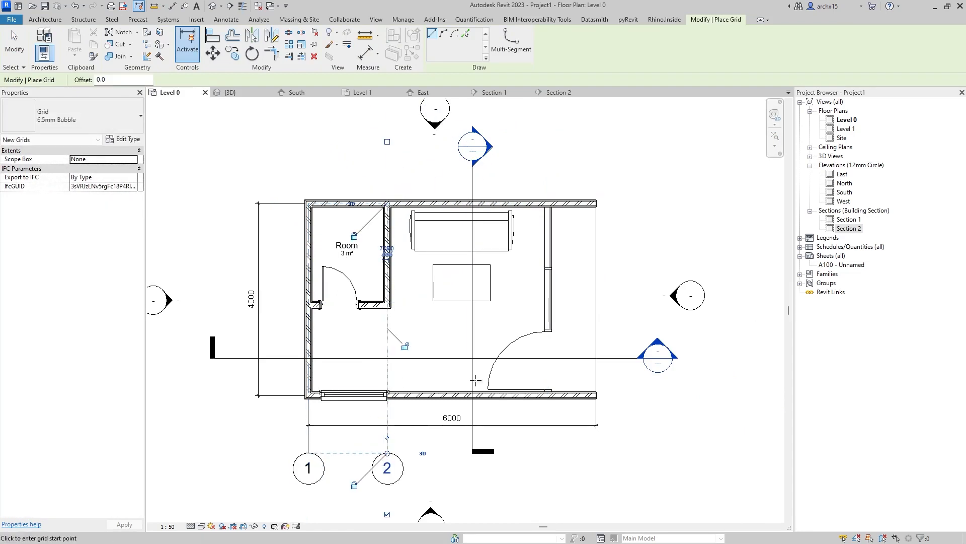
left_click(596, 203)
left_click(595, 453)
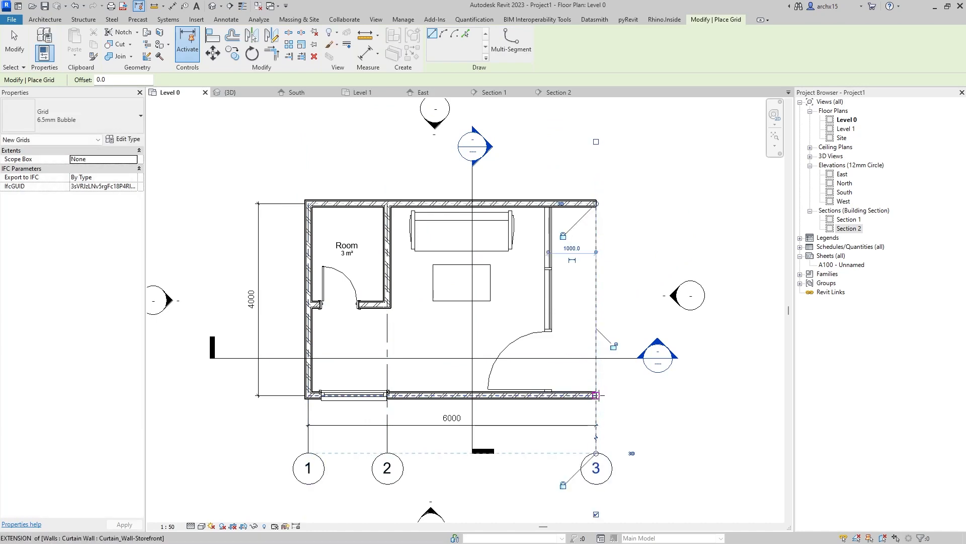
- Place a horizontal grid line along the south wall's centreline, extending west beyond the 4000 dimension, and name it A
left_click(596, 395)
left_click(235, 394)
key("Escape")
key("Escape")
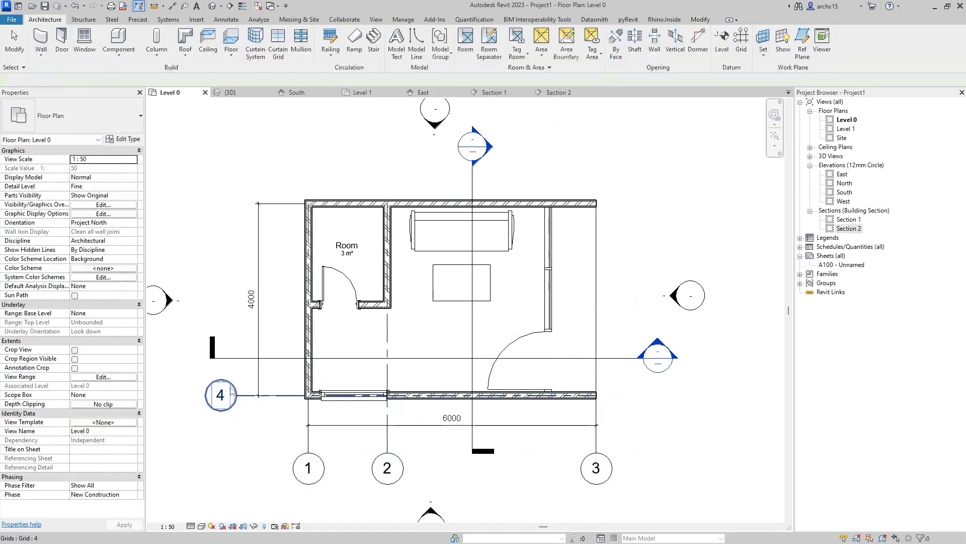
double_click(225, 396)
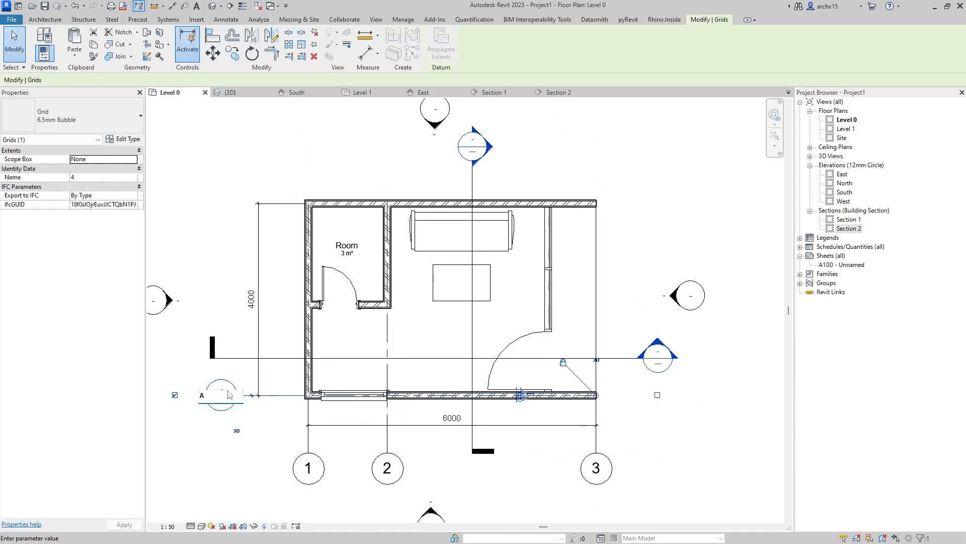
type("A")
key("Return")
- Place a horizontal grid line along the north wall's centreline, with its bubble aligned above grid A's
left_click(59, 21)
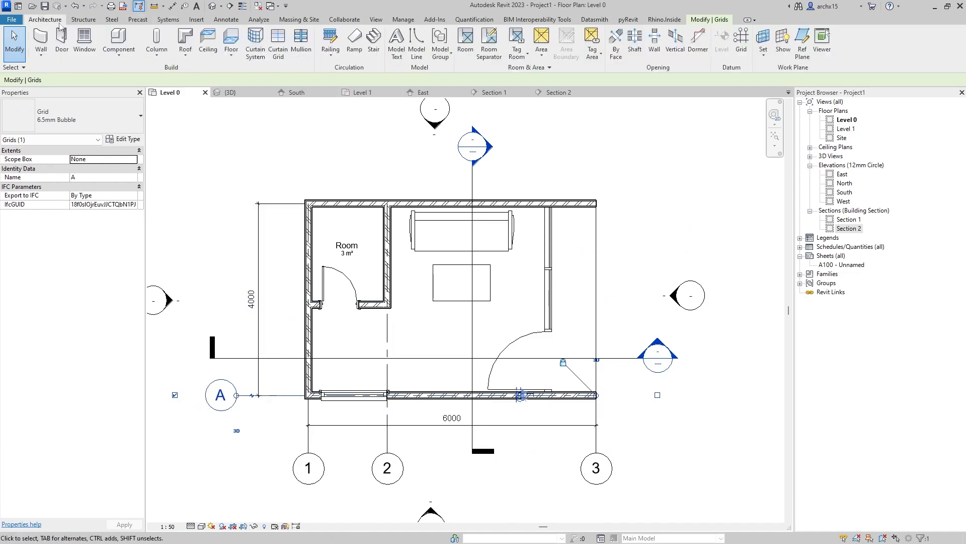
left_click(735, 40)
left_click(624, 203)
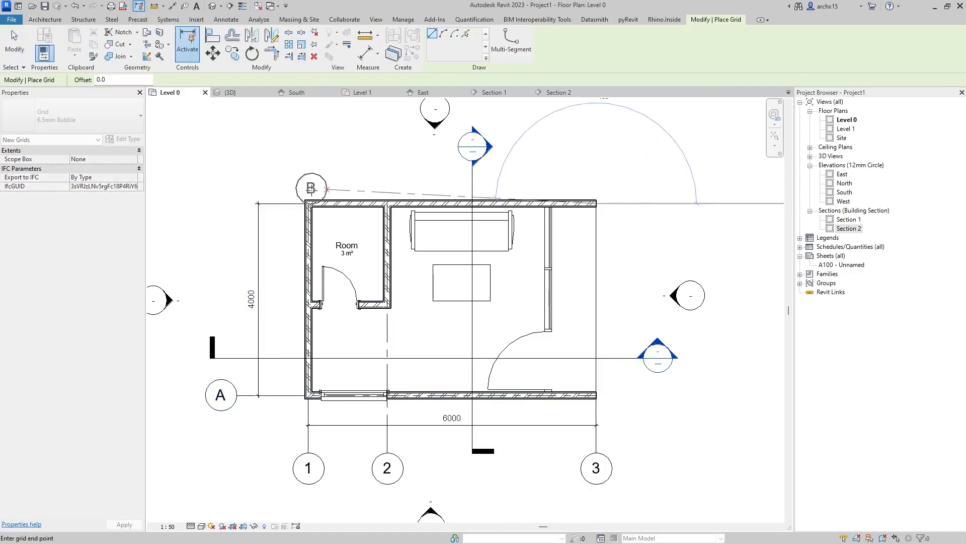
key("Escape")
scroll(584, 272, "down", 2)
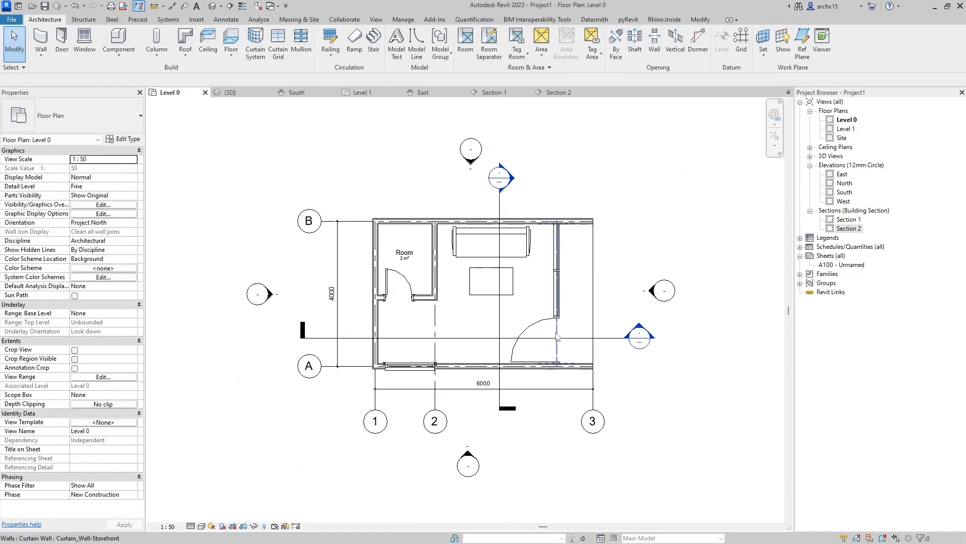
scroll(476, 363, "up", 2)
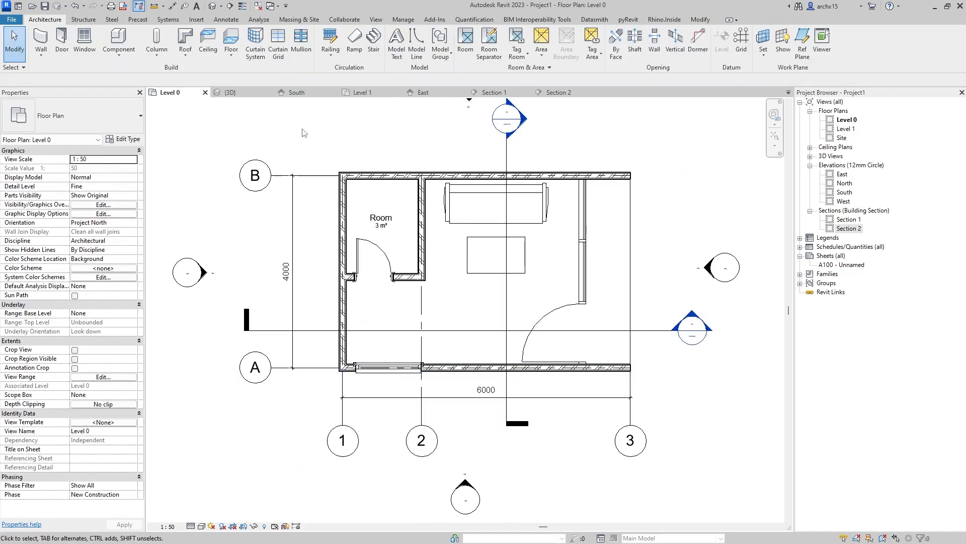
- In the Section 1 view, set the 6.5mm Bubble grid type's Non-Plan View Symbols to Bottom
left_click(493, 92)
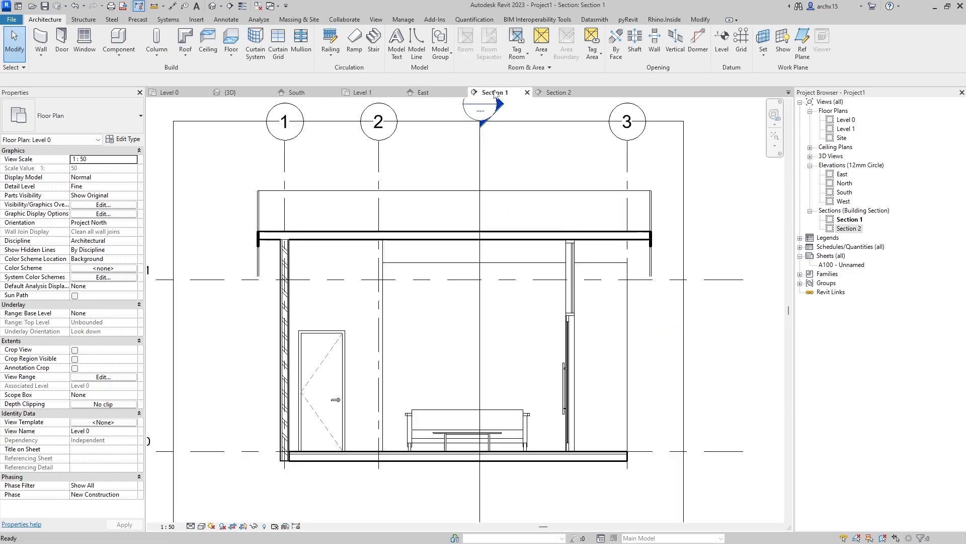
scroll(368, 206, "down", 1)
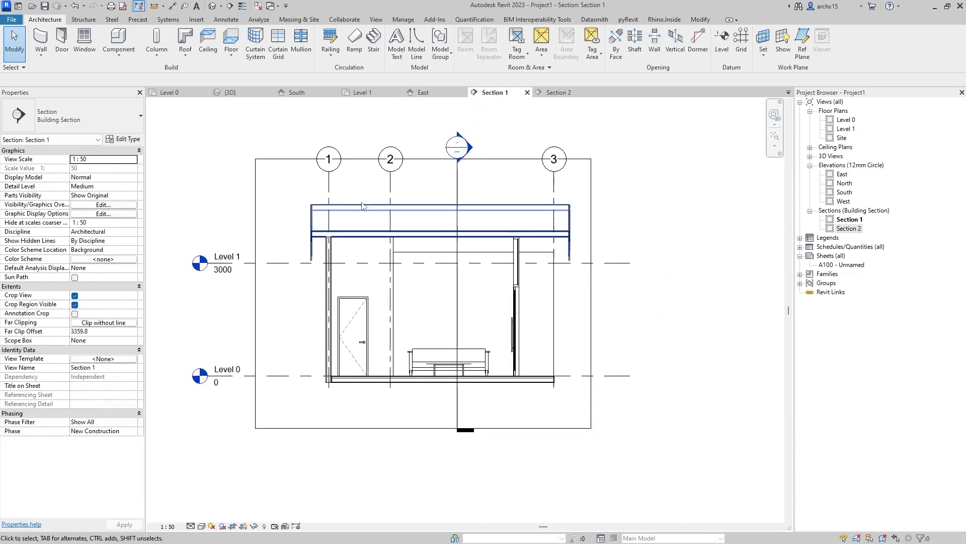
left_click(328, 187)
left_click(123, 139)
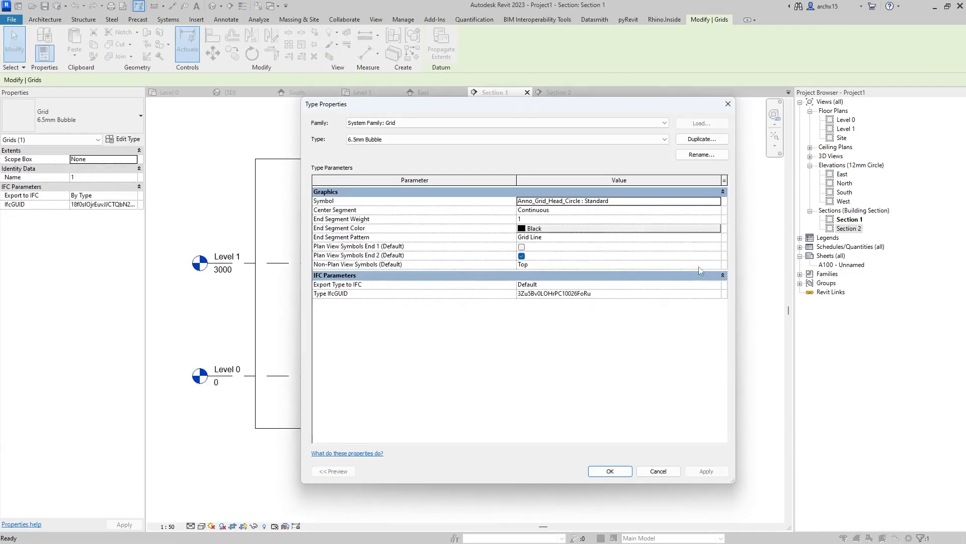
left_click(717, 264)
left_click(717, 264)
left_click(553, 275)
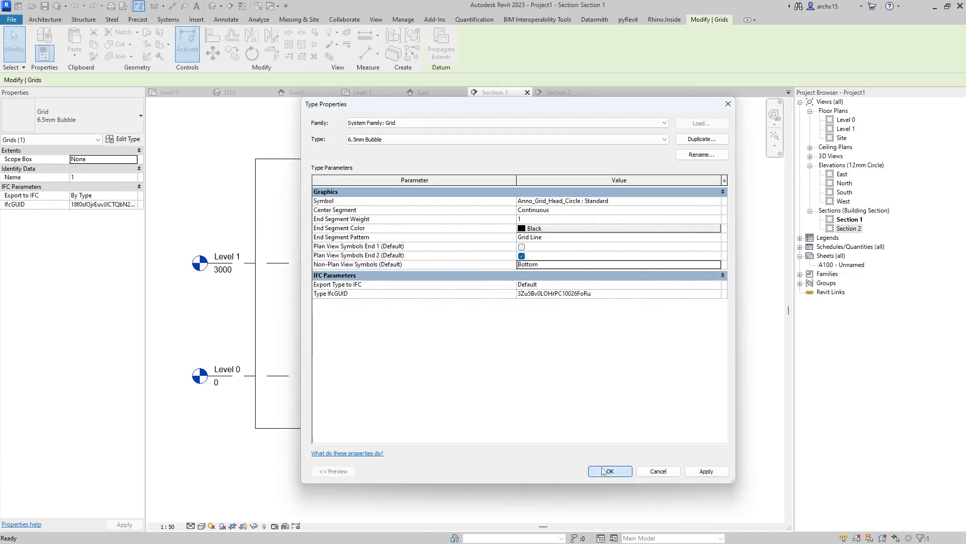
left_click(609, 470)
- Pull the grid bubbles in Section 1 down, clear of the floor slab
scroll(369, 363, "up", 2)
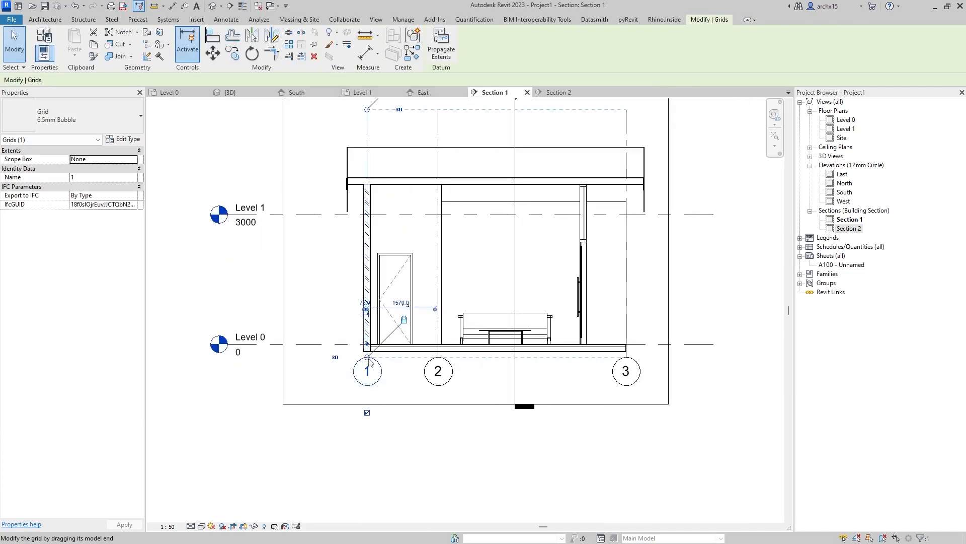
left_click_drag(371, 363, 371, 396)
left_click(421, 457)
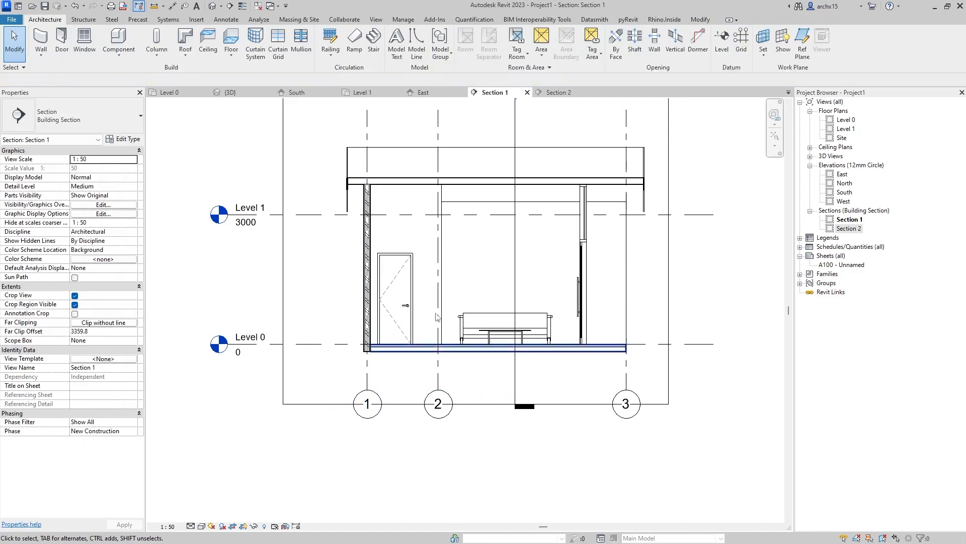
- Add a continuous aligned dimension across grids 1, 2 and 3, placed between the floor slab and the grid bubbles
left_click(228, 19)
left_click(41, 43)
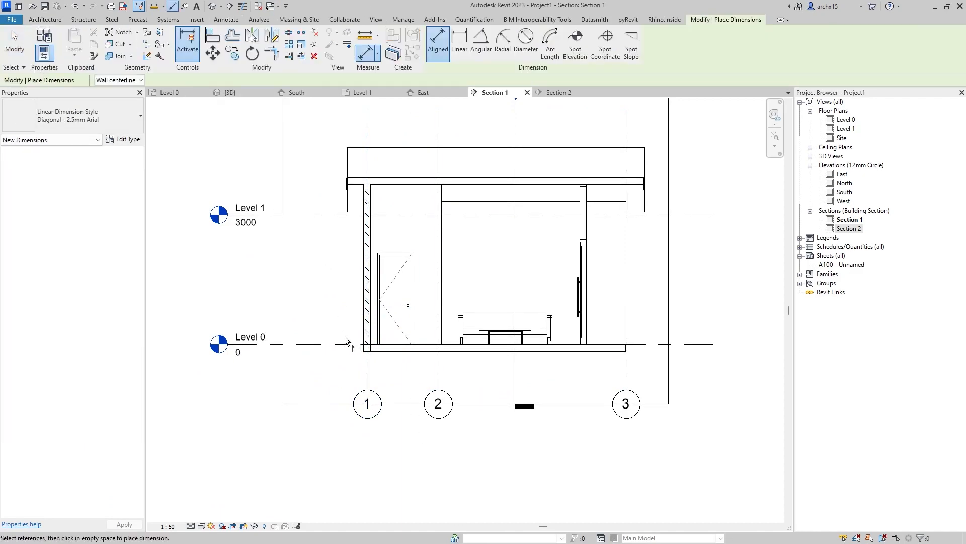
left_click(366, 357)
left_click(437, 361)
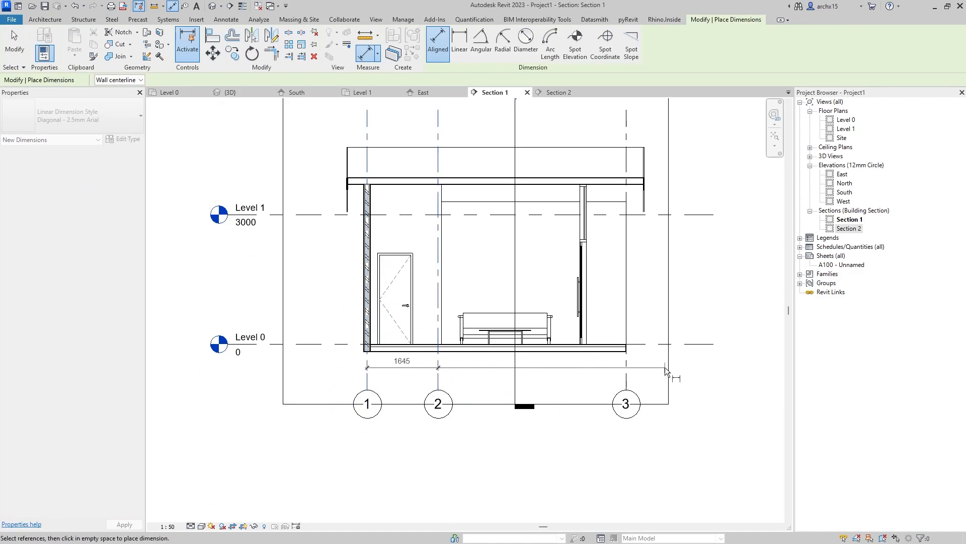
left_click(628, 366)
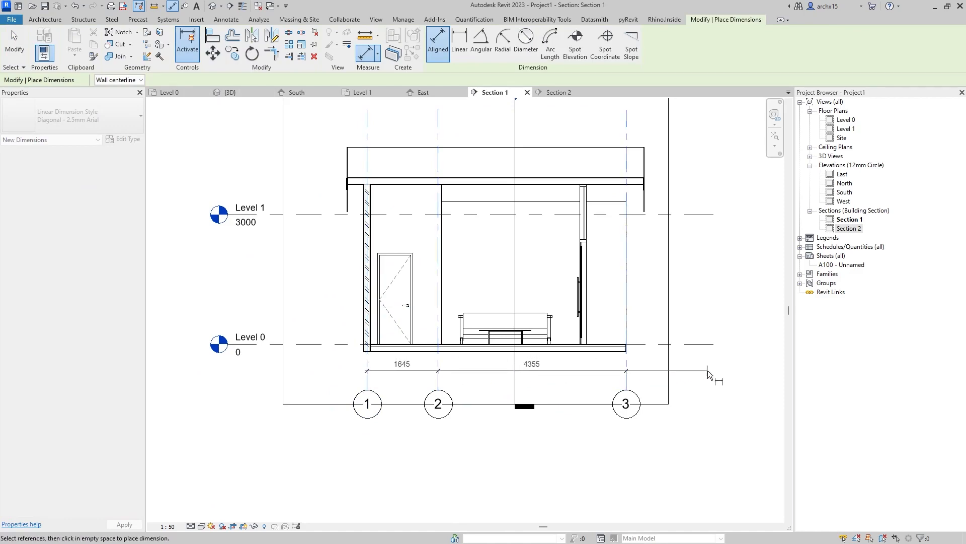
left_click(707, 370)
key("Escape")
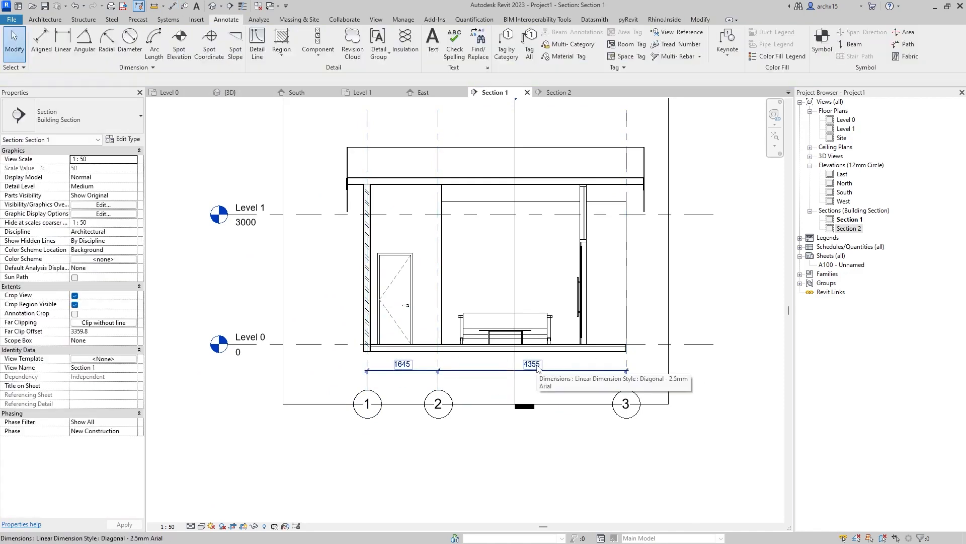
- Examine the grids and section box across the Level 0 plan, 3D view, East elevation and Section 1
left_click(180, 92)
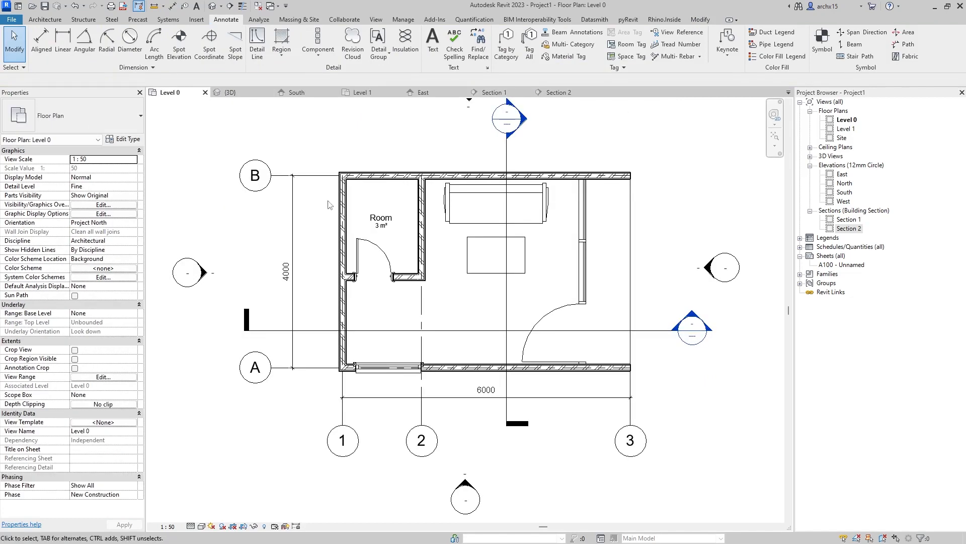
left_click(238, 95)
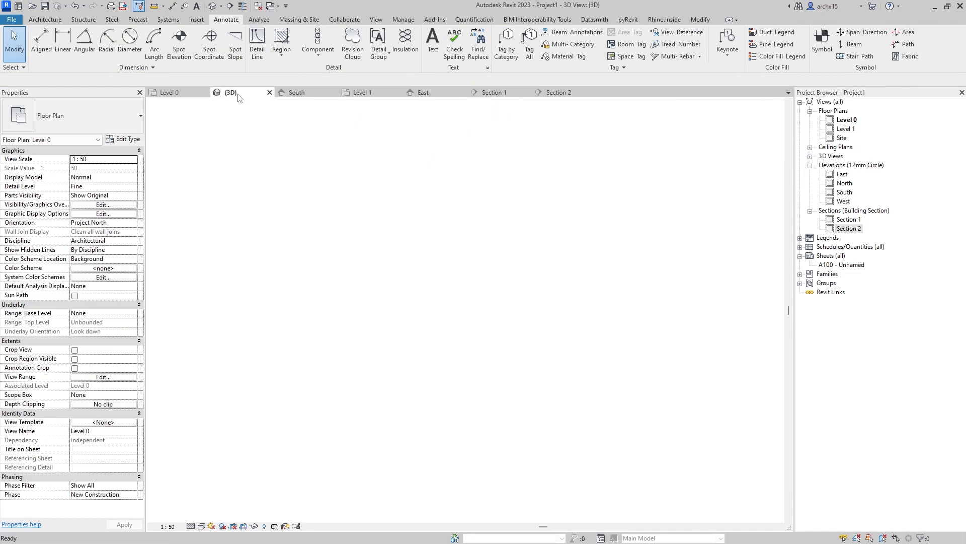
left_click(492, 243)
left_click_drag(443, 344, 474, 360)
left_click(192, 89)
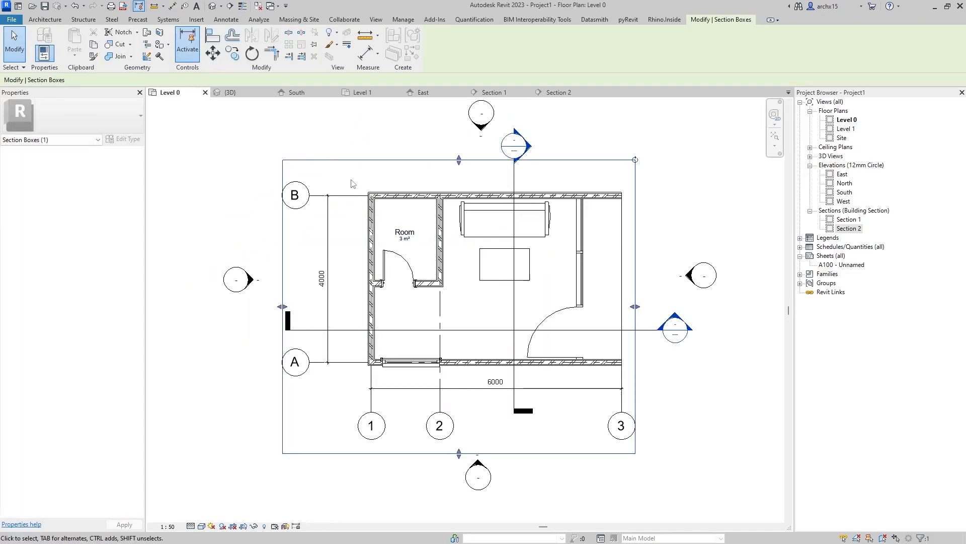
left_click(430, 94)
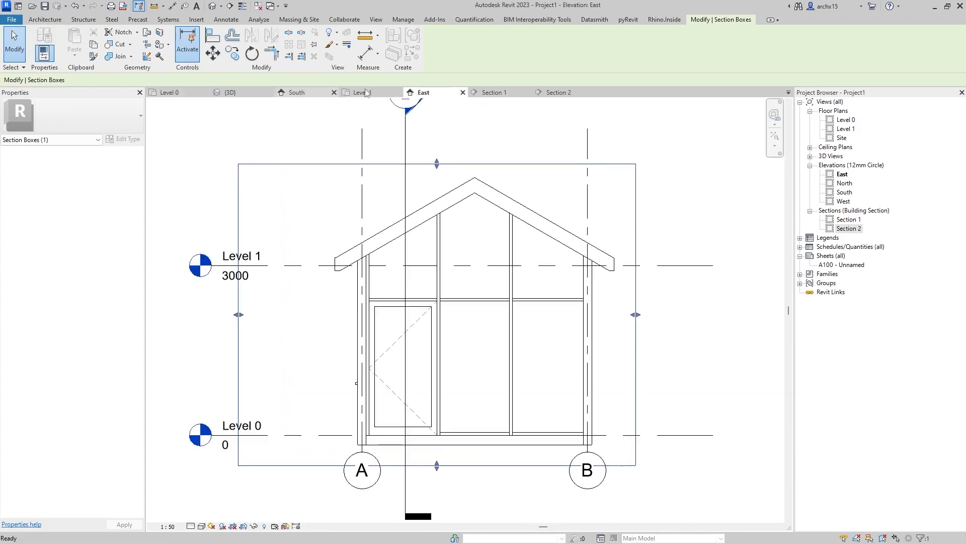
left_click(499, 93)
scroll(359, 514, "down", 2)
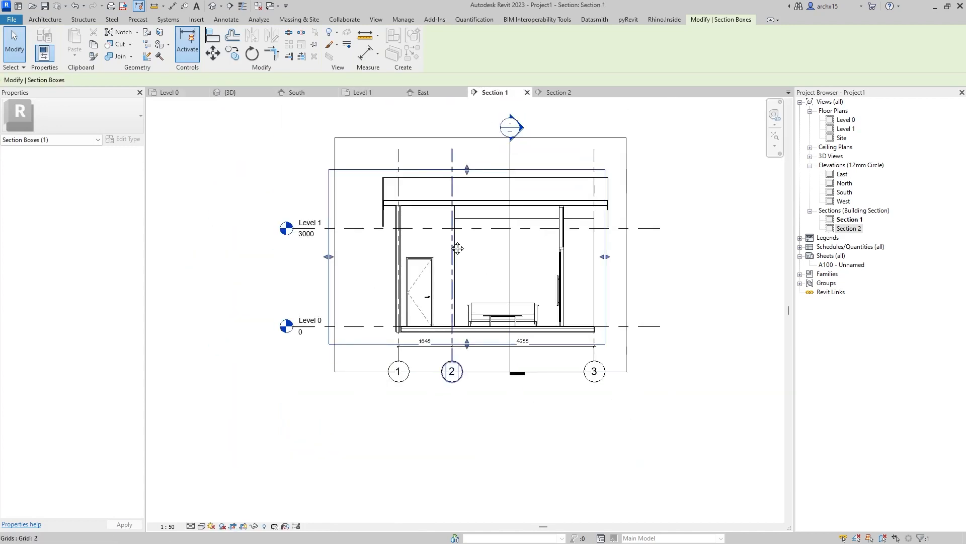
scroll(460, 222, "up", 1)
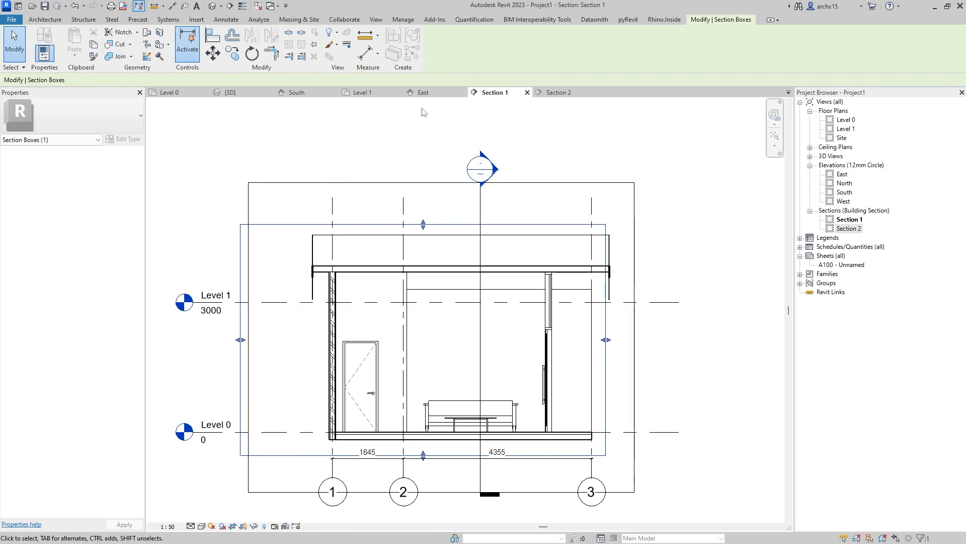
- Open the East elevation and pull the bubbles of grids A and B further down below the floor
left_click(423, 92)
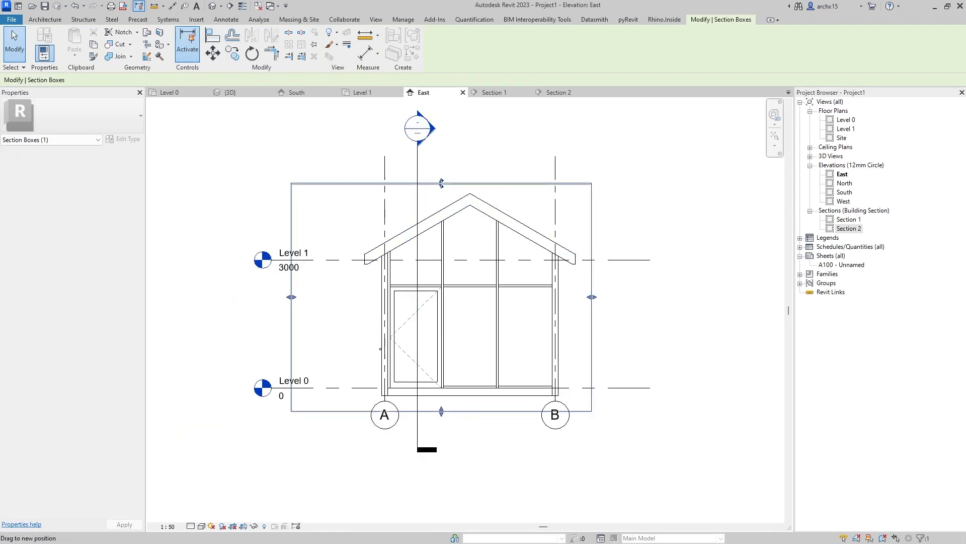
left_click(641, 254)
left_click(558, 295)
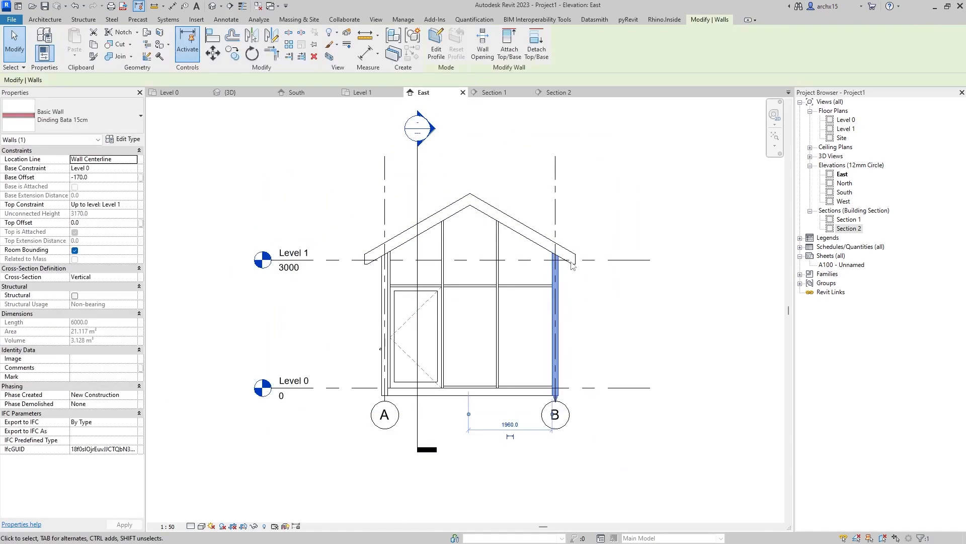
left_click(587, 235)
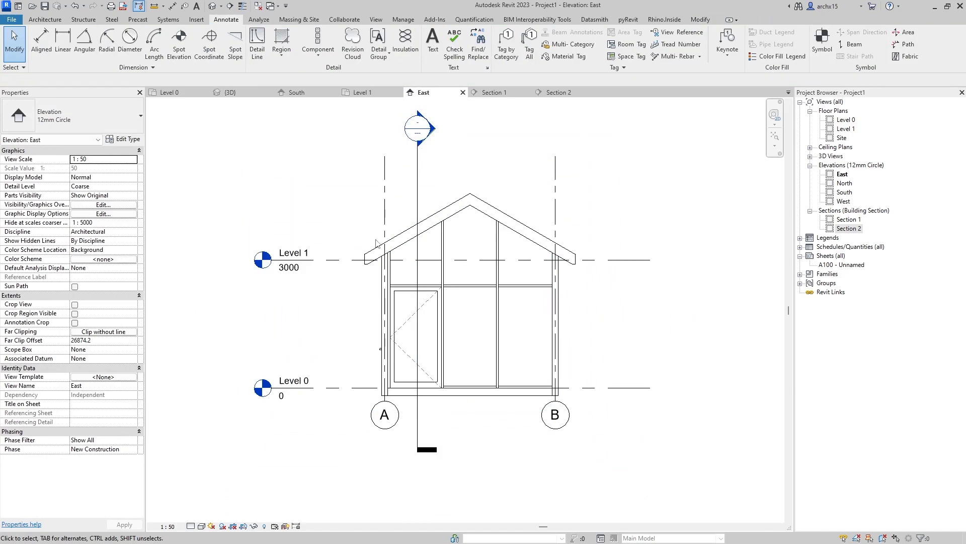
scroll(377, 243, "down", 1)
left_click(383, 381)
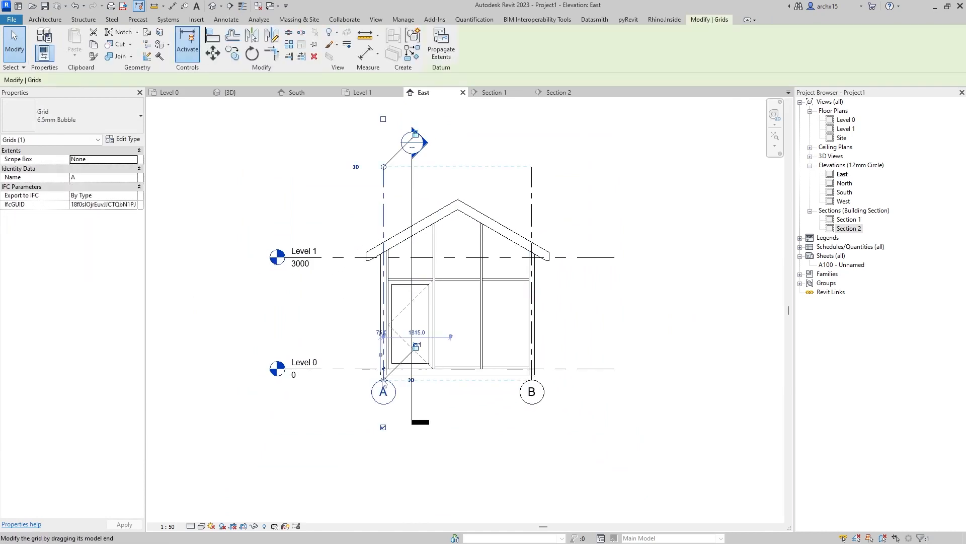
left_click_drag(383, 381, 384, 412)
left_click(500, 462)
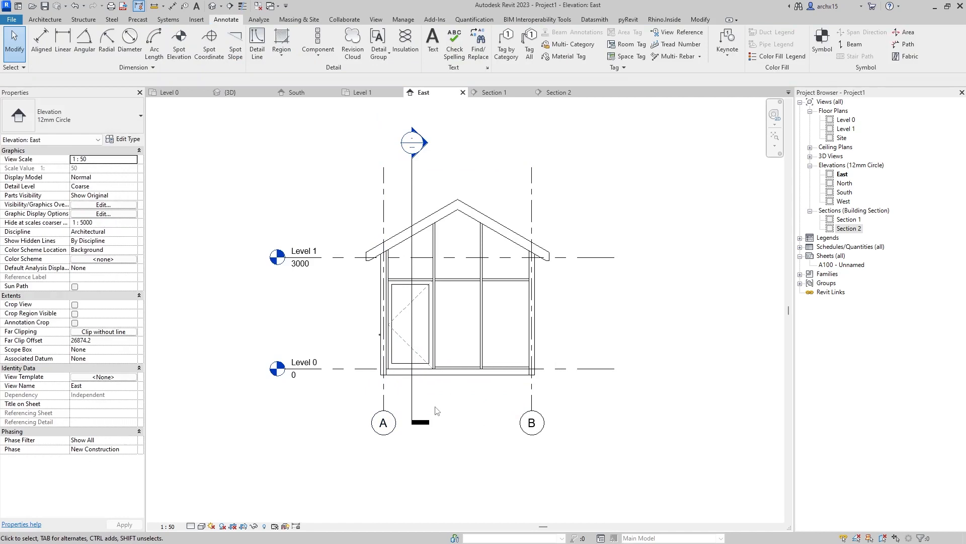
- Set the East elevation to Medium detail level, with lines smoothed by anti-aliasing and Cast Shadows enabled
left_click(191, 526)
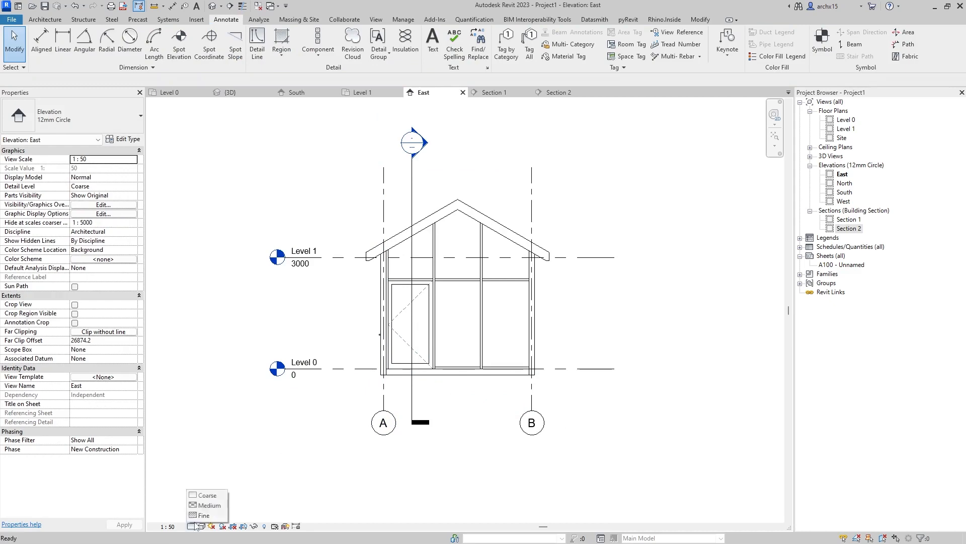
left_click(195, 507)
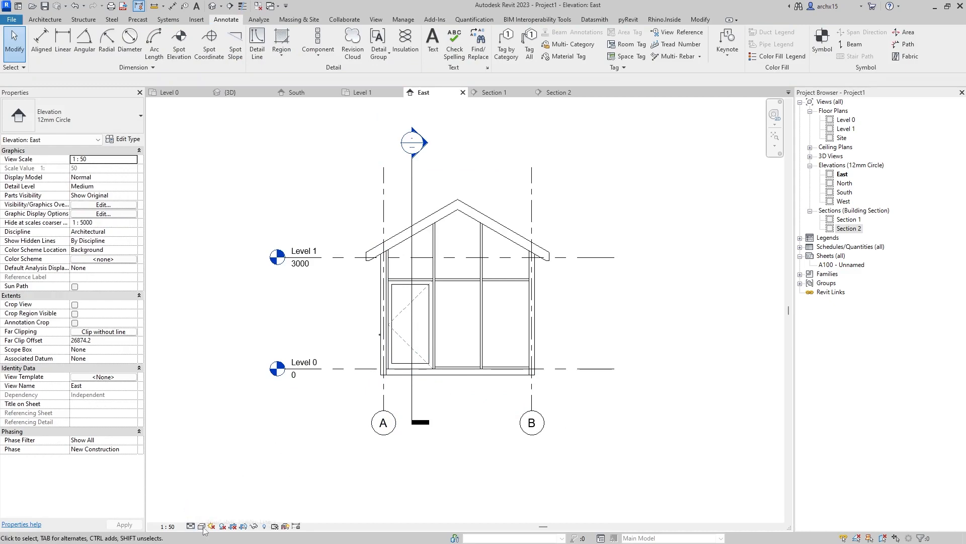
left_click(202, 526)
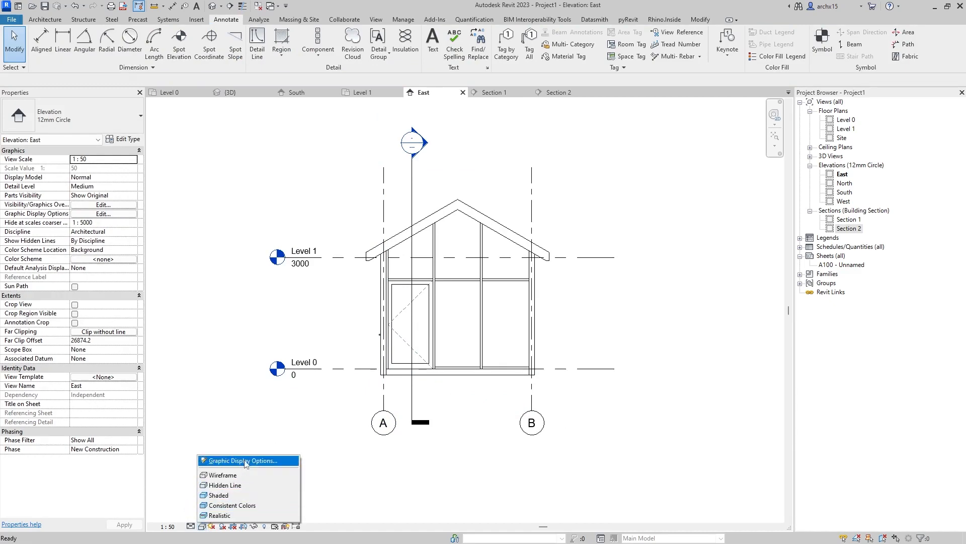
left_click(226, 460)
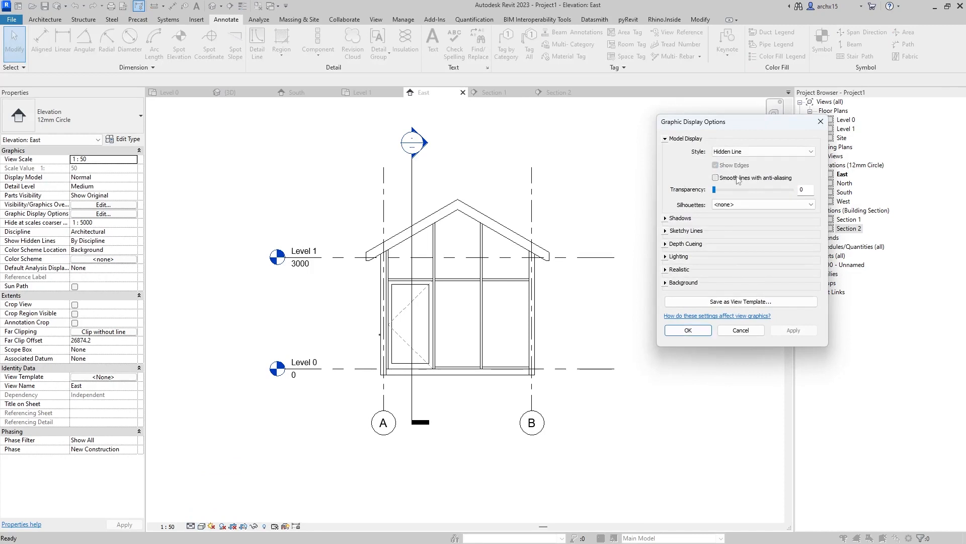
left_click(666, 219)
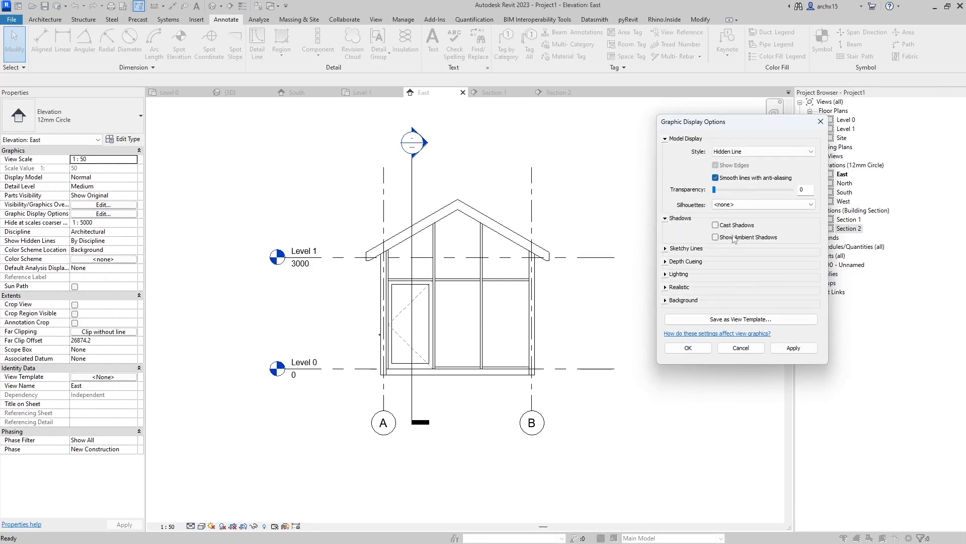
left_click(745, 226)
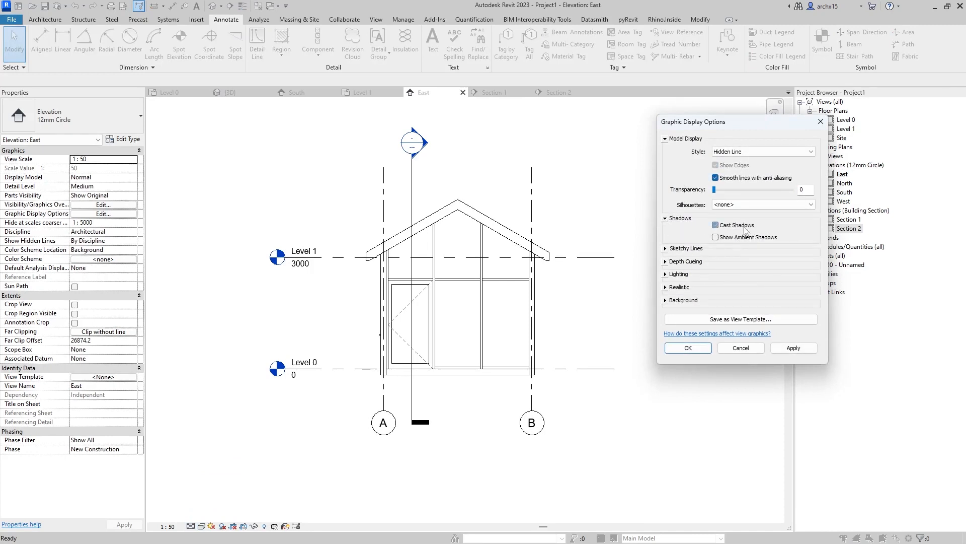
left_click(792, 348)
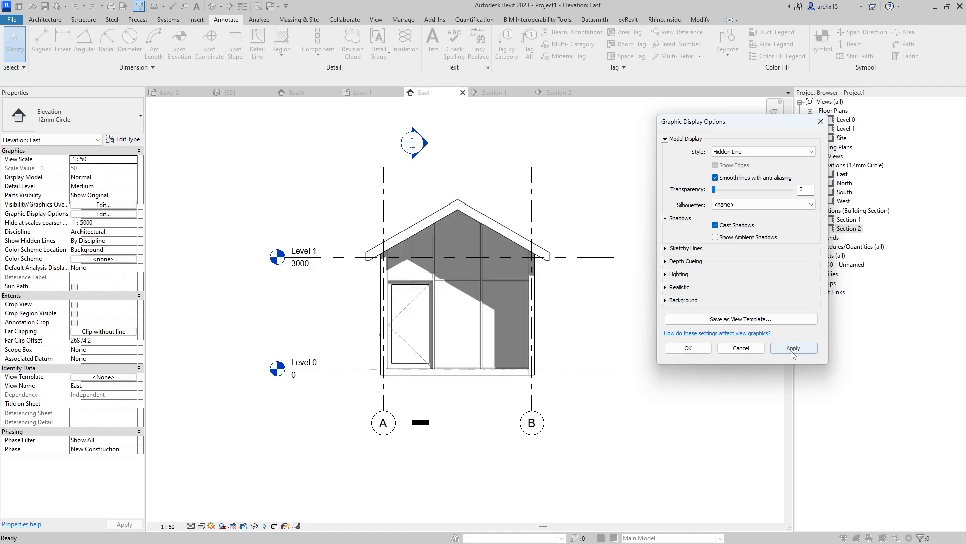
- Give the East elevation a Gradient background in its graphic display options and apply it
left_click(665, 275)
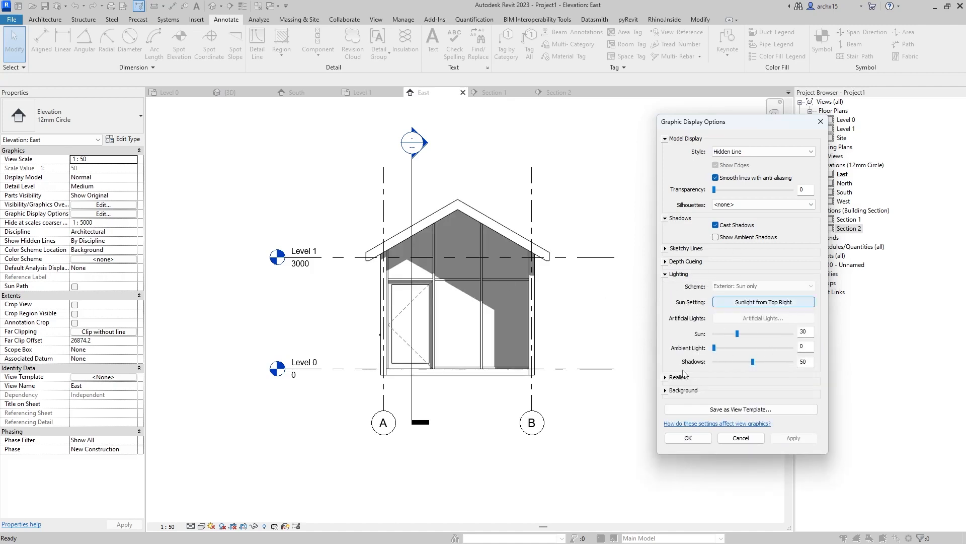
left_click(666, 390)
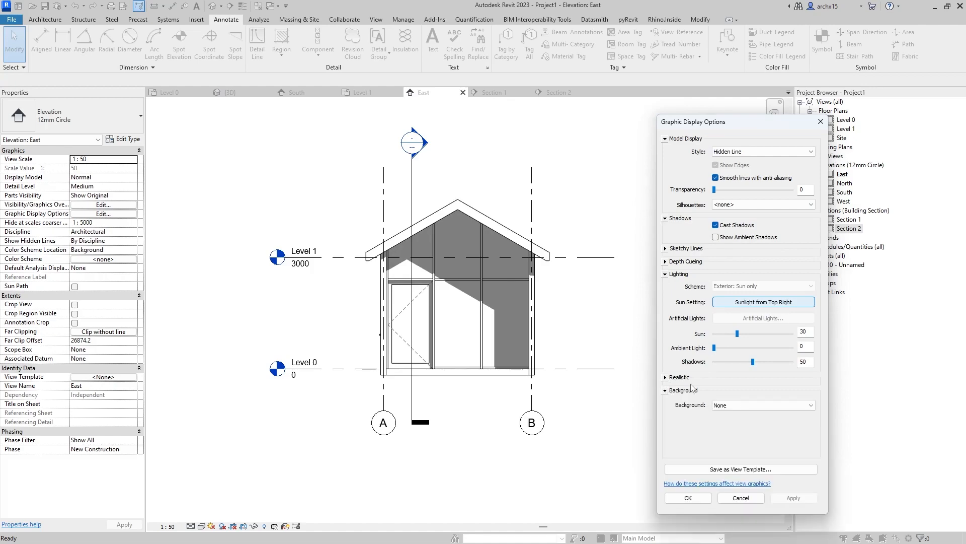
left_click(745, 406)
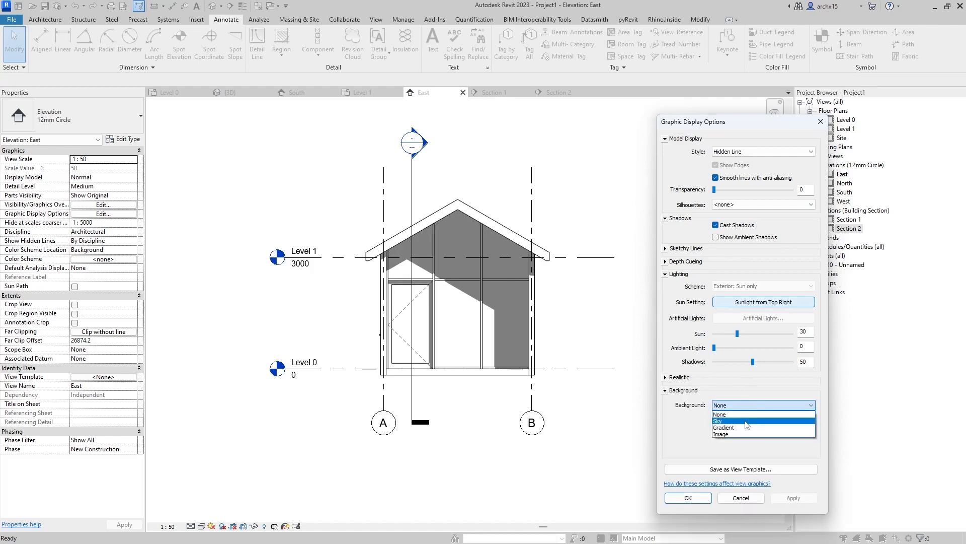
left_click(745, 422)
left_click(745, 405)
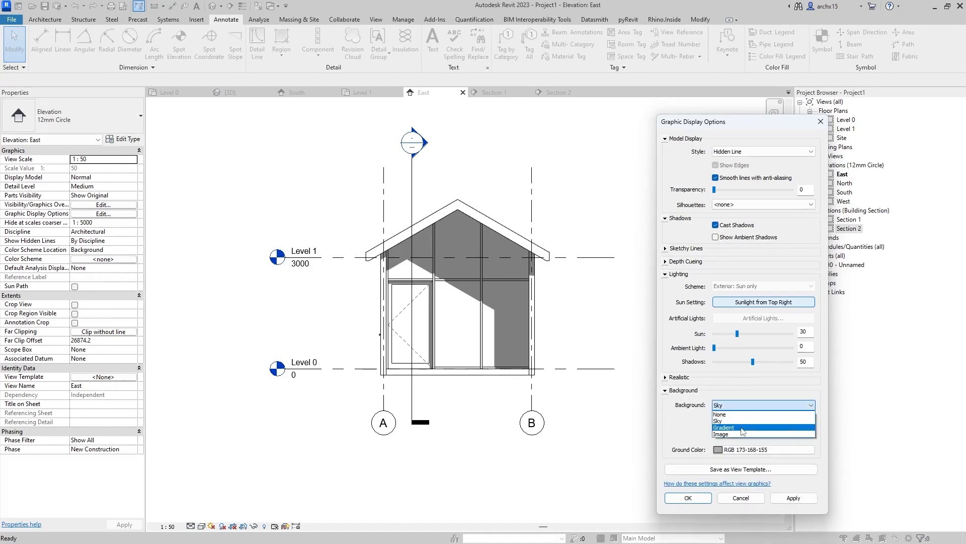
left_click(739, 428)
left_click(791, 497)
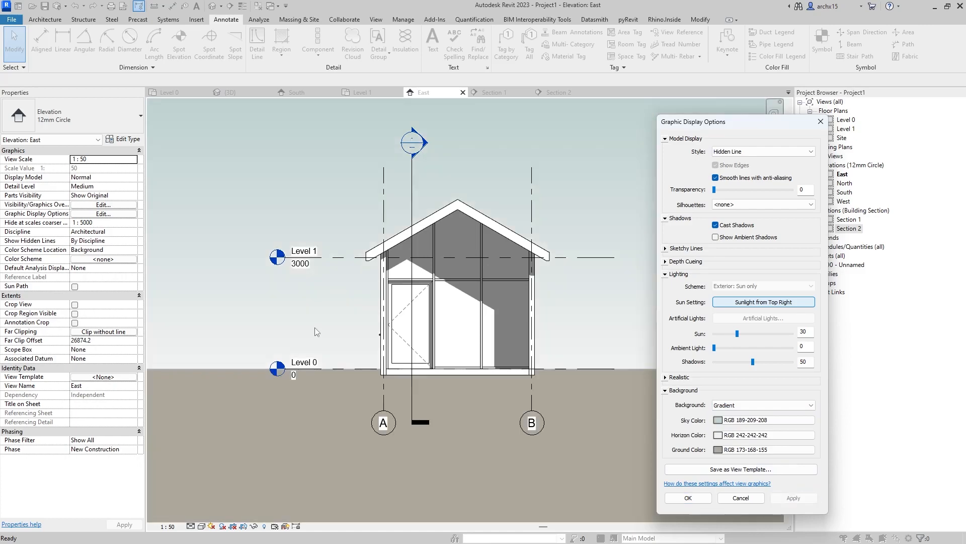
- Change the gradient background's sky color to RGB 171-223-226 and apply it
left_click(728, 426)
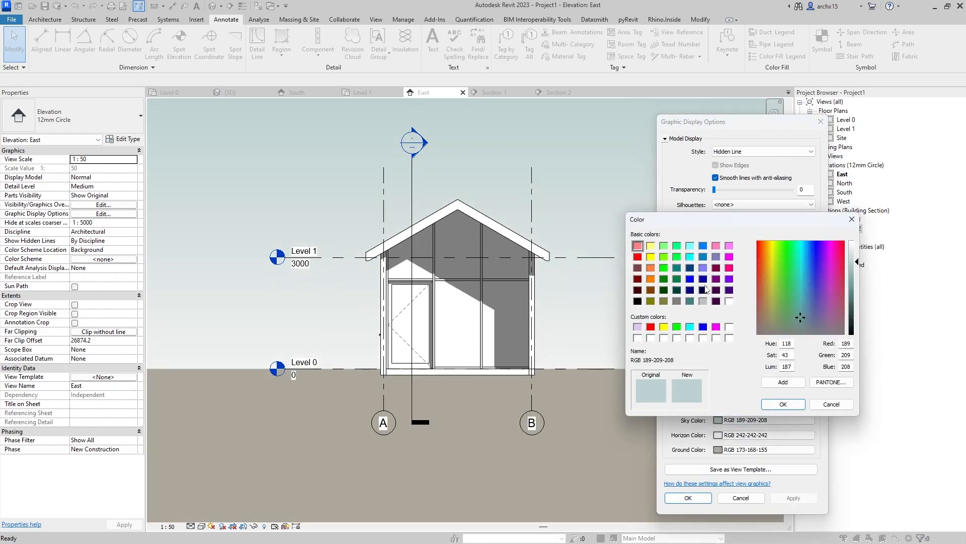
left_click(802, 287)
left_click(804, 400)
left_click(793, 497)
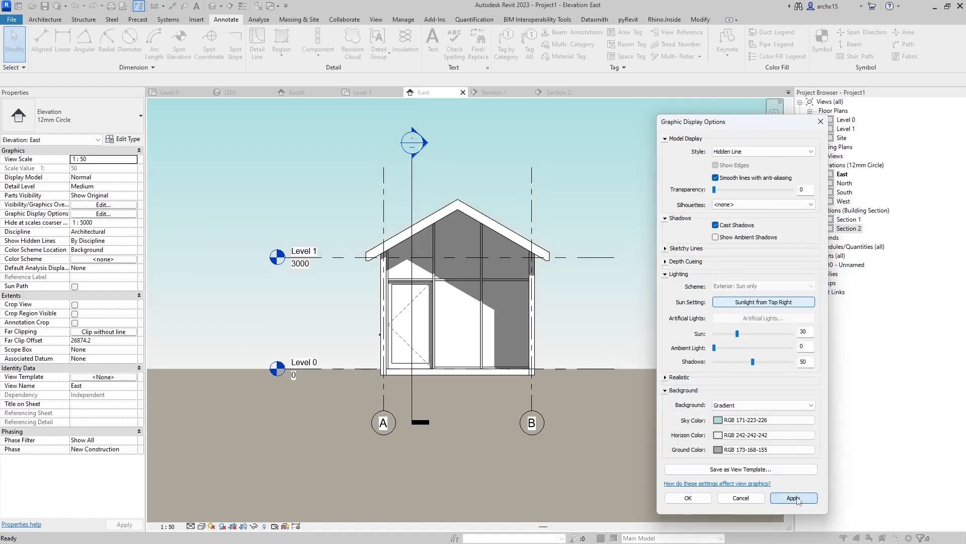
- Change the gradient background's ground color to RGB 192-192-192 and accept the graphic display options
left_click(768, 449)
left_click(703, 301)
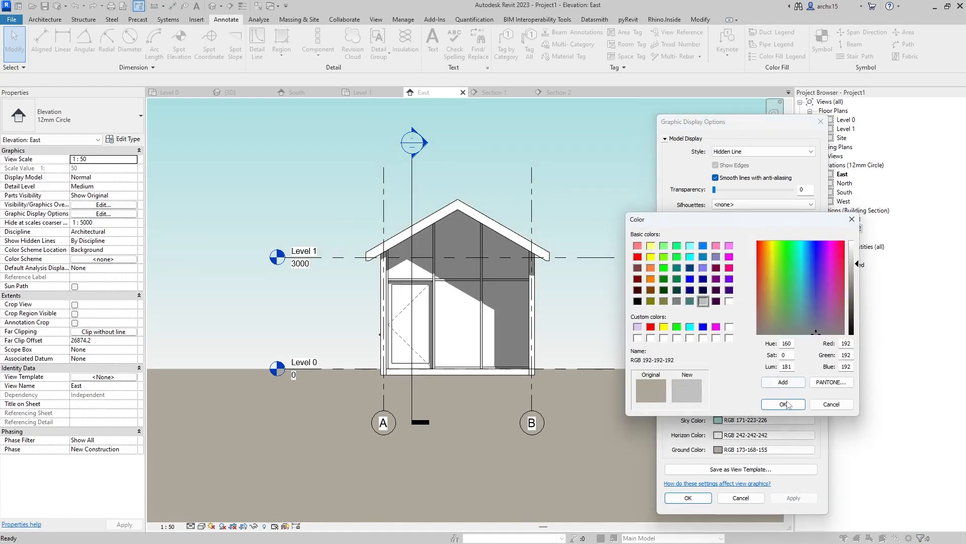
left_click(784, 404)
left_click(793, 498)
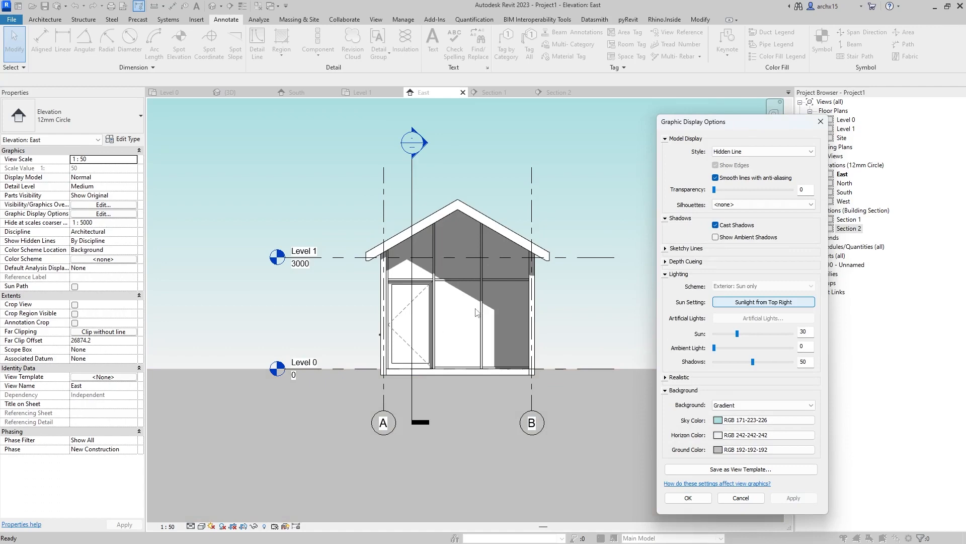
left_click(706, 500)
- Switch the East elevation's visual style to Shaded
scroll(500, 192, "up", 1)
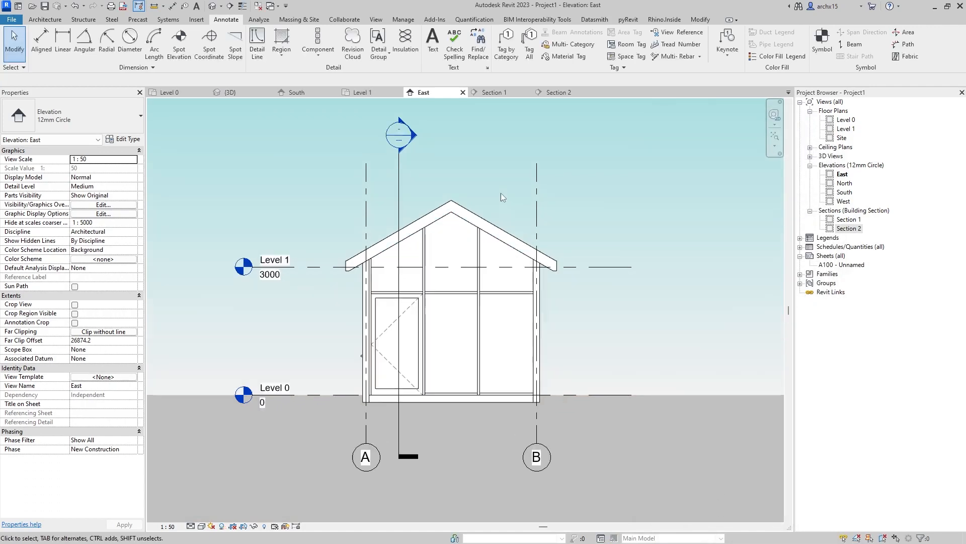
left_click(202, 526)
left_click(222, 498)
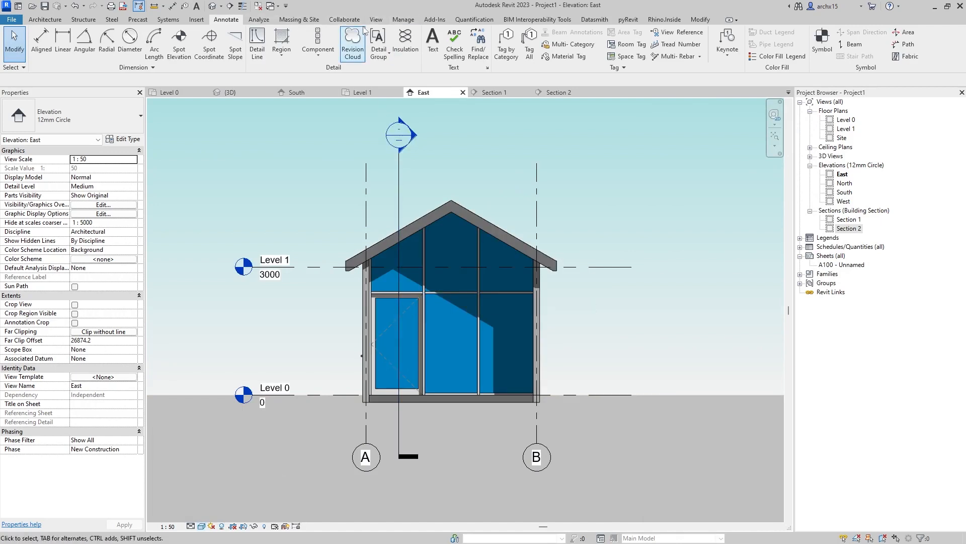
- Find the Glass material in the project materials and set its shading color to RGB 159-224-255
left_click(403, 20)
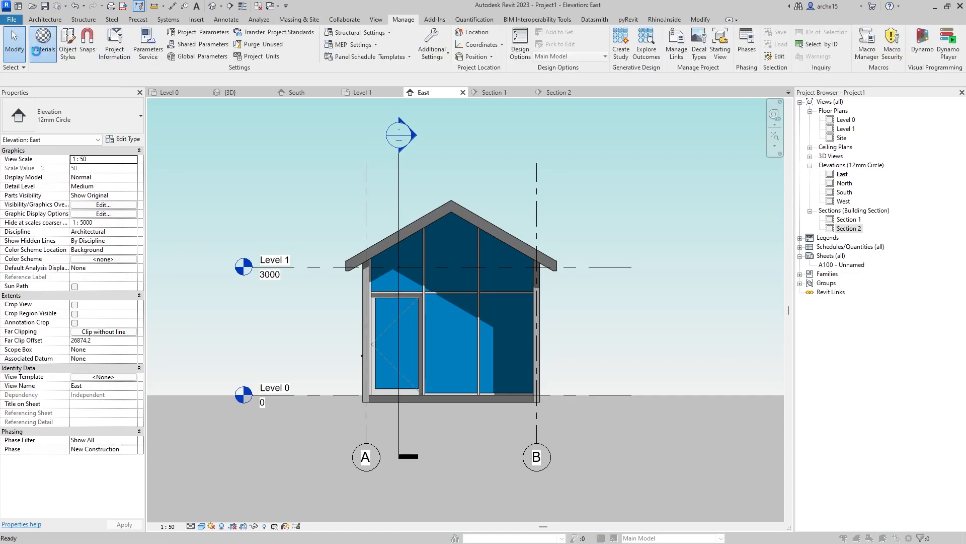
left_click(36, 52)
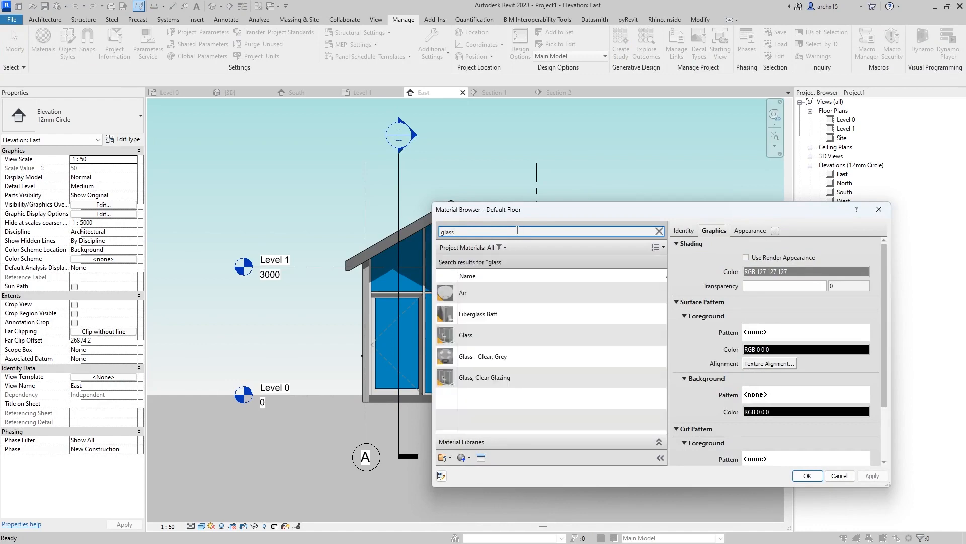
left_click(516, 333)
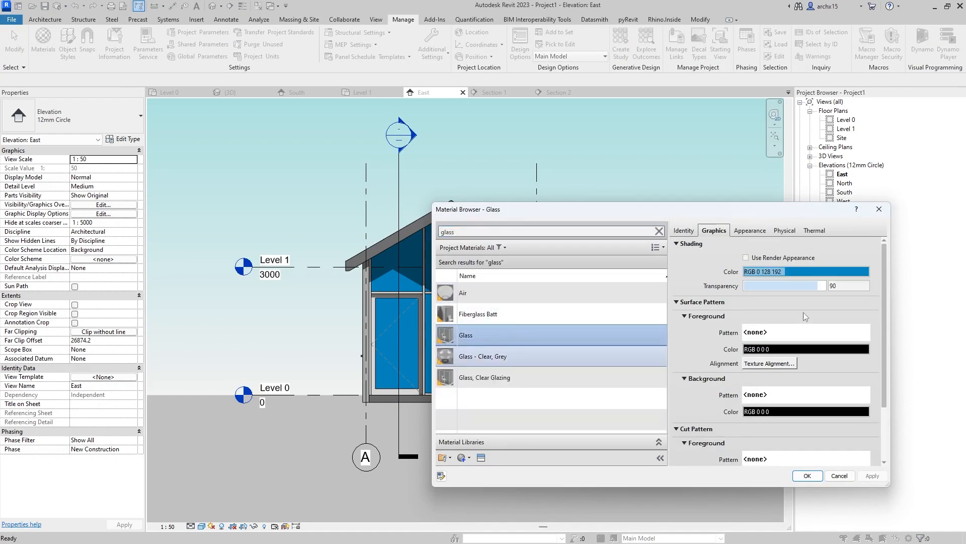
left_click(801, 271)
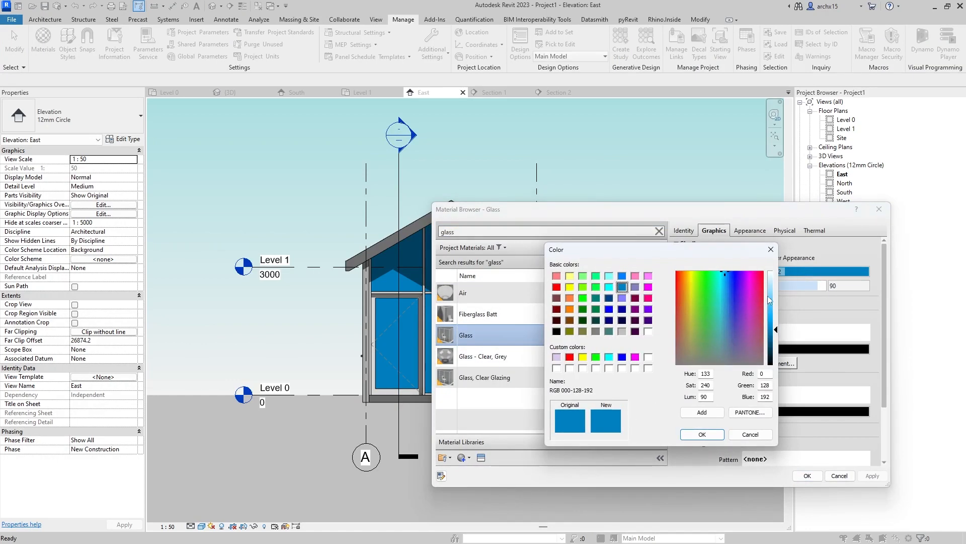
left_click_drag(768, 298, 775, 292)
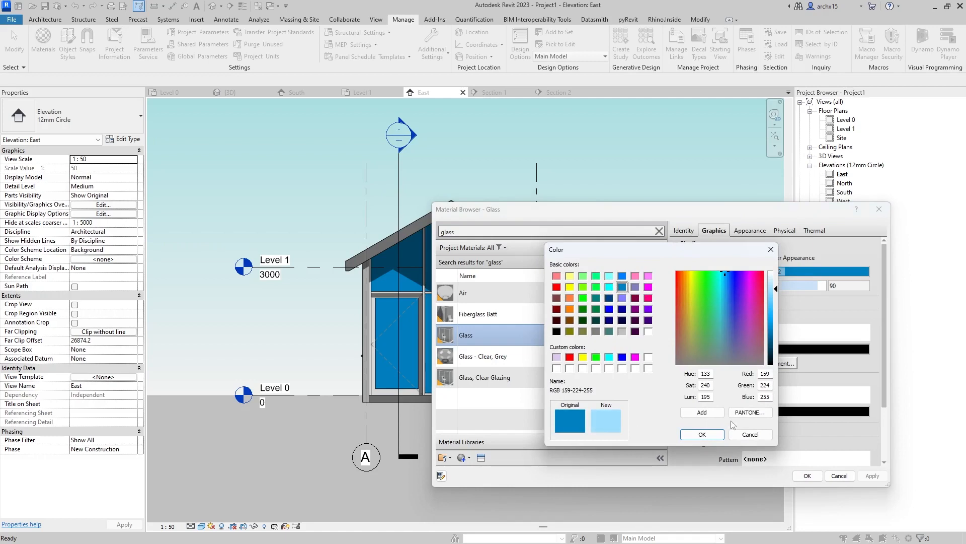
left_click(703, 434)
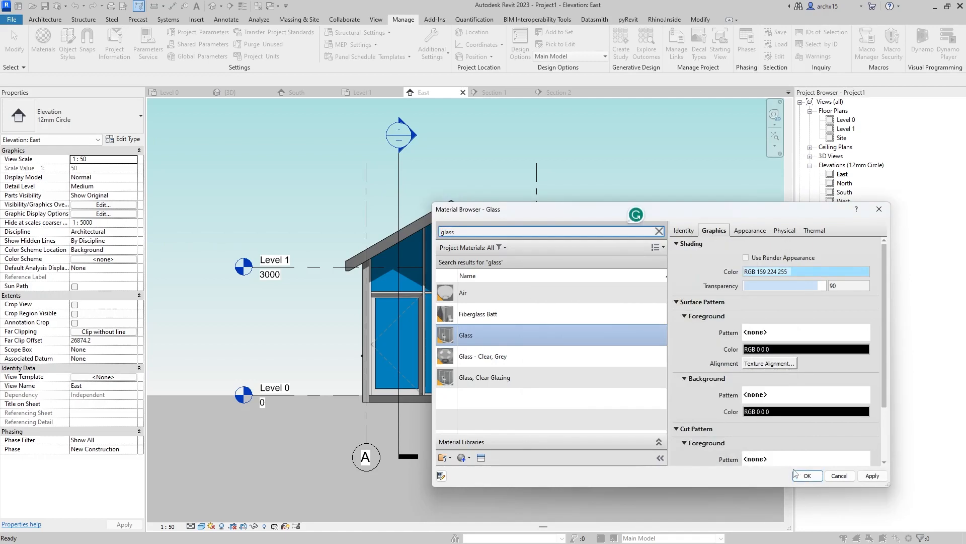
left_click(807, 475)
left_click(549, 315)
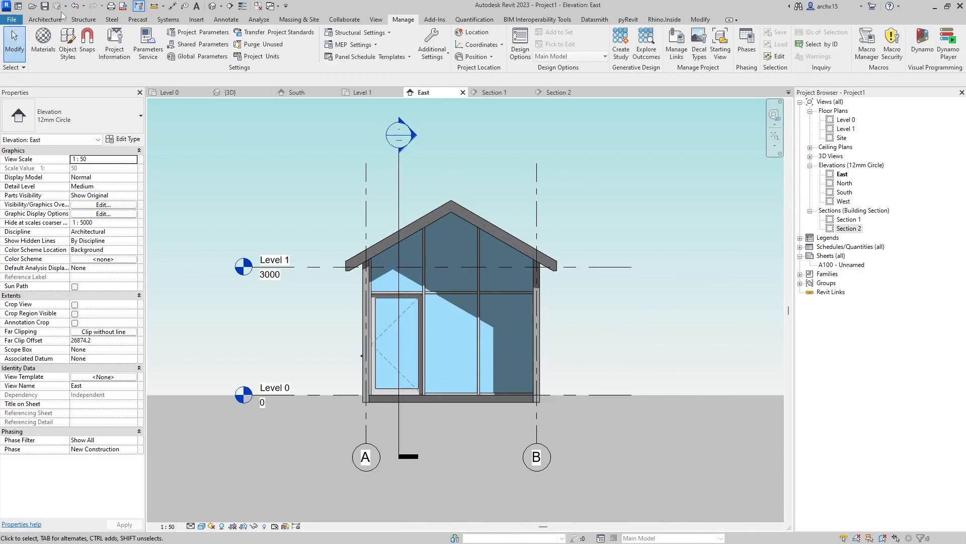
- Draw a Wide Lines detail line along Level 0 to the outer wall face beside grid A, continuing up to the roof underside
left_click(224, 20)
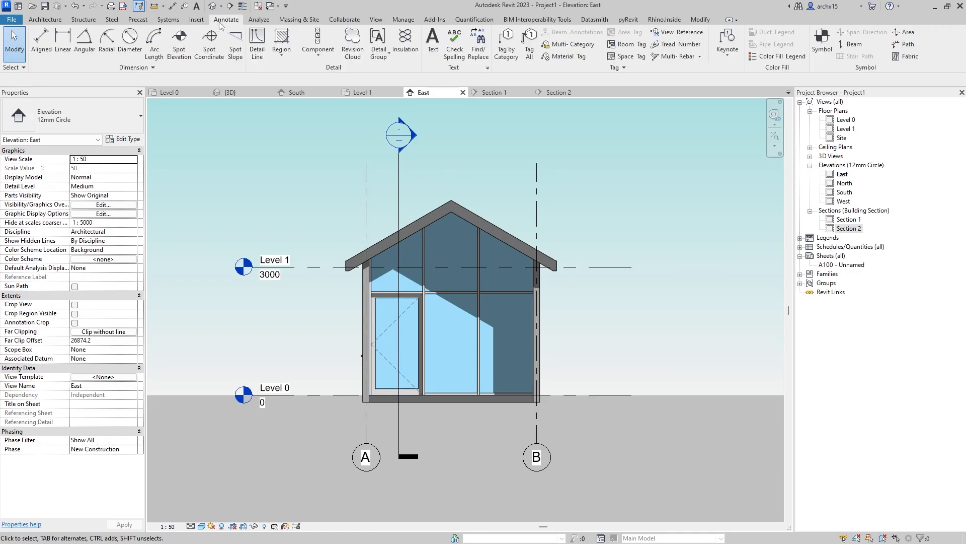
left_click(257, 46)
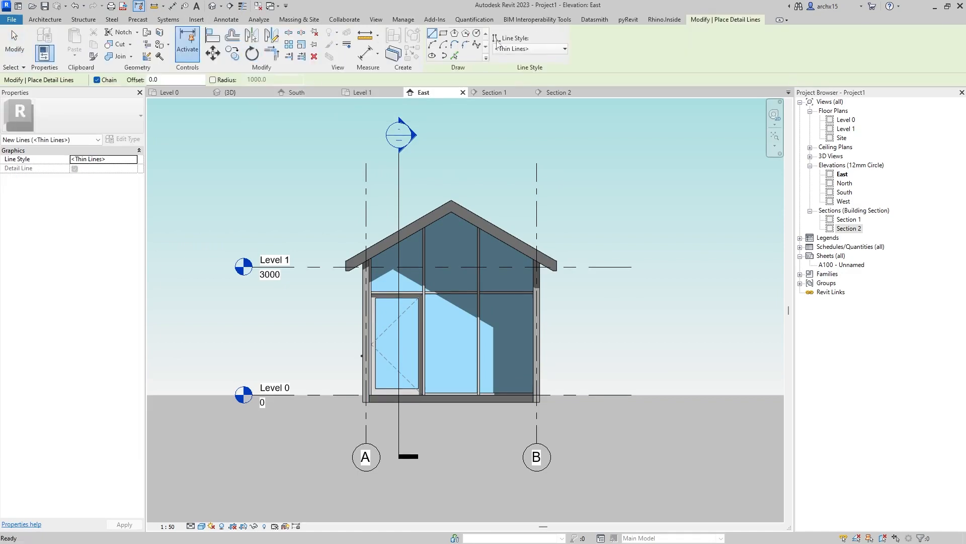
left_click(559, 48)
left_click(515, 166)
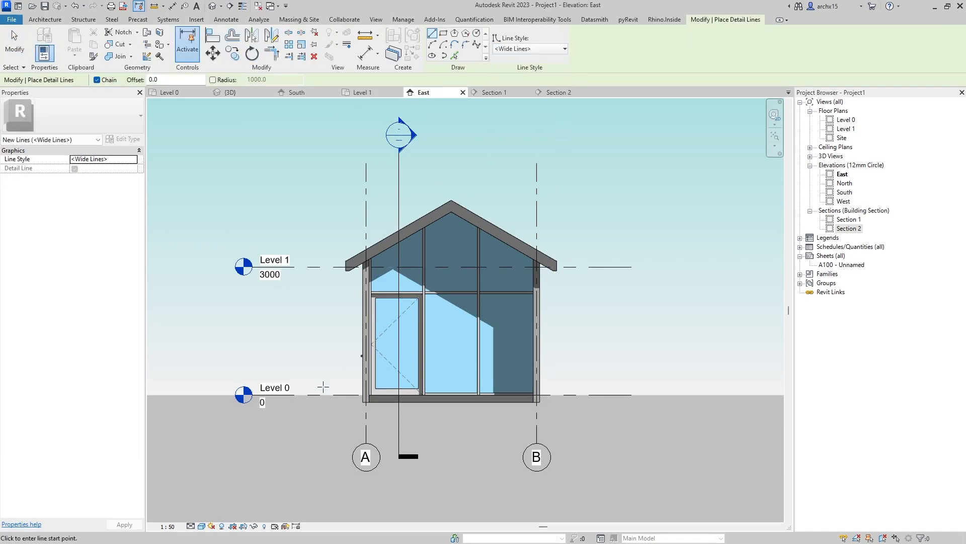
left_click(209, 395)
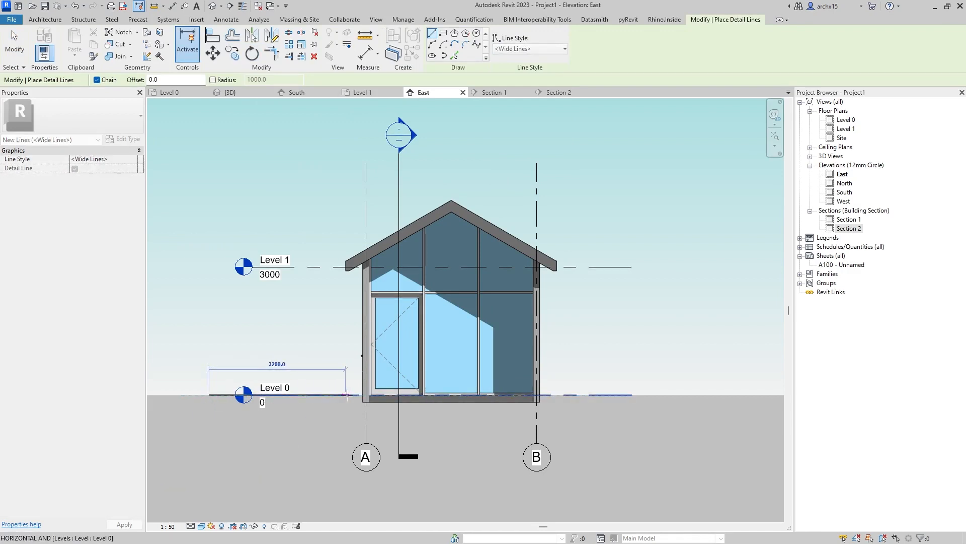
left_click(363, 395)
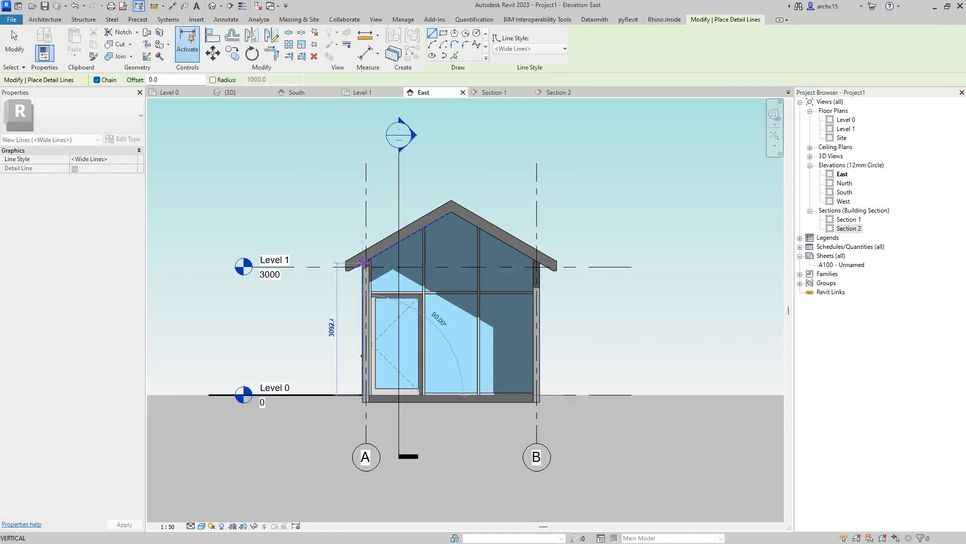
left_click(362, 263)
- Continue the Wide Lines outline along the roof underside beside grid A, around the fascia and up the top slope to the ridge
scroll(346, 270, "up", 4)
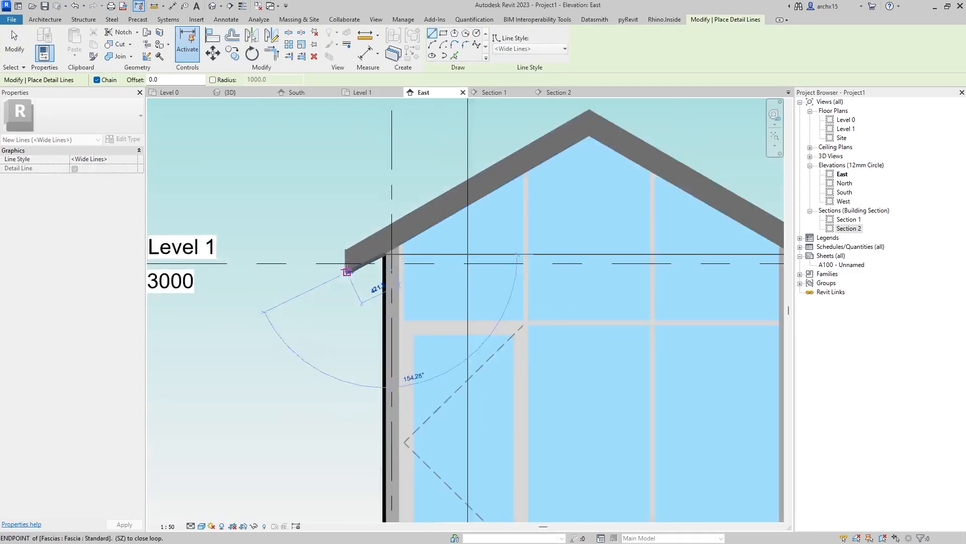
scroll(347, 272, "up", 2)
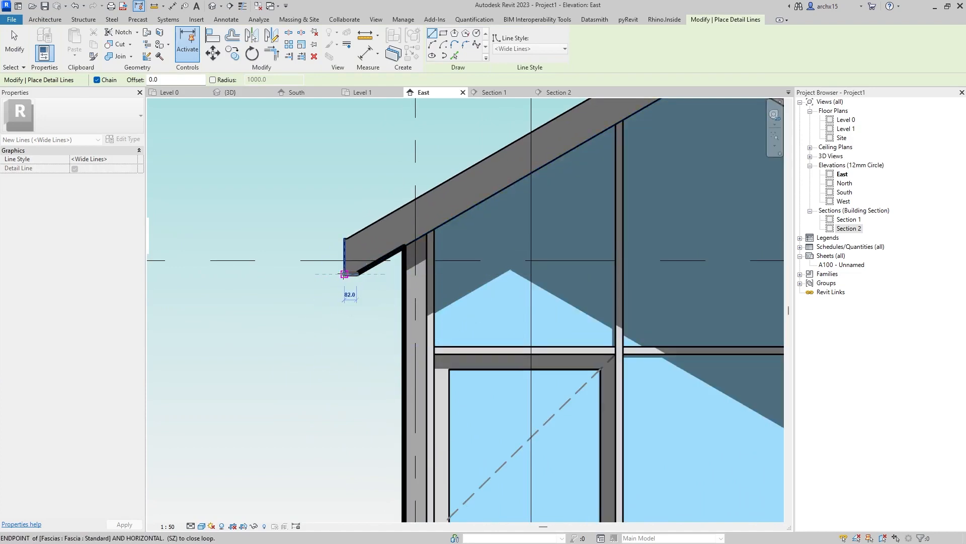
left_click(345, 275)
left_click(346, 239)
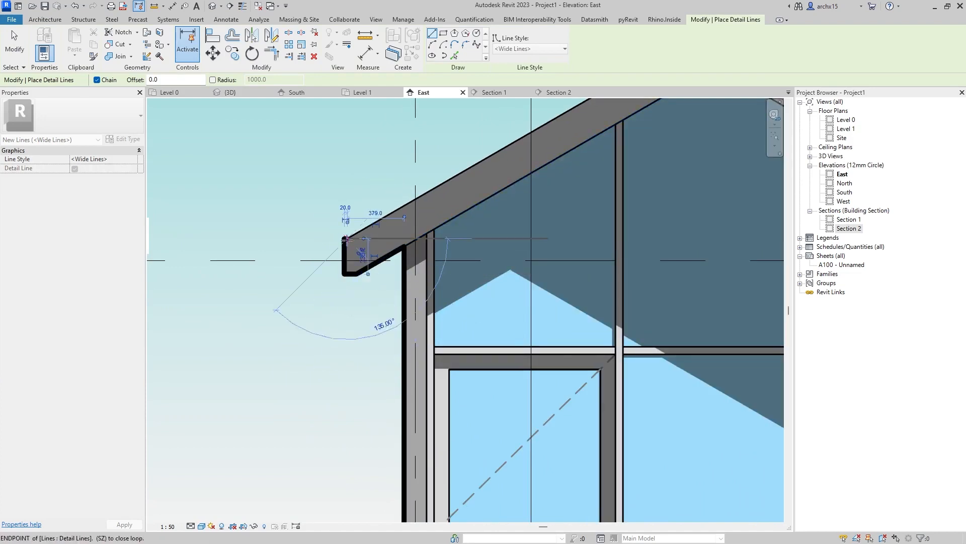
scroll(346, 240, "down", 4)
scroll(443, 254, "up", 1)
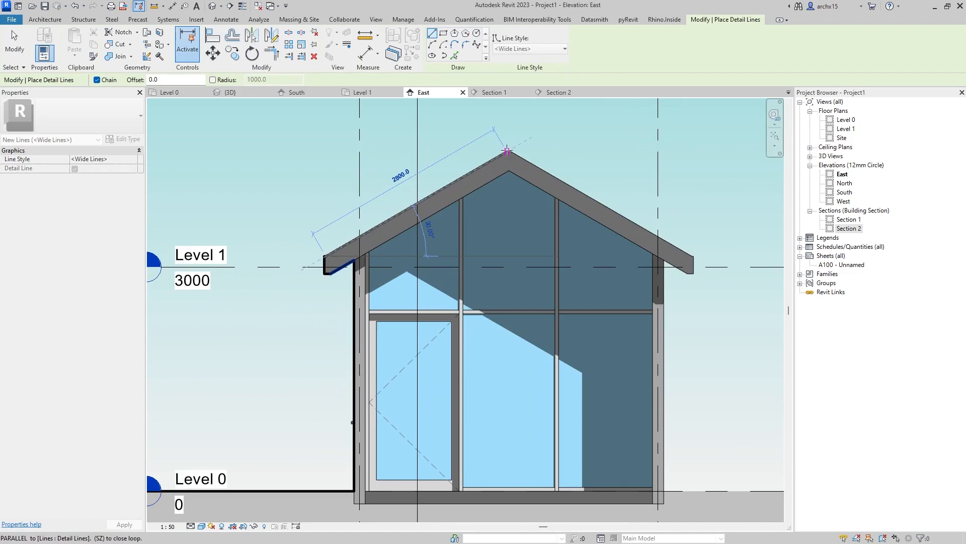
scroll(507, 151, "up", 3)
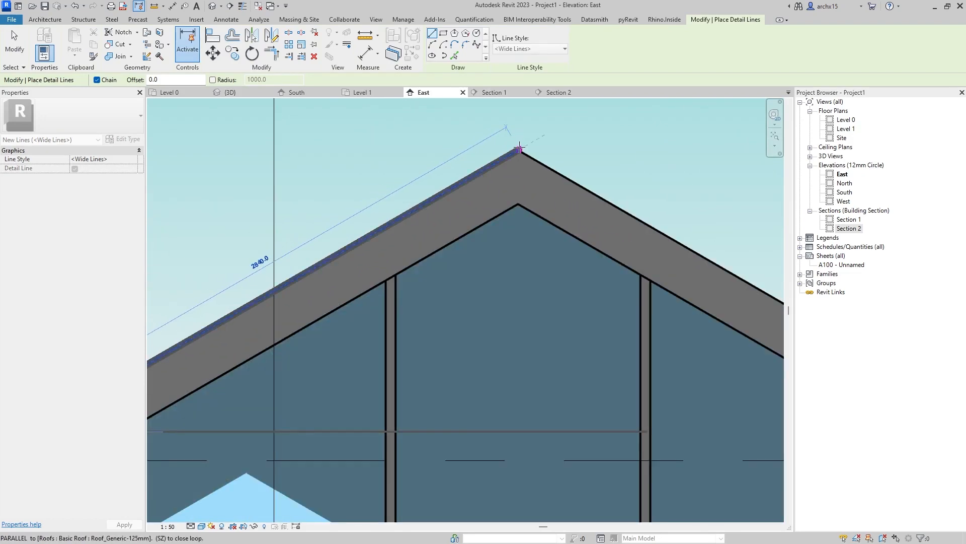
left_click(519, 149)
- Continue the Wide Lines outline from the ridge down the other slope and around the fascia to the outer wall face beside grid B
scroll(520, 148, "down", 3)
scroll(727, 266, "up", 3)
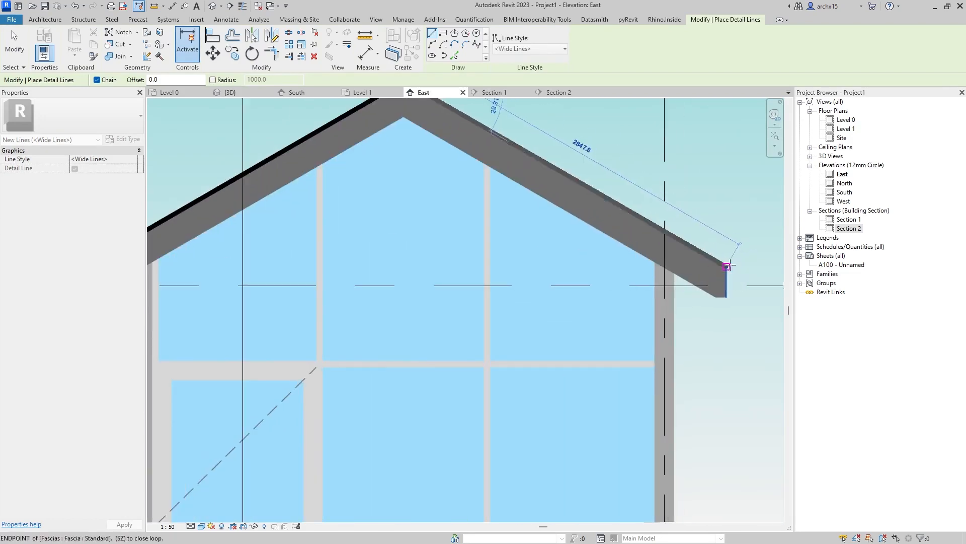
scroll(727, 267, "up", 4)
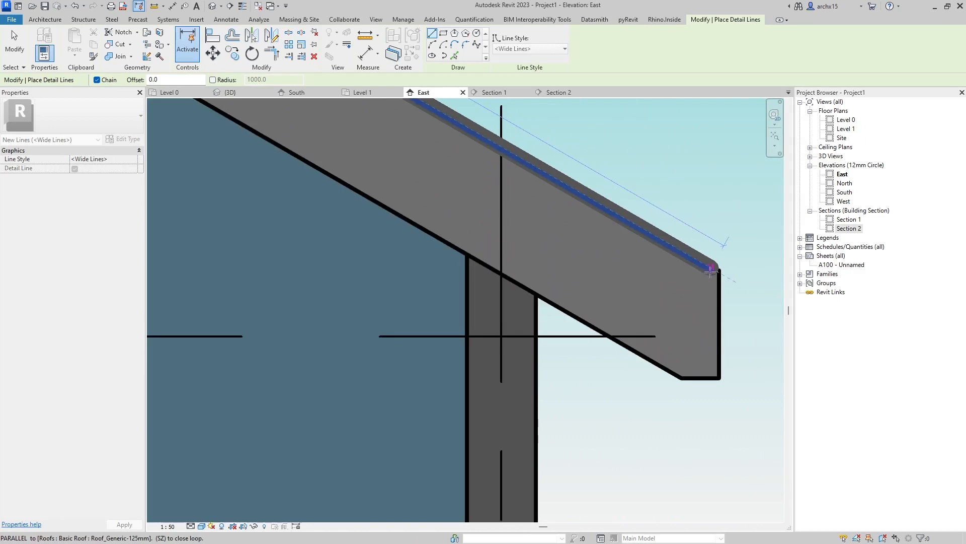
left_click(718, 266)
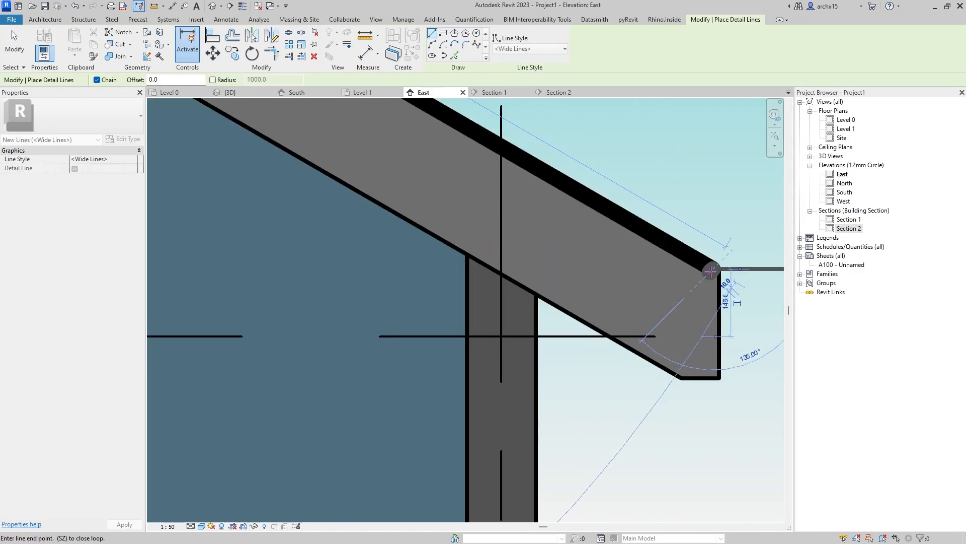
left_click(720, 378)
left_click(682, 378)
left_click(536, 294)
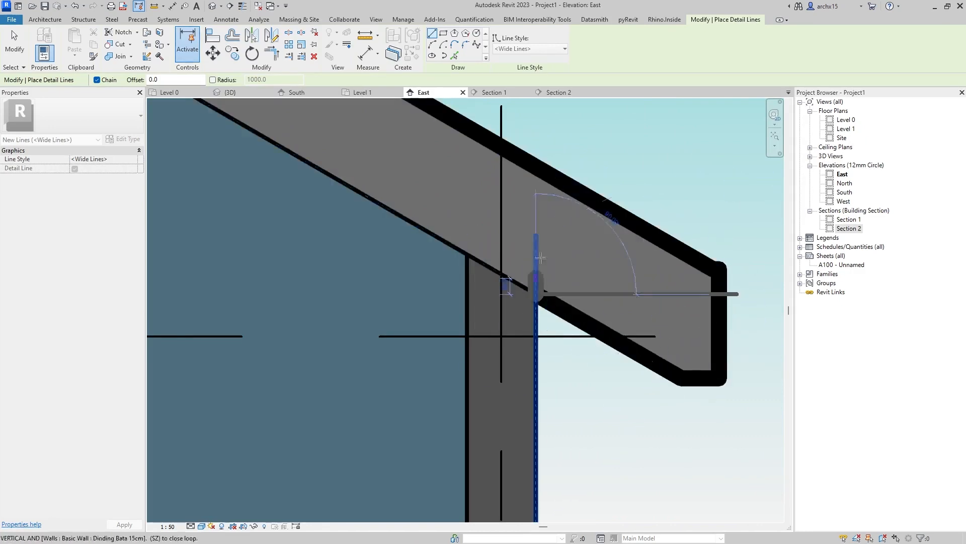
- Finish the Wide Lines outline down the outer wall face beside grid B to Level 0 and outward along the ground line
scroll(540, 258, "down", 6)
scroll(548, 369, "up", 2)
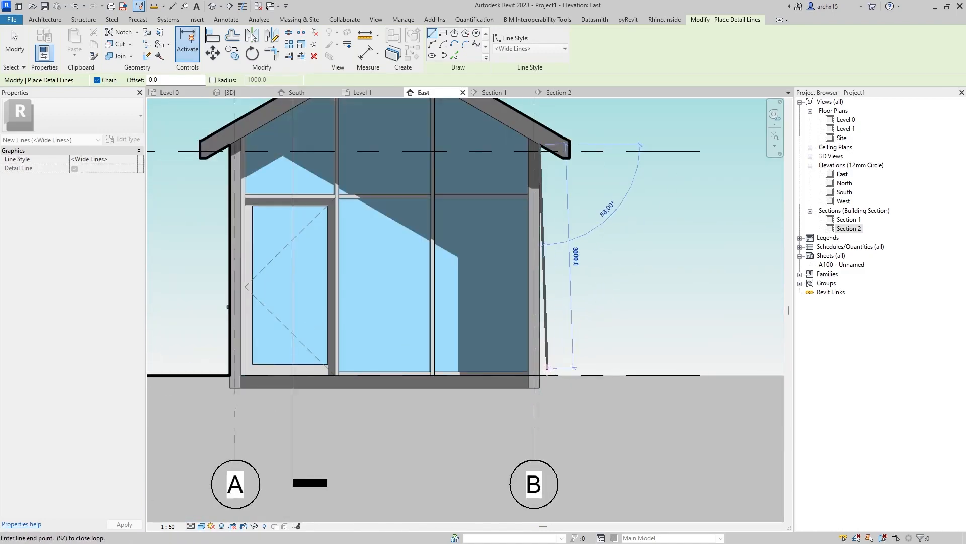
left_click(547, 369)
scroll(538, 371, "down", 4)
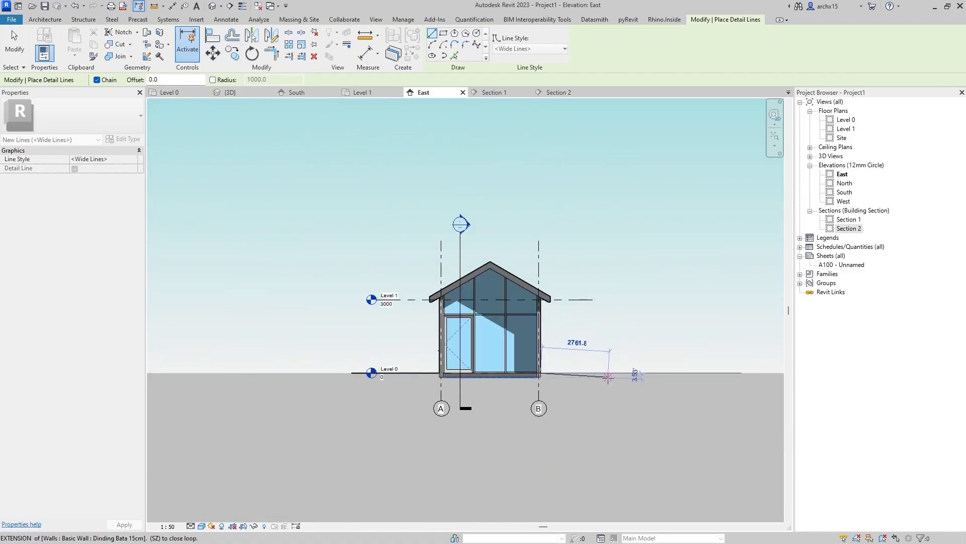
key("Escape")
key("Escape")
scroll(487, 337, "up", 4)
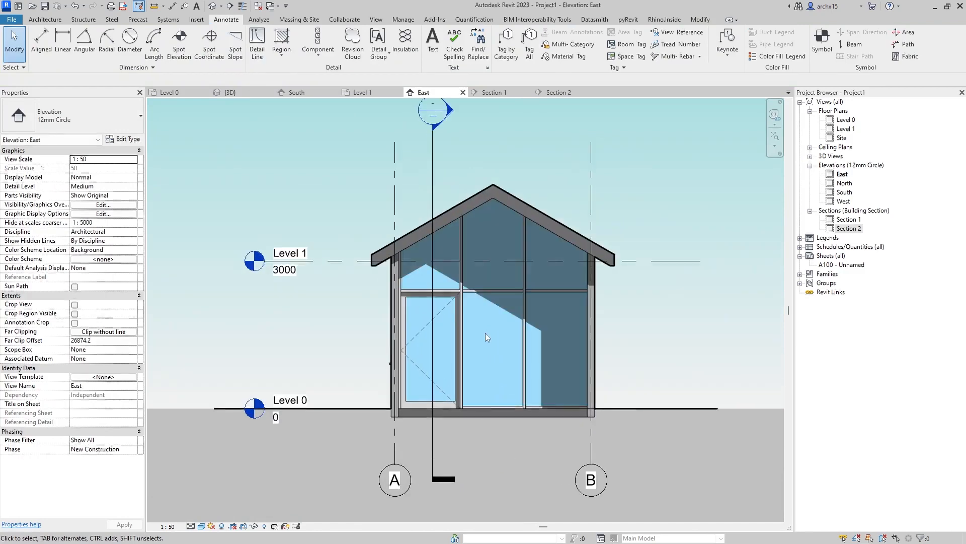
scroll(485, 334, "up", 2)
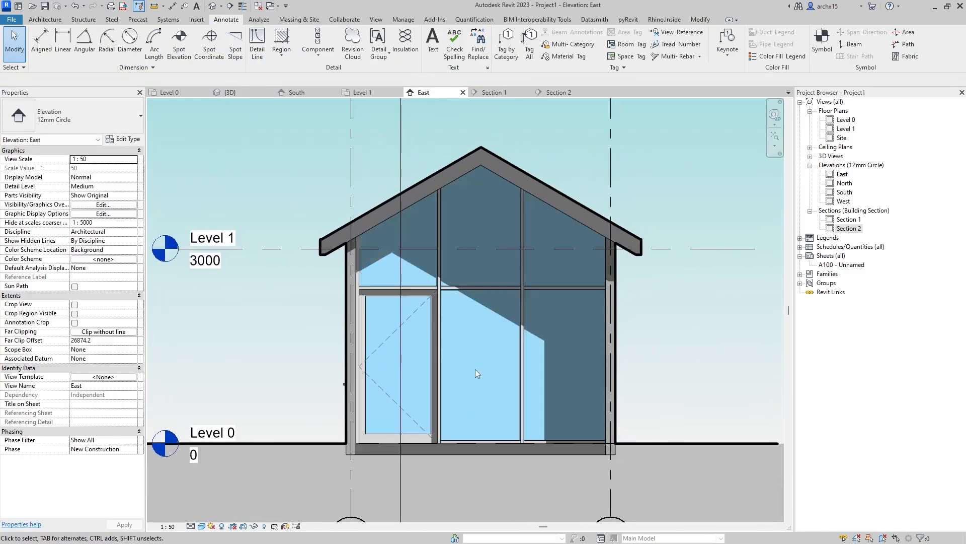
scroll(481, 358, "down", 2)
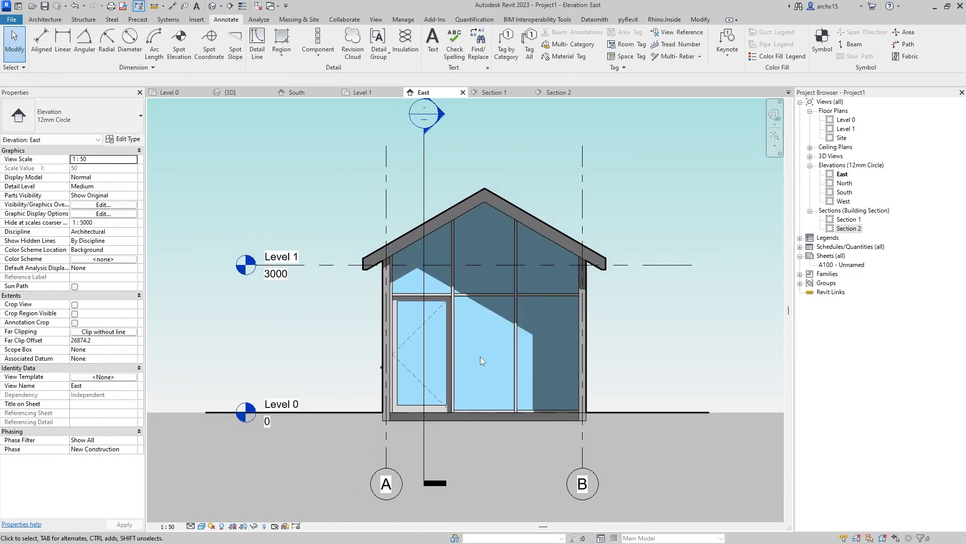
middle_click_drag(481, 357, 489, 358)
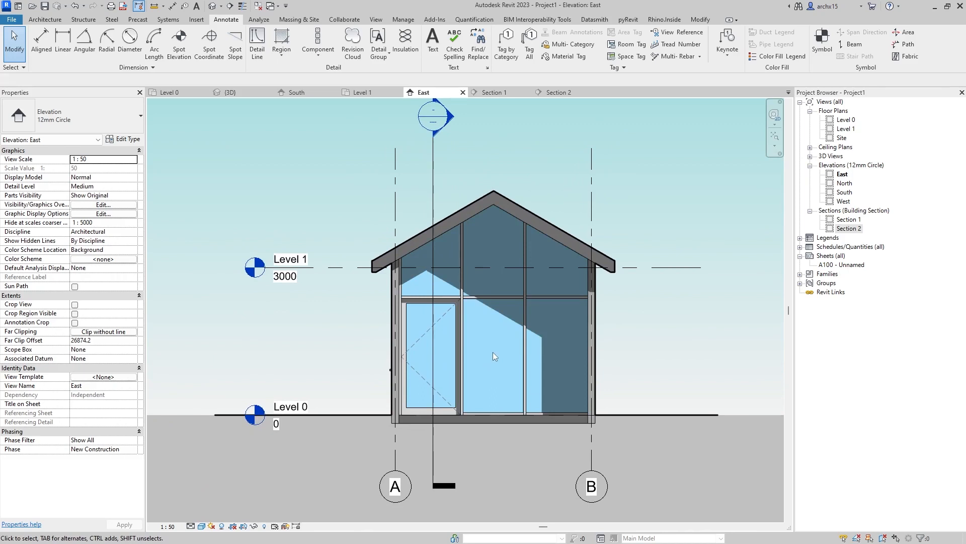
- In the 3D view, extend the section box outward past the glazed gable end to include the full roof overhang, seen from the front-right isometric direction
left_click(230, 91)
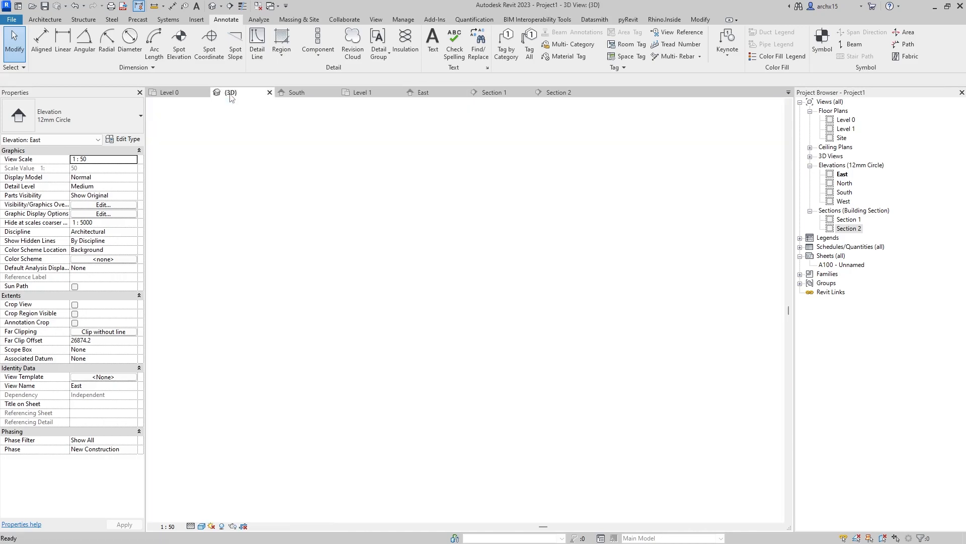
left_click(522, 251)
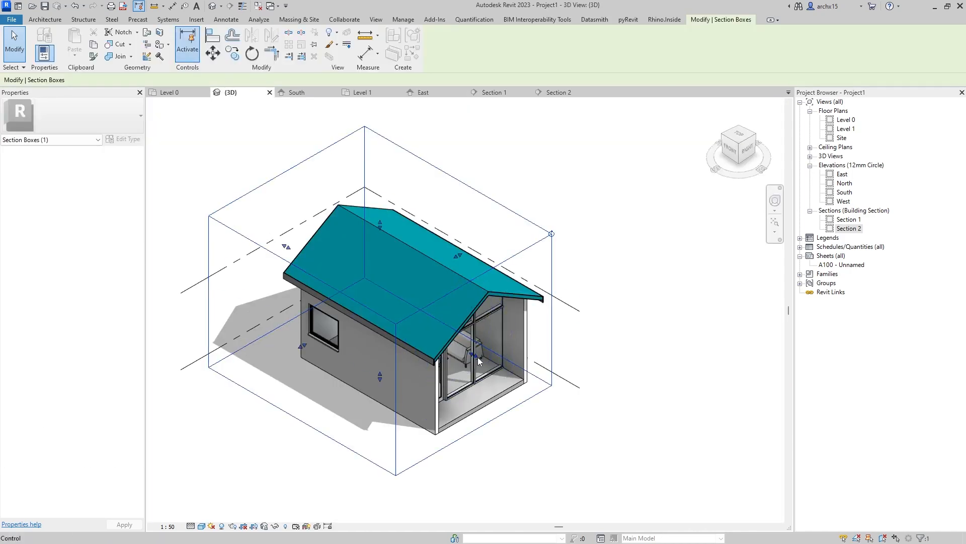
left_click_drag(476, 356, 529, 387)
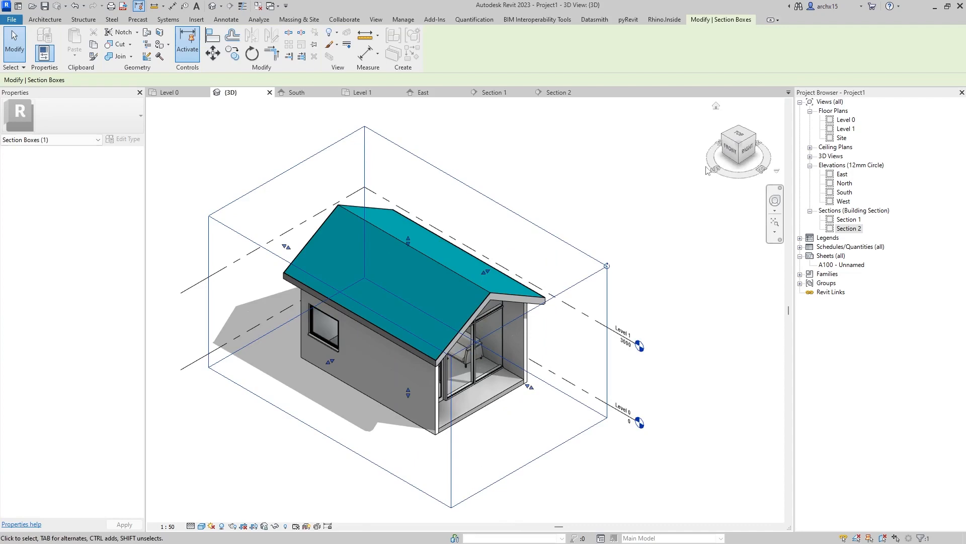
left_click(739, 145)
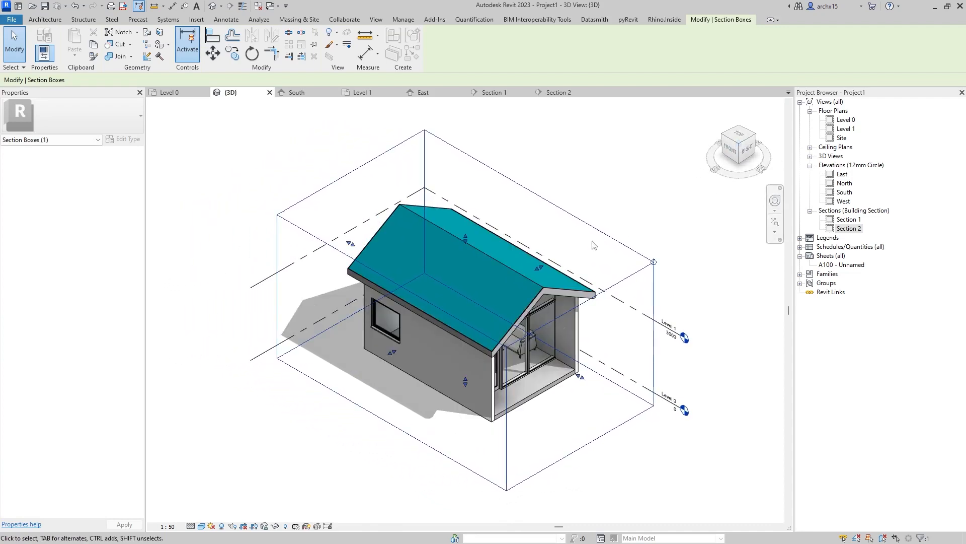
scroll(442, 313, "up", 3)
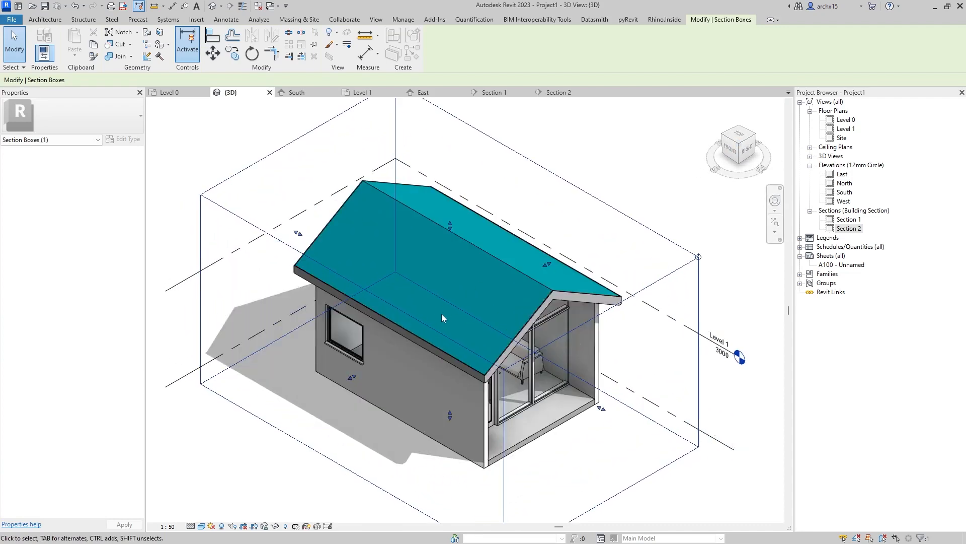